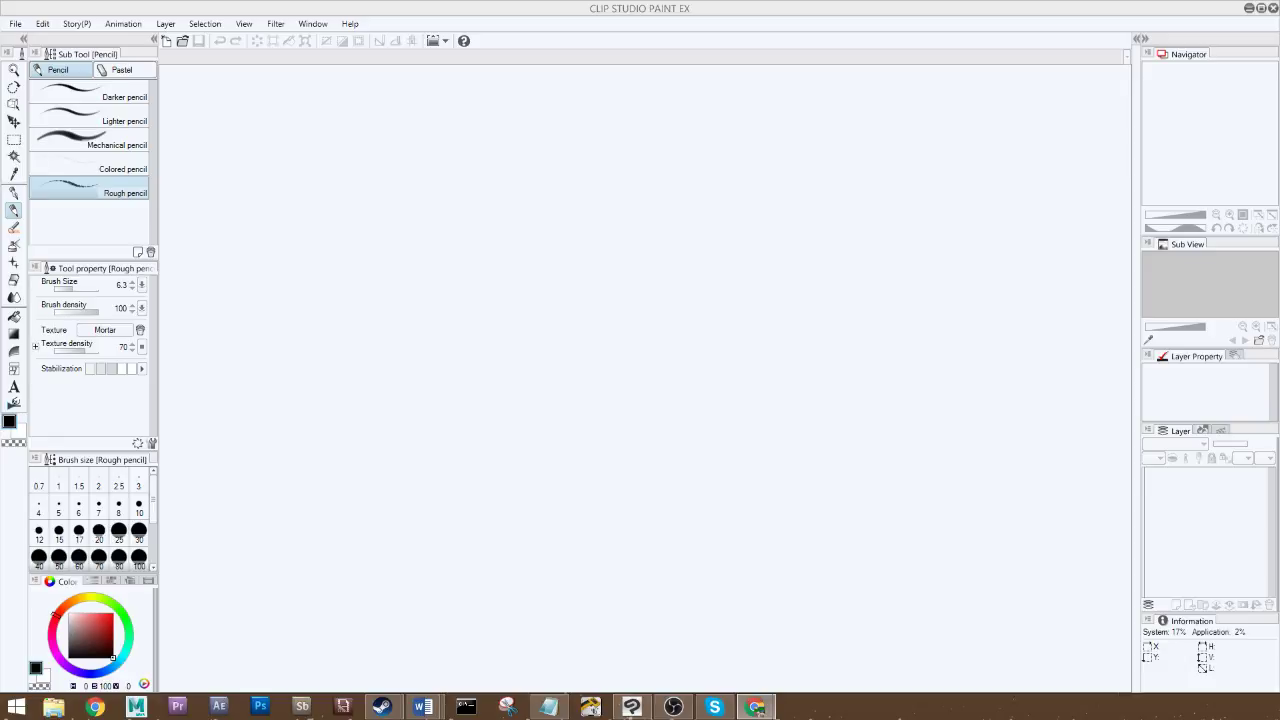
- Create a new colour illustration canvas 9 in wide and 7.60 in high at 600 dpi
left_click(15, 23)
left_click(24, 42)
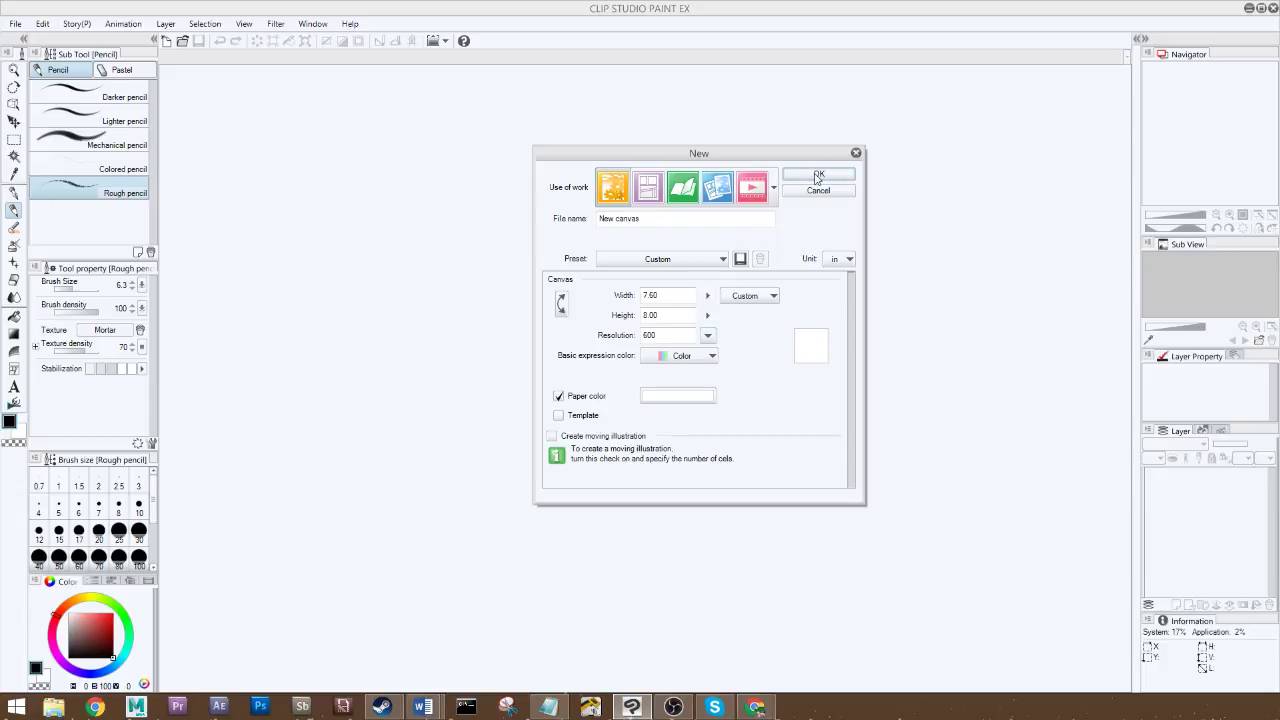
left_click(644, 295)
left_click(645, 315)
left_click_drag(646, 315, 646, 316)
type("7")
left_click_drag(655, 315, 651, 315)
type("6")
left_click_drag(663, 295, 613, 305)
type("9")
left_click(812, 176)
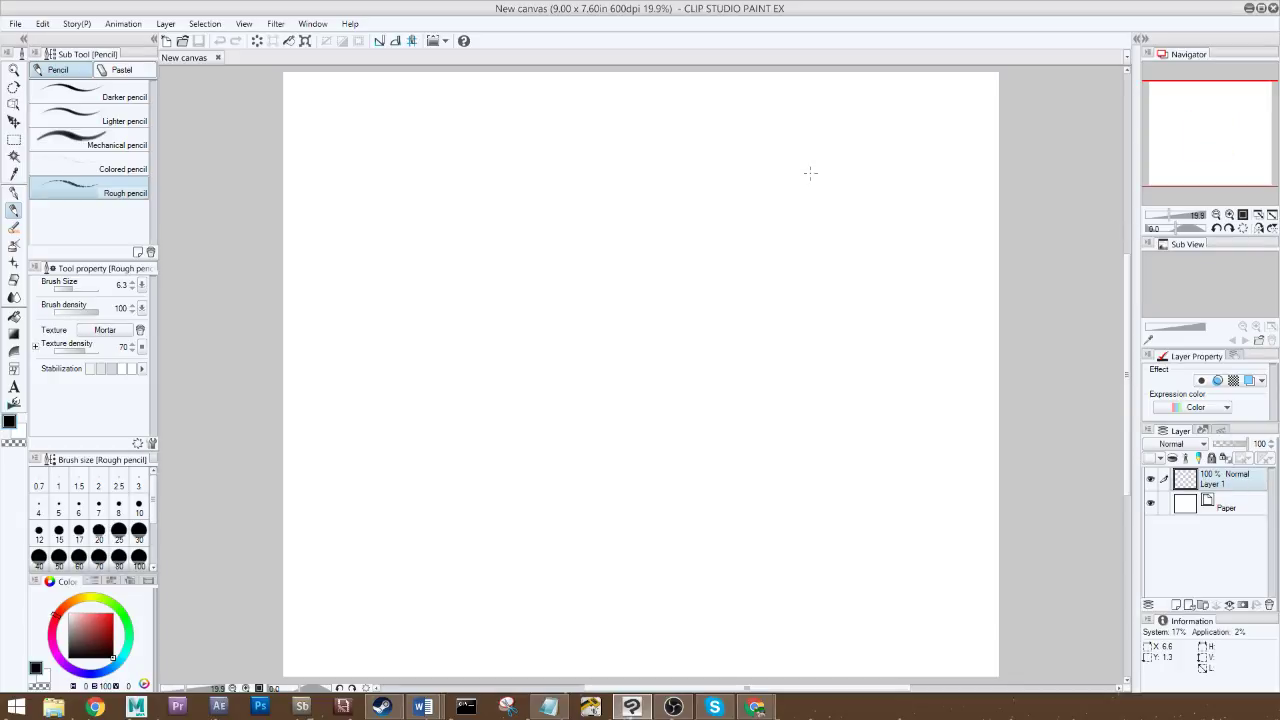
- Set the Rough pencil's brush size to 27.5 and sketch a small loose head circle with crossing guide lines in the canvas's upper left
left_click_drag(1205, 138, 1177, 140)
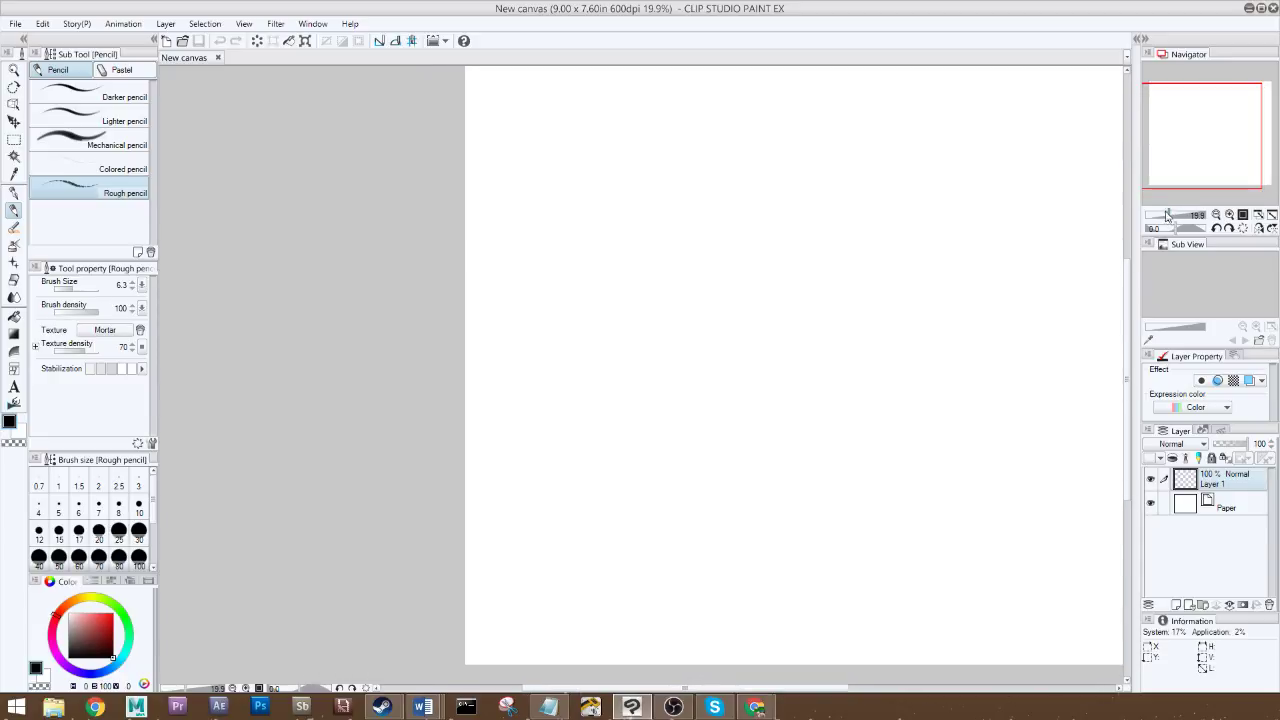
left_click_drag(1168, 214, 1170, 214)
left_click_drag(1209, 149, 1209, 135)
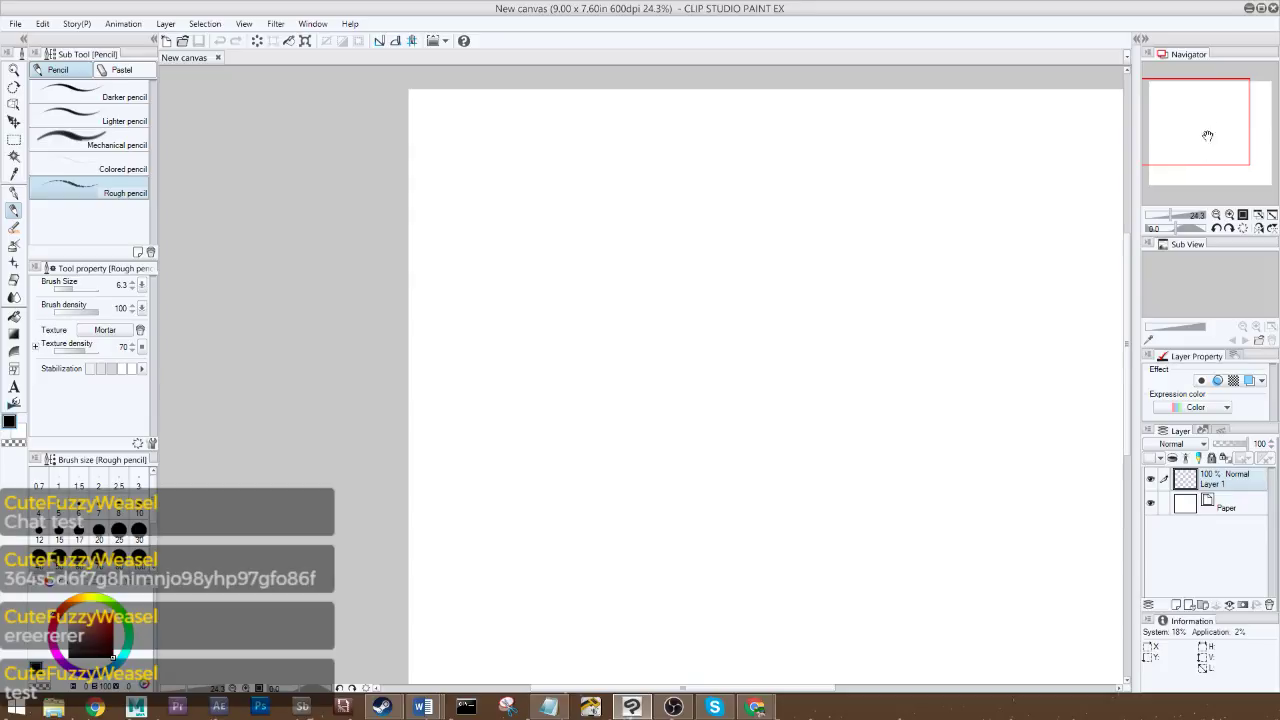
mouse_move(1208, 134)
left_mouse_down()
mouse_move(1217, 147)
mouse_move(1222, 124)
left_mouse_up()
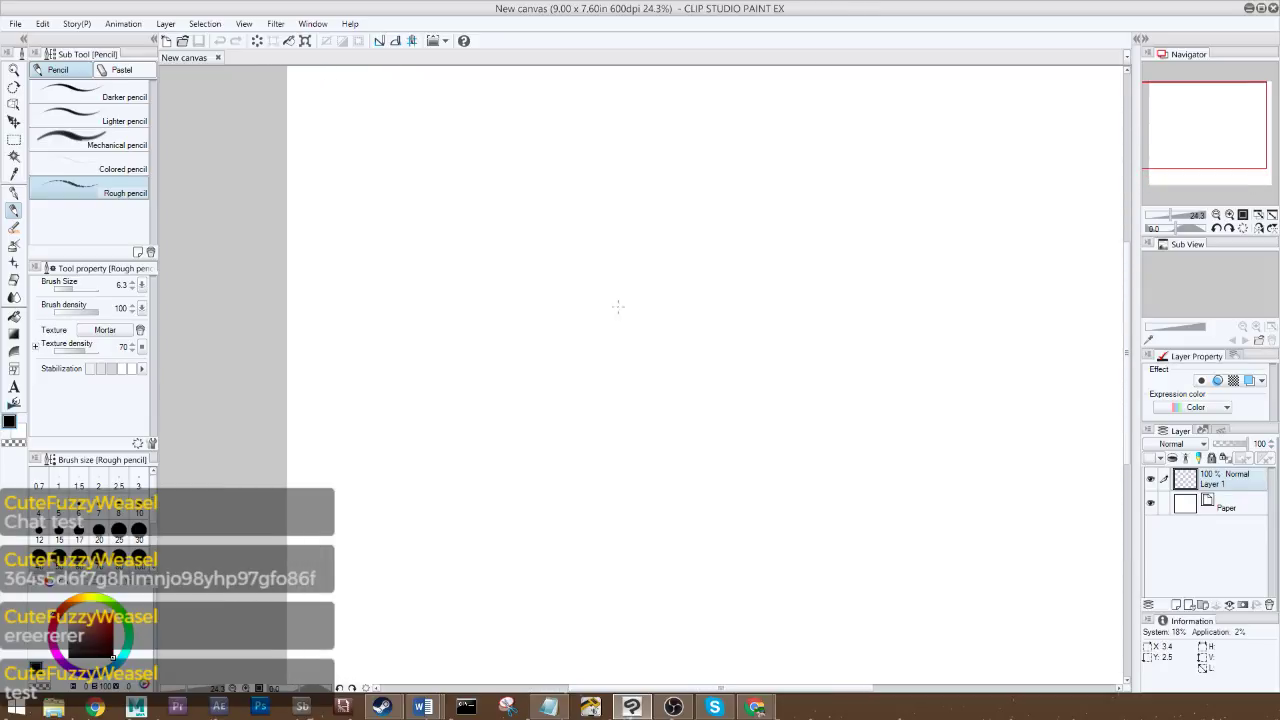
left_click(455, 245)
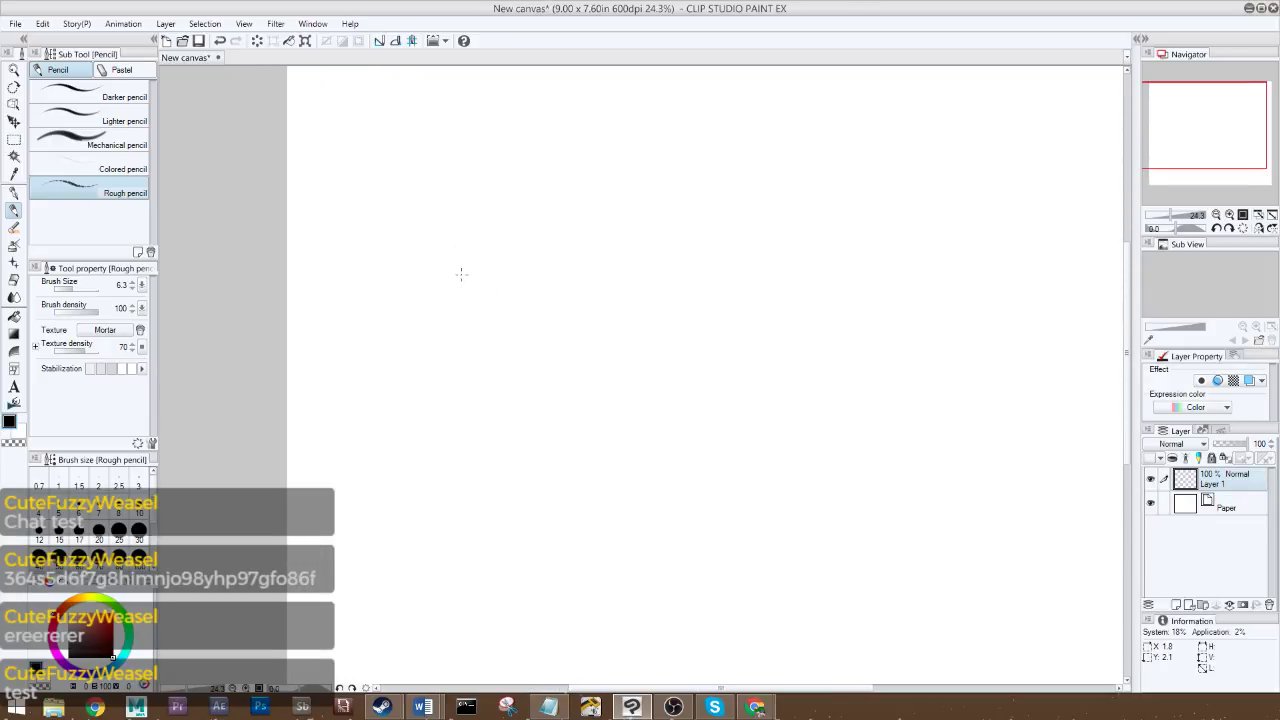
left_click_drag(71, 288, 79, 288)
left_click_drag(544, 246, 532, 224)
mouse_move(586, 179)
left_mouse_down()
mouse_move(525, 251)
mouse_move(527, 232)
mouse_move(506, 232)
mouse_move(616, 243)
mouse_move(590, 210)
mouse_move(566, 284)
left_mouse_up()
left_click_drag(592, 212, 580, 280)
mouse_move(538, 233)
left_mouse_down()
mouse_move(604, 233)
mouse_move(590, 243)
mouse_move(634, 231)
left_mouse_up()
left_click_drag(534, 233, 650, 230)
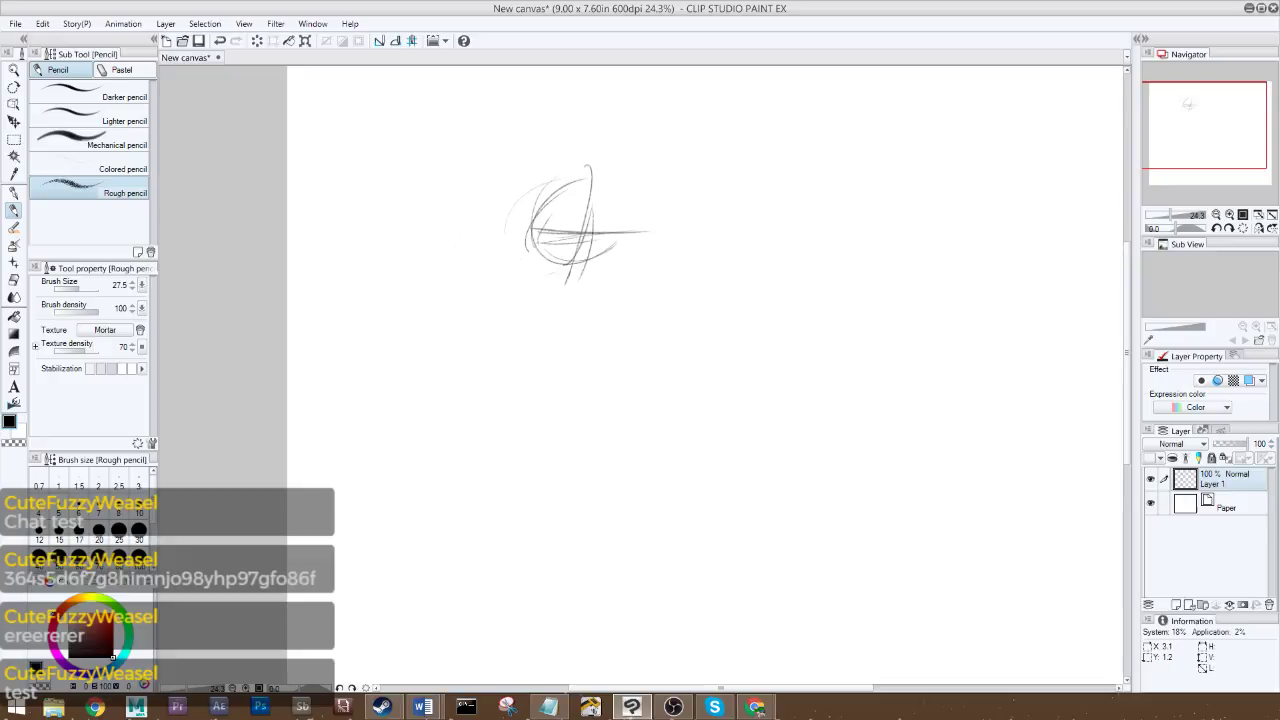
- Build up the head ball with more rounded strokes and restate its vertical and horizontal guide lines
left_click_drag(571, 244, 567, 296)
left_click_drag(532, 244, 560, 262)
left_click_drag(610, 226, 562, 272)
mouse_move(604, 182)
left_mouse_down()
mouse_move(558, 276)
mouse_move(572, 275)
left_mouse_up()
left_click_drag(628, 222, 532, 188)
mouse_move(566, 268)
left_mouse_down()
mouse_move(560, 176)
mouse_move(606, 208)
mouse_move(609, 163)
left_mouse_up()
left_click_drag(523, 232, 610, 239)
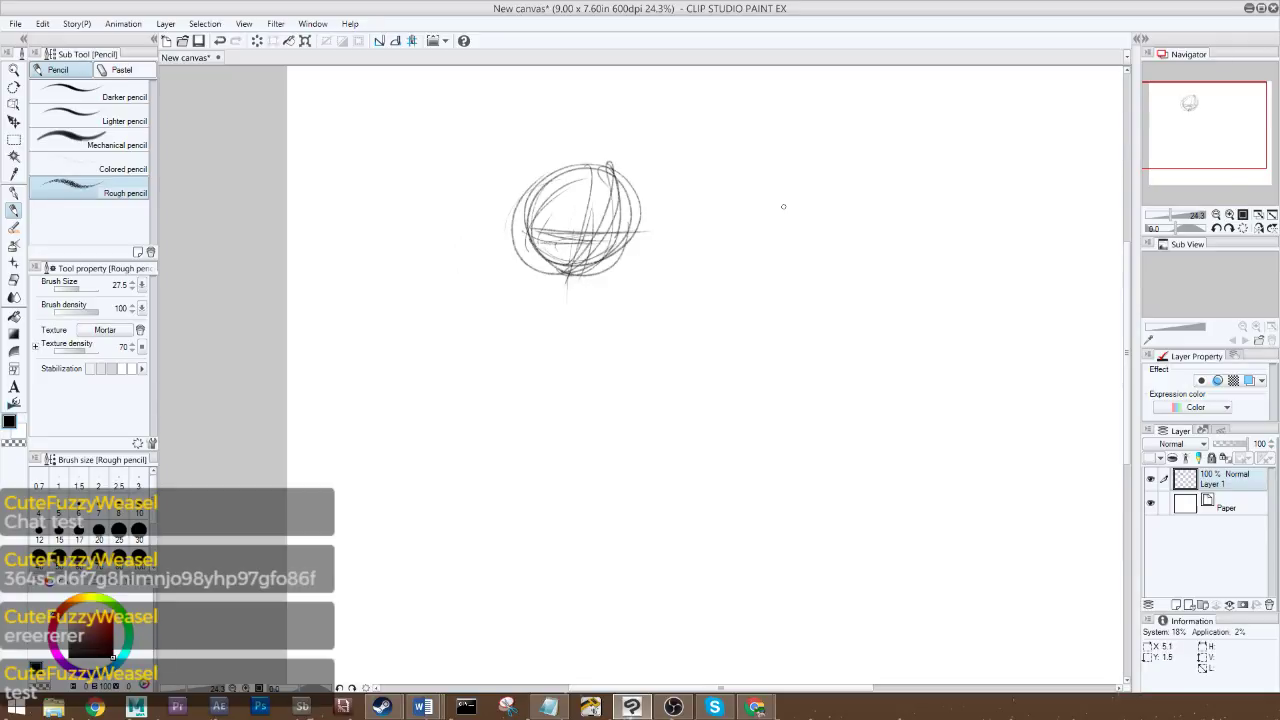
- Draw an arrow leading out from the head to mark its direction, and add curved contour lines inside the ball
left_click_drag(1175, 226, 1164, 226)
mouse_move(472, 358)
left_mouse_down()
mouse_move(525, 295)
mouse_move(499, 361)
left_mouse_up()
mouse_move(485, 284)
left_mouse_down()
mouse_move(547, 315)
mouse_move(561, 266)
mouse_move(547, 310)
mouse_move(611, 244)
mouse_move(579, 246)
mouse_move(586, 258)
mouse_move(560, 267)
mouse_move(572, 270)
left_mouse_up()
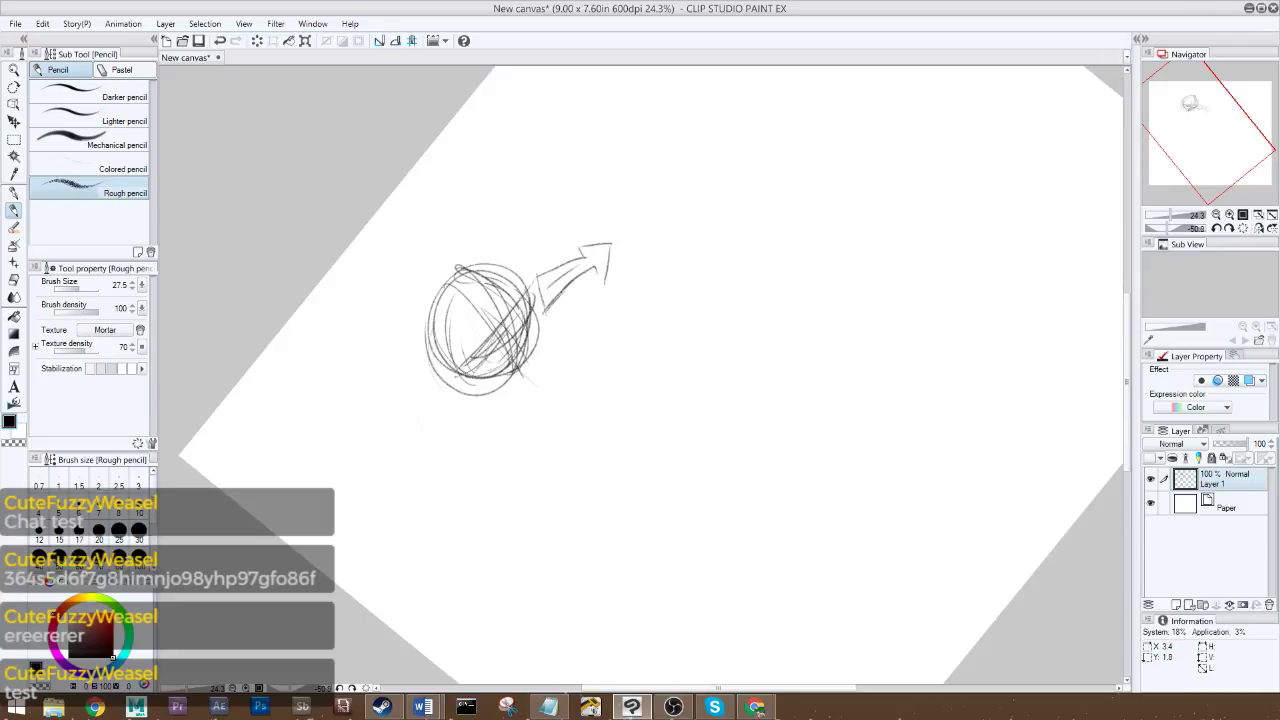
left_click_drag(494, 262, 523, 294)
left_click_drag(476, 358, 532, 314)
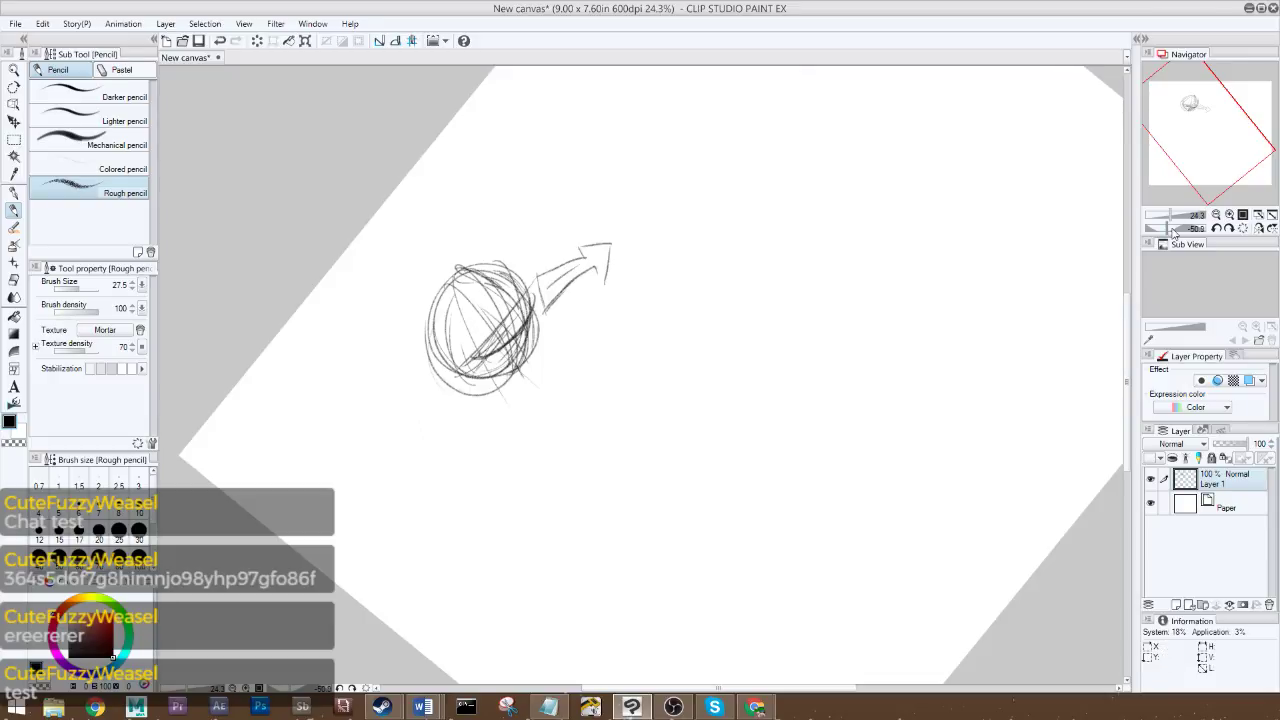
- Sketch neck lines down from the head and a first long curved stroke for the body's line of action
left_click_drag(1167, 228, 1177, 228)
left_click_drag(612, 158, 562, 316)
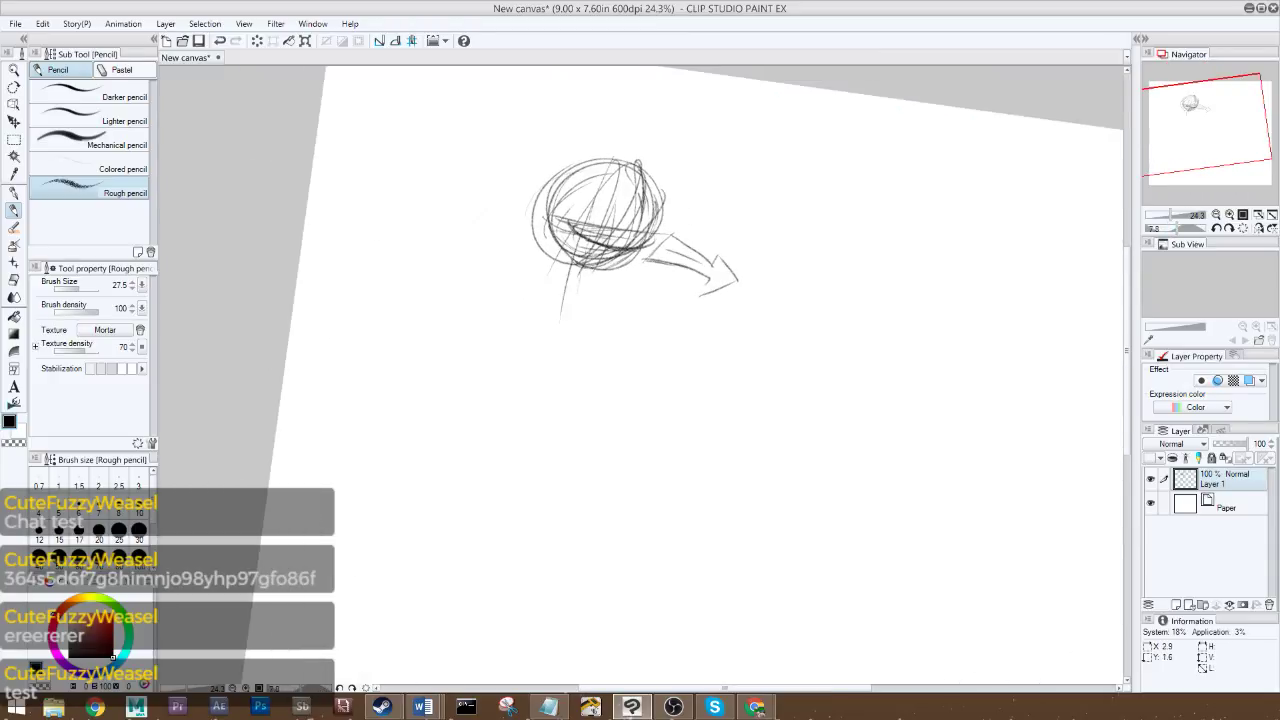
mouse_move(606, 186)
left_mouse_down()
mouse_move(572, 300)
mouse_move(583, 305)
left_mouse_up()
left_click_drag(598, 166, 577, 250)
left_click_drag(590, 174, 574, 222)
left_click_drag(560, 272, 552, 314)
left_click_drag(588, 192, 482, 498)
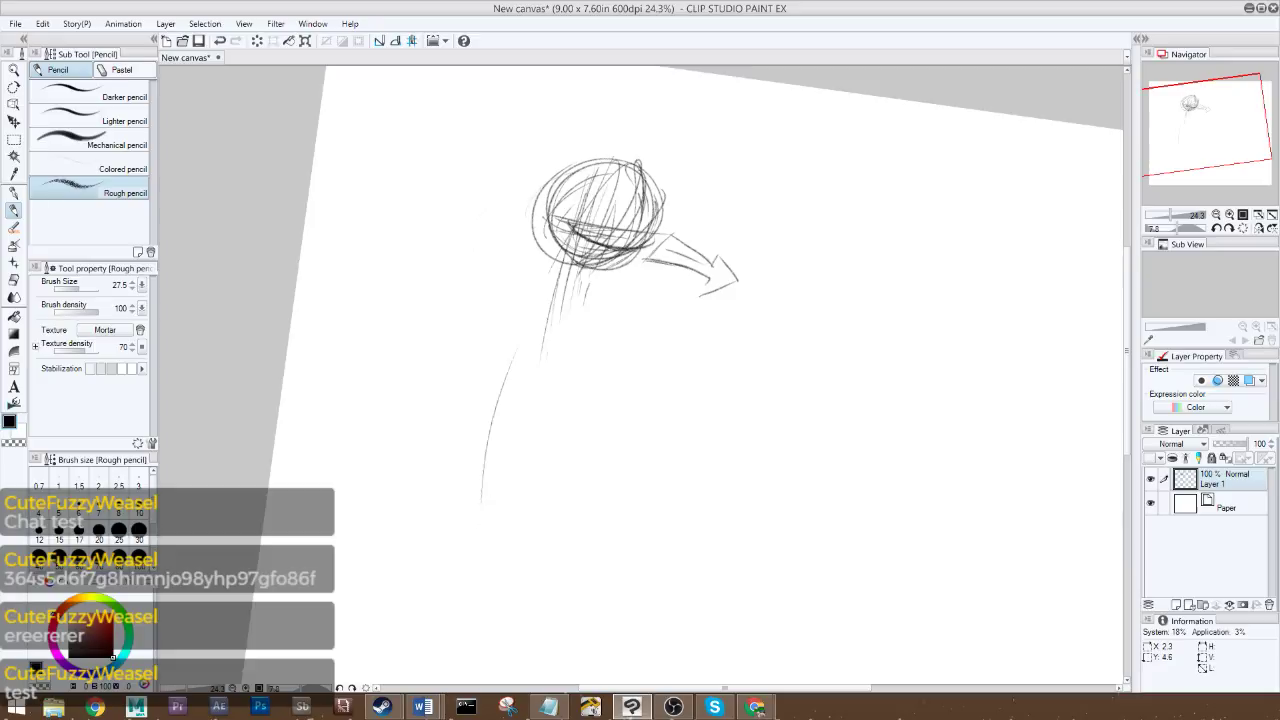
- Add repeated long strokes from the head downward to build up the curved spine line
left_click_drag(544, 304, 514, 464)
left_click_drag(512, 394, 499, 488)
left_click_drag(538, 420, 528, 480)
left_click_drag(584, 242, 521, 490)
left_click_drag(548, 348, 536, 416)
left_click_drag(577, 242, 556, 318)
left_click_drag(577, 238, 565, 290)
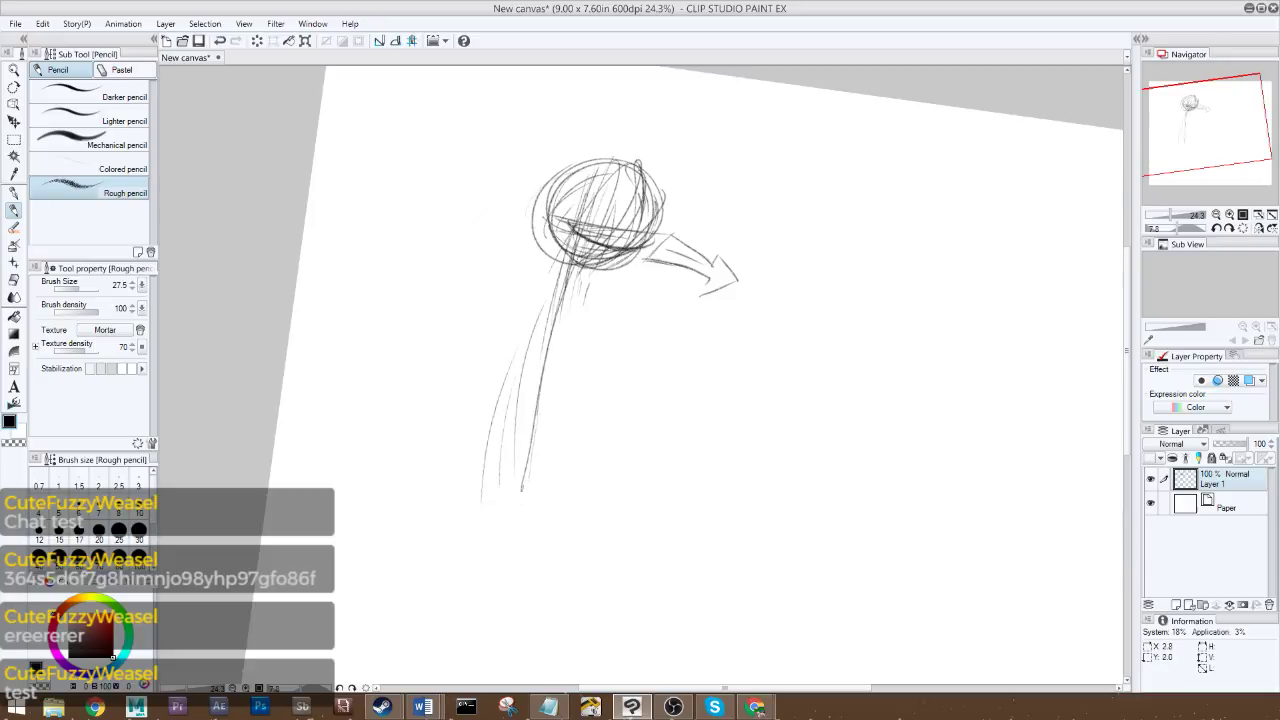
left_click_drag(610, 163, 555, 342)
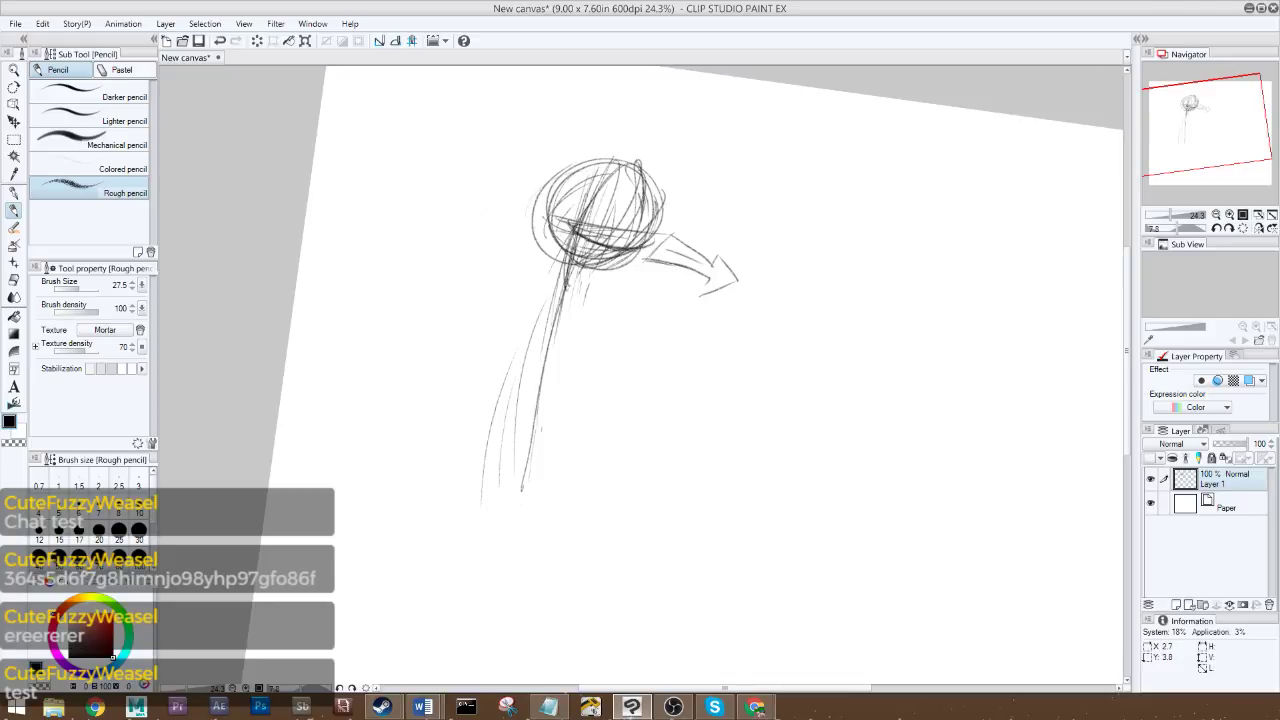
- Extend the spine further down the canvas with additional sweeping strokes along its curve
left_click_drag(567, 290, 533, 502)
left_click_drag(545, 396, 511, 566)
left_click_drag(537, 482, 500, 566)
mouse_move(566, 354)
left_mouse_down()
mouse_move(510, 548)
mouse_move(538, 421)
left_mouse_up()
left_click_drag(500, 543, 557, 289)
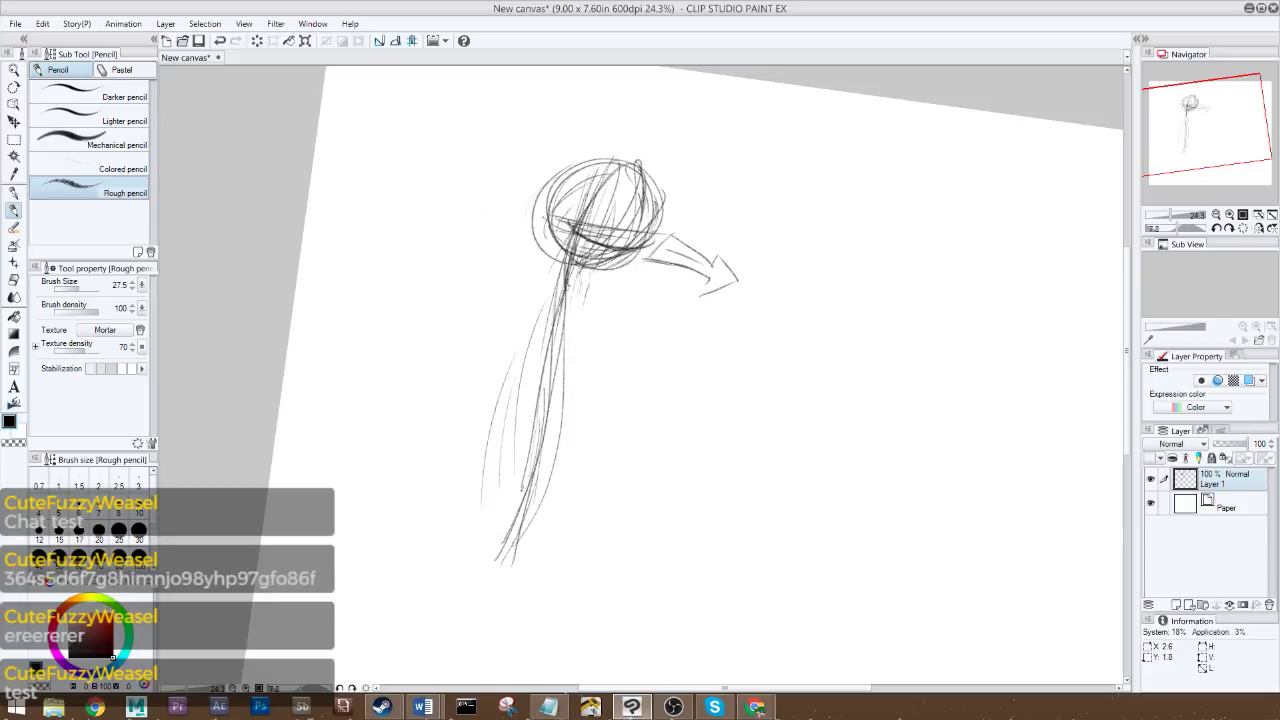
left_click_drag(554, 339, 598, 193)
left_click_drag(562, 305, 528, 356)
left_click_drag(516, 568, 558, 274)
left_click_drag(519, 615, 540, 330)
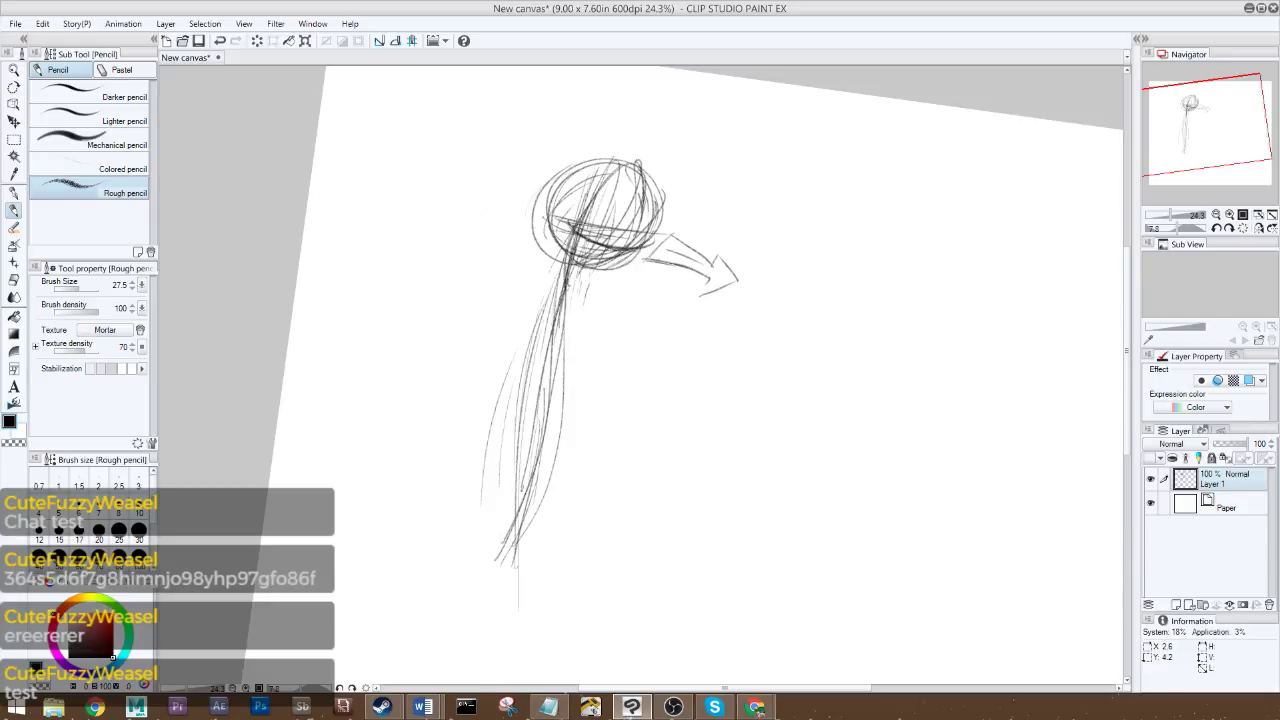
left_click_drag(514, 530, 588, 220)
- Erase the stray lines on both sides of the spine with the Block eraser at brush size 66.8
key("e")
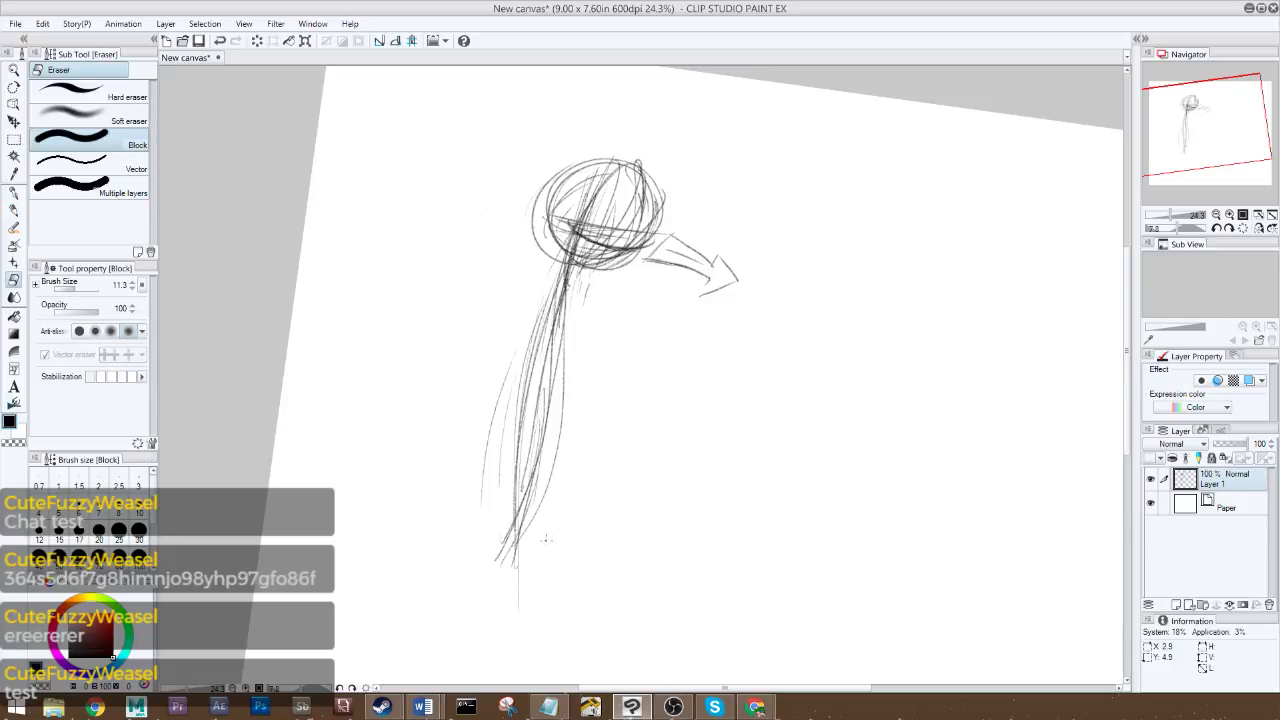
left_click_drag(77, 289, 84, 289)
left_click_drag(556, 518, 534, 518)
mouse_move(552, 360)
left_mouse_down()
mouse_move(527, 515)
mouse_move(558, 300)
mouse_move(552, 475)
mouse_move(557, 412)
mouse_move(503, 591)
mouse_move(500, 527)
left_mouse_up()
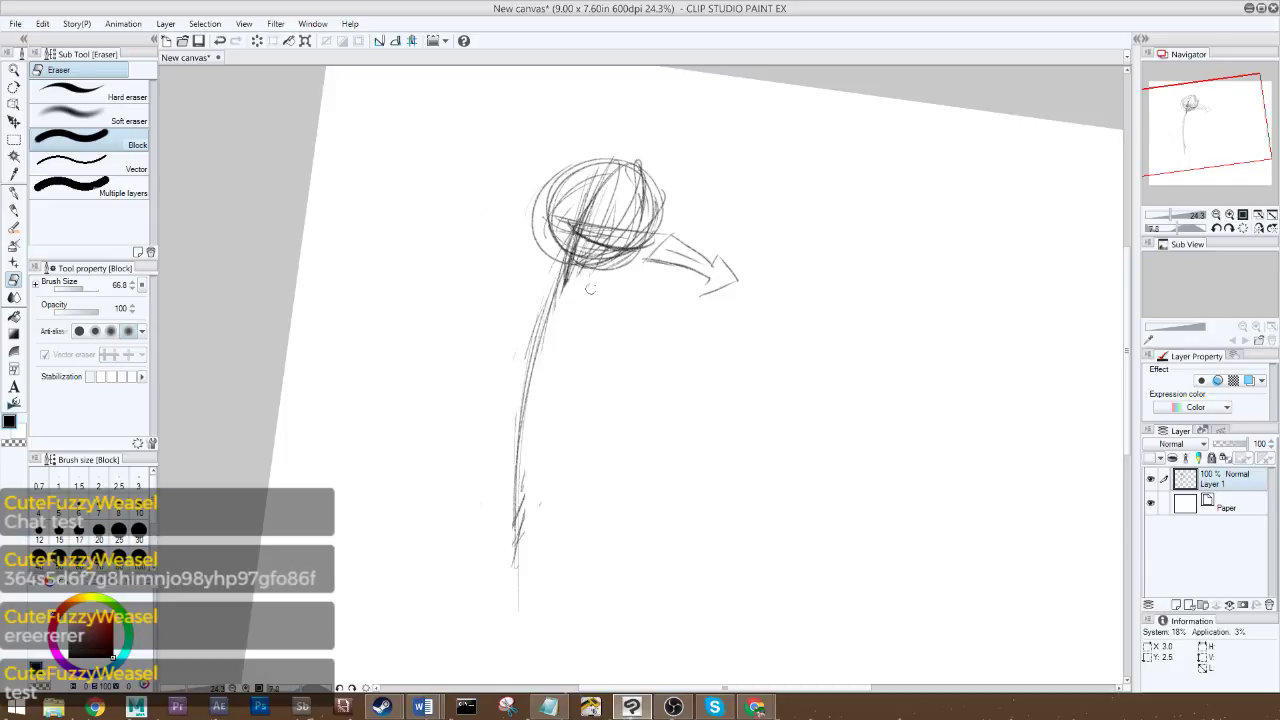
- Redraw and darken the spine curve with the Rough pencil, adding light torso lines on either side
key("p")
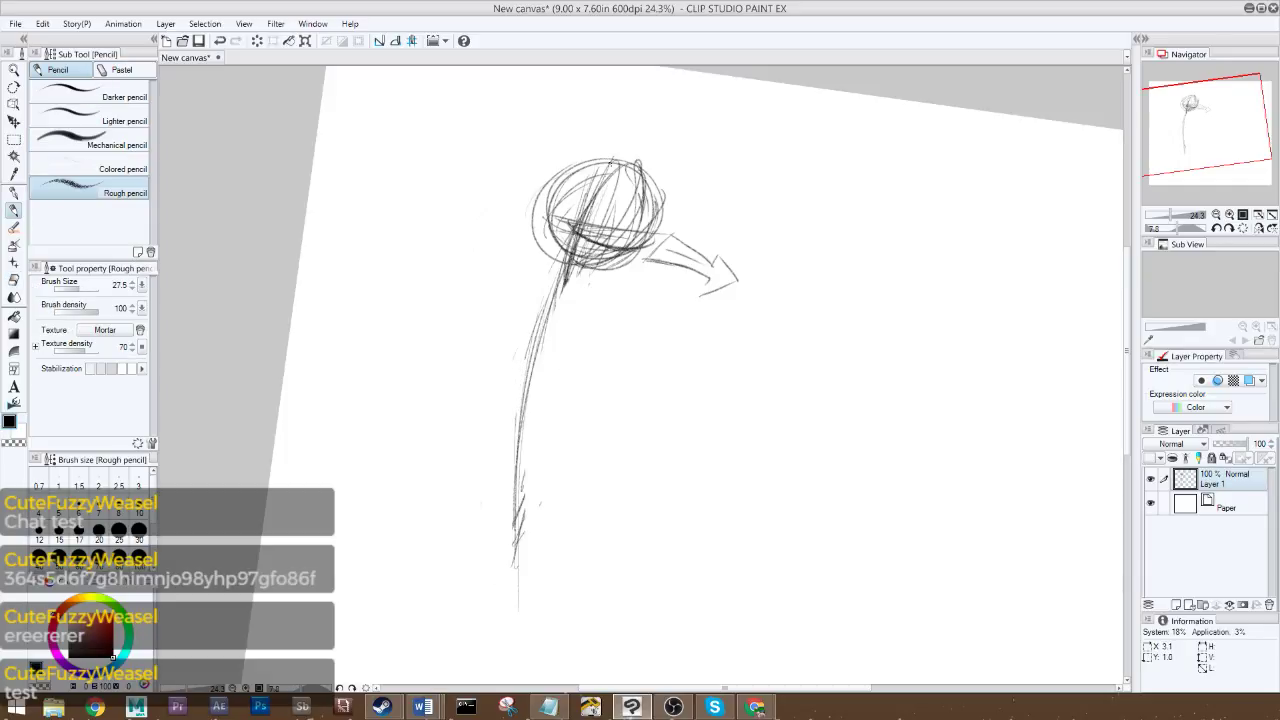
left_click_drag(558, 282, 540, 487)
left_click_drag(542, 392, 537, 604)
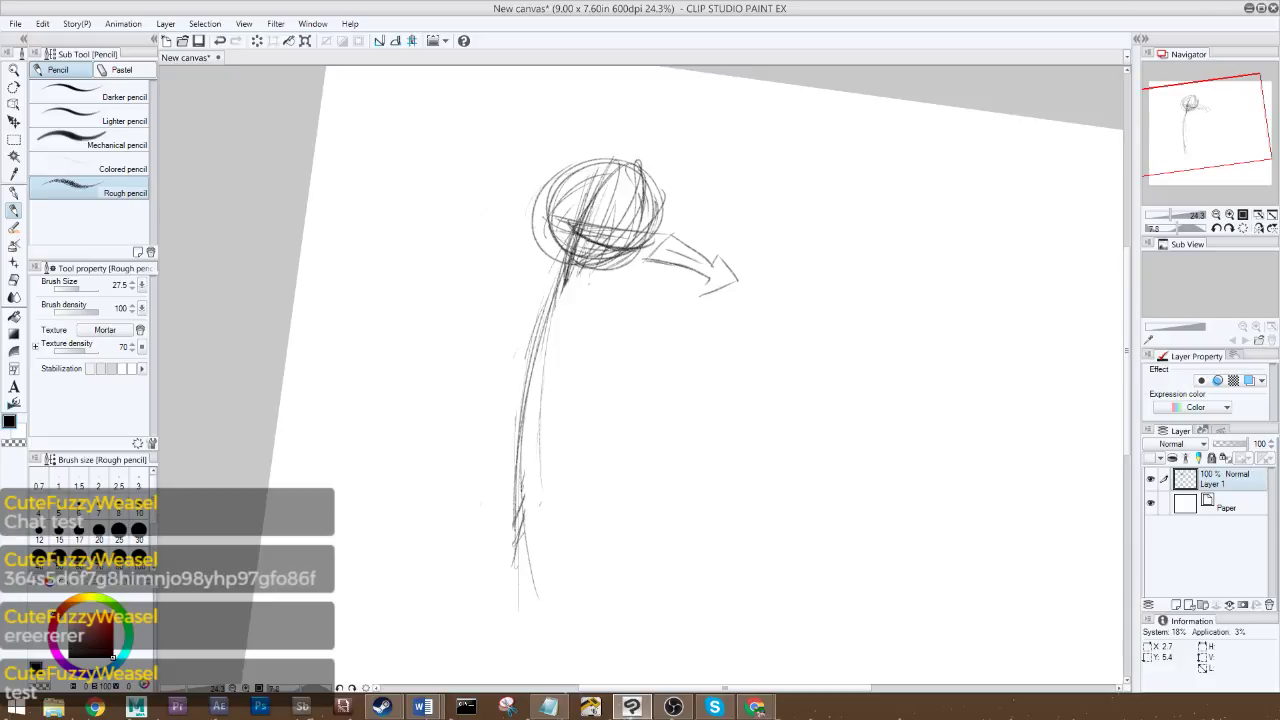
left_click_drag(516, 456, 510, 490)
mouse_move(576, 214)
left_mouse_down()
mouse_move(546, 276)
mouse_move(494, 534)
left_mouse_up()
left_click_drag(516, 442, 508, 536)
left_click_drag(540, 306, 508, 548)
left_click_drag(562, 262, 500, 526)
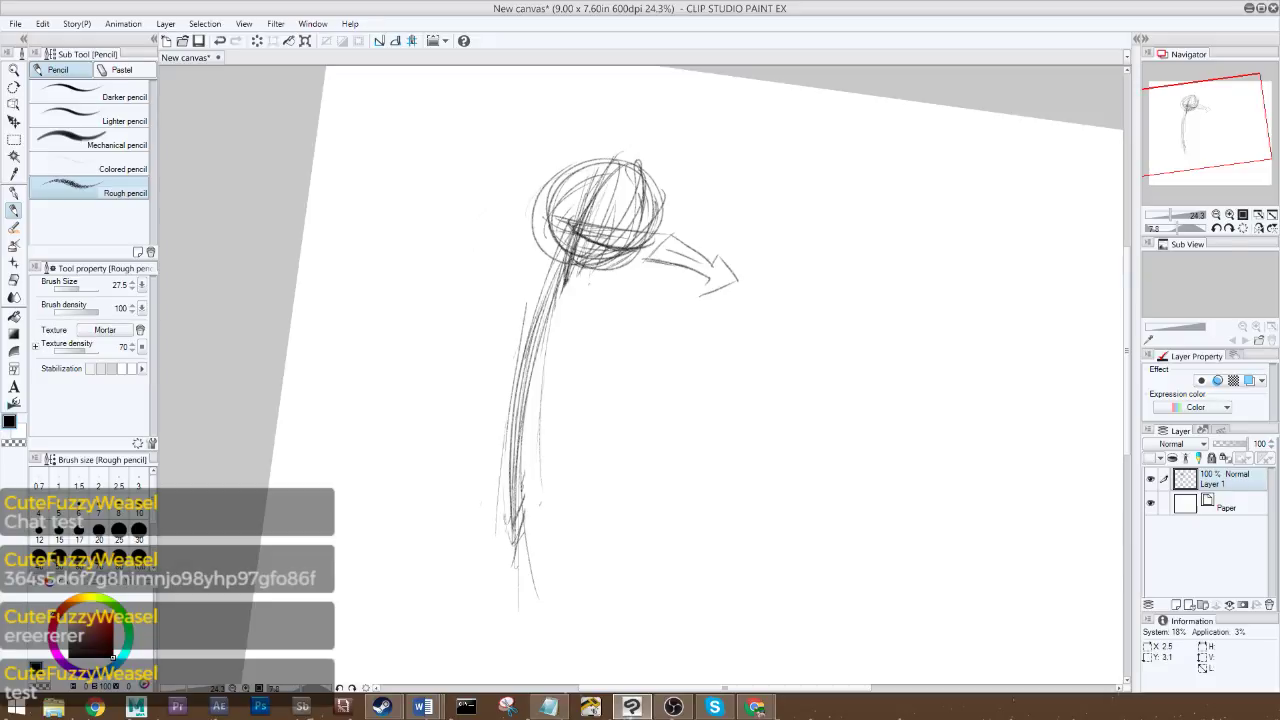
mouse_move(554, 290)
left_mouse_down()
mouse_move(512, 502)
mouse_move(552, 292)
left_mouse_up()
- Sketch a rough pelvis shape around the lower end of the spine
mouse_move(480, 536)
left_mouse_down()
mouse_move(522, 520)
mouse_move(484, 560)
left_mouse_up()
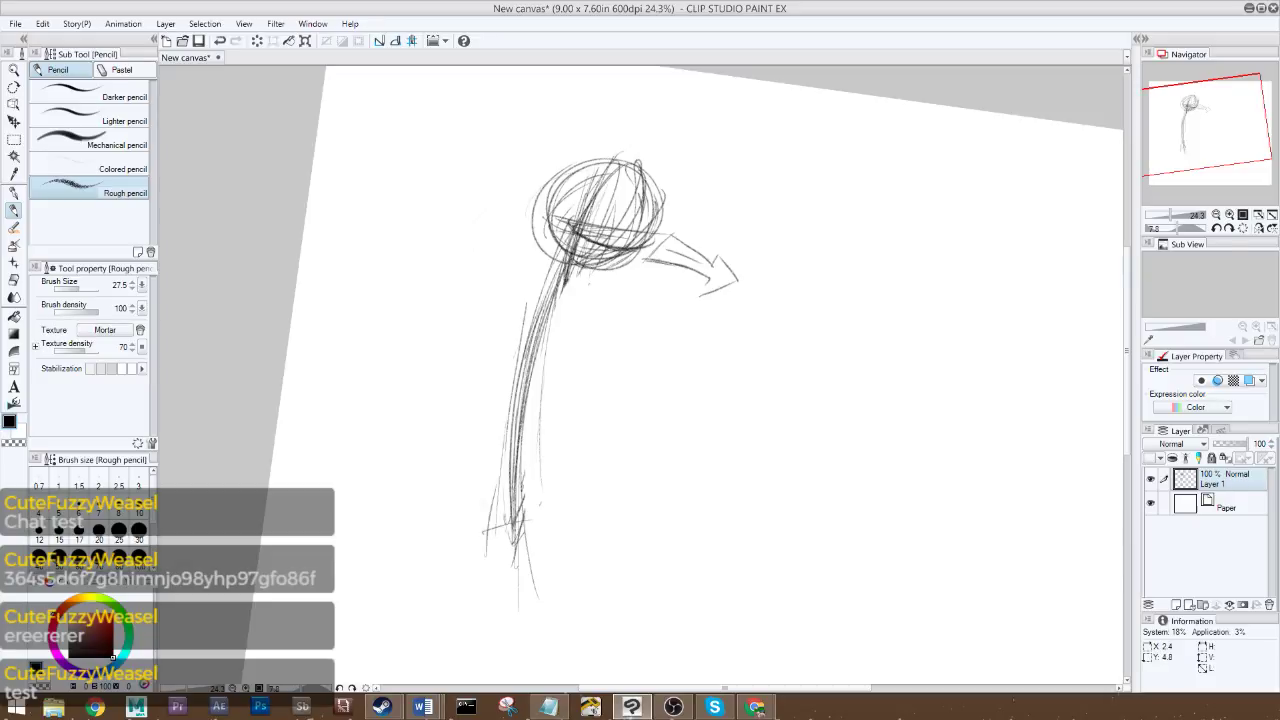
mouse_move(496, 472)
left_mouse_down()
mouse_move(488, 556)
mouse_move(524, 558)
left_mouse_up()
left_click_drag(522, 504, 526, 562)
left_click_drag(504, 502, 540, 488)
left_click_drag(500, 546, 504, 558)
left_click_drag(492, 512, 499, 548)
- Mark the hip joints and sketch two upper leg lines spreading down from the pelvis
left_click_drag(1212, 130, 1207, 144)
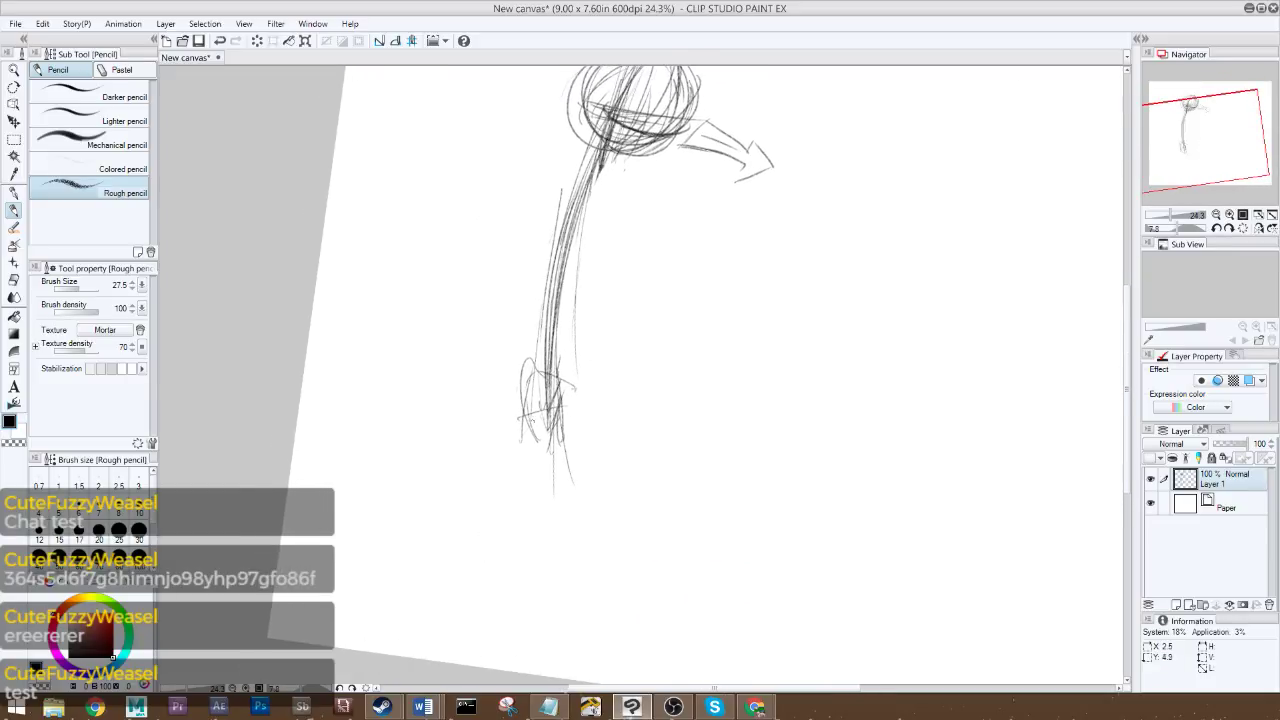
mouse_move(520, 420)
left_mouse_down()
mouse_move(488, 490)
mouse_move(514, 426)
mouse_move(566, 412)
mouse_move(590, 494)
left_mouse_up()
left_click_drag(582, 410, 582, 424)
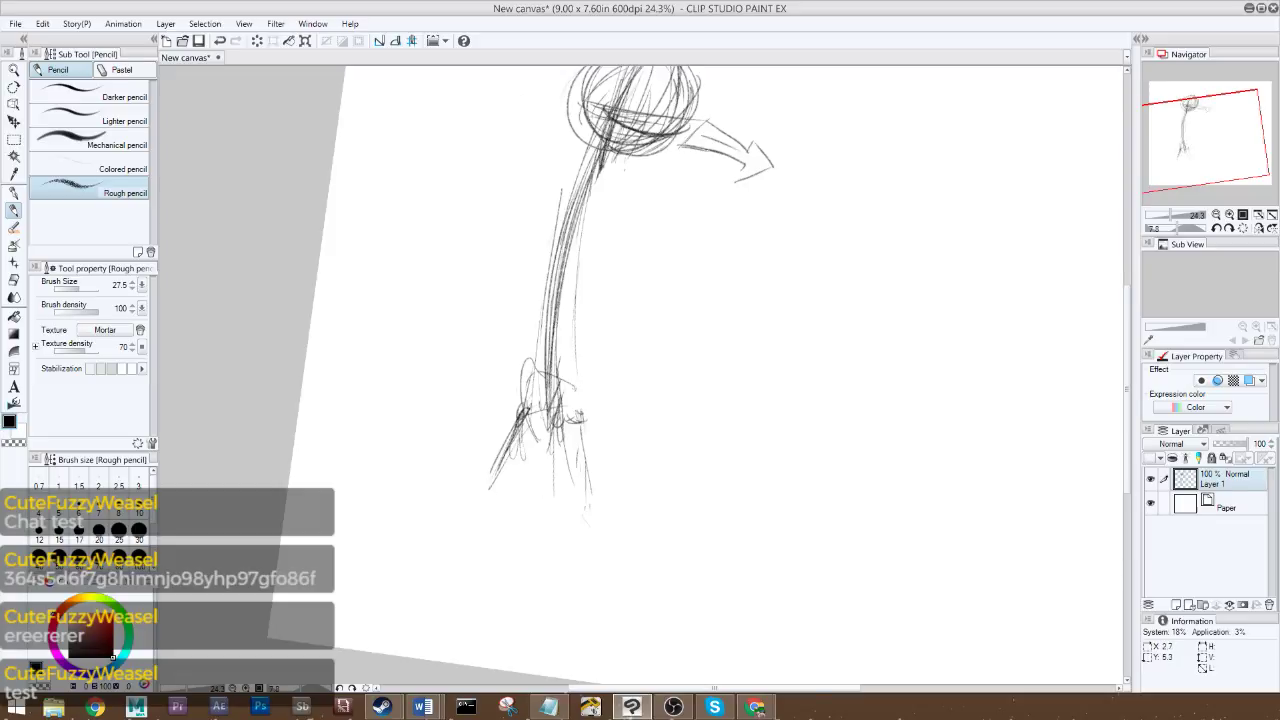
left_click_drag(580, 426, 574, 504)
left_click_drag(589, 436, 585, 508)
mouse_move(586, 412)
left_mouse_down()
mouse_move(585, 444)
mouse_move(498, 504)
left_mouse_up()
- Try to extend the figure's left-hand leg downward with several long pencil strokes from the hip
left_click_drag(512, 424, 484, 565)
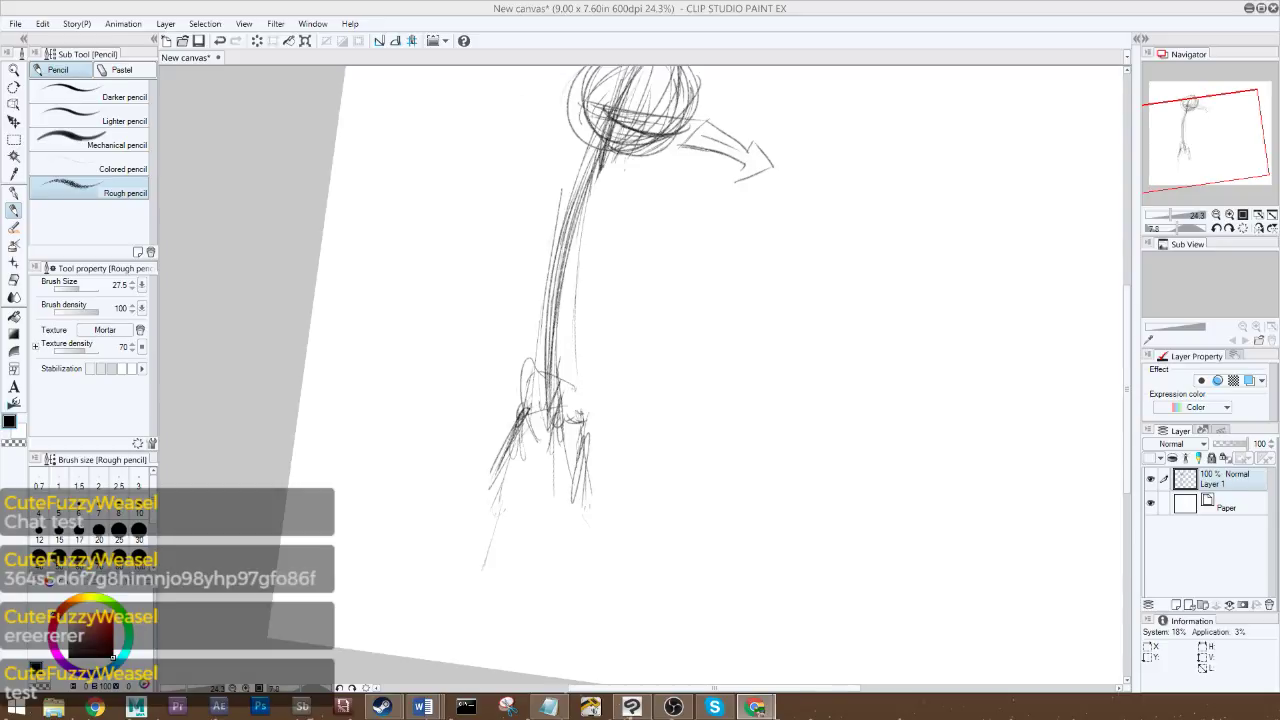
left_click(508, 510)
left_click_drag(520, 426, 506, 492)
left_click_drag(518, 430, 466, 605)
left_click_drag(498, 520, 467, 601)
mouse_move(505, 499)
left_mouse_down()
mouse_move(486, 529)
mouse_move(494, 516)
mouse_move(480, 608)
left_mouse_up()
mouse_move(492, 528)
left_mouse_down()
mouse_move(486, 568)
mouse_move(508, 506)
mouse_move(490, 470)
left_mouse_up()
key("e")
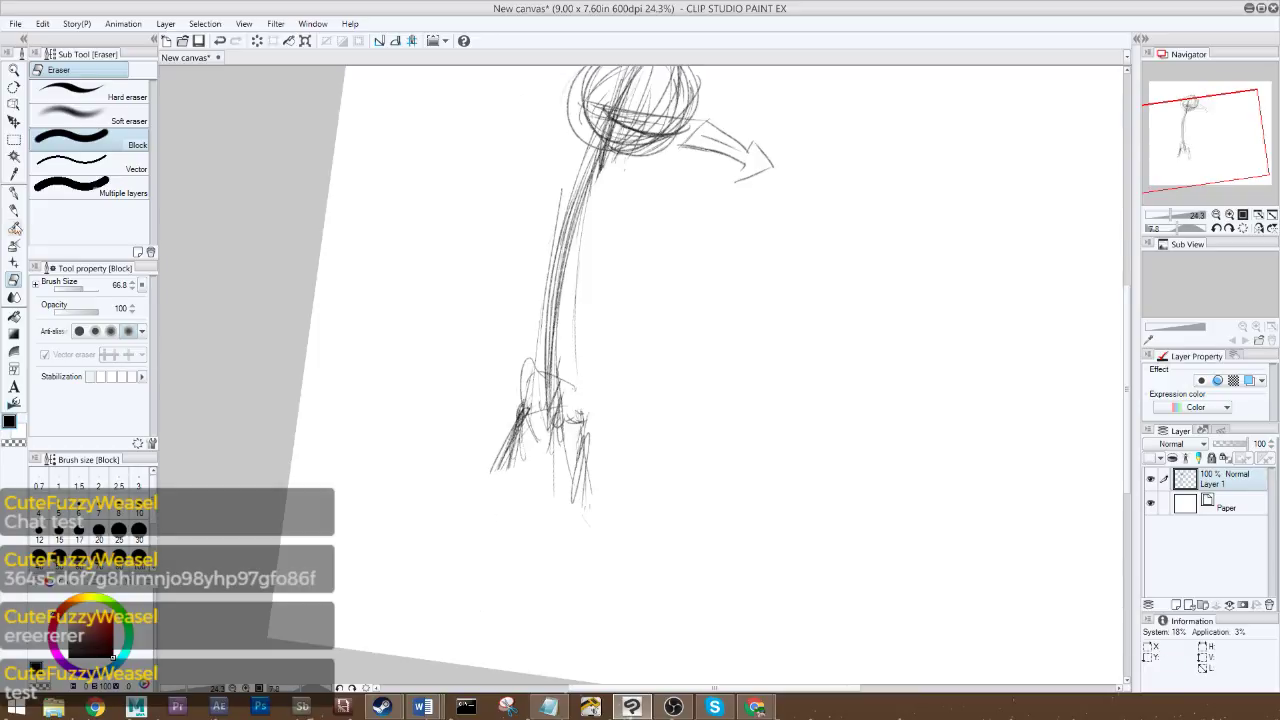
left_click(14, 210)
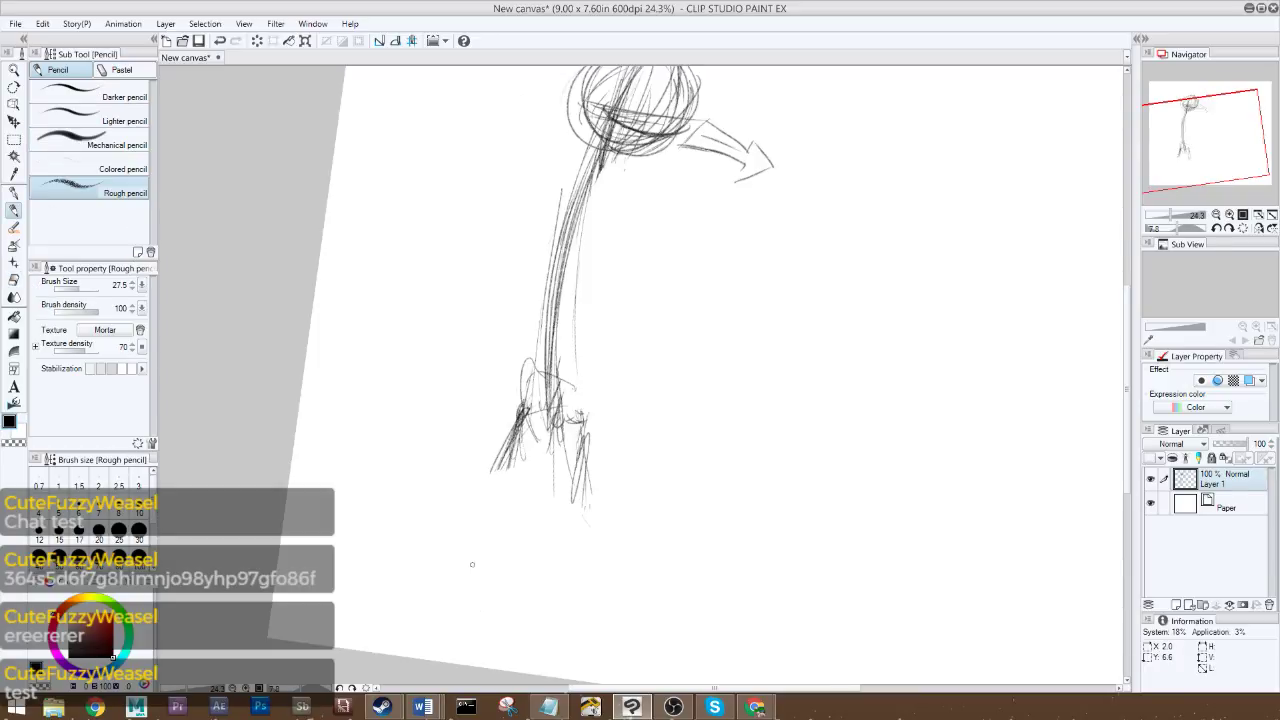
- Select the pelvis and legs with the Lasso marquee, move them slightly up to shorten the torso, and deselect
left_click_drag(531, 382, 527, 338)
key("m")
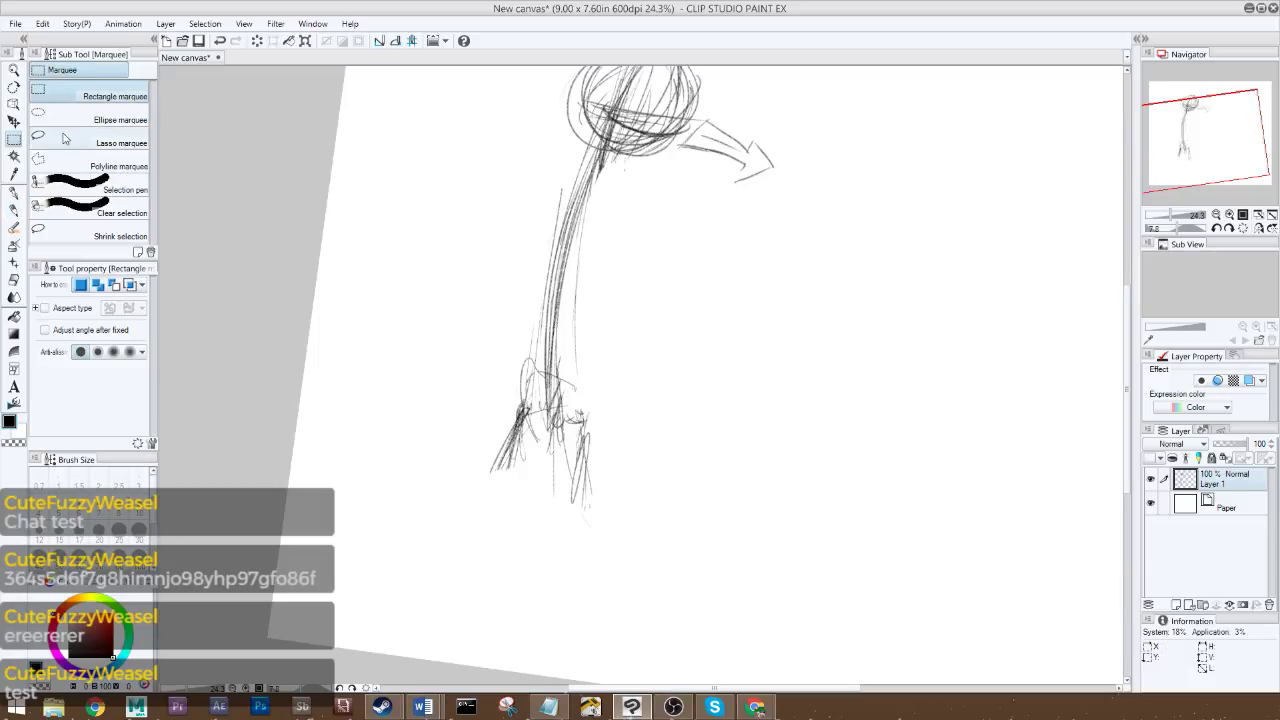
mouse_move(482, 345)
left_mouse_down()
mouse_move(680, 397)
mouse_move(500, 330)
left_mouse_up()
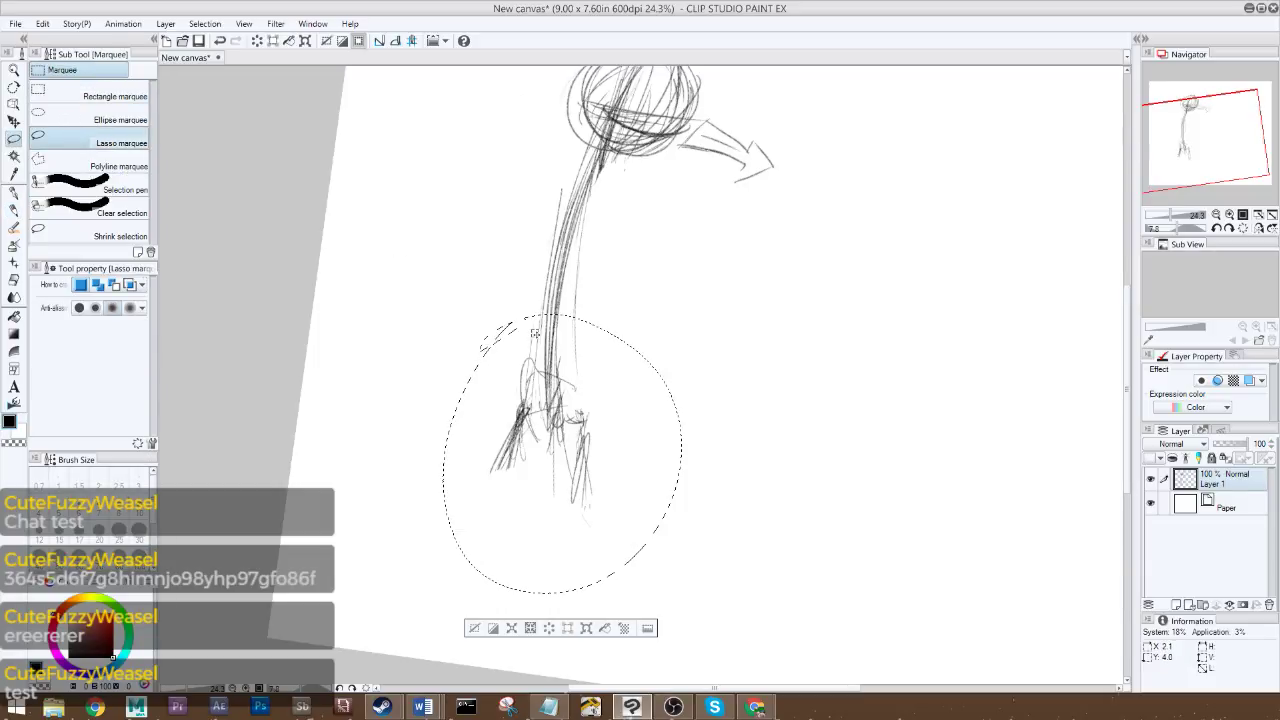
left_click(591, 632)
left_click_drag(614, 487, 627, 410)
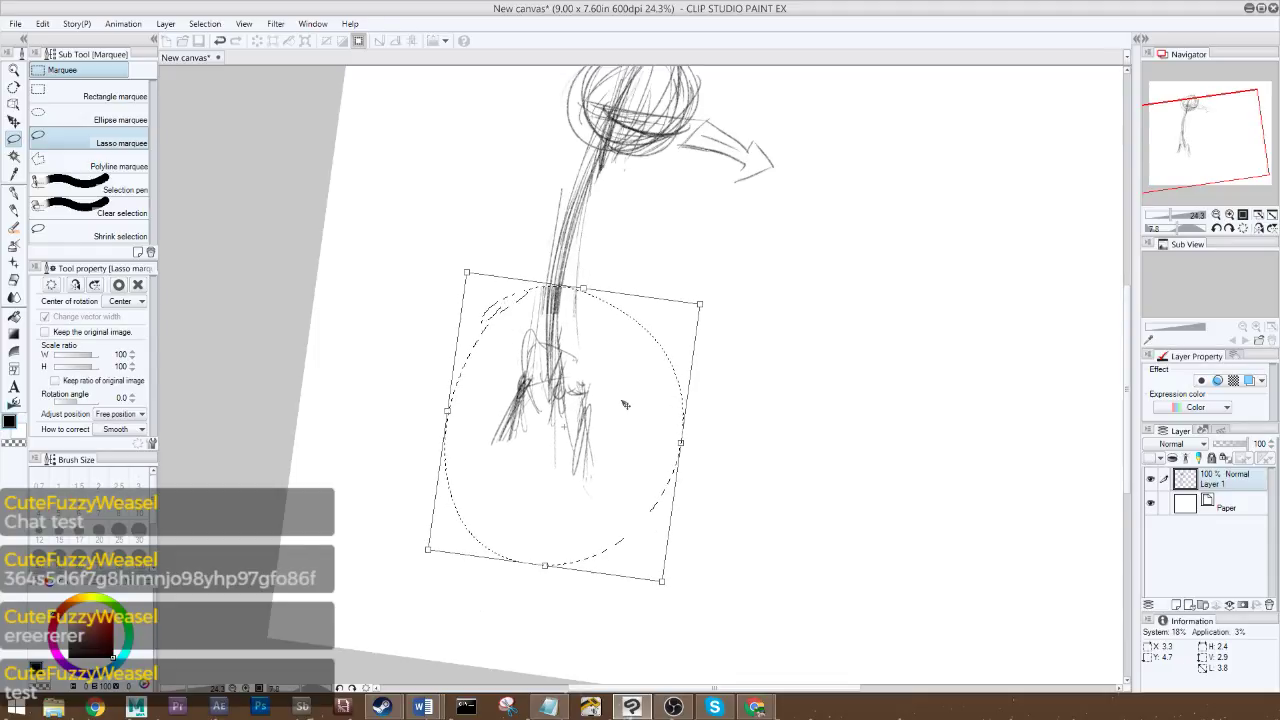
left_click(14, 215)
left_click(560, 264)
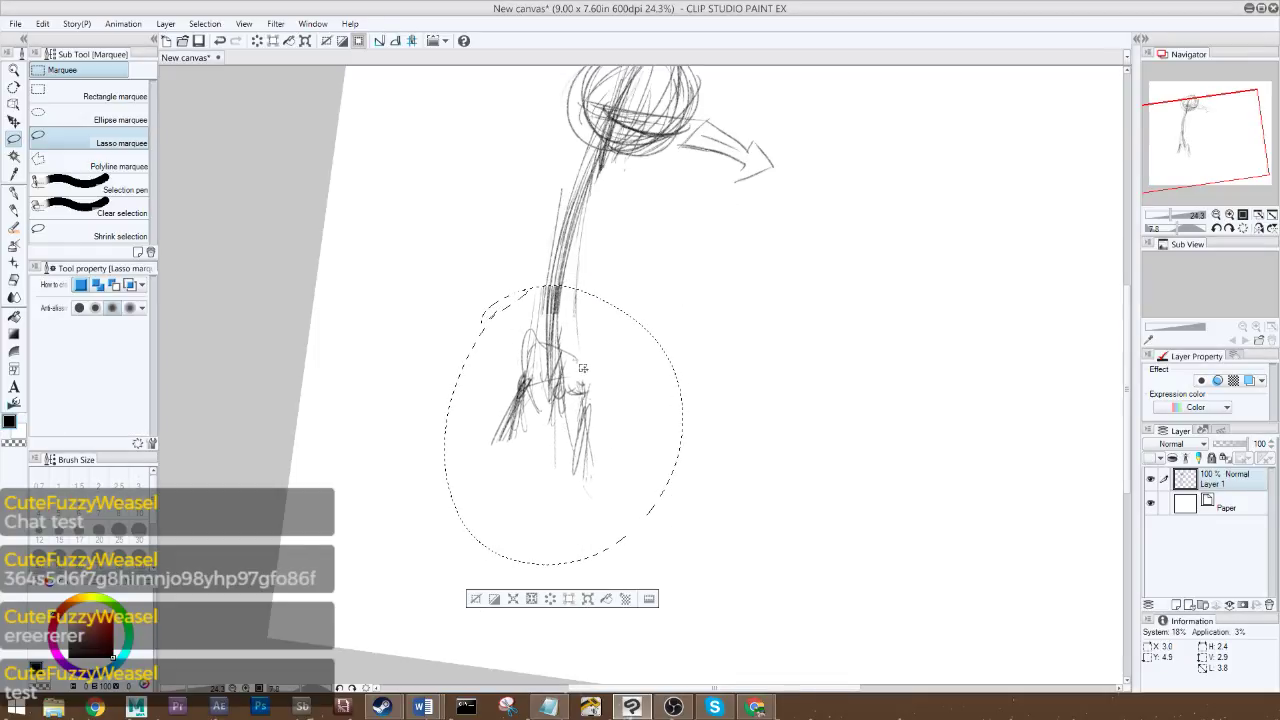
left_click(635, 251)
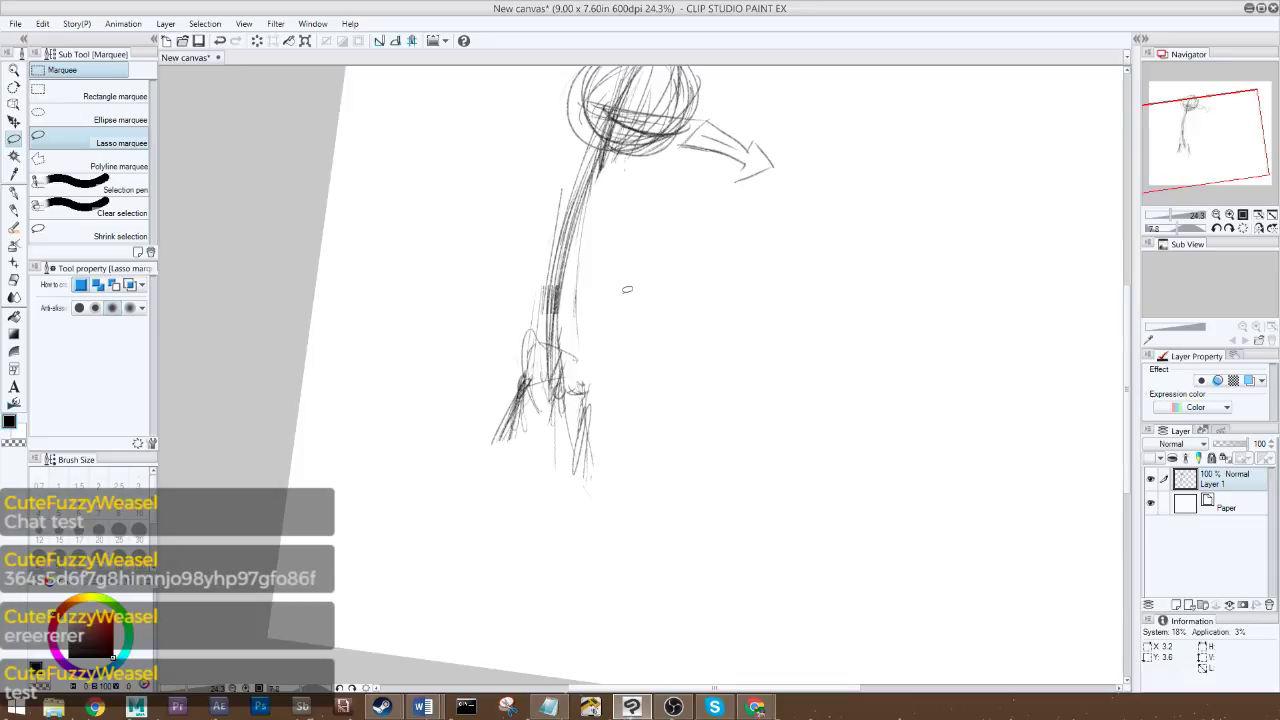
- Rework the lower torso with the Rough pencil and add longer thigh strokes below both hips
left_click(14, 210)
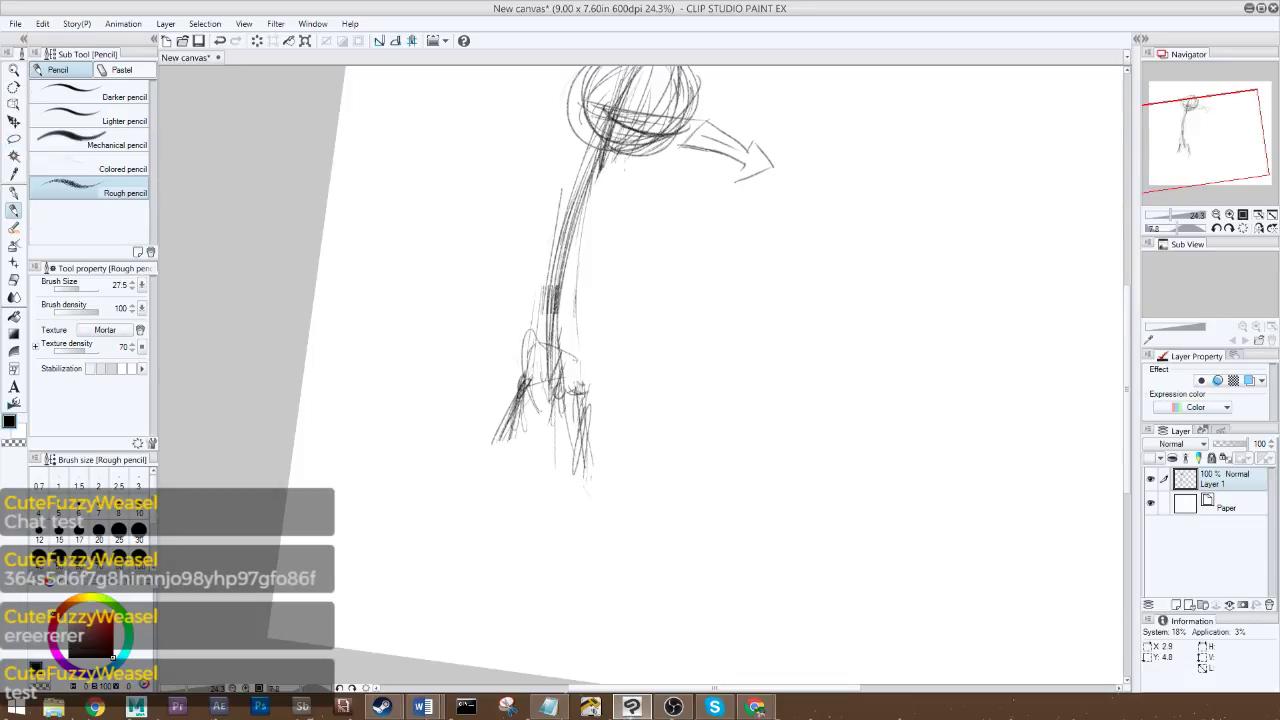
left_click_drag(575, 357, 574, 390)
left_click_drag(565, 246, 554, 364)
left_click_drag(589, 206, 556, 348)
left_click_drag(532, 404, 516, 494)
mouse_move(586, 368)
left_mouse_down()
mouse_move(582, 416)
mouse_move(604, 462)
mouse_move(586, 414)
left_mouse_up()
left_click_drag(518, 392, 514, 484)
left_click_drag(522, 396, 510, 490)
left_click_drag(582, 386, 600, 482)
- Sketch a tapered ribcage around the upper spine, with a curved shoulder line and two sides narrowing toward the waist
left_click_drag(1206, 150, 1205, 138)
mouse_move(505, 252)
left_mouse_down()
mouse_move(599, 263)
mouse_move(597, 287)
left_mouse_up()
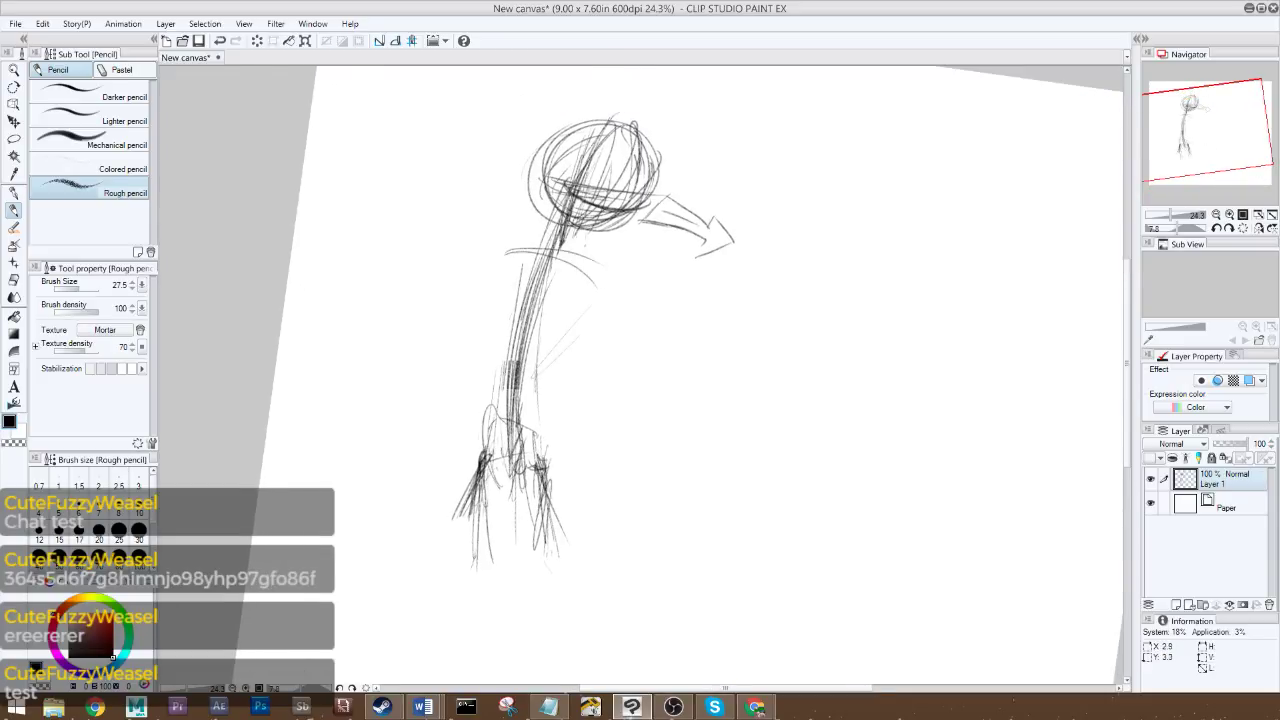
mouse_move(552, 369)
left_mouse_down()
mouse_move(598, 304)
mouse_move(594, 267)
mouse_move(583, 290)
mouse_move(512, 250)
mouse_move(488, 334)
mouse_move(500, 366)
left_mouse_up()
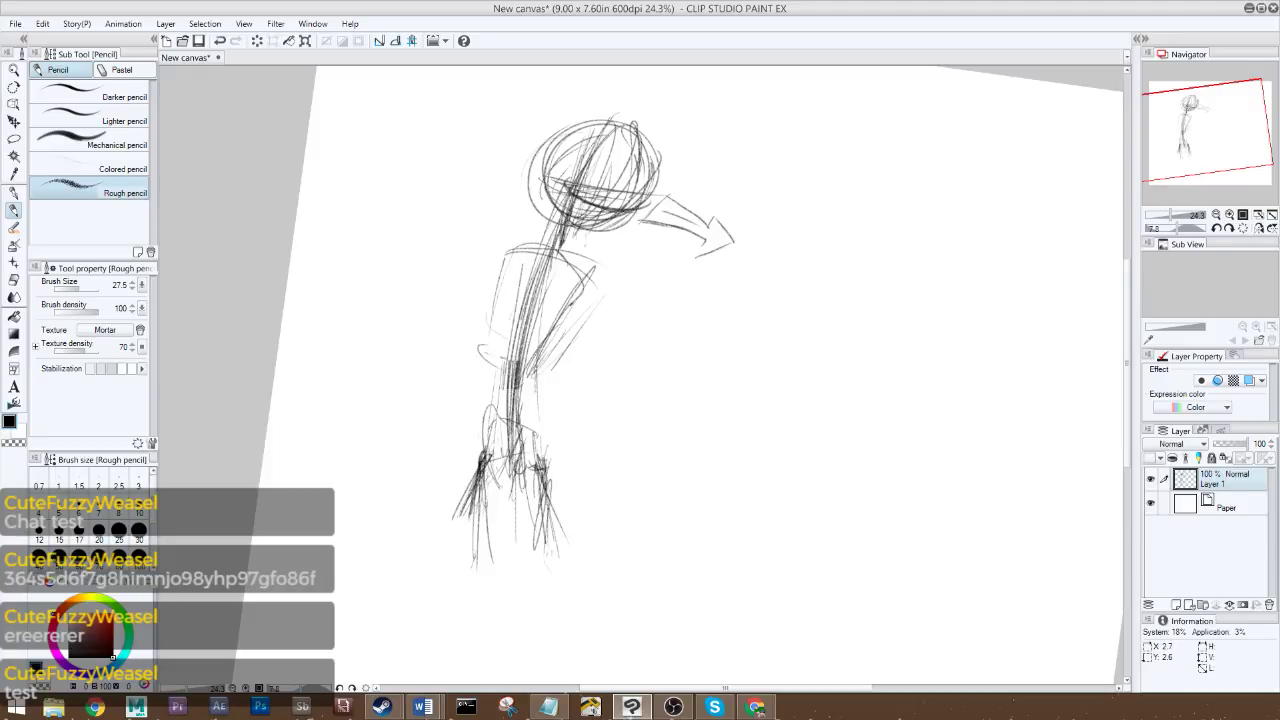
left_click_drag(518, 316, 484, 486)
- Enlarge the Block eraser to 292.8 and erase the pelvis, the legs and the lower end of the spine
key("e")
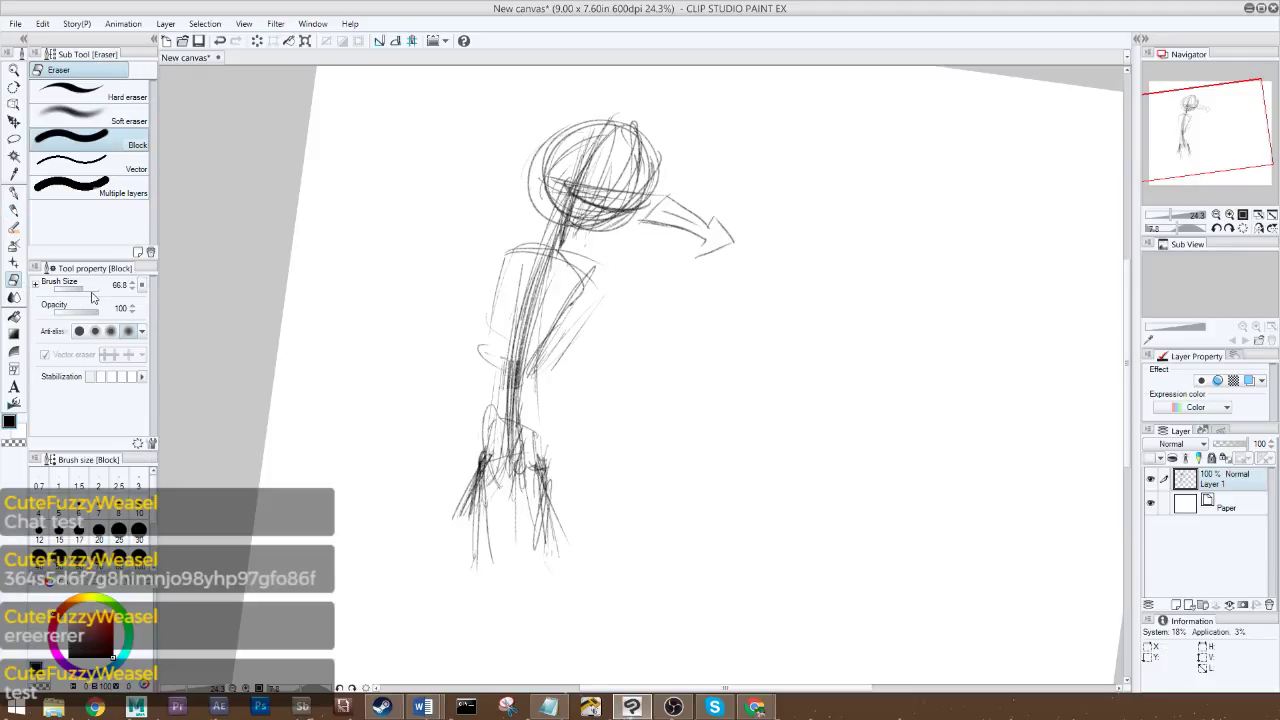
left_click_drag(85, 289, 92, 289)
mouse_move(492, 580)
left_mouse_down()
mouse_move(488, 481)
mouse_move(512, 443)
mouse_move(547, 566)
left_mouse_up()
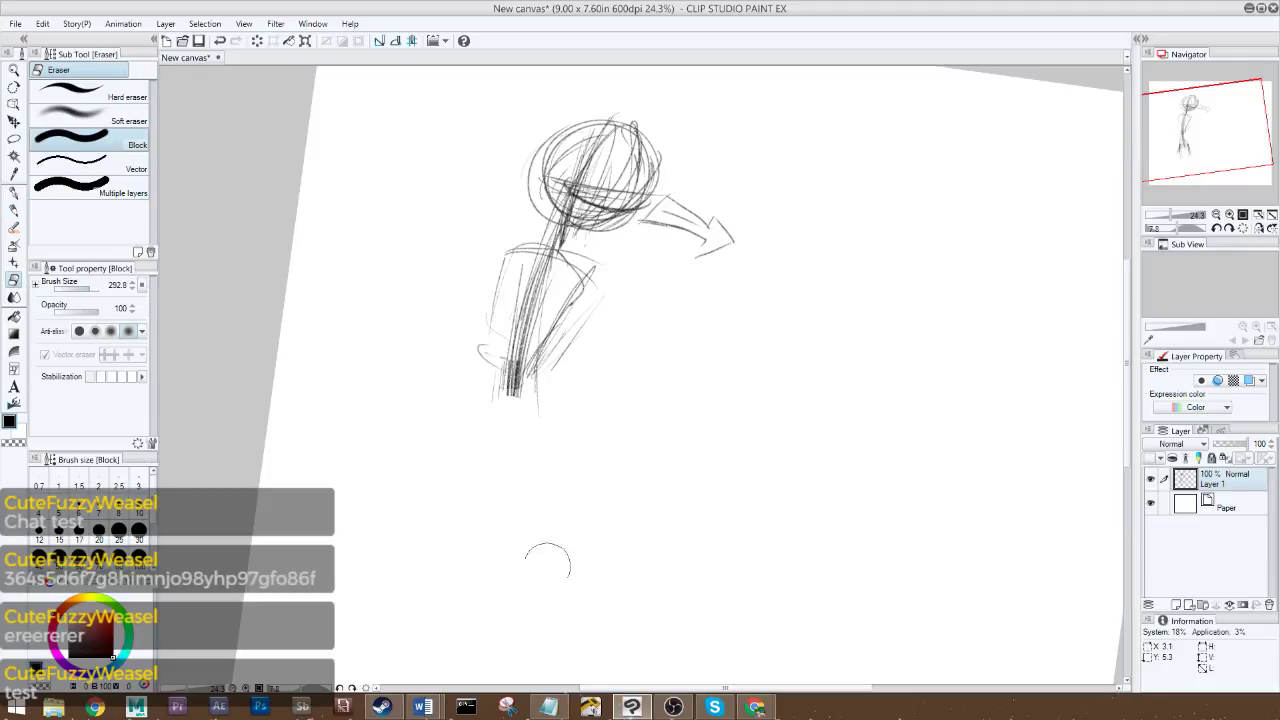
- Redraw the spine with repeated Rough pencil strokes, curving its lower end down and outward below the ribcage
key("p")
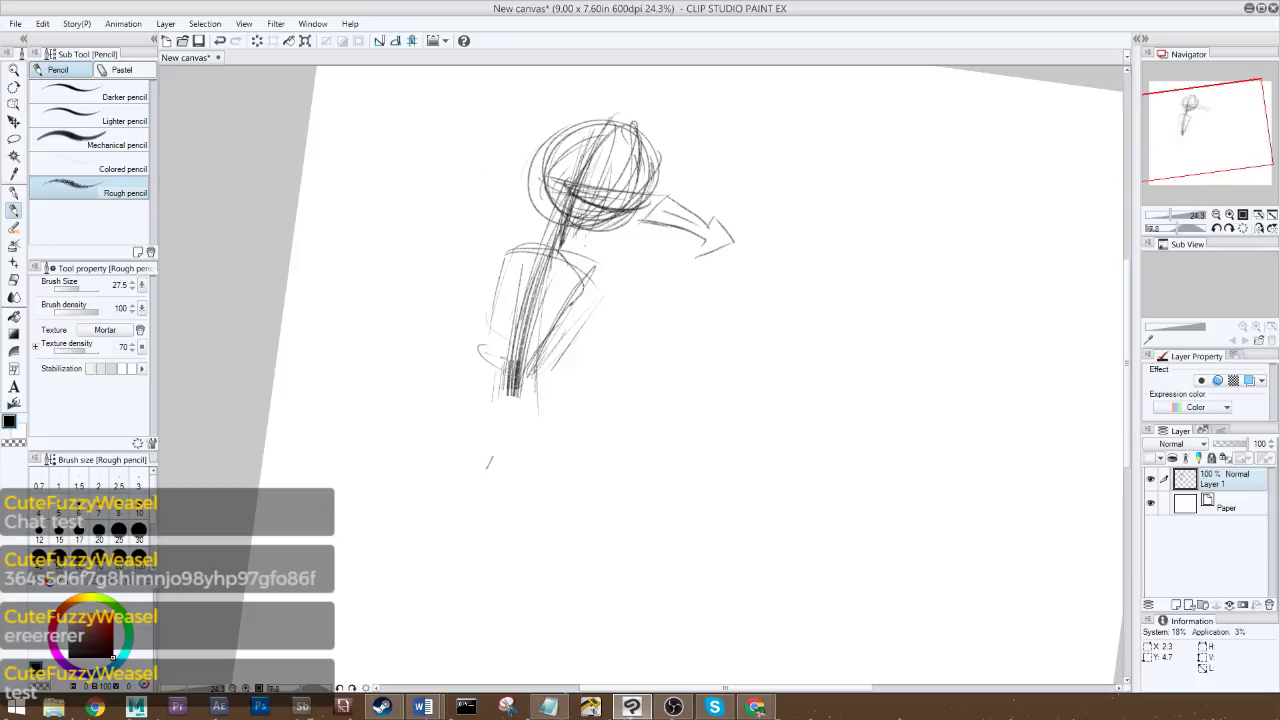
left_click_drag(512, 396, 490, 458)
left_click_drag(518, 344, 480, 478)
left_click_drag(526, 304, 484, 470)
mouse_move(536, 274)
left_mouse_down()
mouse_move(481, 477)
mouse_move(500, 434)
left_mouse_up()
left_click_drag(528, 316, 490, 458)
mouse_move(552, 230)
left_mouse_down()
mouse_move(510, 388)
mouse_move(509, 366)
left_mouse_up()
left_click_drag(478, 481, 538, 274)
left_click_drag(508, 410, 552, 220)
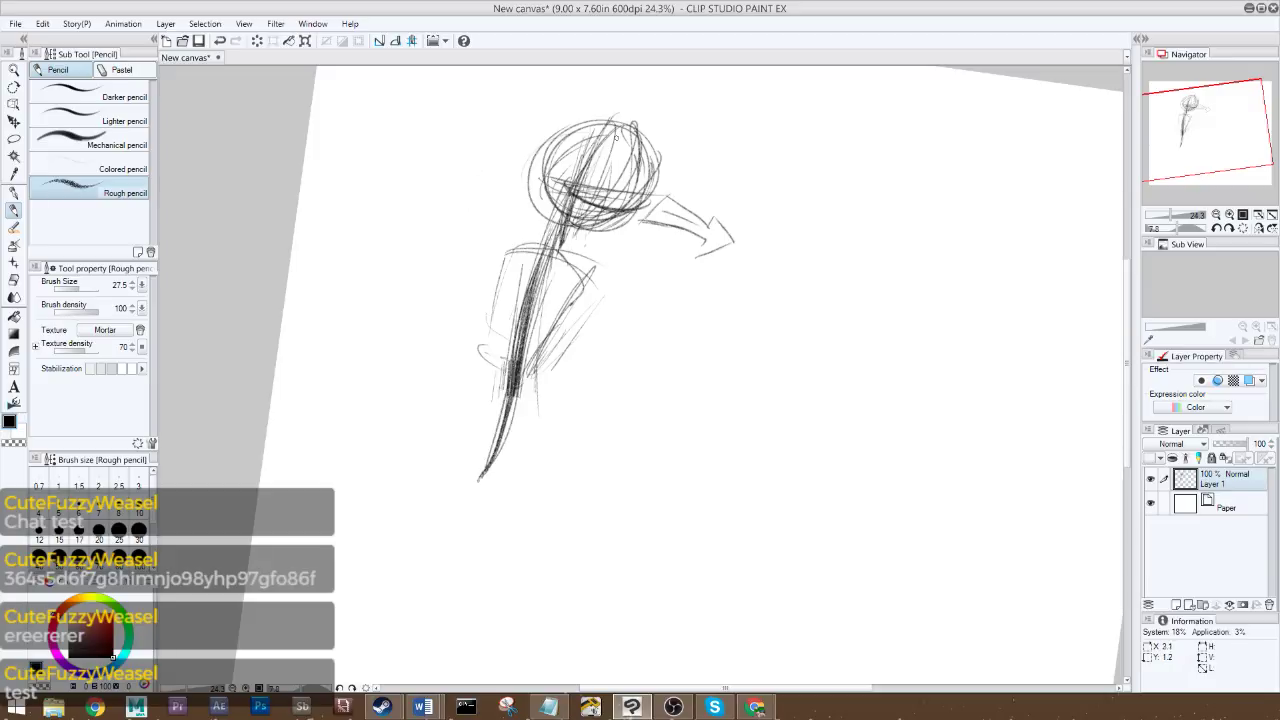
left_click_drag(422, 120, 398, 178)
left_click_drag(376, 290, 372, 338)
left_click_drag(381, 488, 414, 494)
left_click(13, 280)
left_click_drag(385, 488, 414, 500)
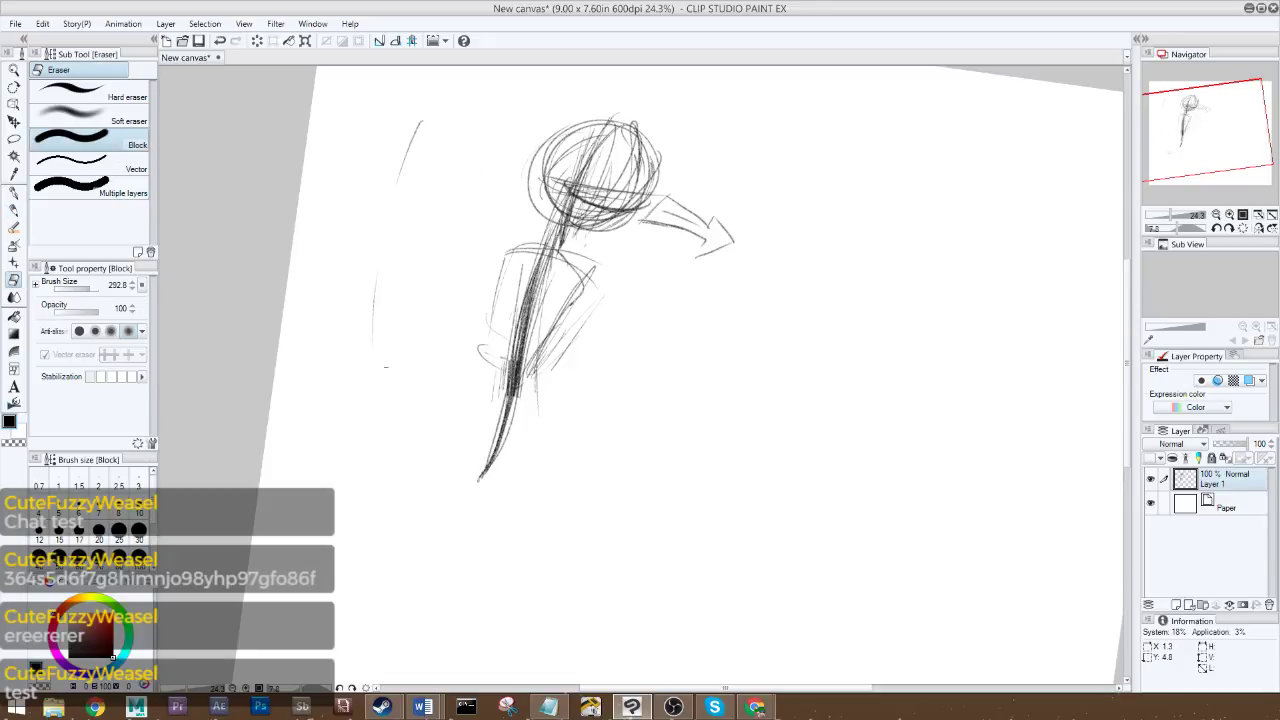
left_click_drag(376, 290, 372, 336)
left_click_drag(422, 120, 398, 178)
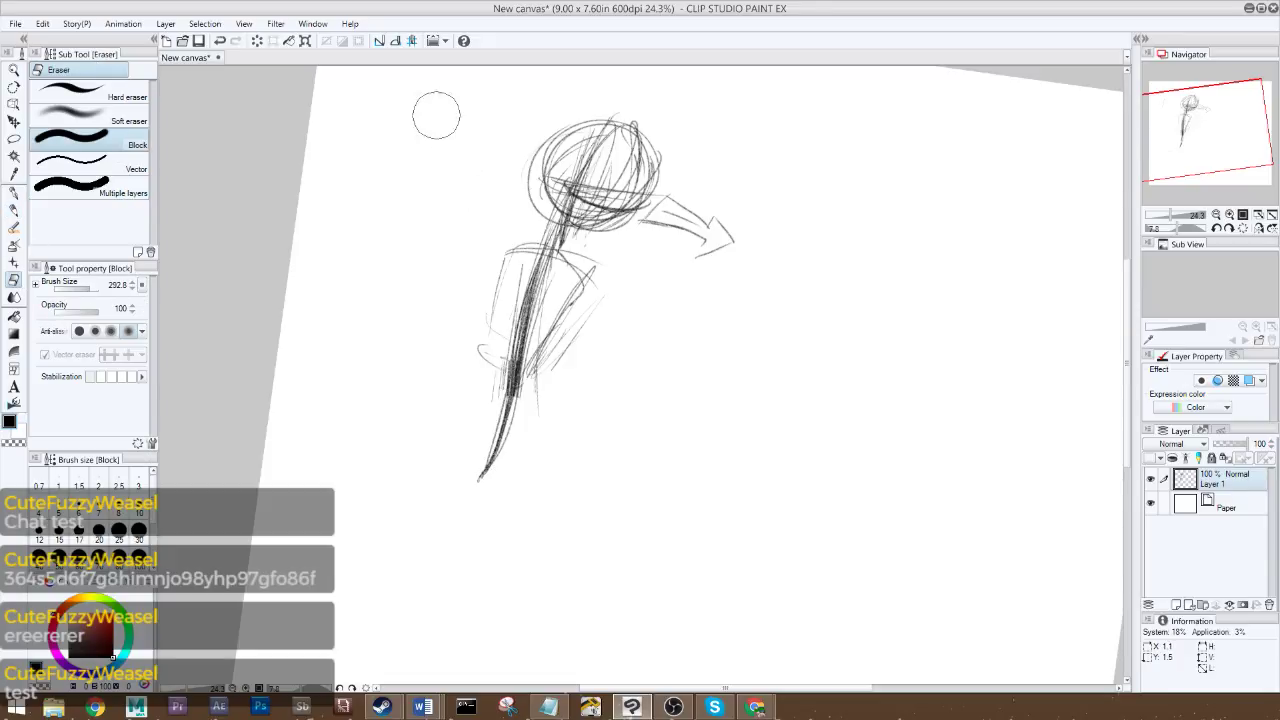
- Sketch a small pelvis with hip joints at the spine's lower end using the Rough pencil, and add two thigh lines
left_click(15, 211)
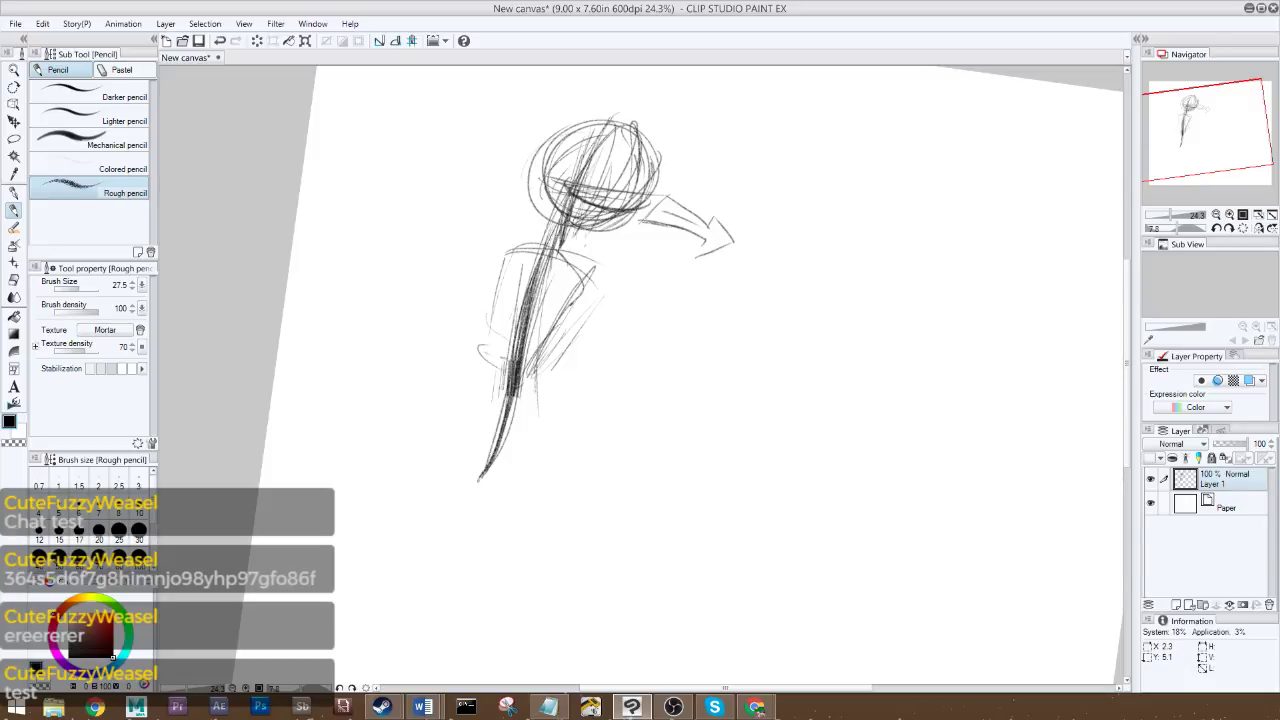
mouse_move(470, 500)
left_mouse_down()
mouse_move(455, 452)
mouse_move(515, 442)
mouse_move(518, 474)
mouse_move(500, 446)
mouse_move(458, 502)
left_mouse_up()
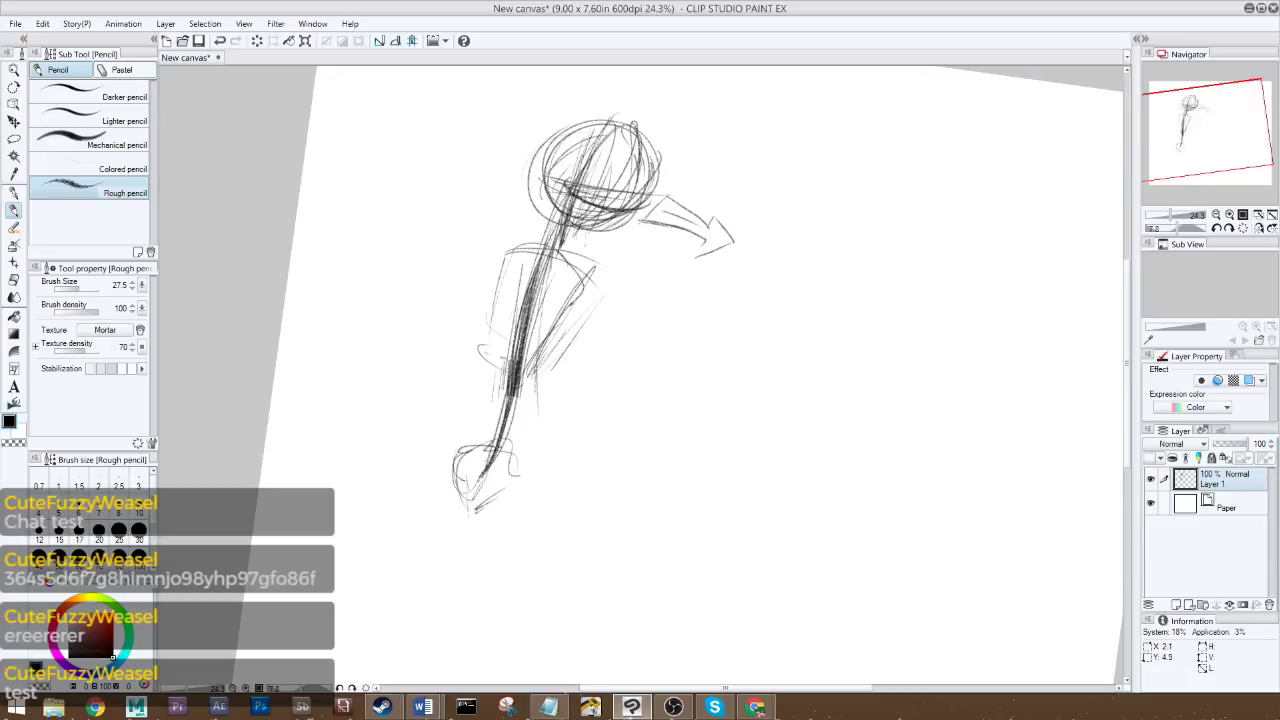
left_click_drag(466, 480, 410, 566)
mouse_move(514, 497)
left_mouse_down()
mouse_move(516, 568)
mouse_move(515, 506)
left_mouse_up()
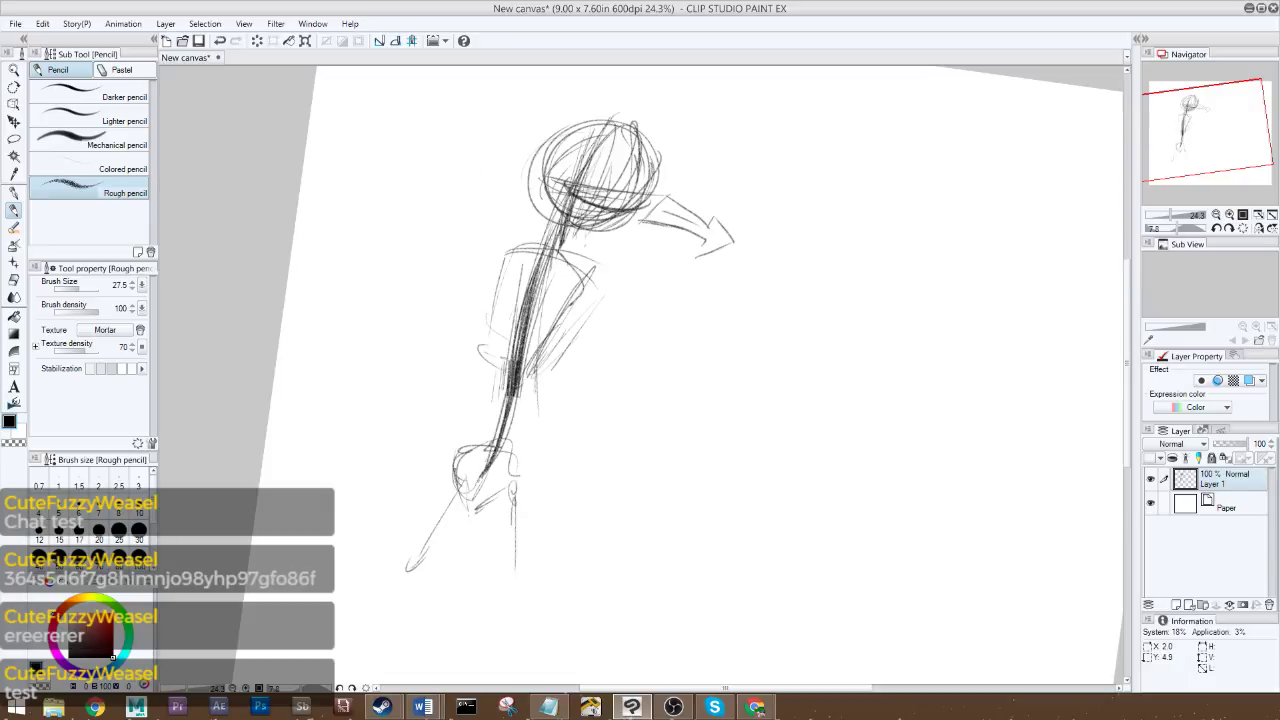
left_click_drag(466, 466, 455, 486)
mouse_move(513, 580)
left_mouse_down()
mouse_move(516, 598)
mouse_move(545, 560)
mouse_move(603, 417)
left_mouse_up()
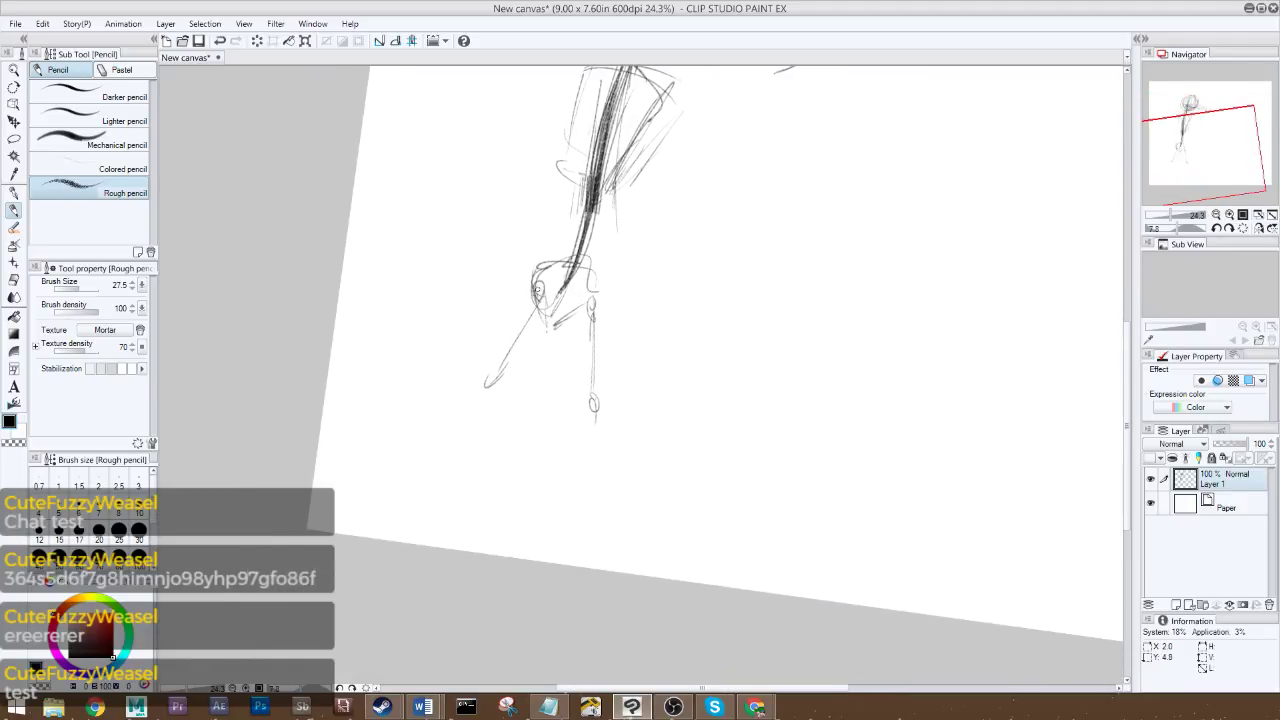
- Redraw the left-hand leg with a bent knee and a shin angled back inward, erasing the first shin line
left_click_drag(508, 342, 468, 368)
mouse_move(542, 294)
left_mouse_down()
mouse_move(468, 368)
mouse_move(450, 455)
left_mouse_up()
left_click_drag(470, 374, 456, 440)
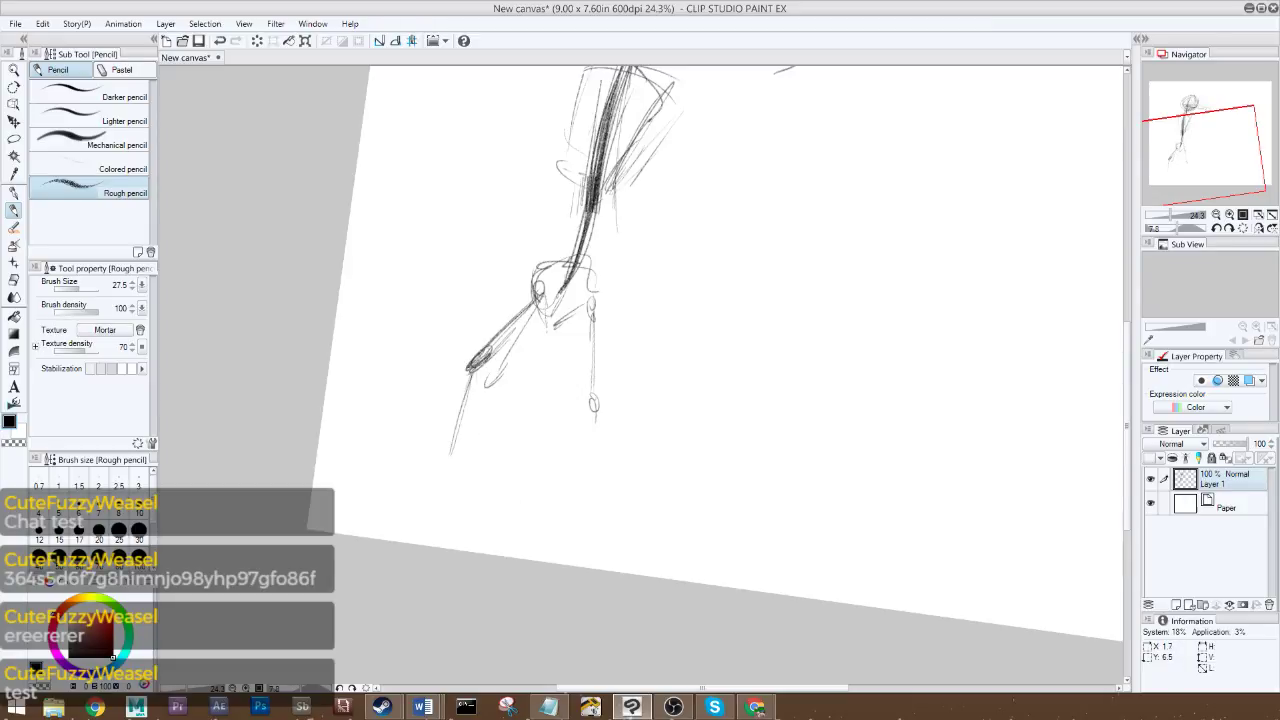
left_click_drag(476, 364, 492, 436)
left_click_drag(480, 376, 494, 462)
left_click_drag(544, 290, 474, 362)
key("e")
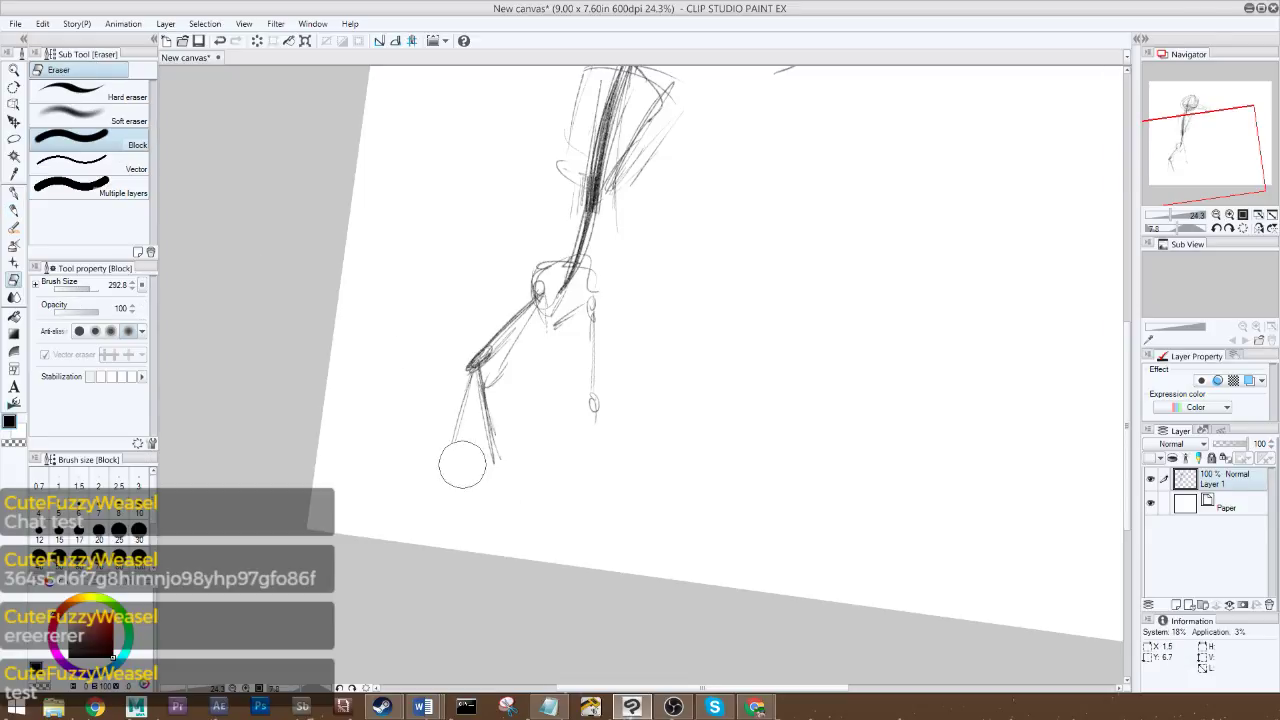
mouse_move(463, 465)
left_mouse_down()
mouse_move(450, 383)
mouse_move(500, 466)
left_mouse_up()
- Reinforce the left-hand leg's thigh, knee and shin with repeated Rough pencil strokes
left_click(17, 211)
left_click_drag(478, 346, 500, 468)
left_click_drag(520, 322, 480, 362)
left_click_drag(496, 342, 482, 376)
left_click_drag(538, 290, 492, 356)
left_click_drag(534, 308, 516, 314)
mouse_move(490, 394)
left_mouse_down()
mouse_move(484, 456)
mouse_move(482, 408)
left_mouse_up()
- Try to sketch a foot pointing outward at the end of the left-hand shin
mouse_move(500, 456)
left_mouse_down()
mouse_move(476, 474)
mouse_move(446, 462)
mouse_move(470, 492)
left_mouse_up()
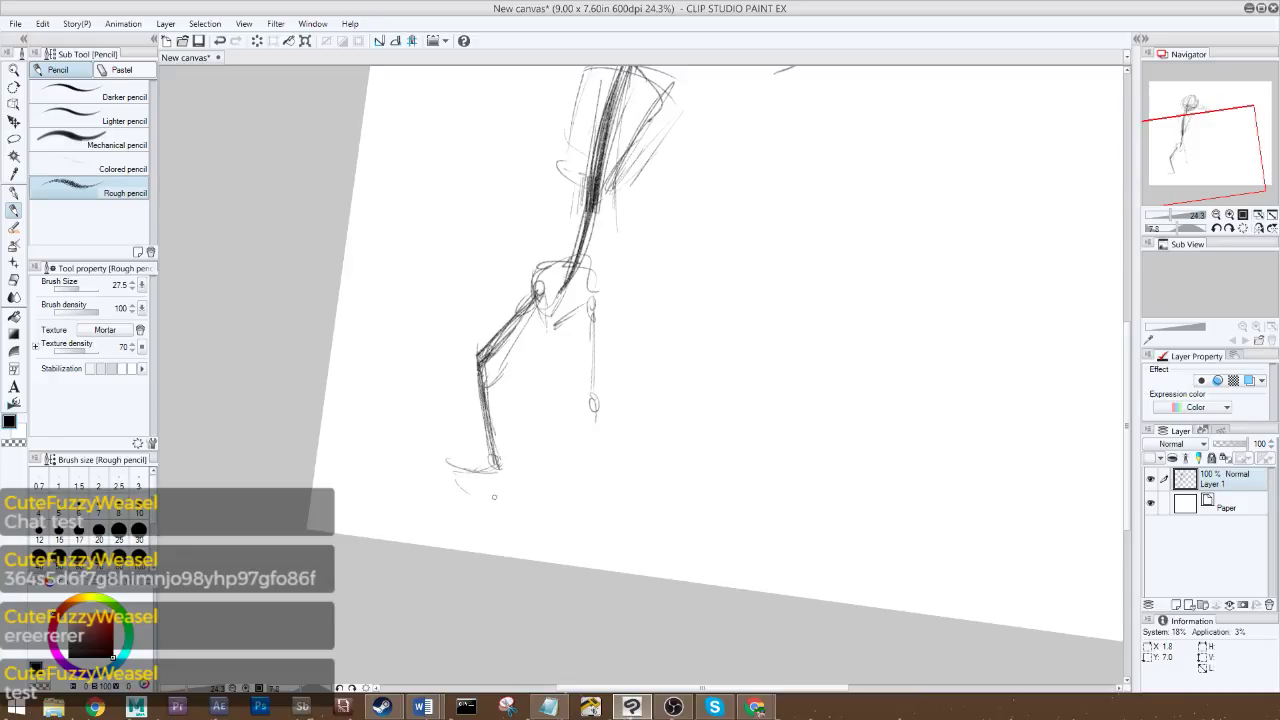
left_click_drag(492, 497, 446, 497)
left_click_drag(446, 498, 487, 505)
mouse_move(443, 481)
left_mouse_down()
mouse_move(457, 502)
mouse_move(484, 470)
left_mouse_up()
mouse_move(447, 475)
left_mouse_down()
mouse_move(496, 463)
mouse_move(470, 504)
mouse_move(514, 462)
mouse_move(510, 440)
mouse_move(472, 492)
mouse_move(490, 504)
mouse_move(432, 500)
left_mouse_up()
mouse_move(428, 488)
left_mouse_down()
mouse_move(480, 484)
mouse_move(450, 474)
left_mouse_up()
mouse_move(440, 484)
left_mouse_down()
mouse_move(490, 470)
mouse_move(424, 484)
left_mouse_up()
mouse_move(426, 480)
left_mouse_down()
mouse_move(478, 506)
mouse_move(510, 480)
left_mouse_up()
left_click_drag(462, 498, 514, 472)
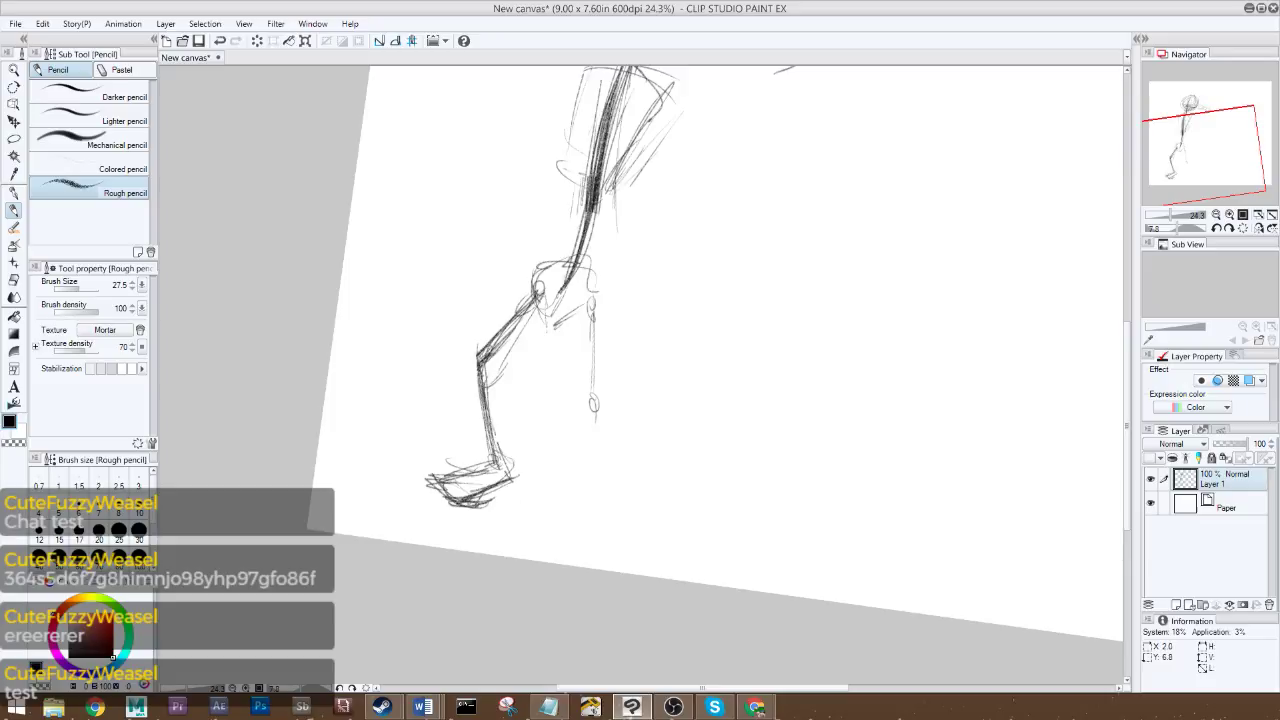
mouse_move(490, 430)
left_mouse_down()
mouse_move(506, 472)
mouse_move(490, 426)
left_mouse_up()
left_click_drag(454, 484, 492, 468)
- Try to erase part of the left-hand foot and redraw it flatter
key("e")
mouse_move(471, 514)
left_mouse_down()
mouse_move(449, 477)
mouse_move(521, 529)
mouse_move(445, 453)
mouse_move(442, 481)
left_mouse_up()
key("p")
mouse_move(446, 489)
left_mouse_down()
mouse_move(467, 496)
mouse_move(512, 476)
left_mouse_up()
left_click_drag(486, 483, 518, 475)
mouse_move(464, 458)
left_mouse_down()
mouse_move(514, 465)
mouse_move(431, 473)
left_mouse_up()
mouse_move(446, 481)
left_mouse_down()
mouse_move(484, 493)
mouse_move(430, 472)
left_mouse_up()
left_click_drag(431, 472, 492, 462)
- Replace the left-hand foot with a slanted block shape and draw the right-hand leg's shin line below the knee
left_click_drag(590, 424, 590, 502)
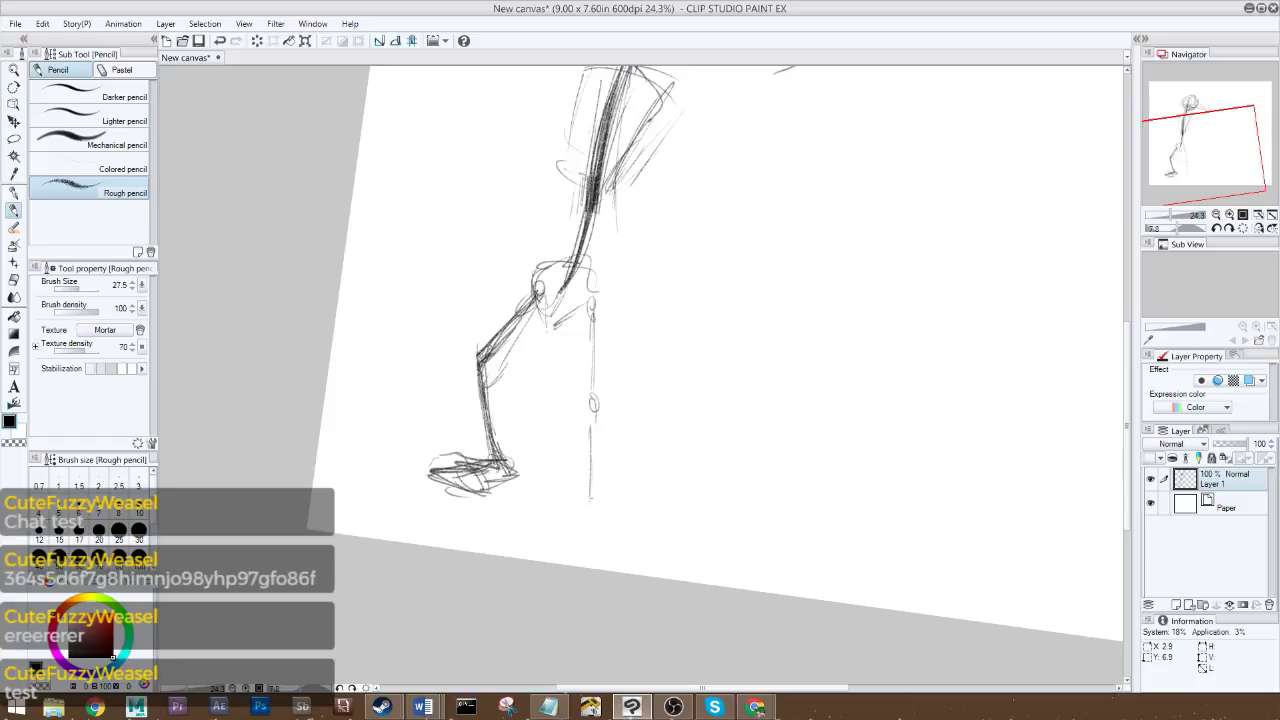
key("e")
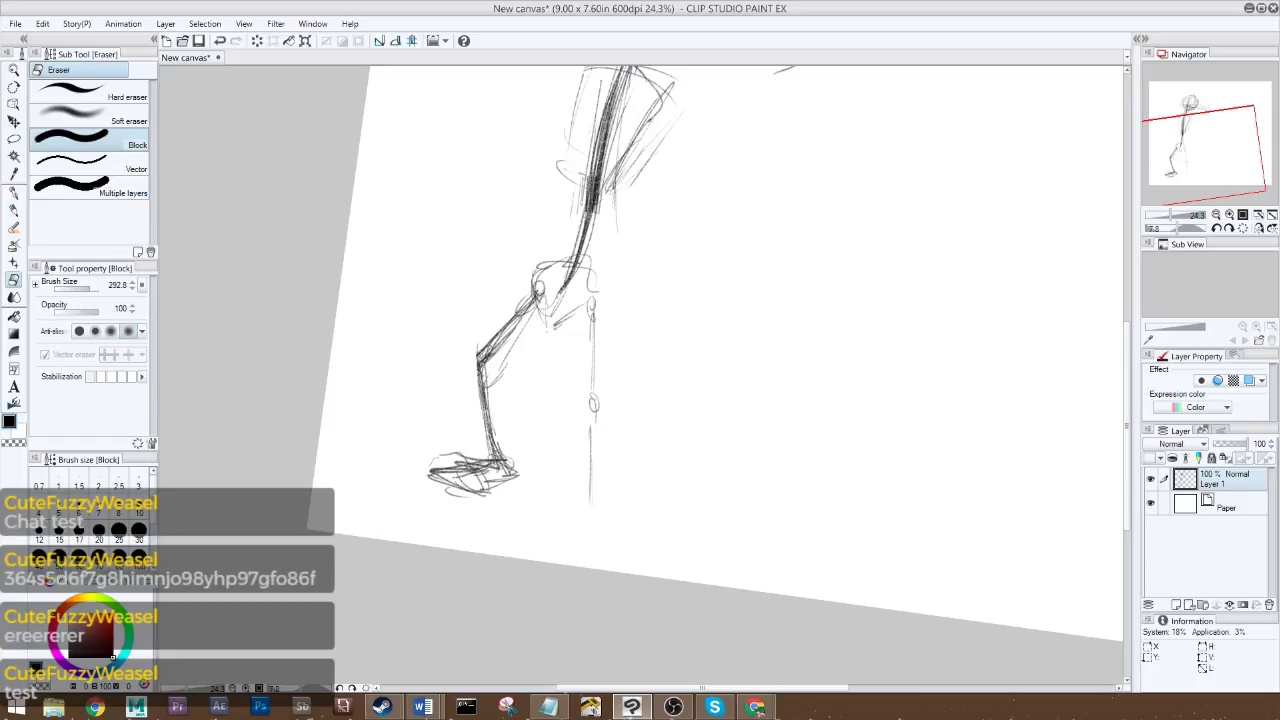
mouse_move(470, 505)
left_mouse_down()
mouse_move(443, 457)
mouse_move(500, 489)
mouse_move(494, 520)
left_mouse_up()
left_click(14, 210)
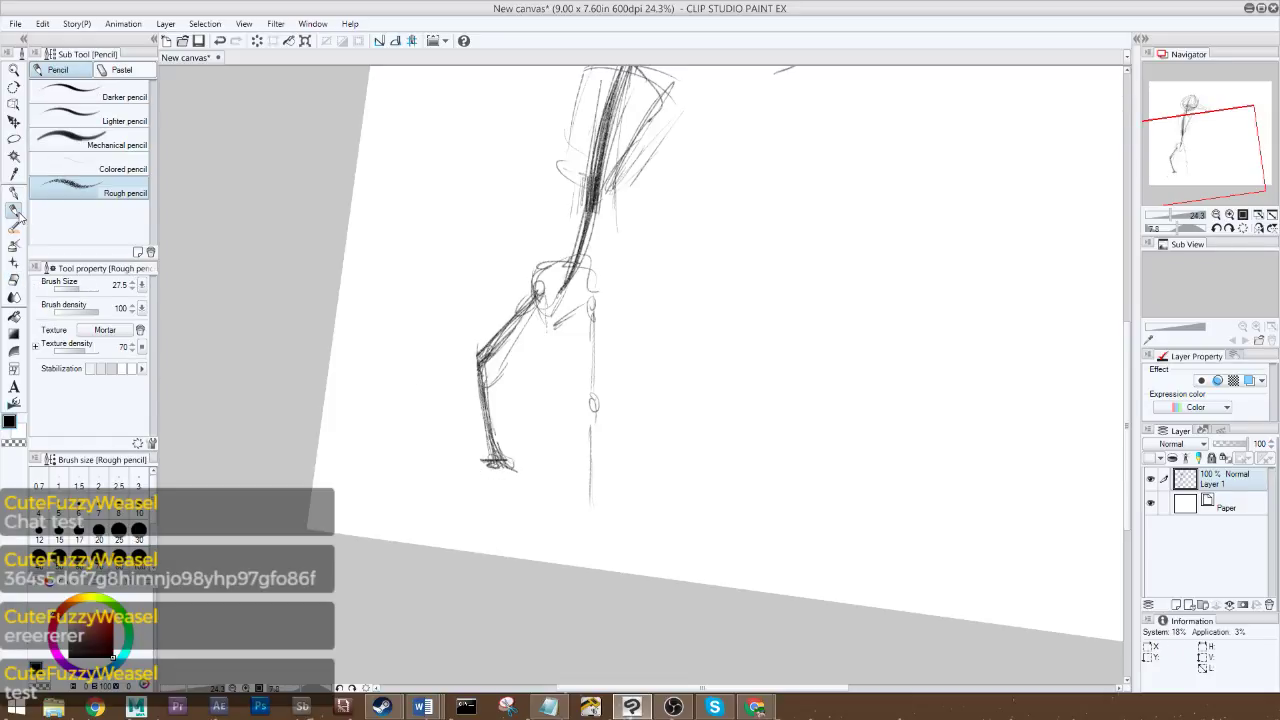
mouse_move(490, 462)
left_mouse_down()
mouse_move(444, 488)
mouse_move(440, 474)
mouse_move(446, 492)
mouse_move(488, 498)
mouse_move(518, 466)
mouse_move(446, 478)
mouse_move(478, 500)
mouse_move(510, 474)
mouse_move(468, 506)
mouse_move(424, 494)
mouse_move(496, 468)
mouse_move(456, 504)
mouse_move(432, 488)
left_mouse_up()
left_click_drag(593, 504, 588, 460)
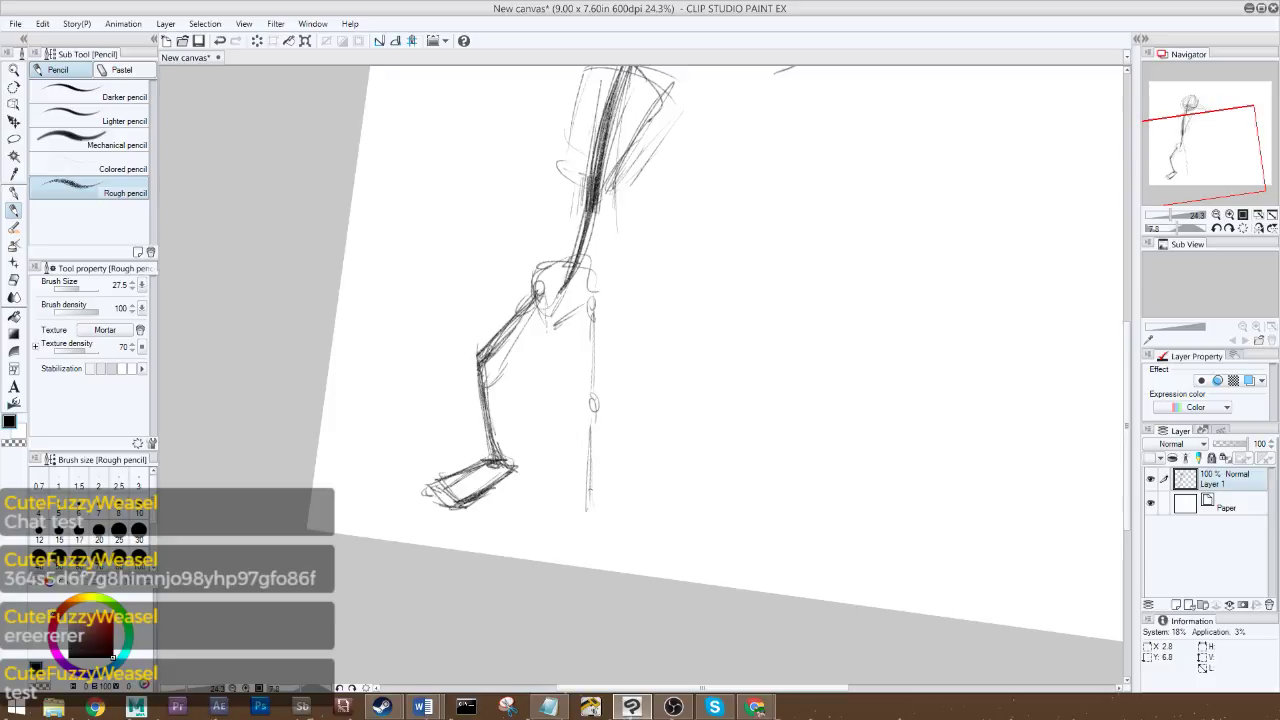
- Sketch a wedge-shaped foot under the right-hand leg and strengthen its shin line up to the knee
mouse_move(604, 520)
left_mouse_down()
mouse_move(597, 563)
mouse_move(554, 538)
mouse_move(614, 549)
mouse_move(601, 519)
mouse_move(563, 540)
left_mouse_up()
left_click_drag(563, 540, 602, 556)
left_click_drag(583, 506, 590, 400)
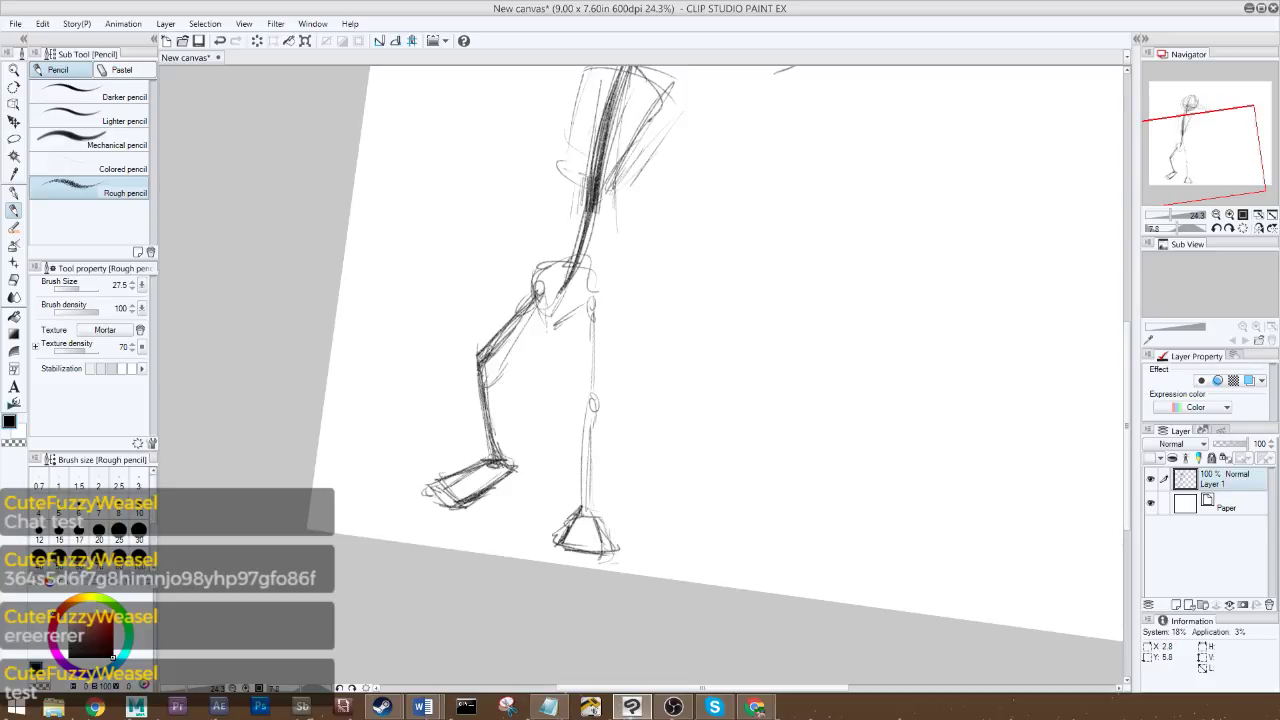
- Close the pelvis's lower edge and draw the right-hand leg's inner and outer contours from ankle to hip
mouse_move(590, 282)
left_mouse_down()
mouse_move(594, 312)
mouse_move(548, 316)
left_mouse_up()
left_click_drag(579, 509, 562, 293)
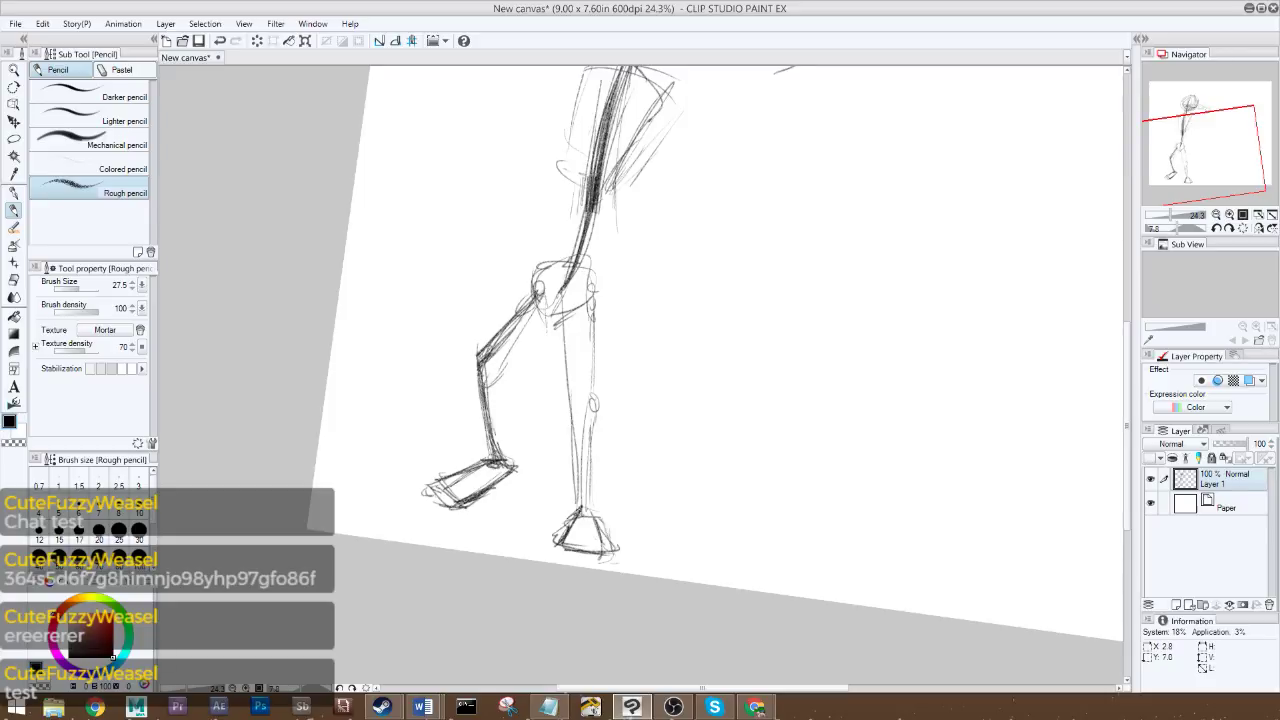
left_click_drag(578, 514, 565, 318)
mouse_move(581, 504)
left_mouse_down()
mouse_move(565, 293)
mouse_move(597, 408)
left_mouse_up()
left_click_drag(592, 516, 600, 258)
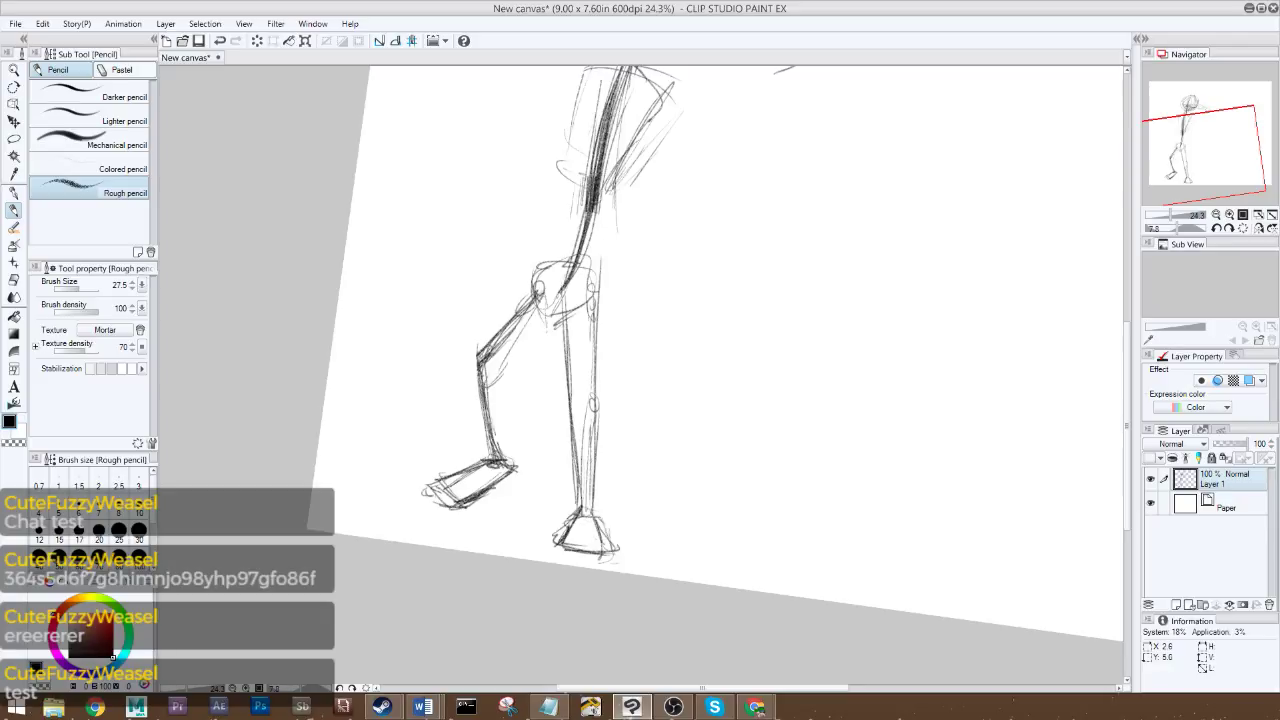
- Outline the calf, knee and outer thigh of the bent left-hand leg
mouse_move(500, 444)
left_mouse_down()
mouse_move(509, 340)
mouse_move(528, 316)
mouse_move(466, 332)
mouse_move(471, 312)
left_mouse_up()
left_click_drag(474, 388, 470, 350)
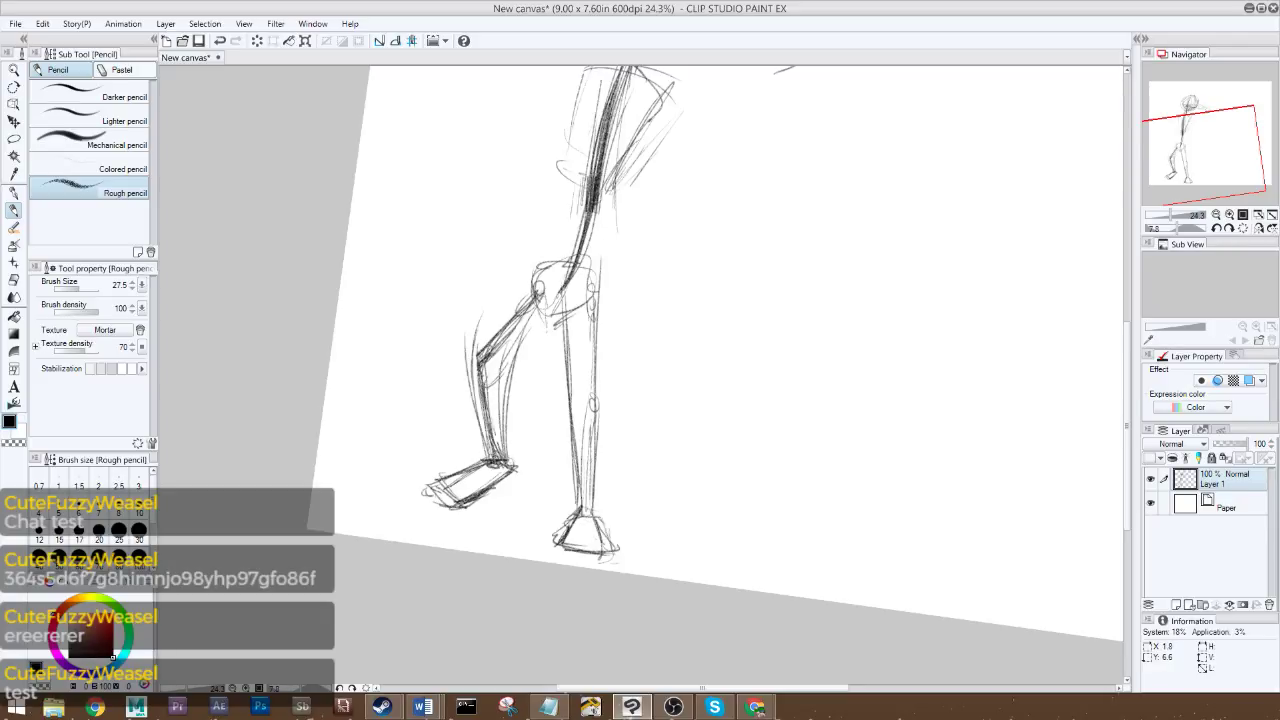
left_click_drag(492, 456, 469, 338)
mouse_move(490, 456)
left_mouse_down()
mouse_move(473, 364)
mouse_move(497, 314)
left_mouse_up()
left_click_drag(489, 458, 471, 320)
left_click_drag(475, 322, 548, 248)
left_click_drag(474, 442, 468, 338)
- Outline the right-hand leg's outer thigh and extend the contour up over the hip toward the waist
mouse_move(516, 446)
left_mouse_down()
mouse_move(510, 398)
mouse_move(552, 296)
mouse_move(567, 391)
mouse_move(602, 318)
left_mouse_up()
mouse_move(598, 402)
left_mouse_down()
mouse_move(610, 288)
mouse_move(603, 368)
left_mouse_up()
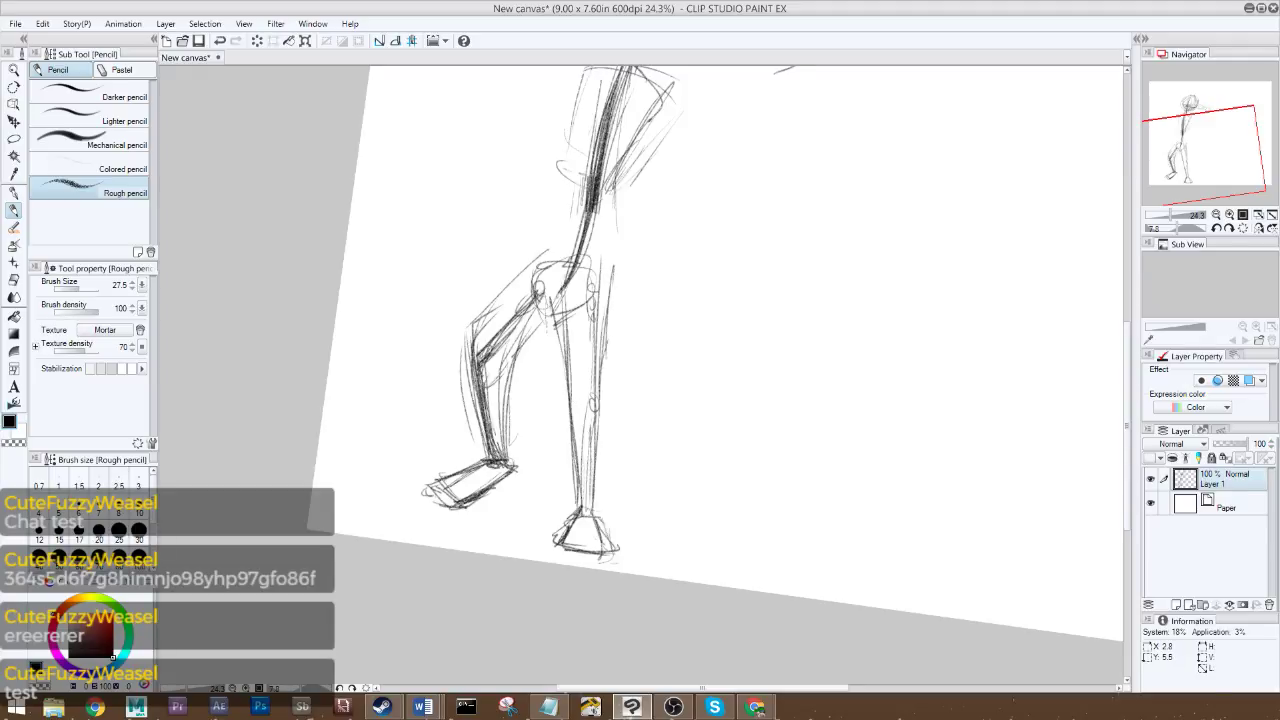
left_click_drag(614, 284, 610, 340)
left_click_drag(610, 240, 598, 392)
left_click_drag(614, 212, 602, 346)
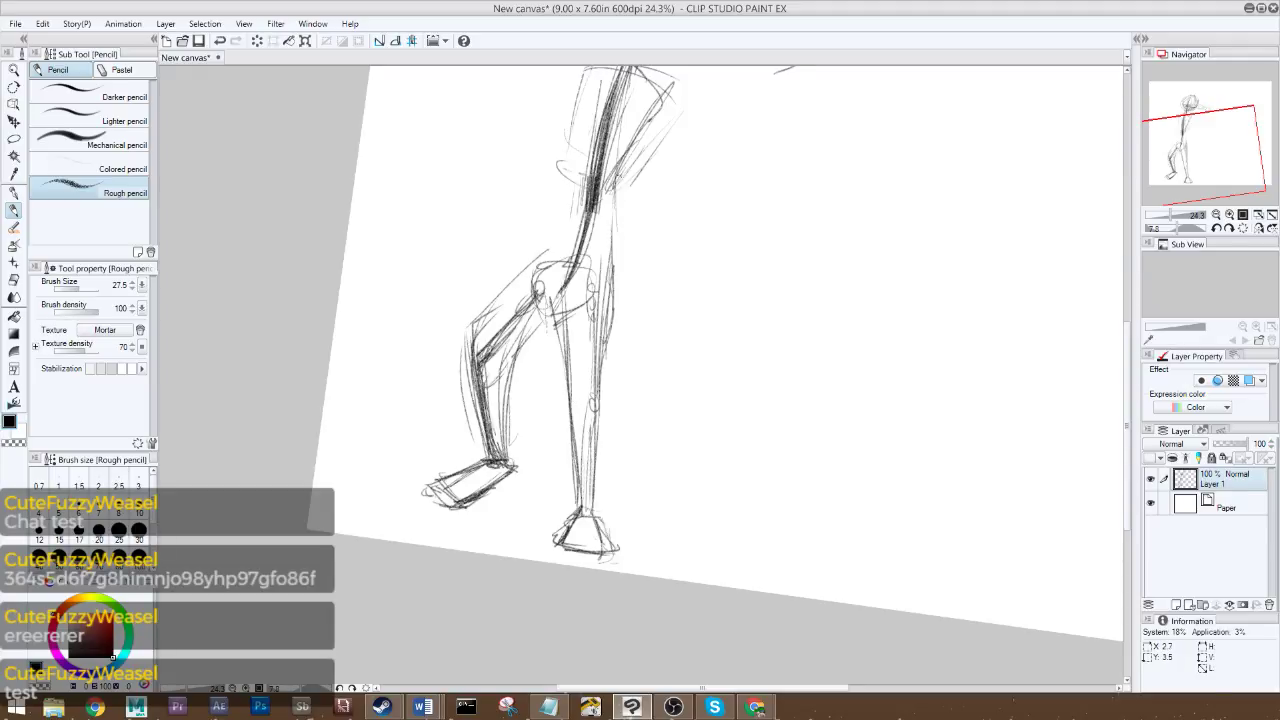
- Extend the left-hand thigh contour over the hip and draw body contours along both sides of the waist
left_click_drag(468, 358, 512, 288)
left_click_drag(472, 330, 546, 234)
left_click_drag(506, 298, 552, 202)
left_click_drag(1216, 156, 1229, 127)
mouse_move(497, 488)
left_mouse_down()
mouse_move(493, 448)
mouse_move(522, 336)
left_mouse_up()
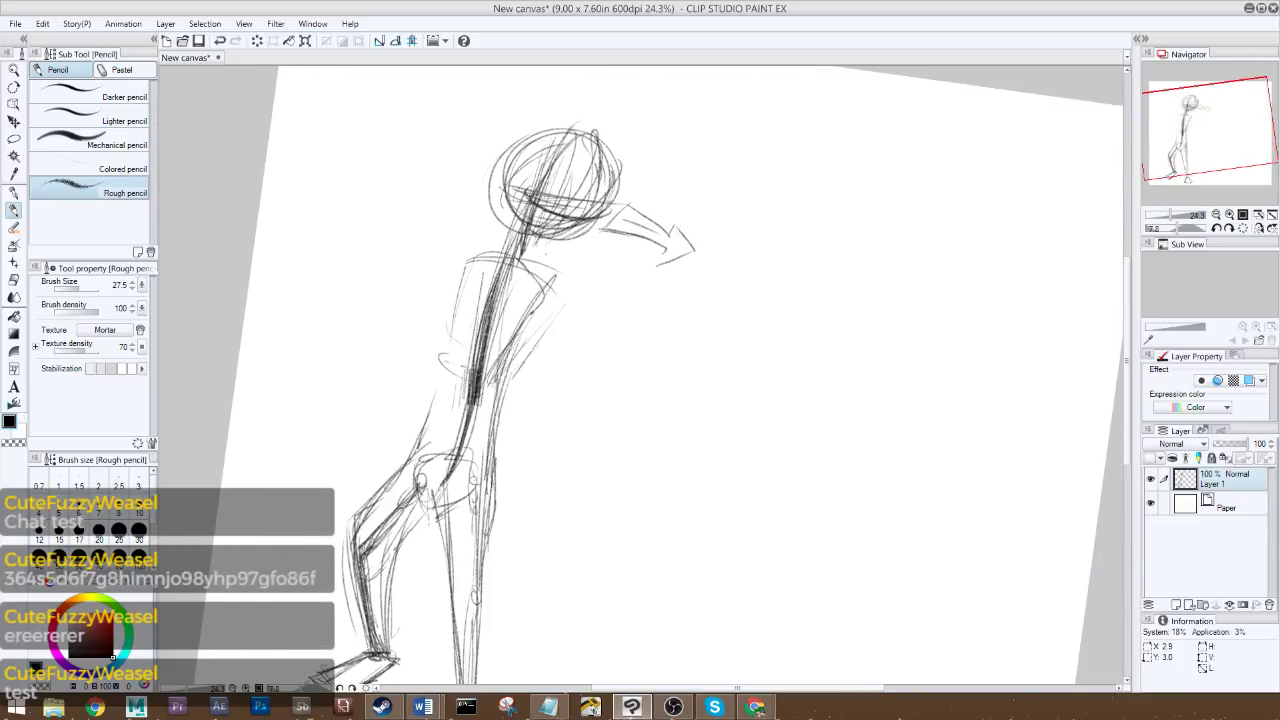
left_click_drag(426, 436, 444, 348)
left_click_drag(436, 426, 456, 326)
- Select the pelvis and legs with the Lasso marquee, transform them to 82% height, move them slightly up, apply and deselect
left_click_drag(1212, 142, 1202, 157)
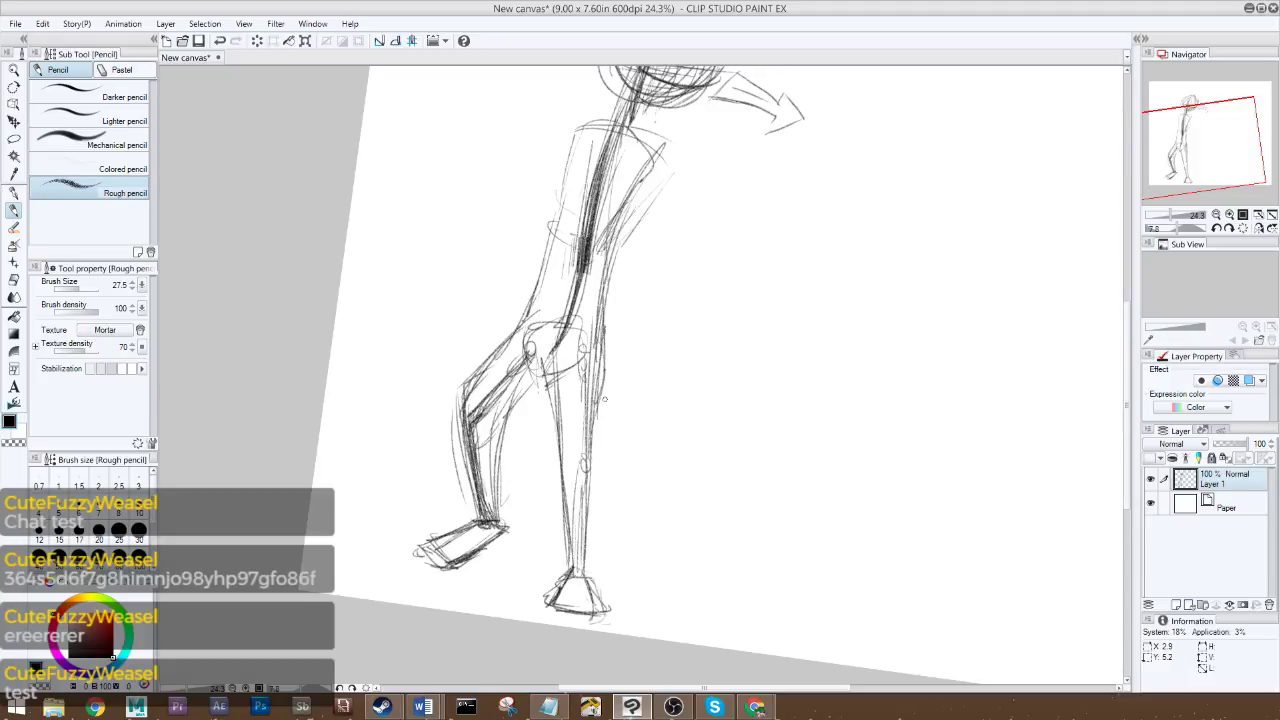
key("m")
mouse_move(436, 302)
left_mouse_down()
mouse_move(720, 357)
mouse_move(638, 632)
mouse_move(366, 429)
mouse_move(437, 300)
left_mouse_up()
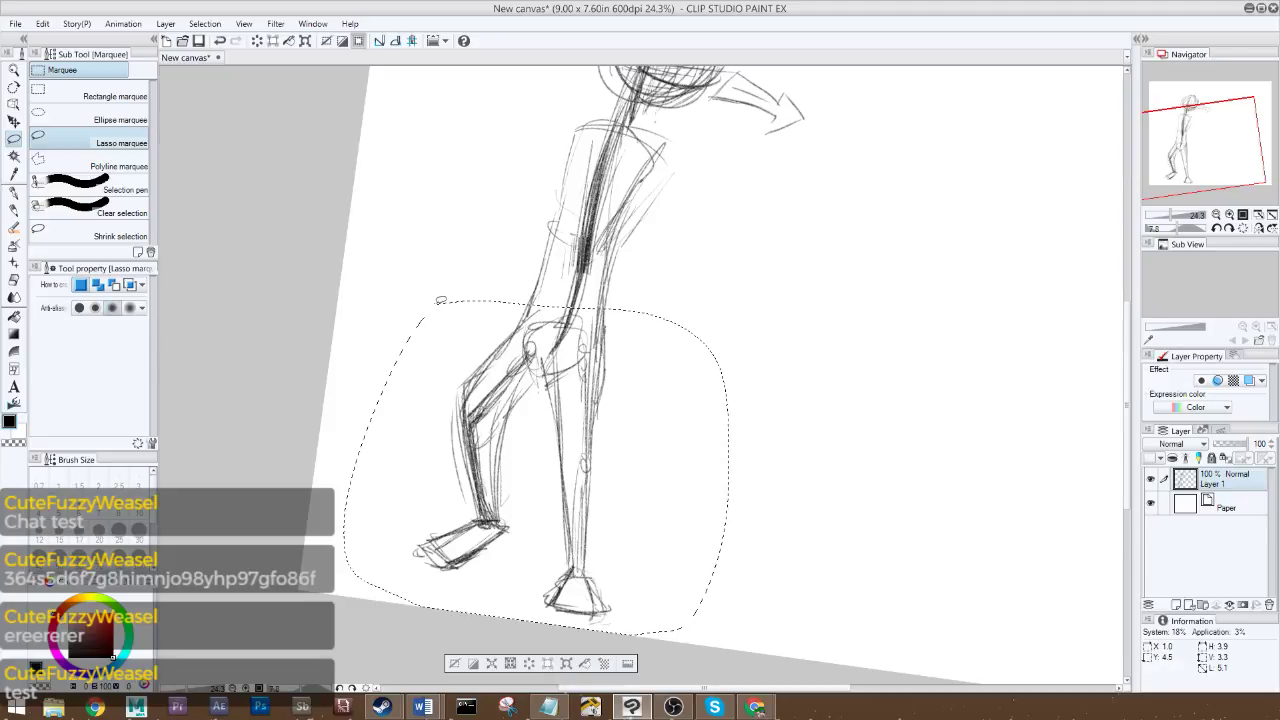
left_click(566, 664)
mouse_move(565, 302)
left_mouse_down()
mouse_move(563, 256)
mouse_move(561, 327)
left_mouse_up()
left_click_drag(582, 420, 590, 387)
left_click_drag(567, 296, 564, 315)
mouse_move(545, 450)
left_mouse_down()
mouse_move(550, 407)
mouse_move(548, 426)
left_mouse_up()
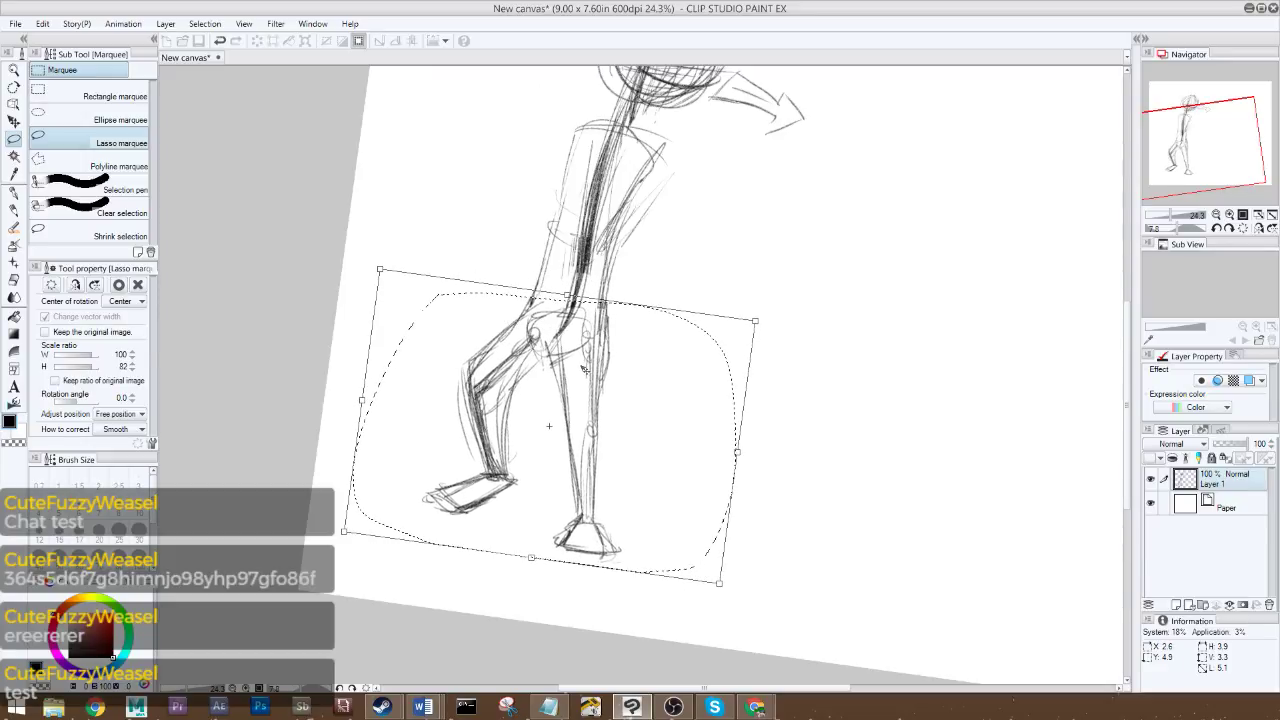
left_click(18, 140)
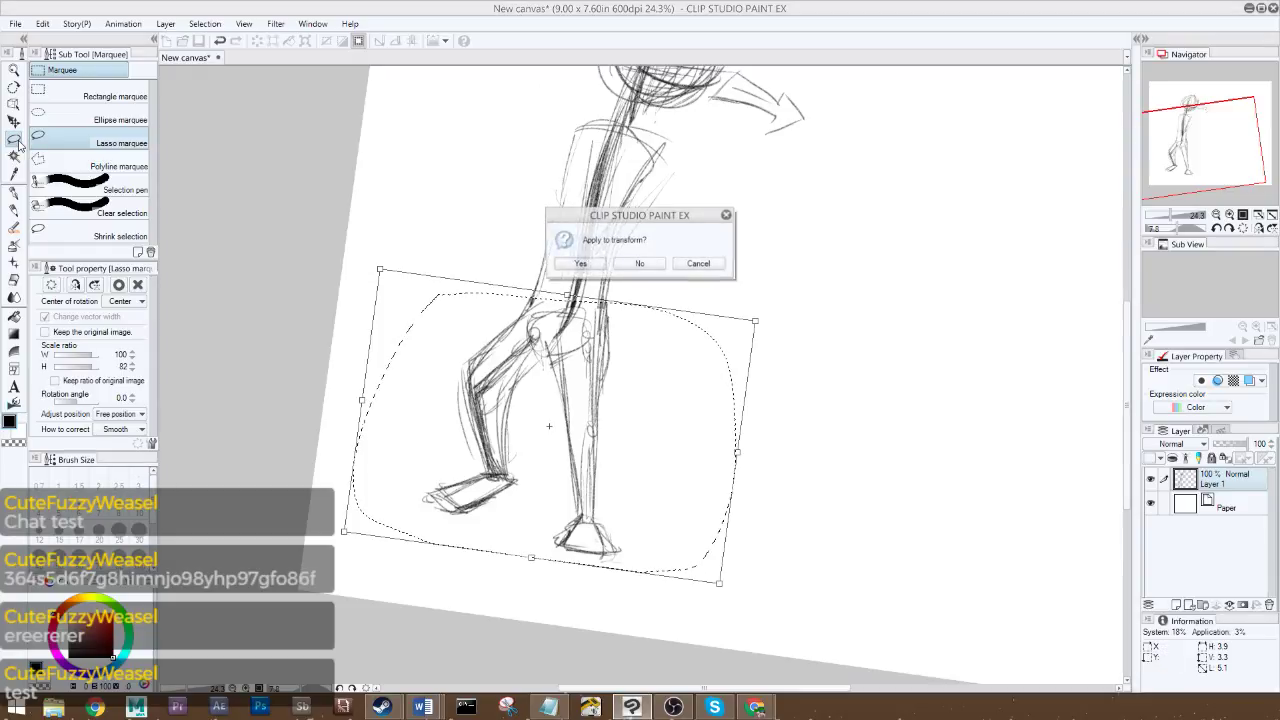
left_click(600, 266)
key("ctrl+d")
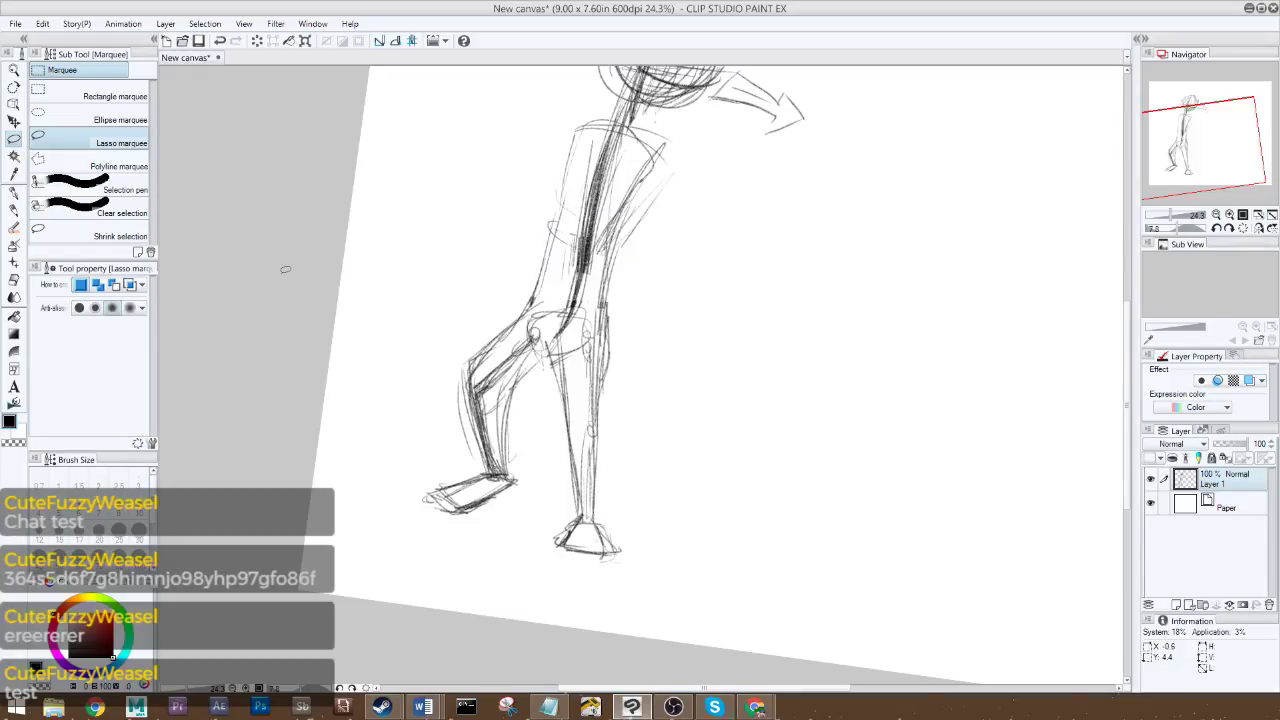
- Reduce the Block eraser to 27.5 and erase the contour lines around the left-hand leg and inside the right-hand leg
left_click(14, 279)
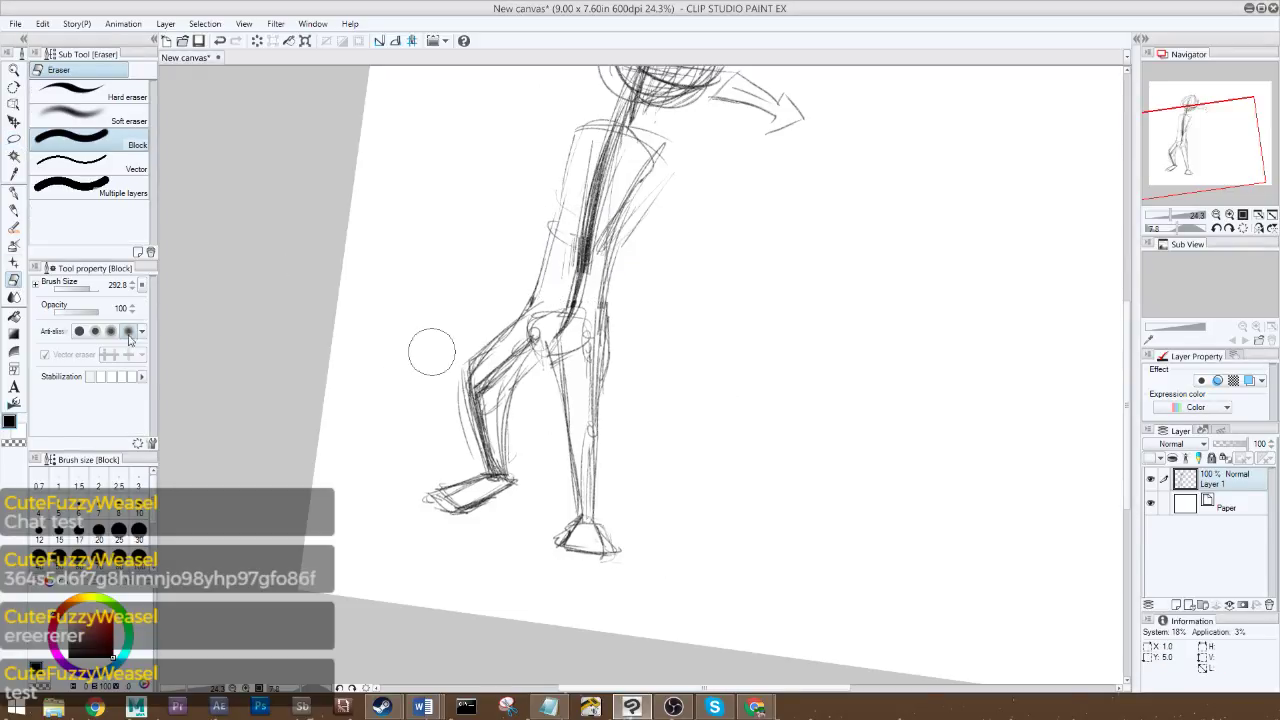
left_click_drag(85, 290, 79, 290)
mouse_move(470, 368)
left_mouse_down()
mouse_move(498, 336)
mouse_move(466, 384)
left_mouse_up()
mouse_move(512, 326)
left_mouse_down()
mouse_move(466, 388)
mouse_move(460, 438)
mouse_move(519, 376)
left_mouse_up()
mouse_move(570, 468)
left_mouse_down()
mouse_move(556, 362)
mouse_move(576, 502)
left_mouse_up()
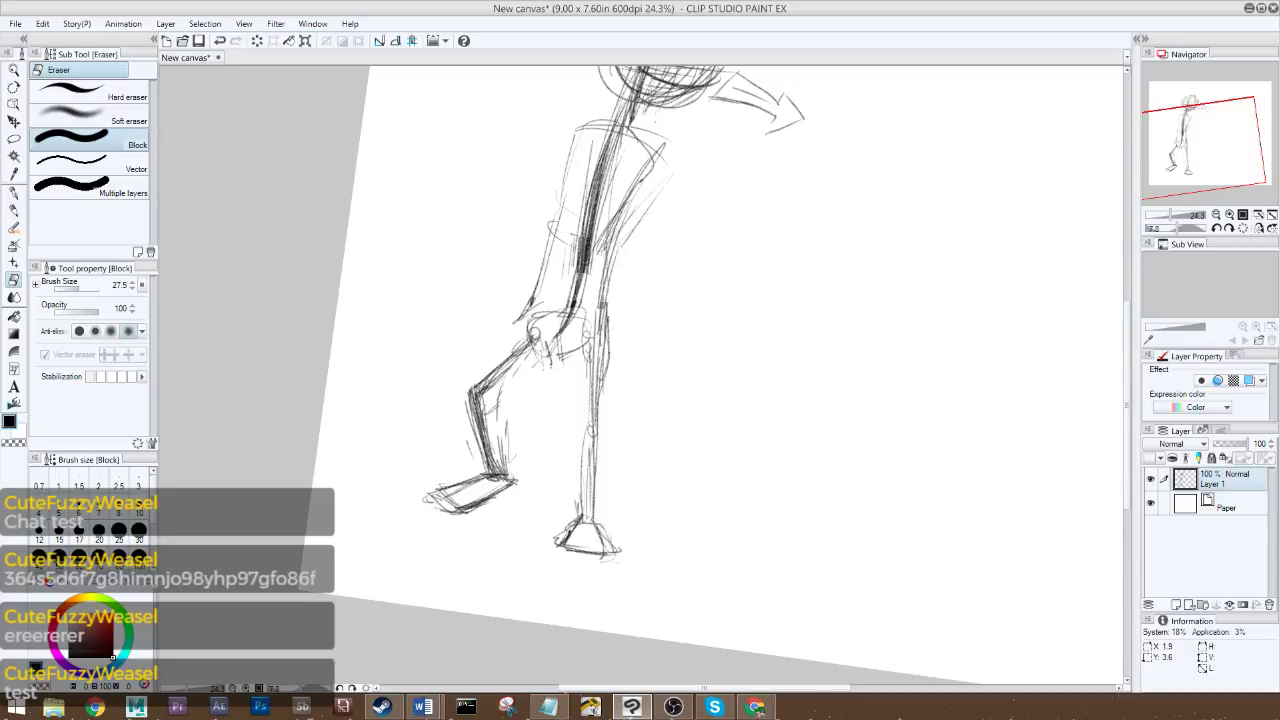
- Erase the body contour lines along both sides of the waist and lower ribcage
left_click_drag(552, 238, 519, 318)
left_click_drag(604, 305, 637, 182)
left_click_drag(631, 231, 627, 242)
left_click_drag(596, 253, 608, 219)
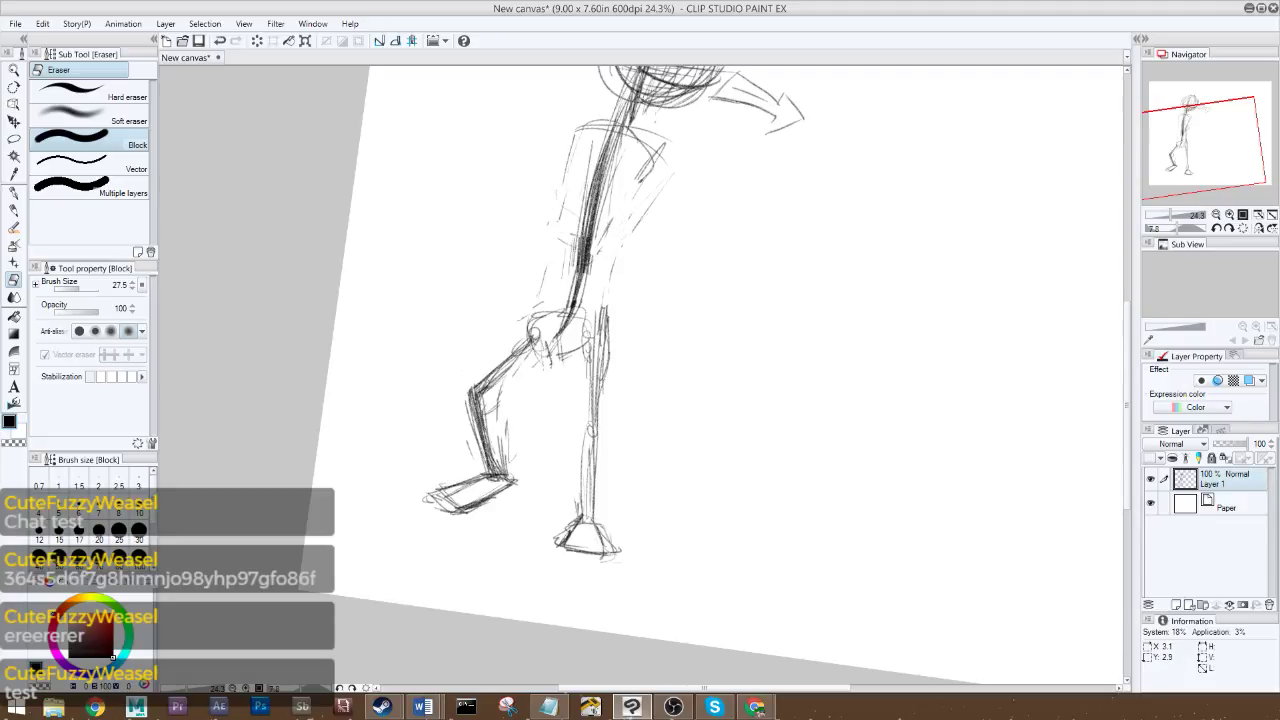
- Redraw the body contours along both sides of the waist, from ribcage to pelvis, with the Rough pencil
left_click(14, 209)
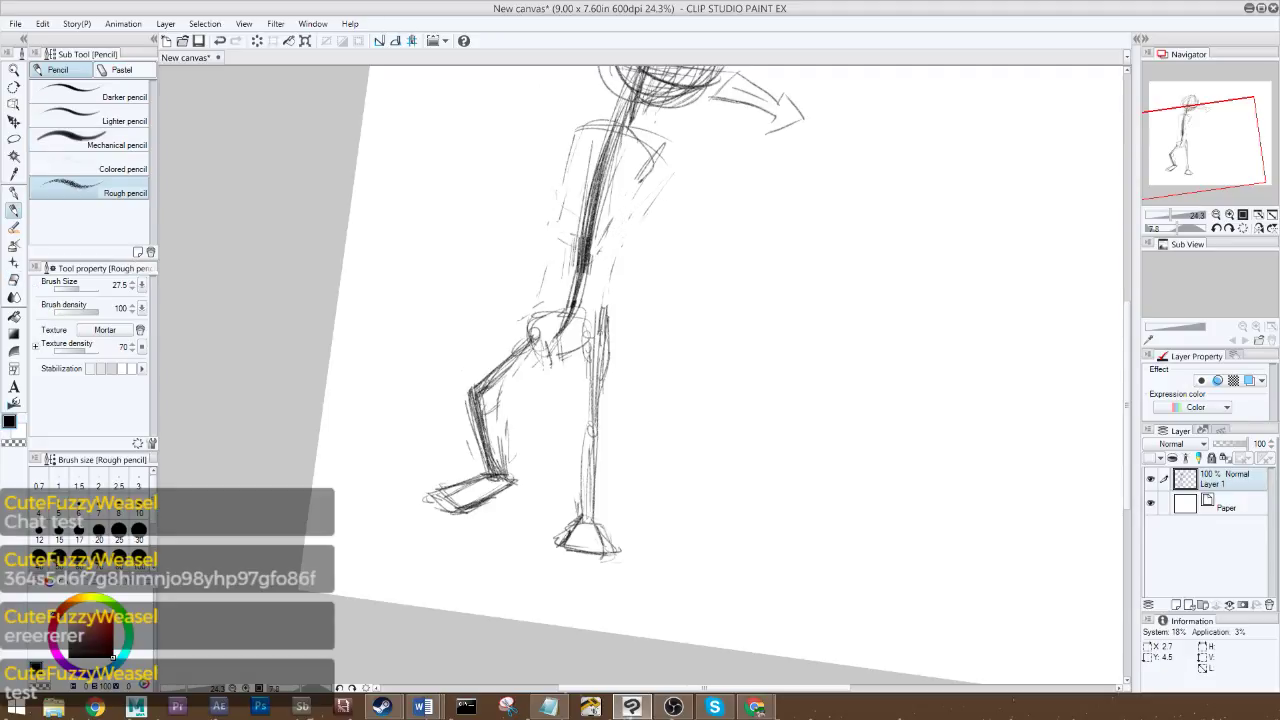
left_click_drag(608, 216, 604, 336)
mouse_move(632, 178)
left_mouse_down()
mouse_move(598, 336)
mouse_move(596, 320)
left_mouse_up()
left_click_drag(620, 216, 604, 278)
left_click_drag(648, 158, 622, 220)
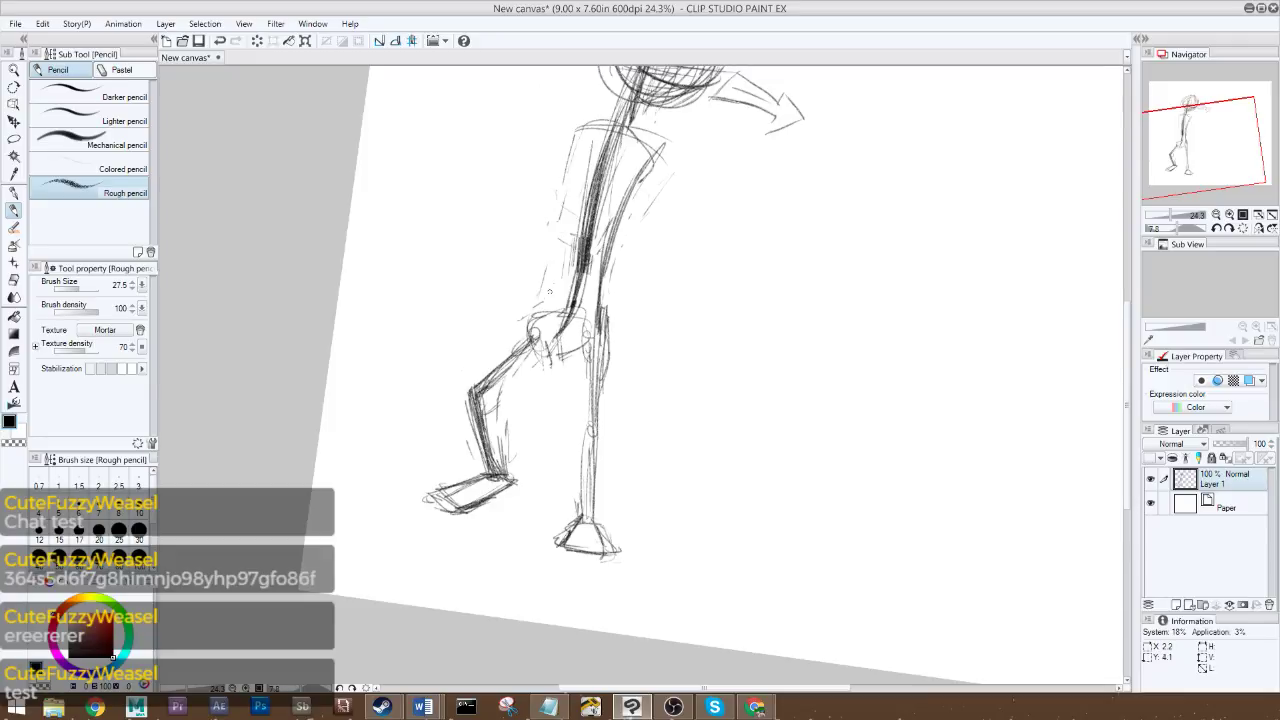
left_click_drag(540, 310, 566, 176)
mouse_move(556, 256)
left_mouse_down()
mouse_move(570, 170)
mouse_move(564, 218)
left_mouse_up()
- Sketch the outer edges of the ribcage from the shoulders down and round off its lower end
mouse_move(576, 122)
left_mouse_down()
mouse_move(570, 164)
mouse_move(572, 150)
left_mouse_up()
left_click_drag(646, 132, 596, 230)
left_click_drag(646, 154, 600, 220)
mouse_move(574, 212)
left_mouse_down()
mouse_move(616, 210)
mouse_move(576, 212)
left_mouse_up()
mouse_move(574, 186)
left_mouse_down()
mouse_move(560, 218)
mouse_move(588, 206)
mouse_move(584, 242)
left_mouse_up()
left_click_drag(628, 190, 604, 242)
- Reinforce the right-hand torso contour from the shoulder down to the hip
left_click_drag(1210, 150, 1218, 126)
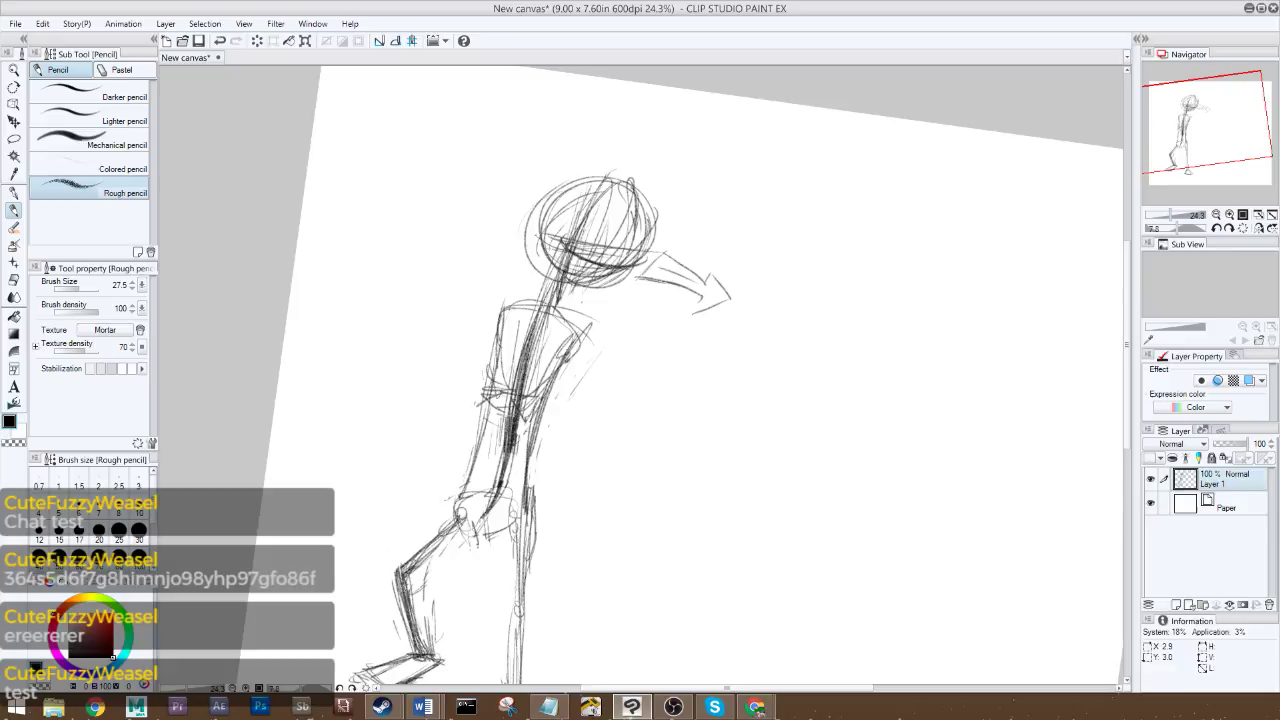
left_click_drag(576, 330, 562, 358)
mouse_move(534, 314)
left_mouse_down()
mouse_move(574, 328)
mouse_move(536, 321)
left_mouse_up()
left_click_drag(540, 388, 525, 498)
left_click_drag(560, 354, 529, 450)
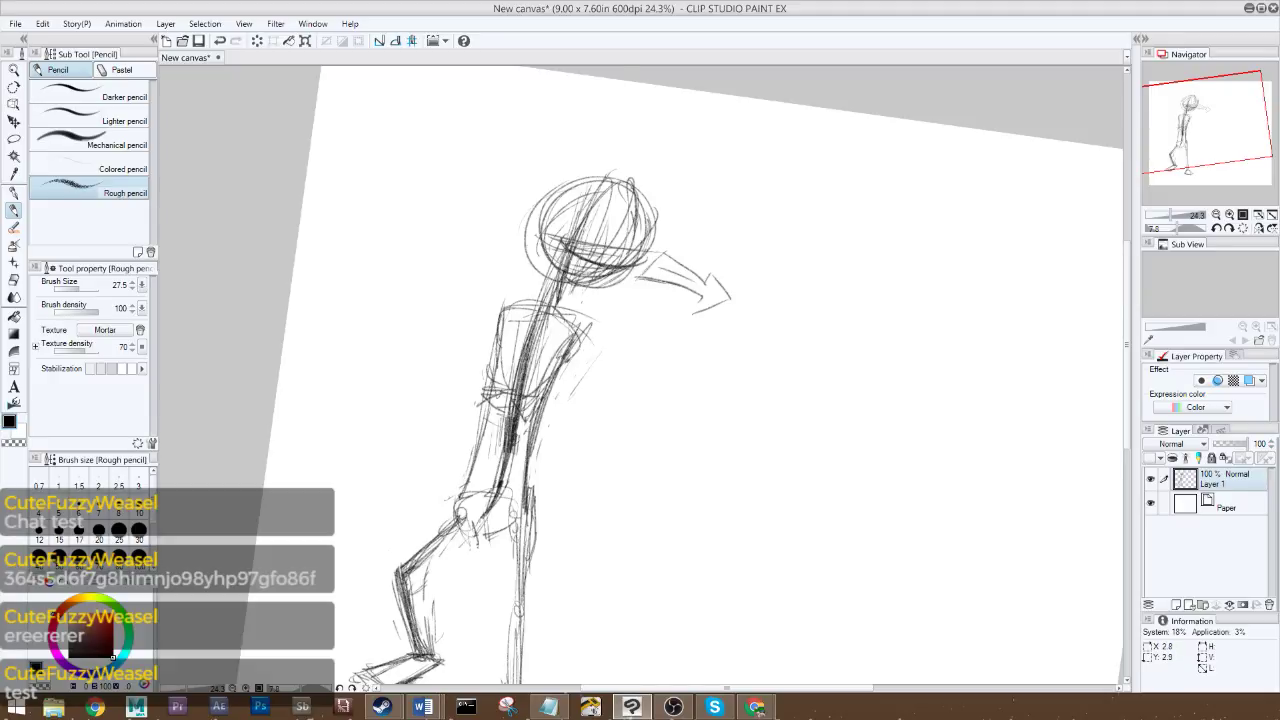
- Erase the foot of the straight leg with the Block eraser and redraw it narrower with the Rough pencil
left_click_drag(1214, 138, 1211, 156)
left_click(14, 279)
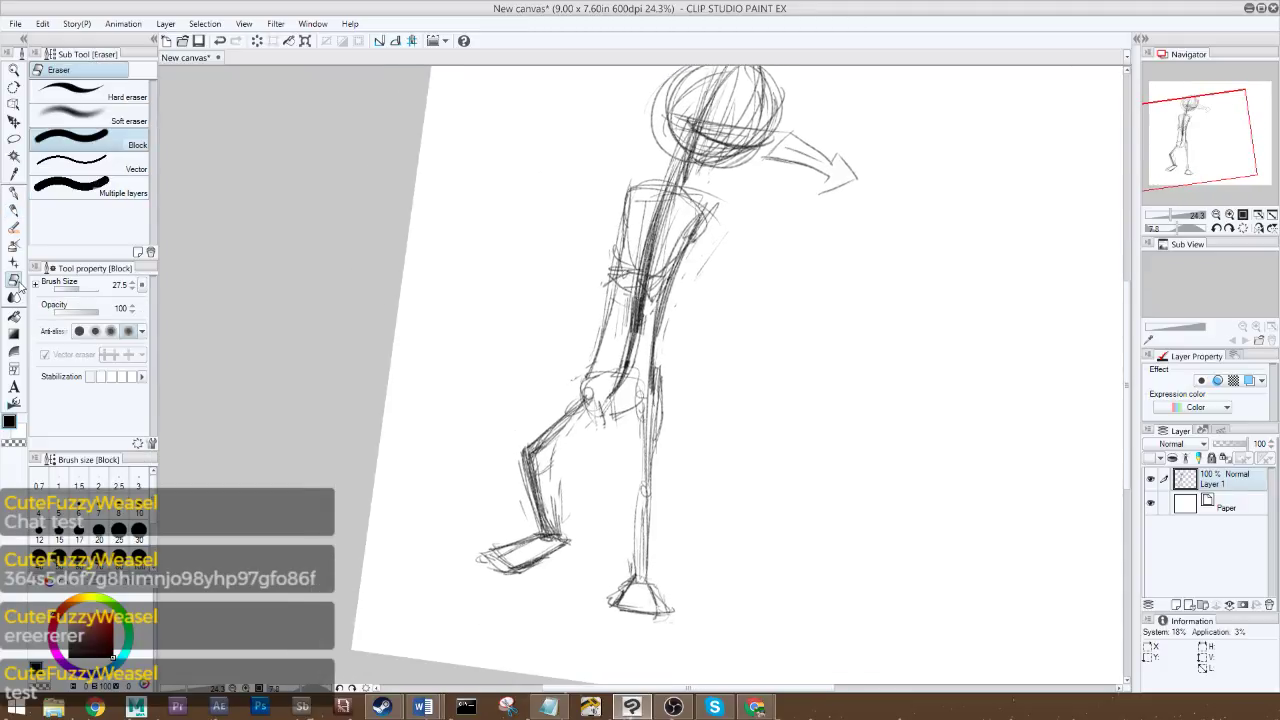
mouse_move(610, 604)
left_mouse_down()
mouse_move(655, 588)
mouse_move(670, 618)
left_mouse_up()
key("p")
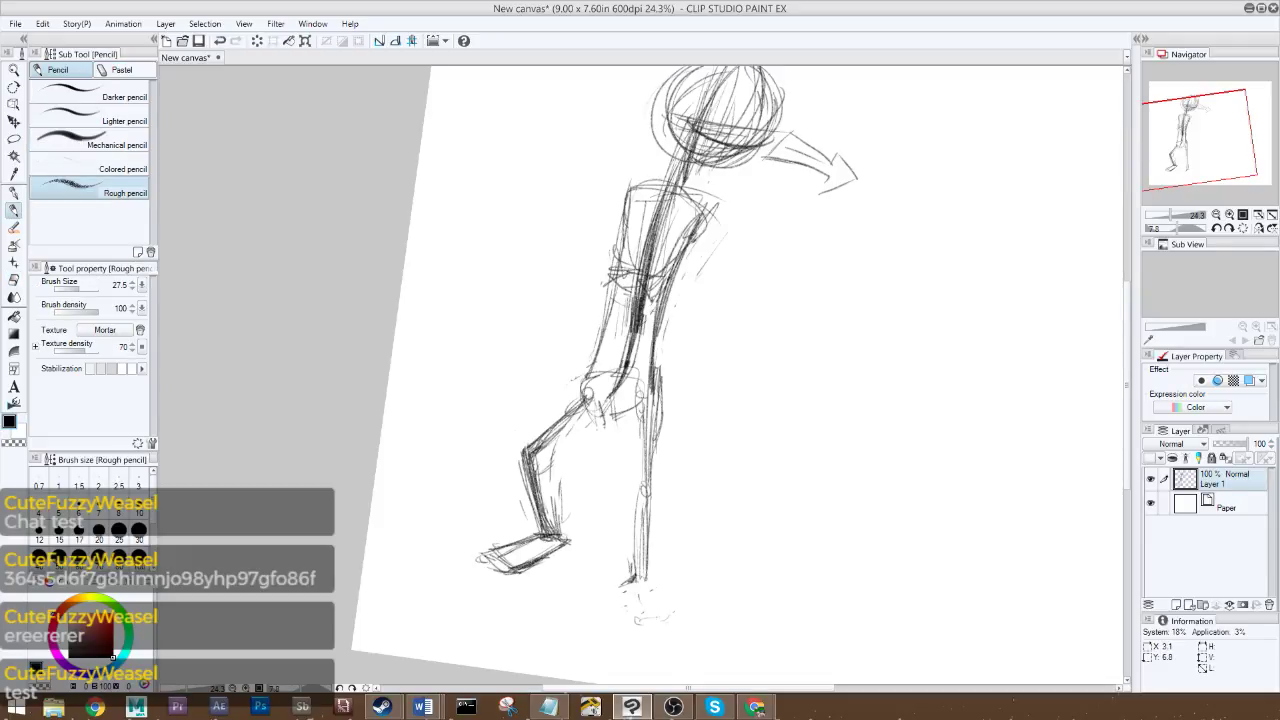
mouse_move(644, 581)
left_mouse_down()
mouse_move(665, 609)
mouse_move(622, 618)
mouse_move(659, 615)
left_mouse_up()
- Darken the spine, hip and both torso contours with repeated long strokes
mouse_move(638, 310)
left_mouse_down()
mouse_move(622, 368)
mouse_move(654, 340)
left_mouse_up()
left_click_drag(656, 360, 648, 446)
left_click_drag(698, 220, 652, 392)
left_click_drag(692, 244, 650, 410)
left_click_drag(628, 262, 584, 388)
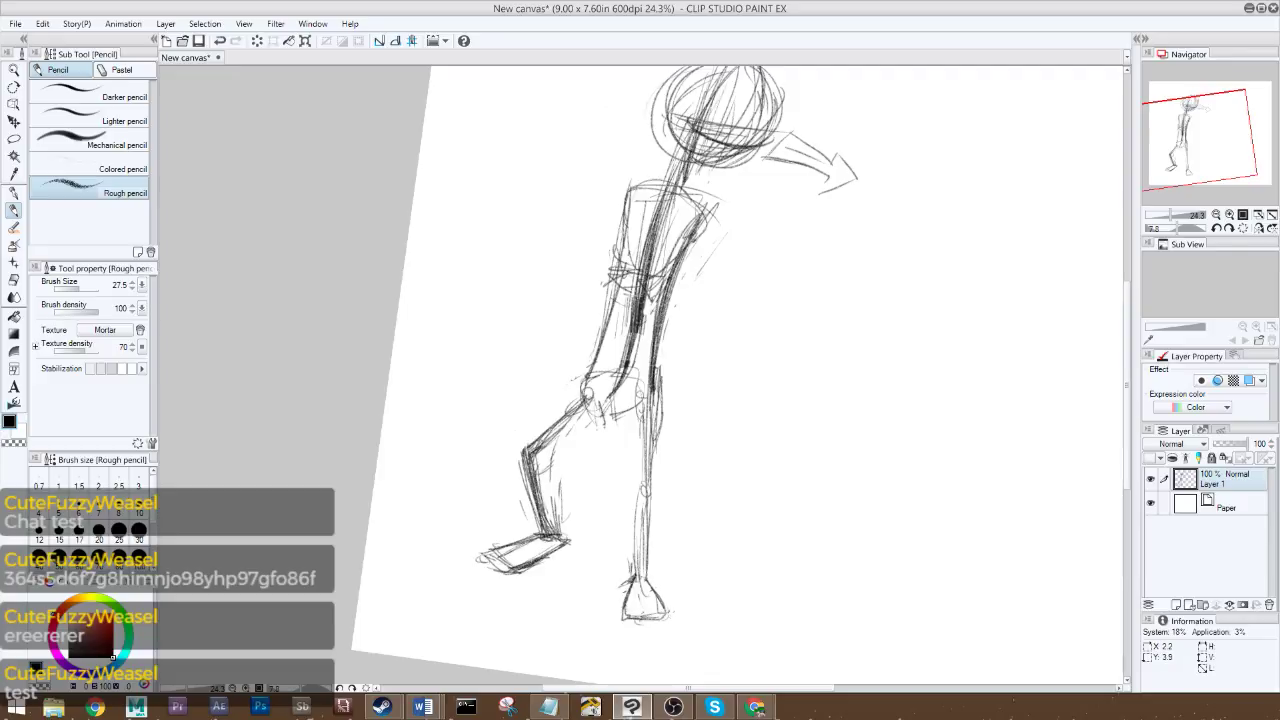
- Sketch the shoulder line and both sides of the neck up to the head circle
mouse_move(634, 200)
left_mouse_down()
mouse_move(596, 344)
mouse_move(622, 292)
mouse_move(628, 218)
mouse_move(662, 176)
mouse_move(690, 226)
left_mouse_up()
mouse_move(698, 154)
left_mouse_down()
mouse_move(690, 212)
mouse_move(660, 184)
left_mouse_up()
left_click_drag(674, 120, 668, 172)
left_click_drag(672, 94, 660, 170)
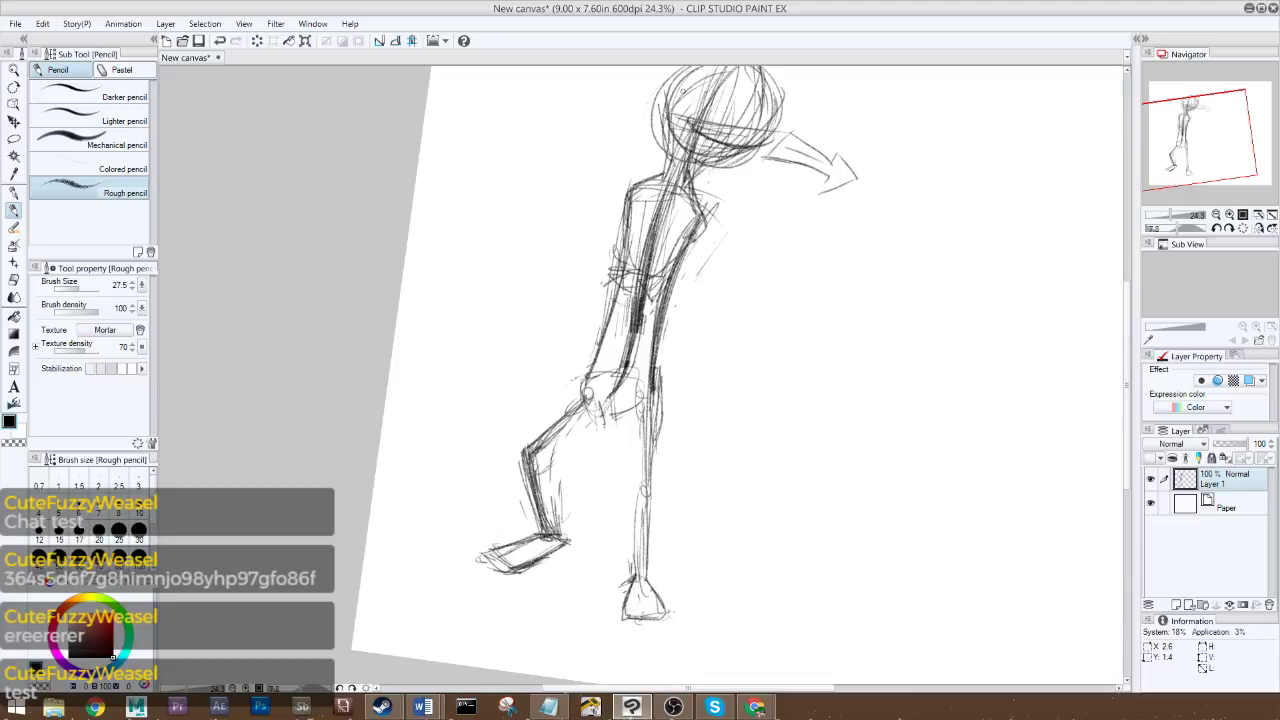
- Draw the back of the head down to the neck and add jaw strokes along the underside of the head circle
left_click_drag(1208, 148, 1206, 124)
left_click_drag(650, 290, 646, 312)
left_click_drag(630, 242, 644, 290)
mouse_move(634, 242)
left_mouse_down()
mouse_move(644, 302)
mouse_move(640, 282)
left_mouse_up()
left_click_drag(630, 246, 696, 198)
mouse_move(634, 238)
left_mouse_down()
mouse_move(668, 210)
mouse_move(650, 228)
left_mouse_up()
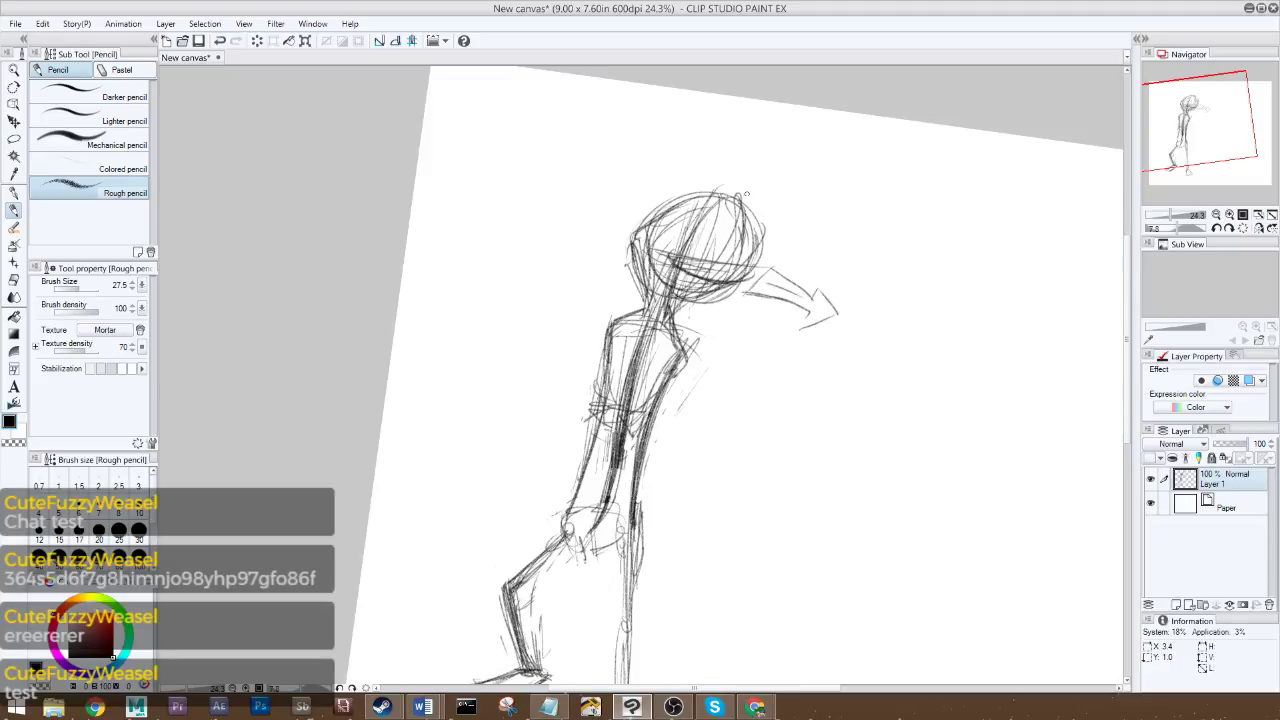
mouse_move(692, 304)
left_mouse_down()
mouse_move(662, 334)
mouse_move(678, 311)
left_mouse_up()
left_click_drag(730, 276, 704, 300)
mouse_move(742, 240)
left_mouse_down()
mouse_move(722, 284)
mouse_move(662, 280)
left_mouse_up()
- Sketch the left-hand arm with a bent elbow and raised forearm, and rough in the right-hand upper arm
left_click_drag(604, 344, 548, 426)
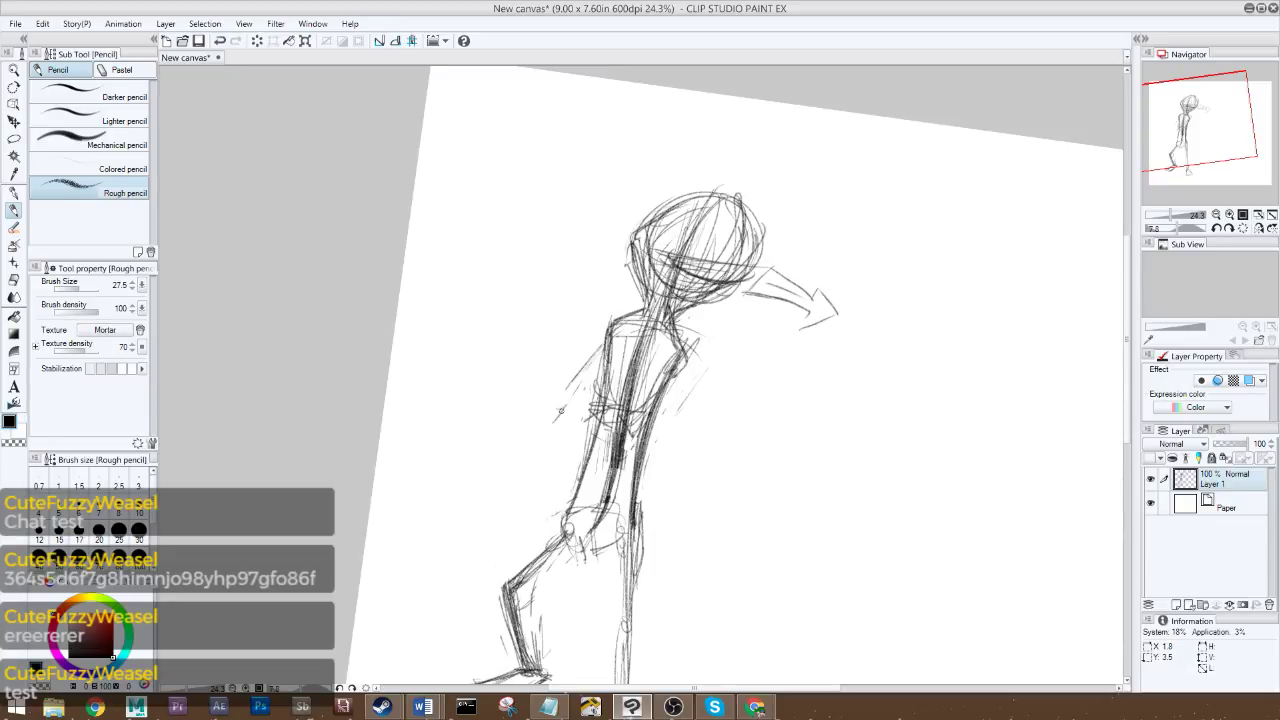
mouse_move(612, 330)
left_mouse_down()
mouse_move(578, 398)
mouse_move(592, 360)
mouse_move(562, 402)
left_mouse_up()
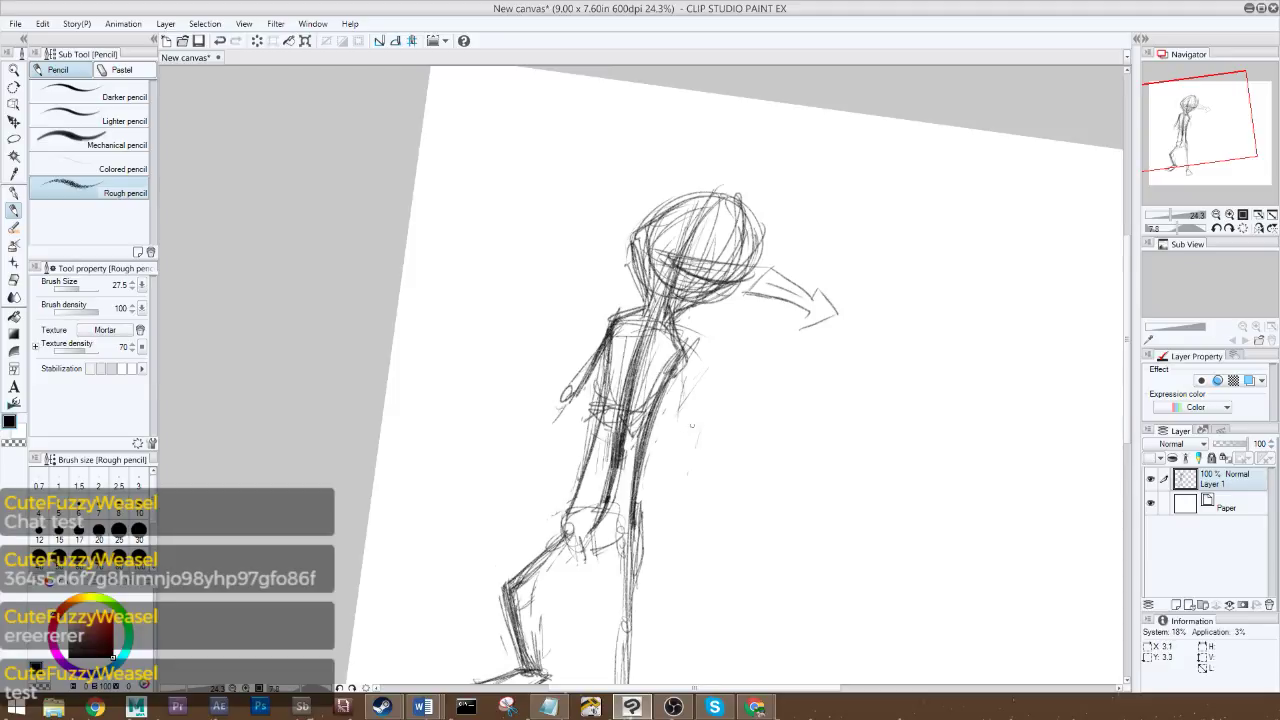
left_click_drag(684, 358, 692, 450)
left_click_drag(1192, 122, 1190, 134)
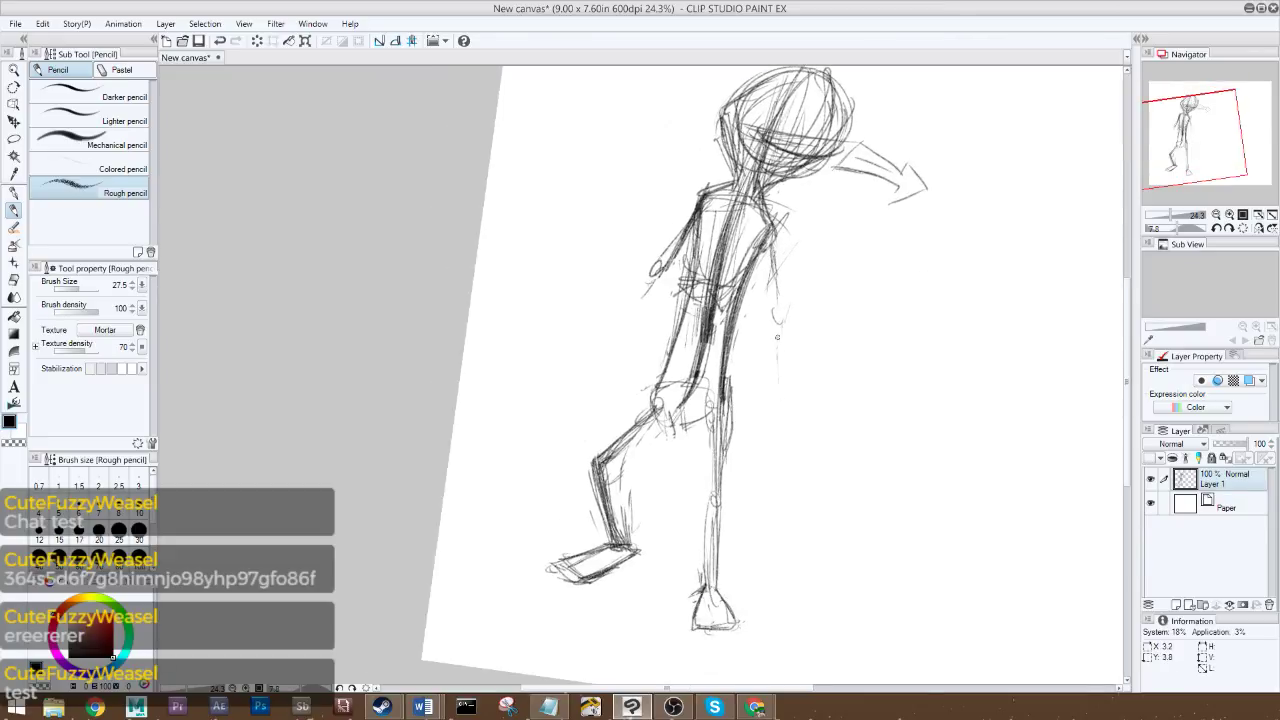
left_click_drag(650, 270, 626, 202)
left_click_drag(624, 208, 650, 272)
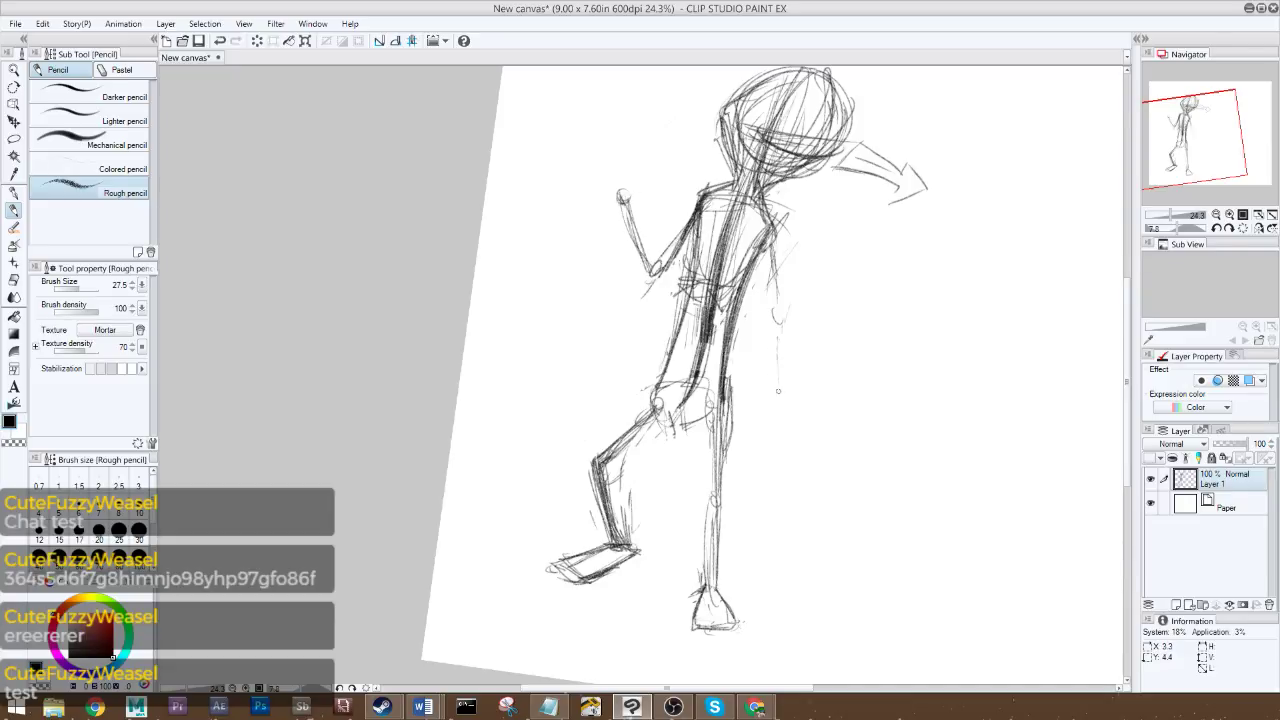
- Draw the right-hand arm's centre line hanging from the shoulder through the elbow to the wrist
left_click_drag(778, 391, 776, 298)
left_click_drag(774, 228, 779, 312)
left_click_drag(770, 222, 774, 276)
left_click_drag(770, 230, 772, 258)
- Rework the raised left-hand forearm into a more upright line, erasing its stray strokes with the Block eraser at size 77.4
mouse_move(654, 214)
left_mouse_down()
mouse_move(651, 268)
mouse_move(622, 196)
mouse_move(632, 243)
mouse_move(629, 218)
left_mouse_up()
left_click(14, 279)
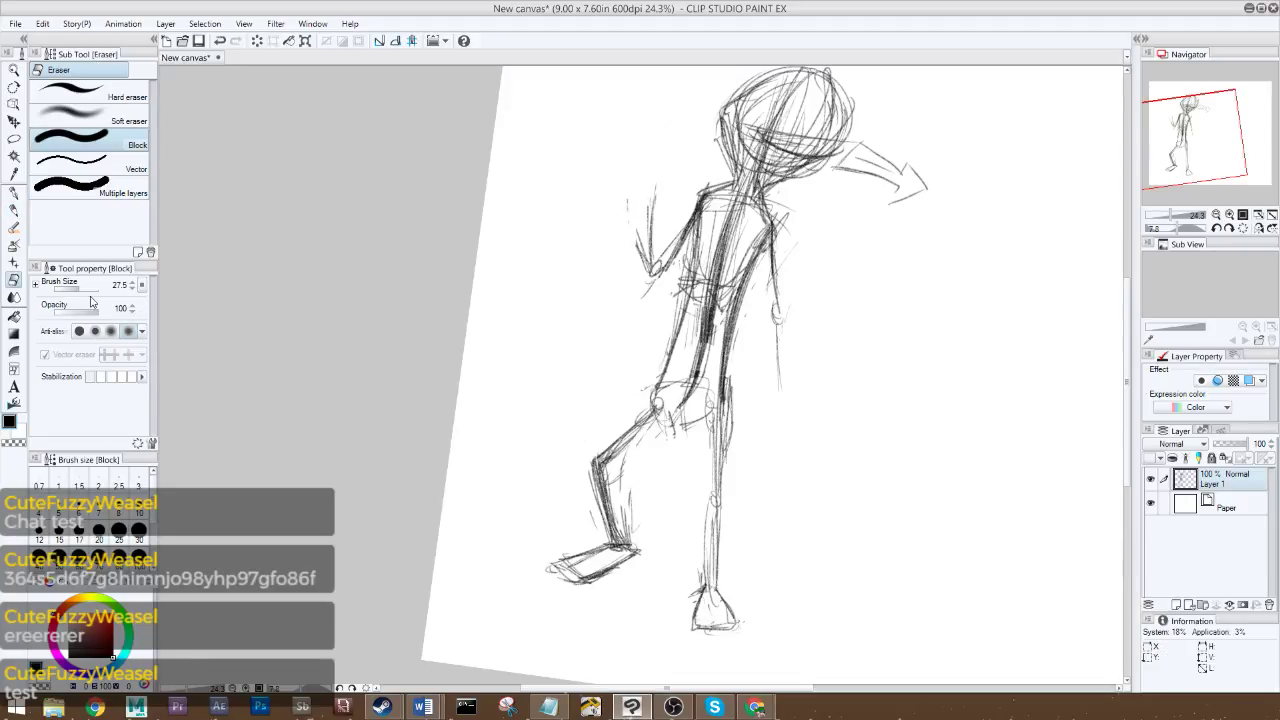
left_click_drag(80, 288, 85, 288)
mouse_move(638, 238)
left_mouse_down()
mouse_move(642, 264)
mouse_move(646, 204)
mouse_move(626, 206)
left_mouse_up()
mouse_move(657, 303)
left_mouse_down()
mouse_move(655, 185)
mouse_move(651, 254)
left_mouse_up()
left_click(14, 212)
- Build up the hanging right-hand arm with inner and outer contours tapering from the shoulder to the wrist
left_click_drag(1199, 136, 1205, 126)
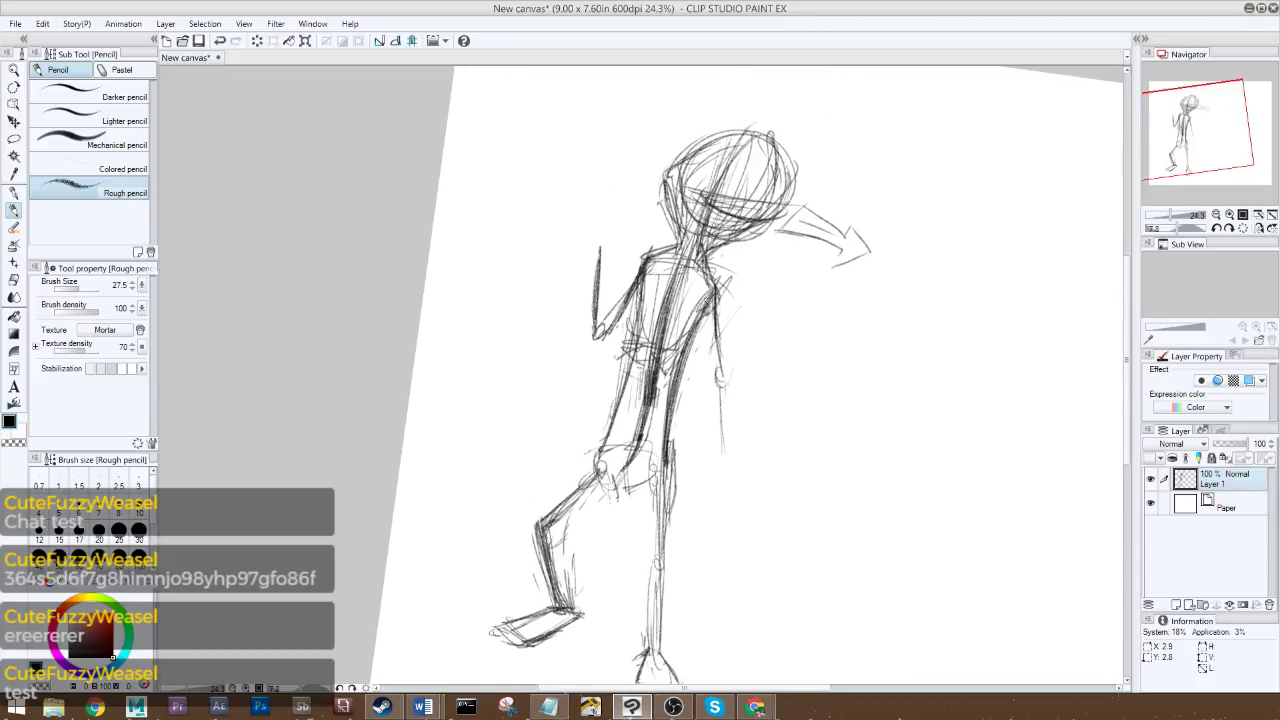
left_click_drag(710, 296, 718, 350)
left_click_drag(705, 272, 716, 444)
left_click_drag(708, 326, 722, 430)
left_click_drag(716, 288, 726, 436)
left_click_drag(720, 352, 730, 450)
left_click_drag(716, 286, 724, 388)
left_click_drag(700, 330, 712, 430)
left_click_drag(704, 346, 712, 406)
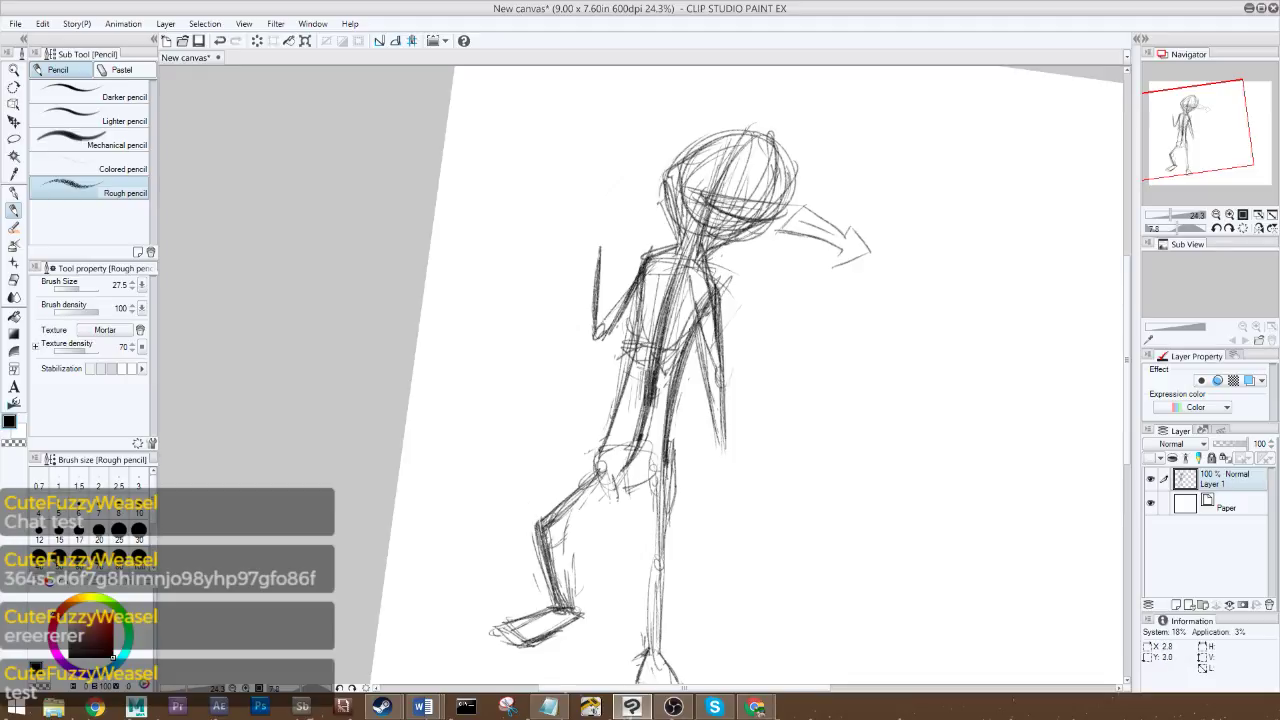
- Darken the raised left-hand arm and sketch simple hand shapes at both wrists
left_click_drag(602, 246, 604, 320)
mouse_move(634, 258)
left_mouse_down()
mouse_move(606, 308)
mouse_move(630, 306)
mouse_move(600, 334)
left_mouse_up()
mouse_move(604, 226)
left_mouse_down()
mouse_move(602, 258)
mouse_move(604, 240)
left_mouse_up()
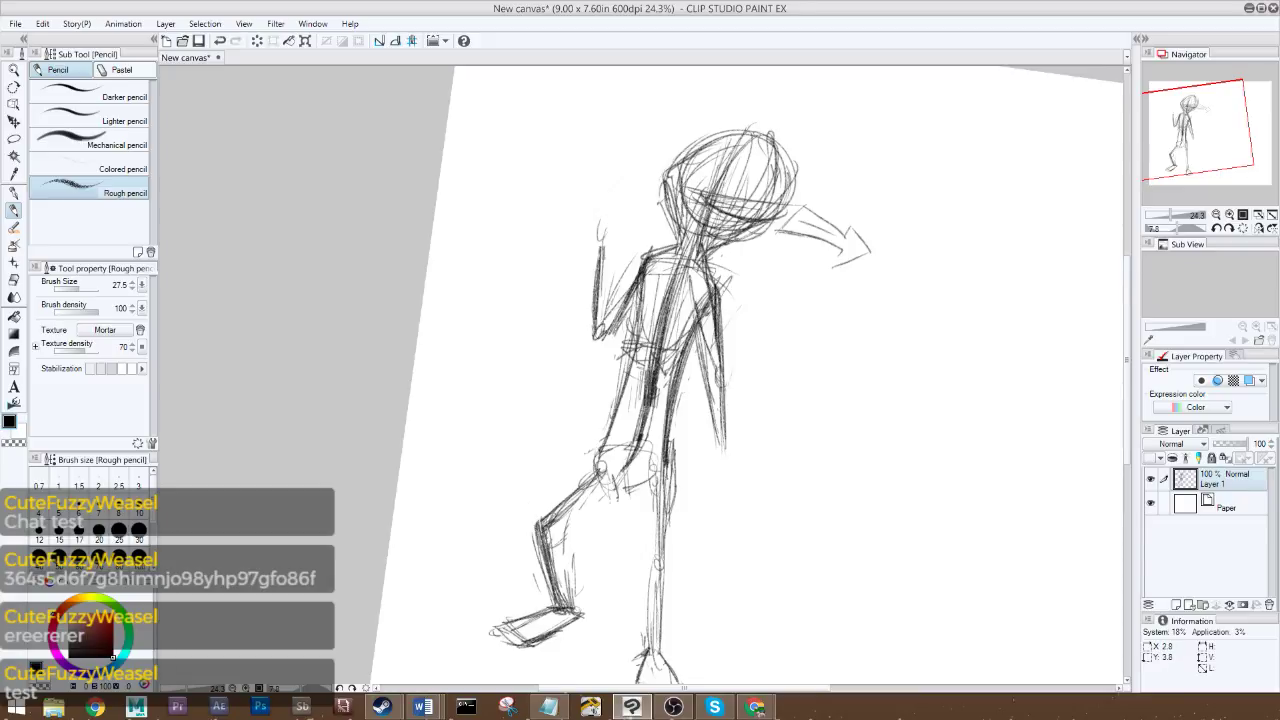
mouse_move(732, 446)
left_mouse_down()
mouse_move(734, 466)
mouse_move(718, 472)
mouse_move(712, 458)
mouse_move(727, 483)
left_mouse_up()
mouse_move(720, 476)
left_mouse_down()
mouse_move(731, 482)
mouse_move(720, 449)
left_mouse_up()
mouse_move(591, 227)
left_mouse_down()
mouse_move(614, 236)
mouse_move(602, 243)
left_mouse_up()
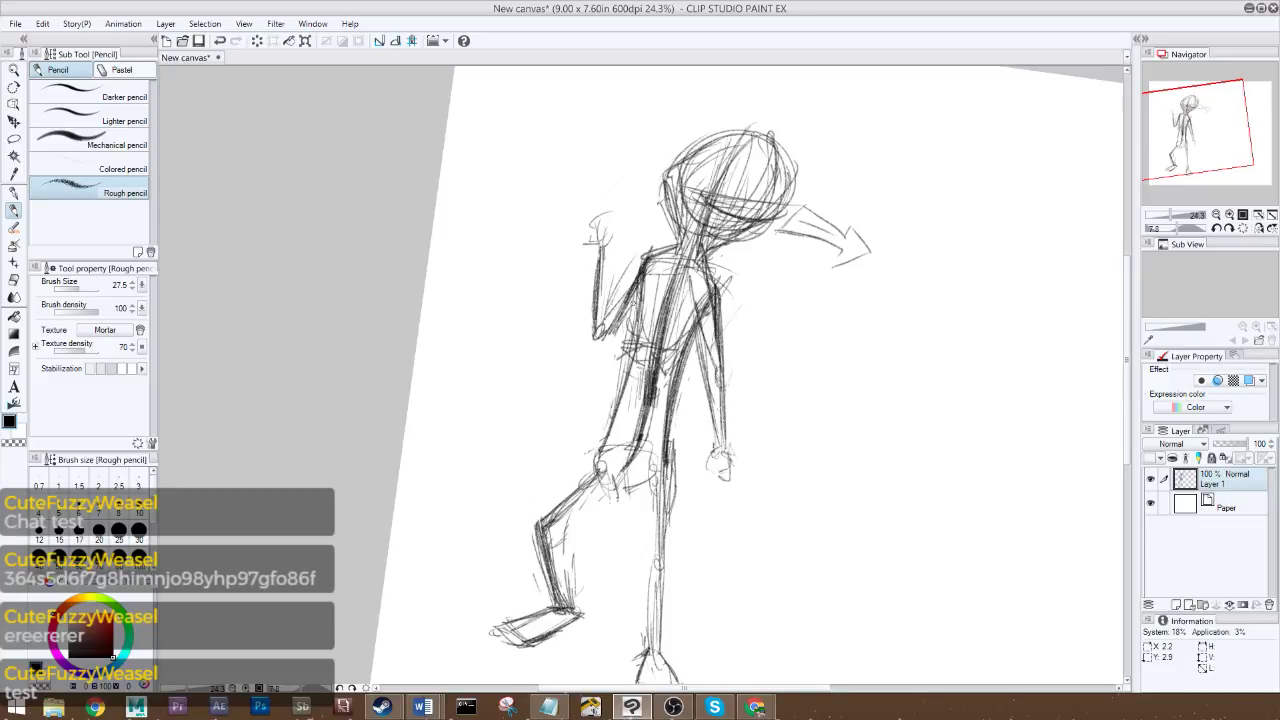
mouse_move(605, 240)
left_mouse_down()
mouse_move(619, 217)
mouse_move(609, 232)
left_mouse_up()
- Sketch blocky folded fingers on the raised hand and thicken the forearm with a second contour
left_click_drag(1203, 137, 1212, 130)
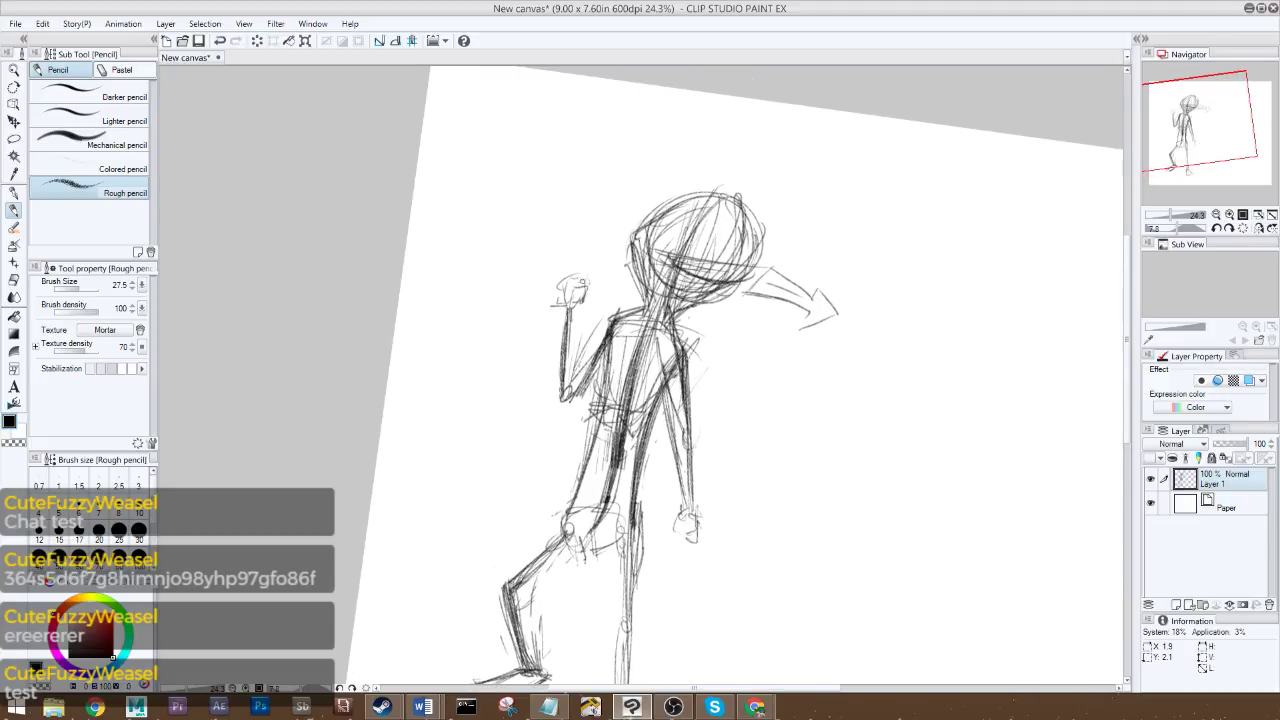
mouse_move(585, 268)
left_mouse_down()
mouse_move(583, 294)
mouse_move(582, 283)
mouse_move(557, 293)
left_mouse_up()
mouse_move(566, 270)
left_mouse_down()
mouse_move(583, 272)
mouse_move(549, 299)
mouse_move(579, 282)
mouse_move(584, 300)
mouse_move(570, 288)
mouse_move(588, 257)
mouse_move(586, 276)
mouse_move(554, 274)
mouse_move(556, 302)
mouse_move(567, 273)
mouse_move(574, 296)
mouse_move(572, 259)
mouse_move(556, 289)
mouse_move(557, 303)
mouse_move(560, 274)
mouse_move(564, 320)
left_mouse_up()
mouse_move(560, 388)
left_mouse_down()
mouse_move(556, 306)
mouse_move(562, 340)
left_mouse_up()
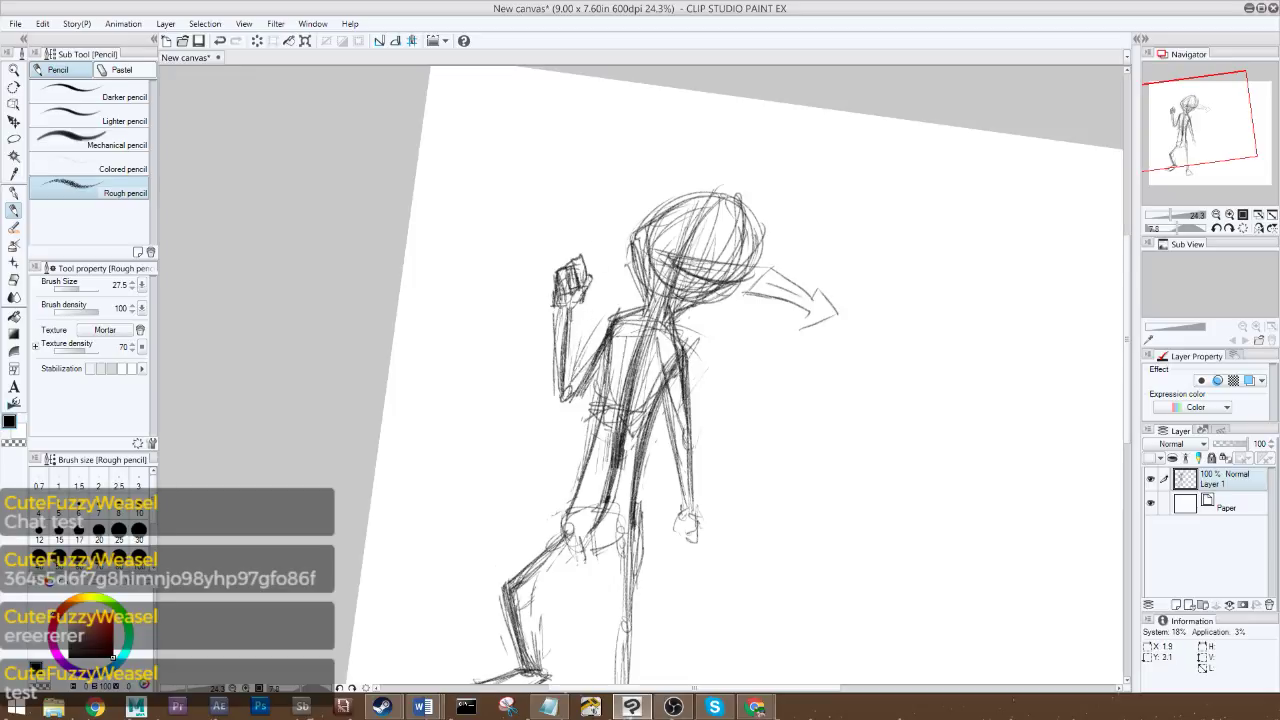
mouse_move(573, 360)
left_mouse_down()
mouse_move(571, 306)
mouse_move(569, 370)
mouse_move(563, 304)
mouse_move(556, 390)
mouse_move(557, 302)
mouse_move(557, 404)
left_mouse_up()
left_click_drag(574, 328, 574, 366)
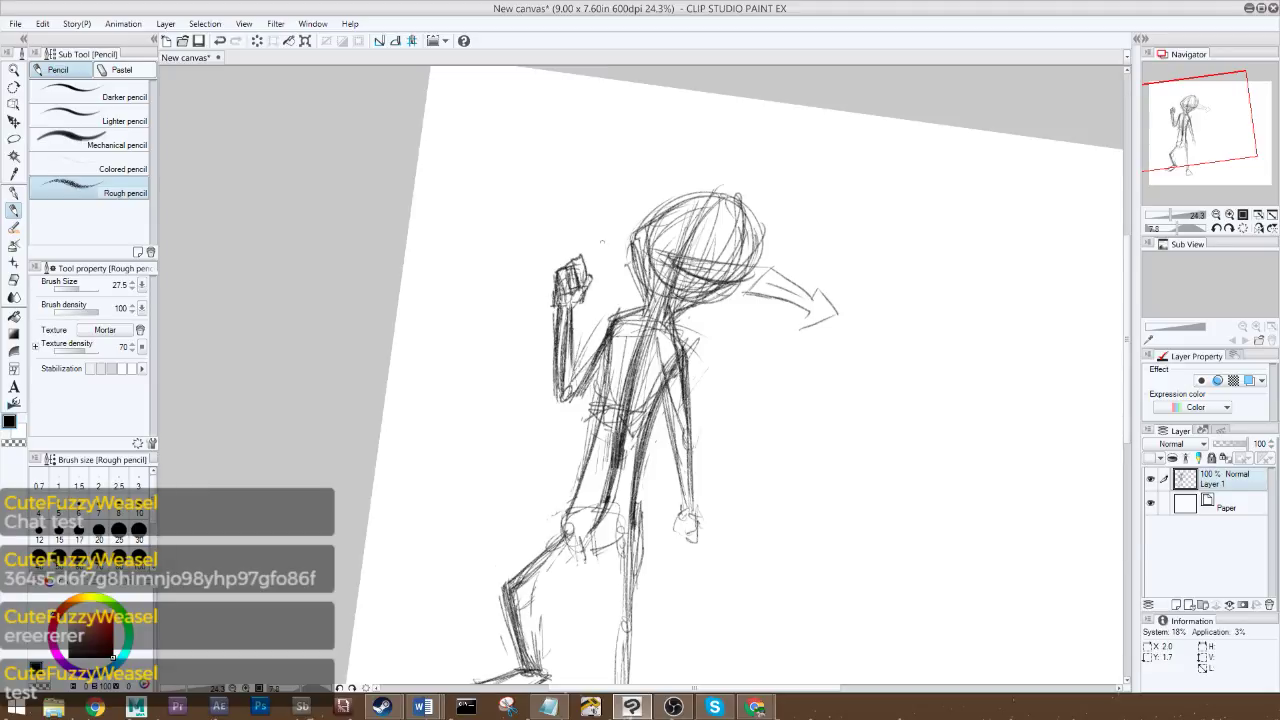
mouse_move(574, 304)
left_mouse_down()
mouse_move(572, 276)
mouse_move(572, 296)
left_mouse_up()
- Erase the blocky fingers of the raised hand and redraw the hand as a simpler loose fist
key("e")
mouse_move(562, 266)
left_mouse_down()
mouse_move(574, 296)
mouse_move(587, 276)
mouse_move(574, 284)
mouse_move(576, 266)
left_mouse_up()
left_click(14, 210)
mouse_move(554, 312)
left_mouse_down()
mouse_move(564, 263)
mouse_move(551, 281)
mouse_move(549, 268)
mouse_move(567, 264)
mouse_move(580, 282)
mouse_move(568, 270)
left_mouse_up()
left_click_drag(563, 284, 558, 275)
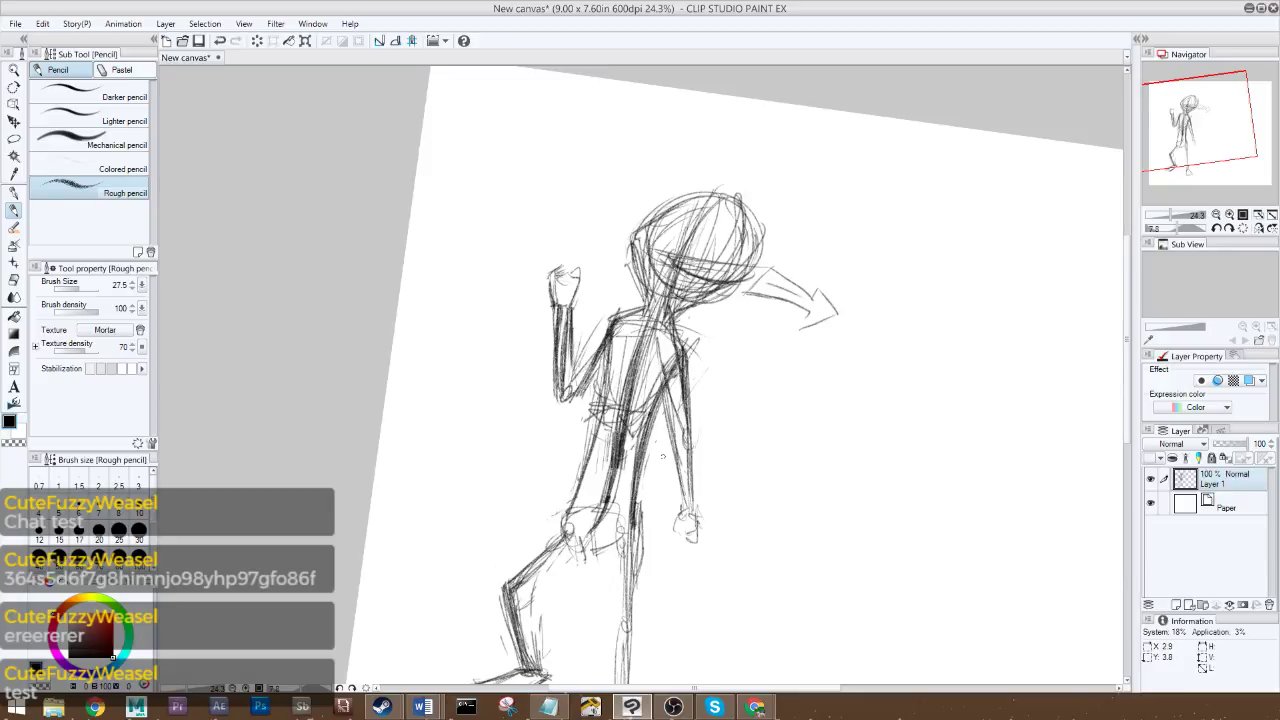
- Go over the upper legs lightly and add short ground lines around both feet
left_click_drag(1211, 123, 1203, 138)
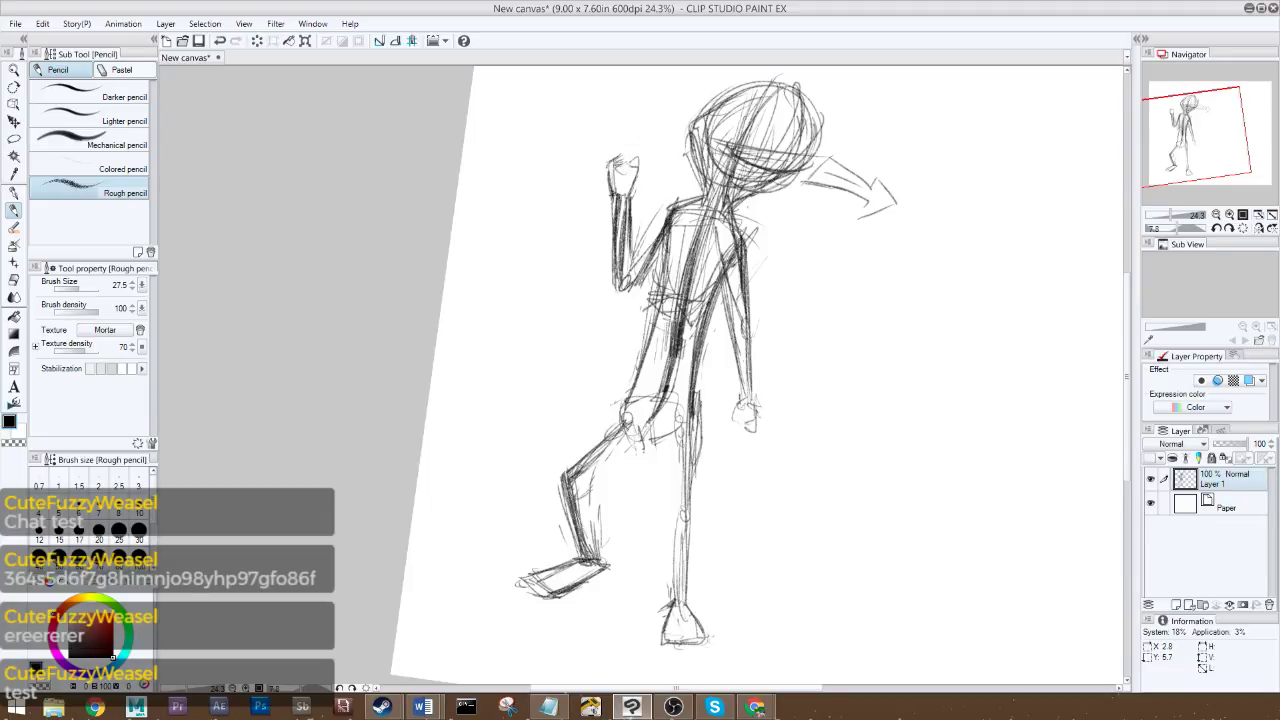
left_click_drag(692, 421, 685, 500)
left_click_drag(632, 422, 578, 466)
left_click_drag(490, 538, 558, 545)
left_click_drag(710, 592, 776, 610)
left_click_drag(817, 658, 766, 636)
left_click_drag(645, 591, 588, 648)
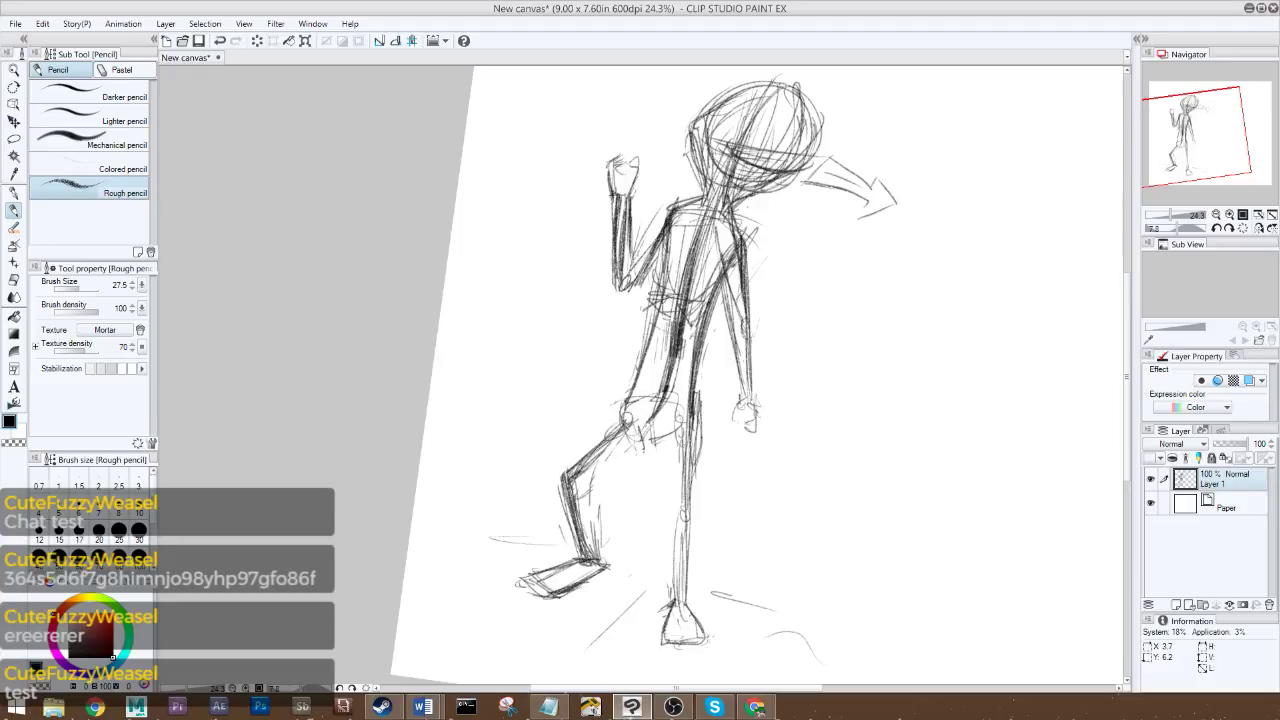
left_click_drag(608, 533, 636, 566)
- Draw a long slanted line to the right of the figure, rising from the ground past head height
left_click_drag(1209, 121, 1209, 128)
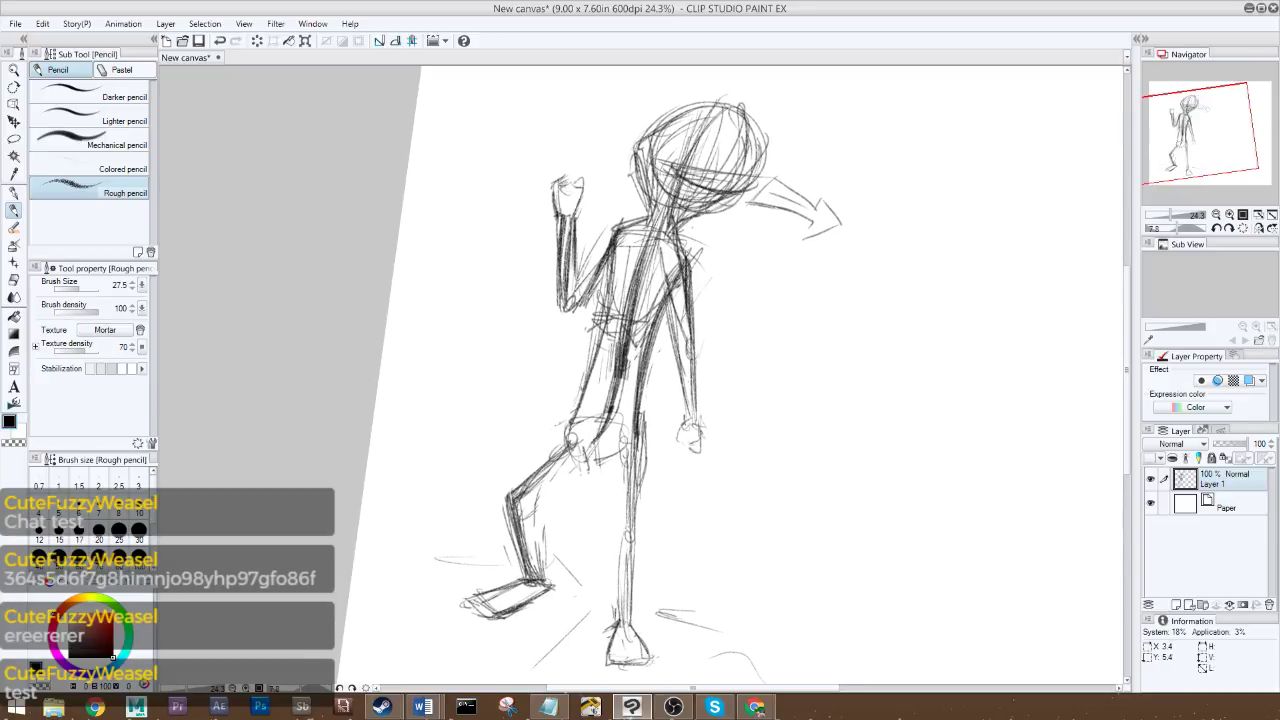
left_click_drag(718, 596, 798, 370)
left_click_drag(741, 533, 873, 193)
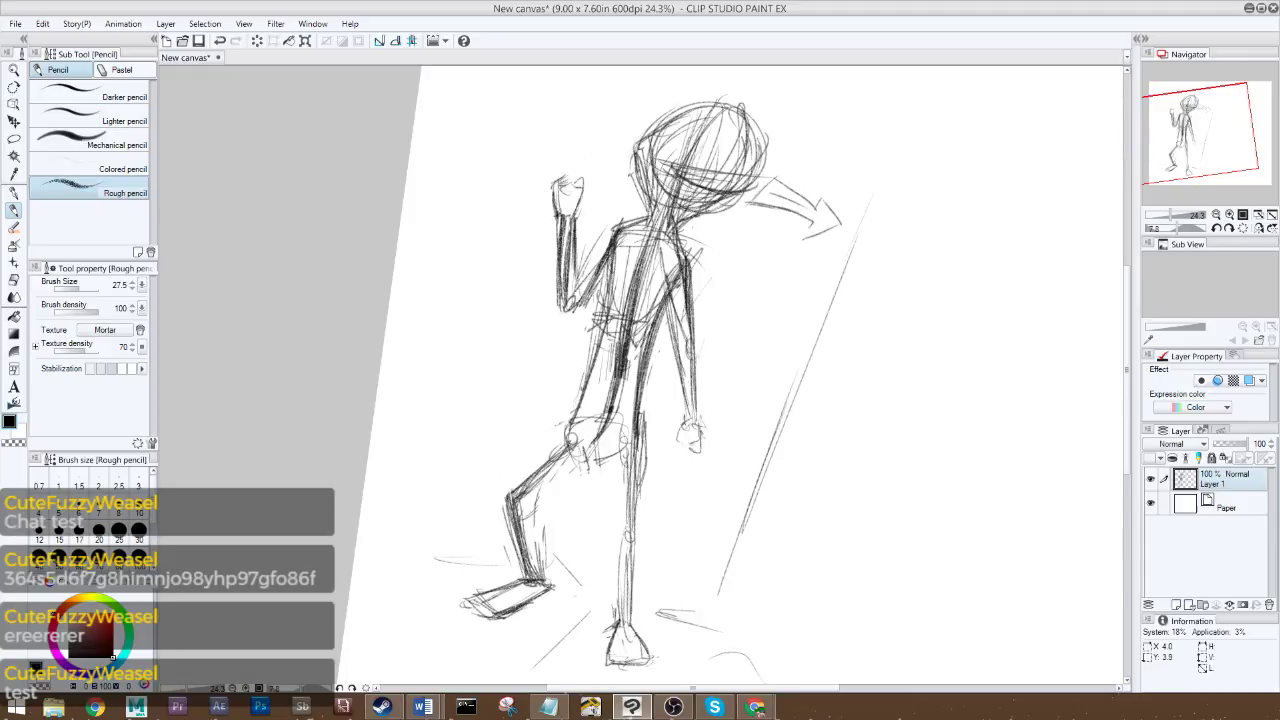
left_click_drag(736, 558, 860, 228)
left_click_drag(828, 348, 910, 126)
- Draw a narrow slanted pole beside the hanging hand, from the ground up to the canvas's upper edge
left_click_drag(676, 604, 727, 418)
left_click_drag(676, 578, 790, 214)
left_click_drag(695, 486, 739, 362)
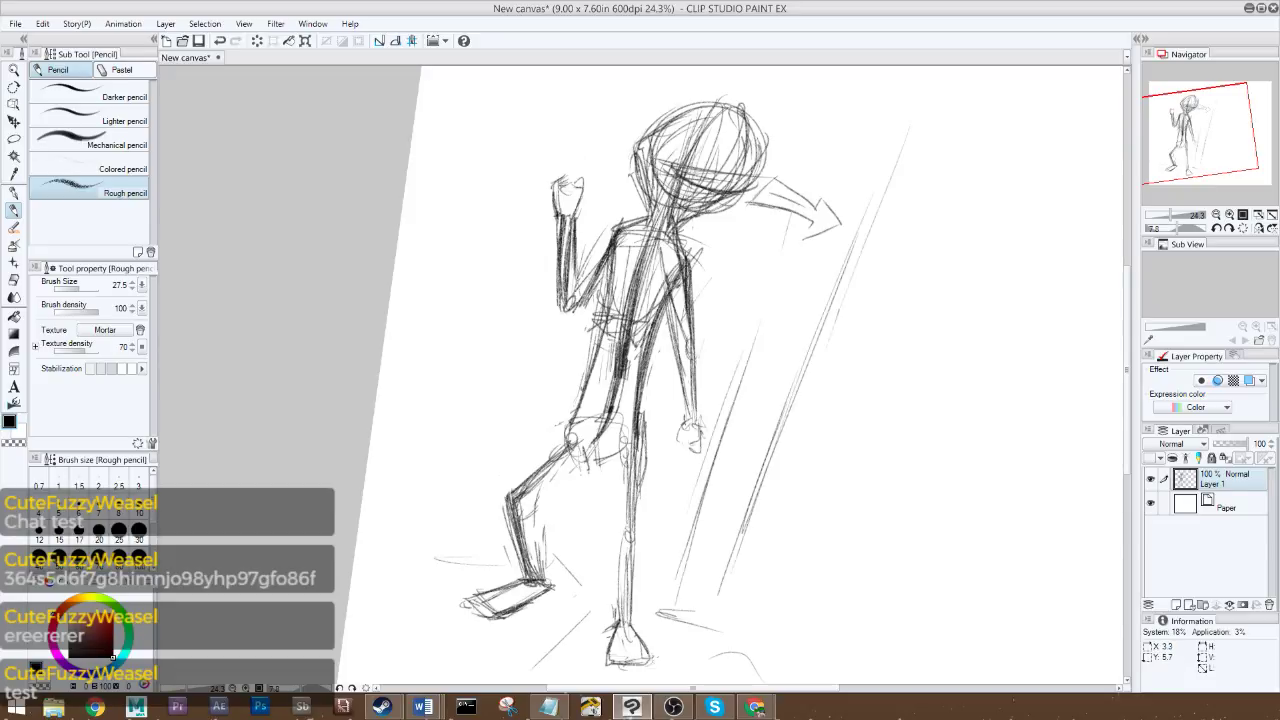
left_click_drag(656, 606, 704, 442)
left_click_drag(654, 578, 742, 316)
left_click_drag(790, 152, 806, 100)
left_click_drag(708, 440, 820, 66)
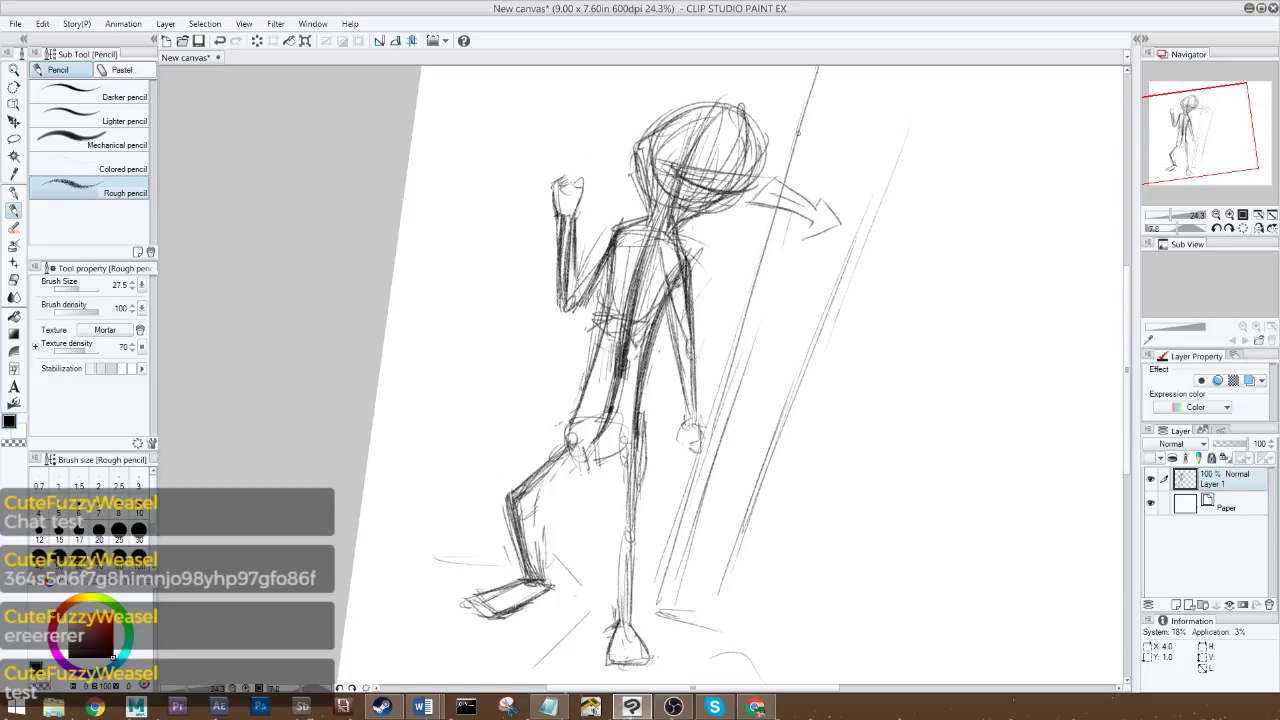
left_click_drag(716, 390, 790, 188)
left_click_drag(1225, 130, 1233, 116)
mouse_move(688, 338)
left_mouse_down()
mouse_move(744, 162)
mouse_move(626, 568)
left_mouse_up()
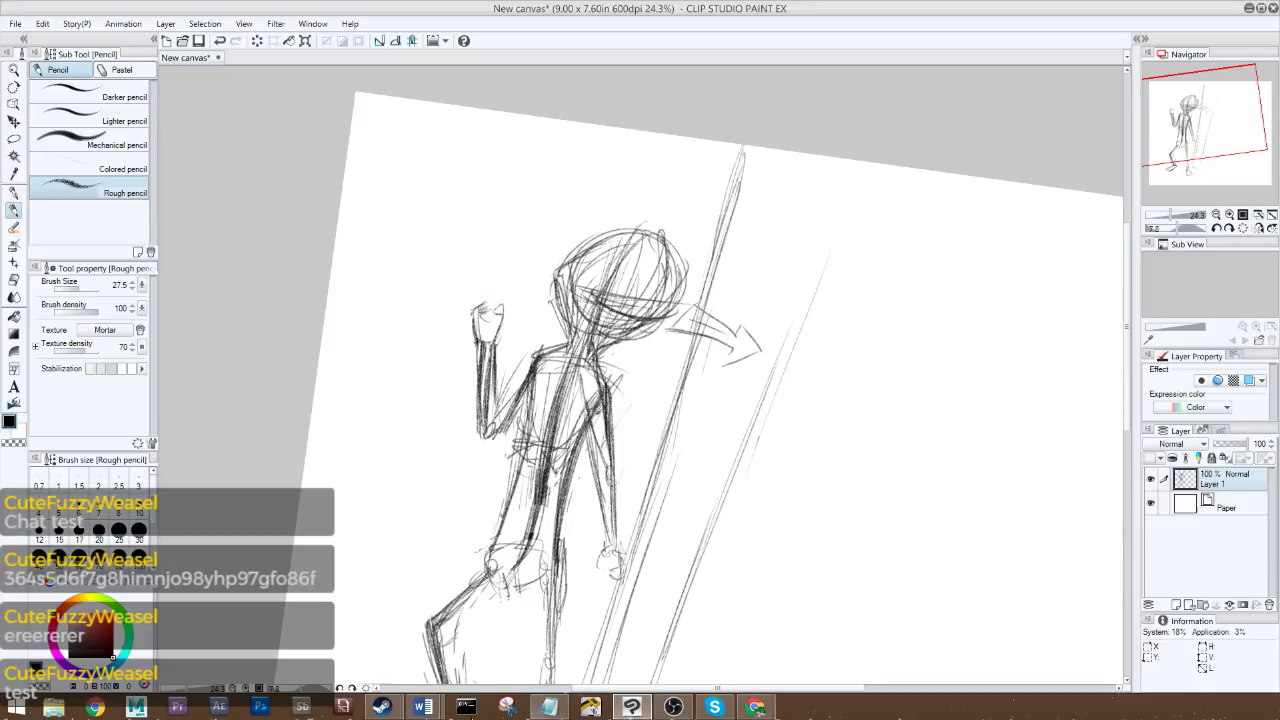
- Enlarge the Block eraser to 217.8 and erase the outermost slanted line right of the pole
left_click(16, 283)
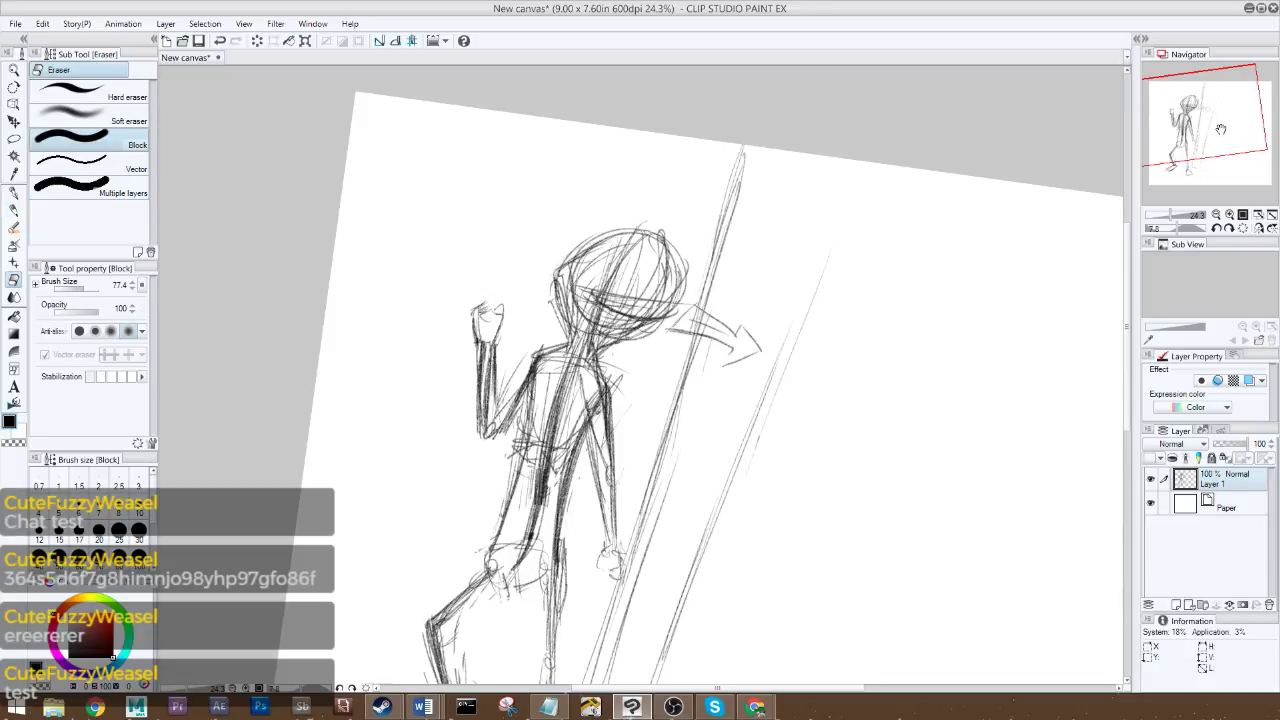
mouse_move(1214, 140)
left_mouse_down()
mouse_move(1218, 150)
mouse_move(1203, 143)
left_mouse_up()
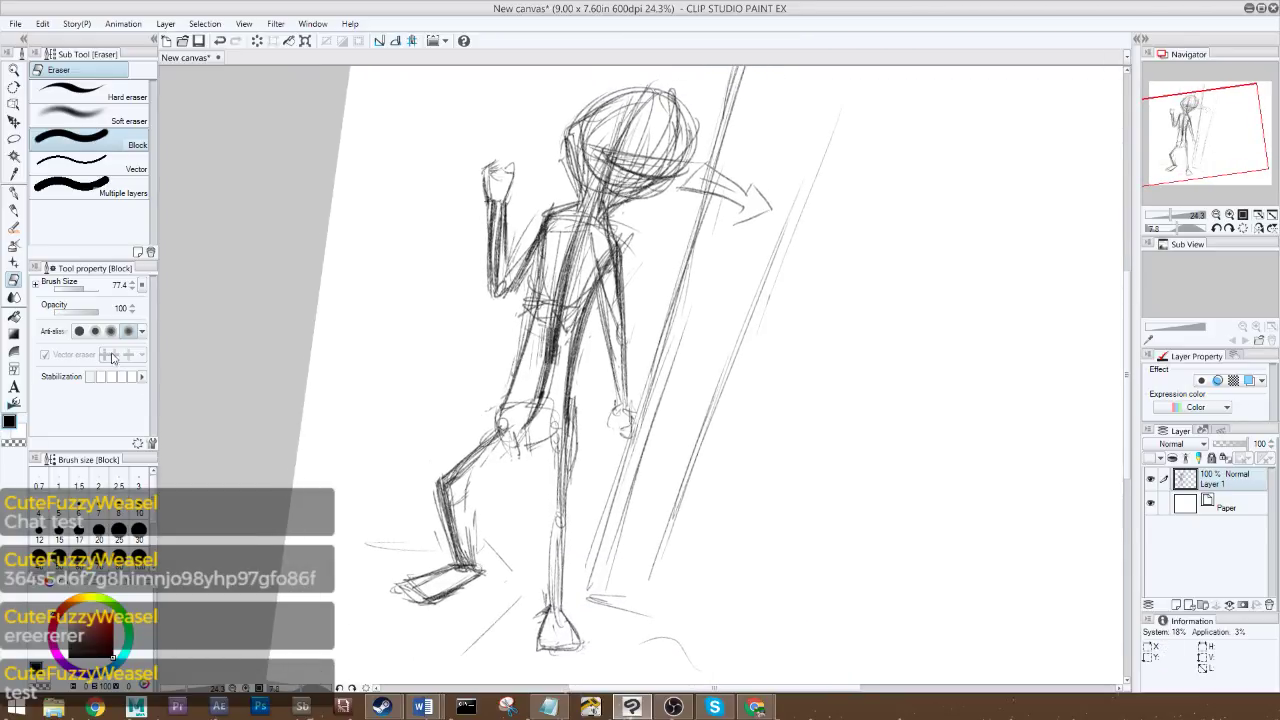
left_click_drag(83, 288, 91, 288)
mouse_move(659, 584)
left_mouse_down()
mouse_move(712, 397)
mouse_move(866, 80)
left_mouse_up()
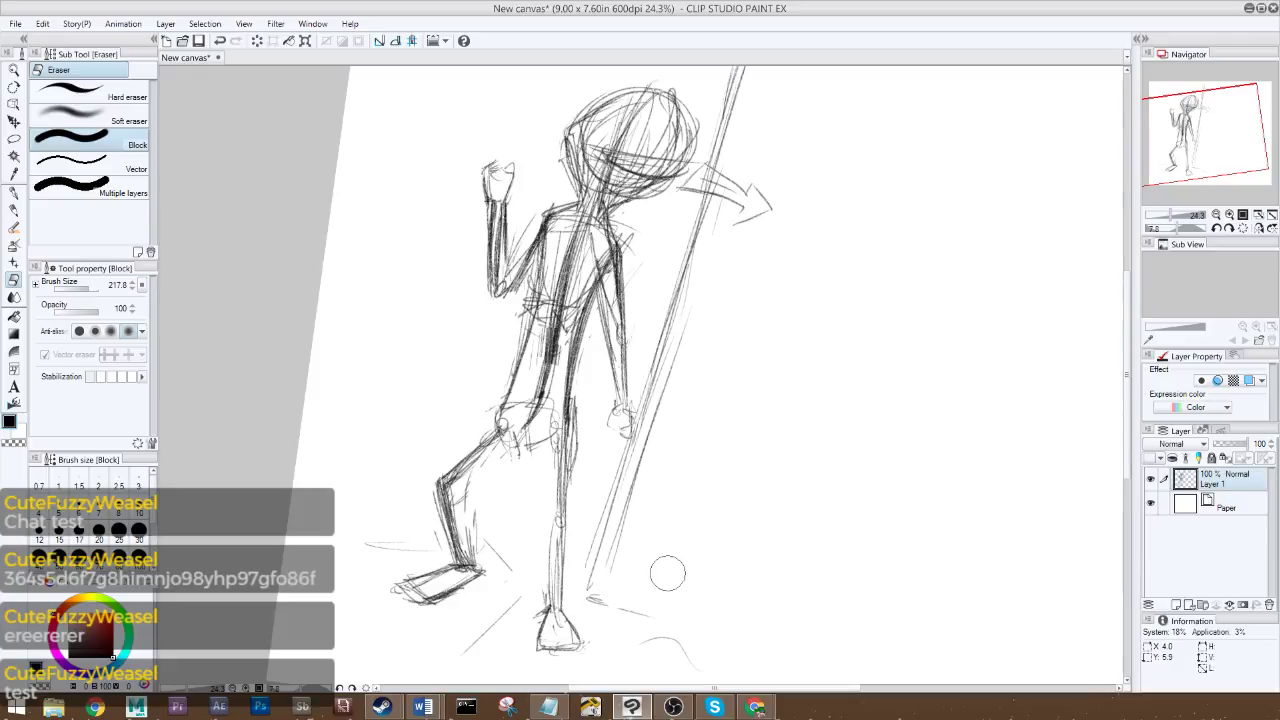
- Reinforce the left-hand shoulder and upper arm contours down to the bent elbow with the Rough pencil
left_click_drag(1202, 157, 1208, 141)
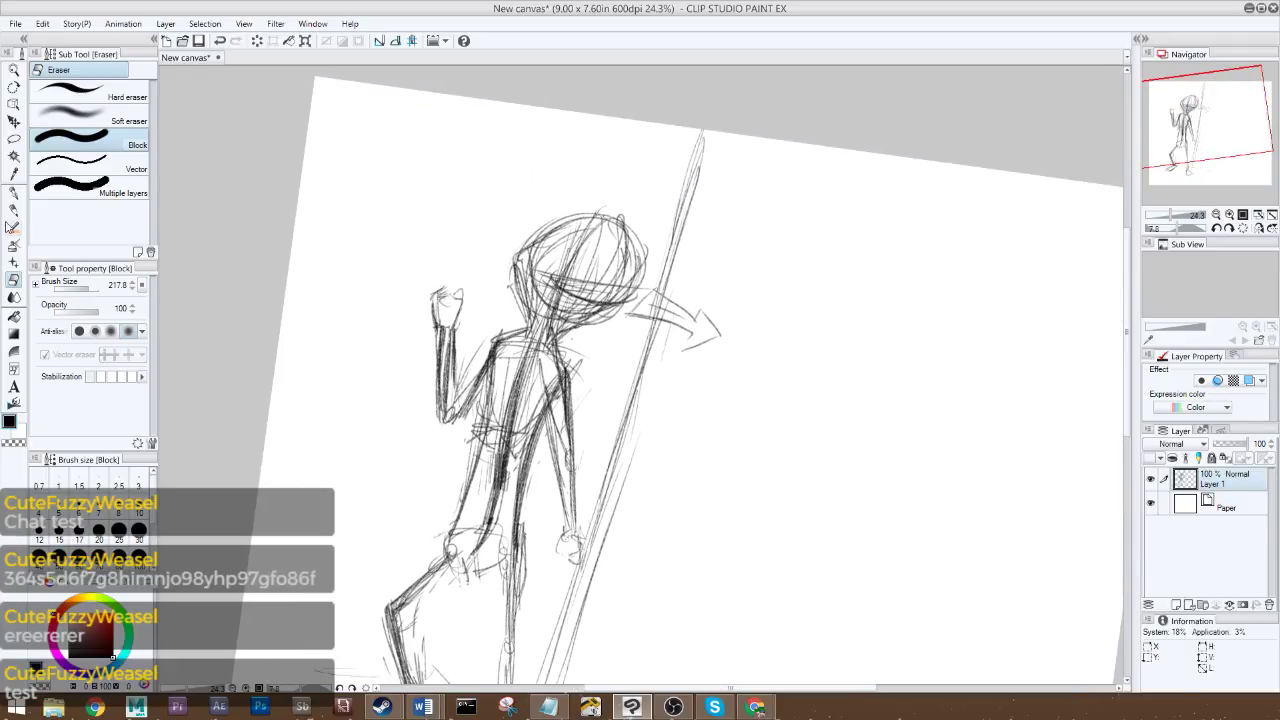
left_click(14, 210)
mouse_move(491, 342)
left_mouse_down()
mouse_move(460, 384)
mouse_move(467, 371)
left_mouse_up()
left_click_drag(531, 322, 495, 327)
left_click_drag(482, 378, 462, 414)
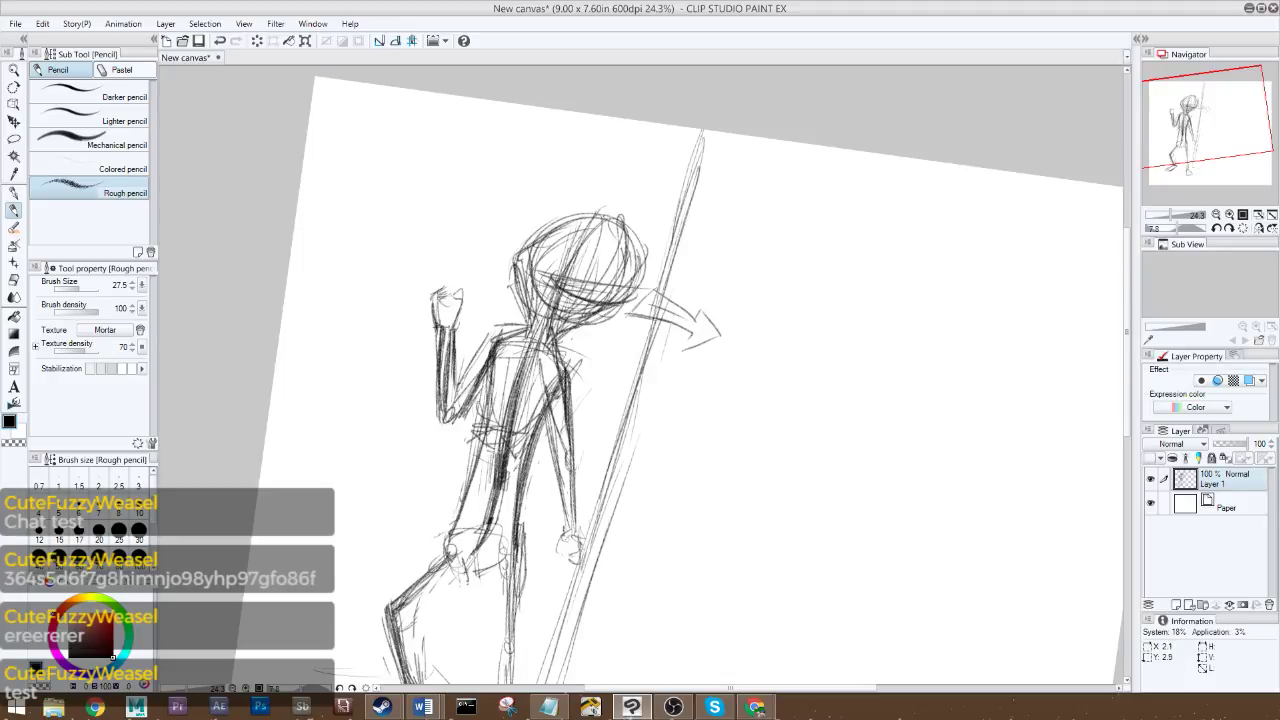
left_click_drag(506, 344, 474, 396)
left_click_drag(496, 372, 462, 414)
left_click_drag(502, 368, 461, 409)
left_click_drag(470, 362, 495, 327)
mouse_move(476, 354)
left_mouse_down()
mouse_move(506, 324)
mouse_move(490, 328)
mouse_move(530, 317)
mouse_move(524, 328)
left_mouse_up()
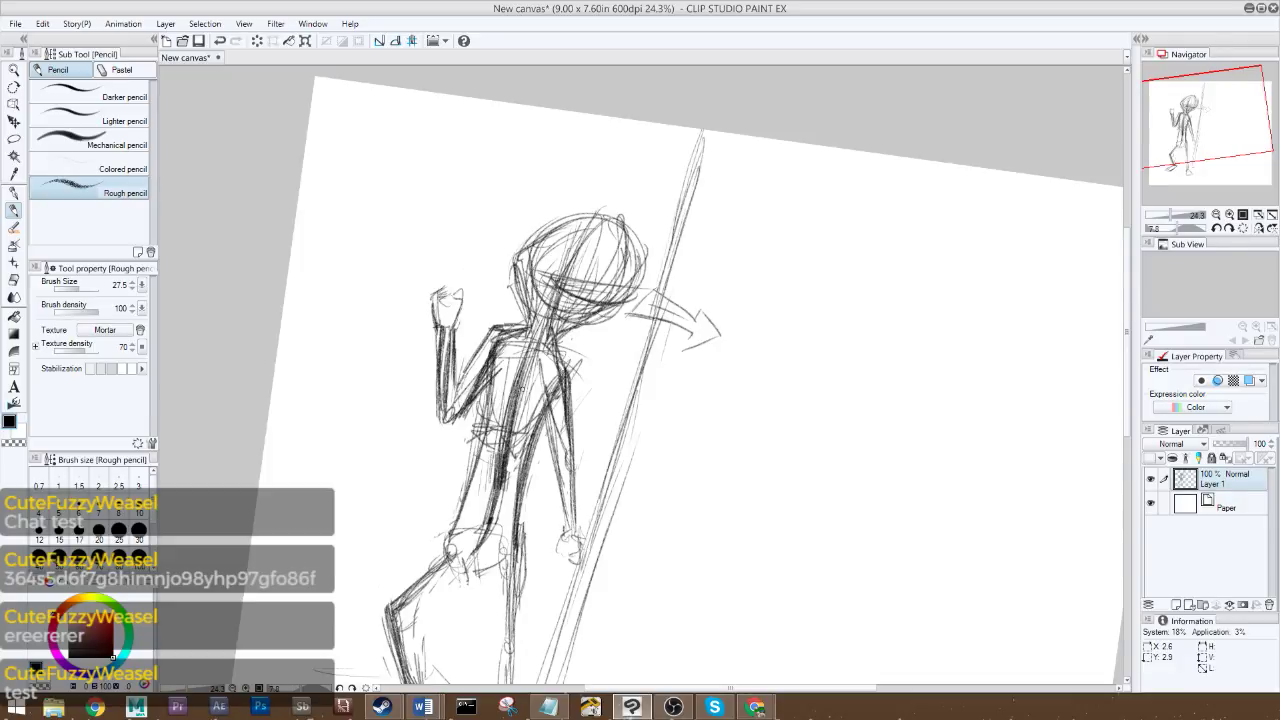
- Reinforce both edges of the slanted pole from its upper tip down to the hanging hand with the Rough pencil
mouse_move(1210, 134)
left_mouse_down()
mouse_move(1206, 159)
mouse_move(1210, 141)
left_mouse_up()
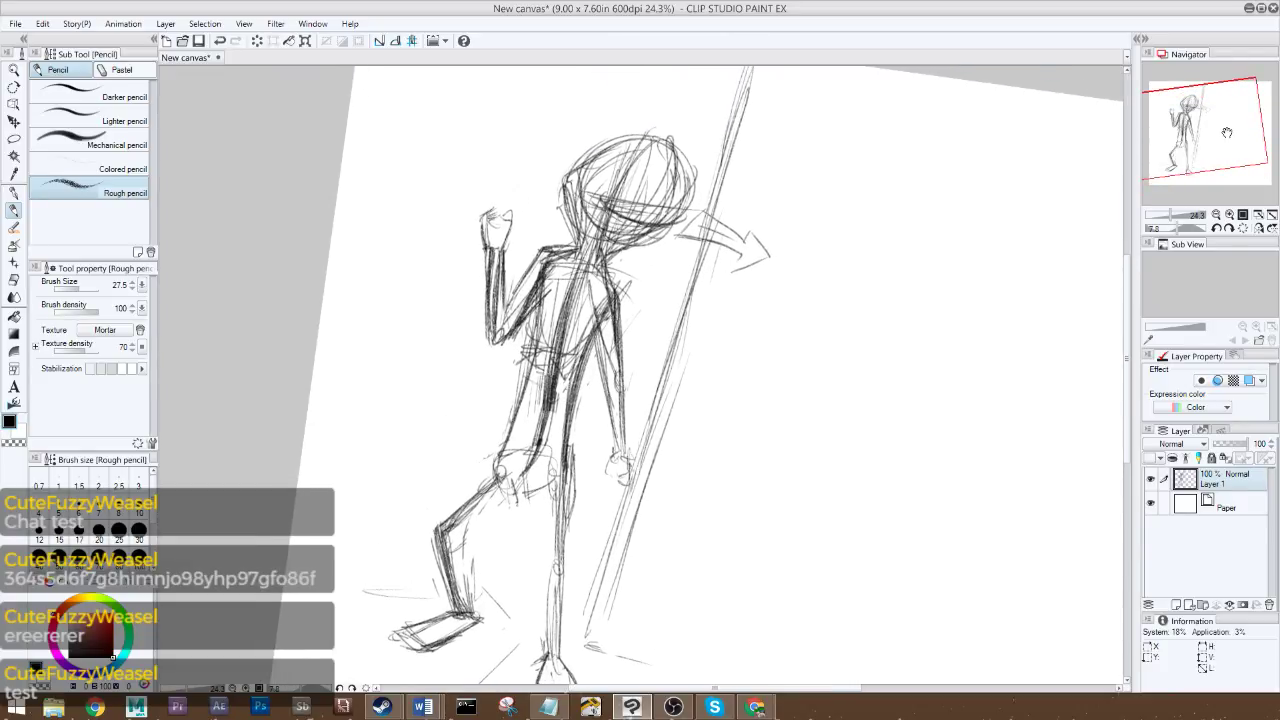
left_click_drag(1224, 135, 1216, 144)
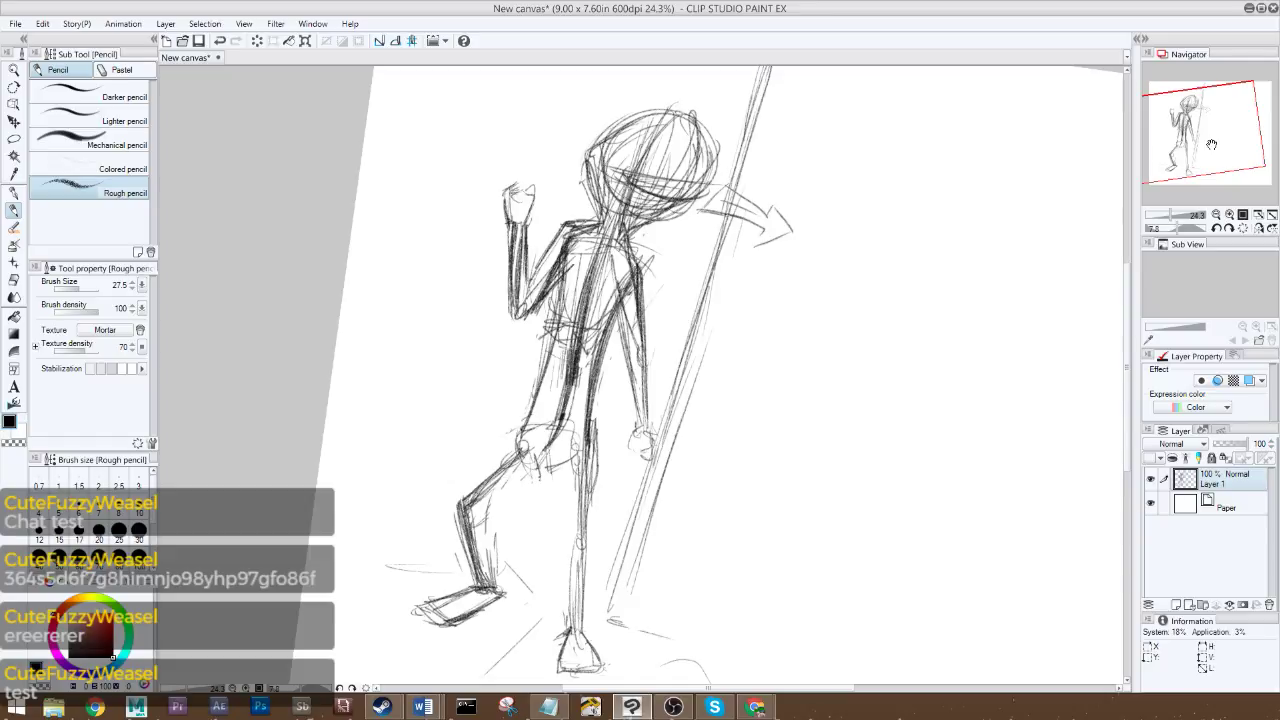
left_click_drag(1219, 132, 1212, 128)
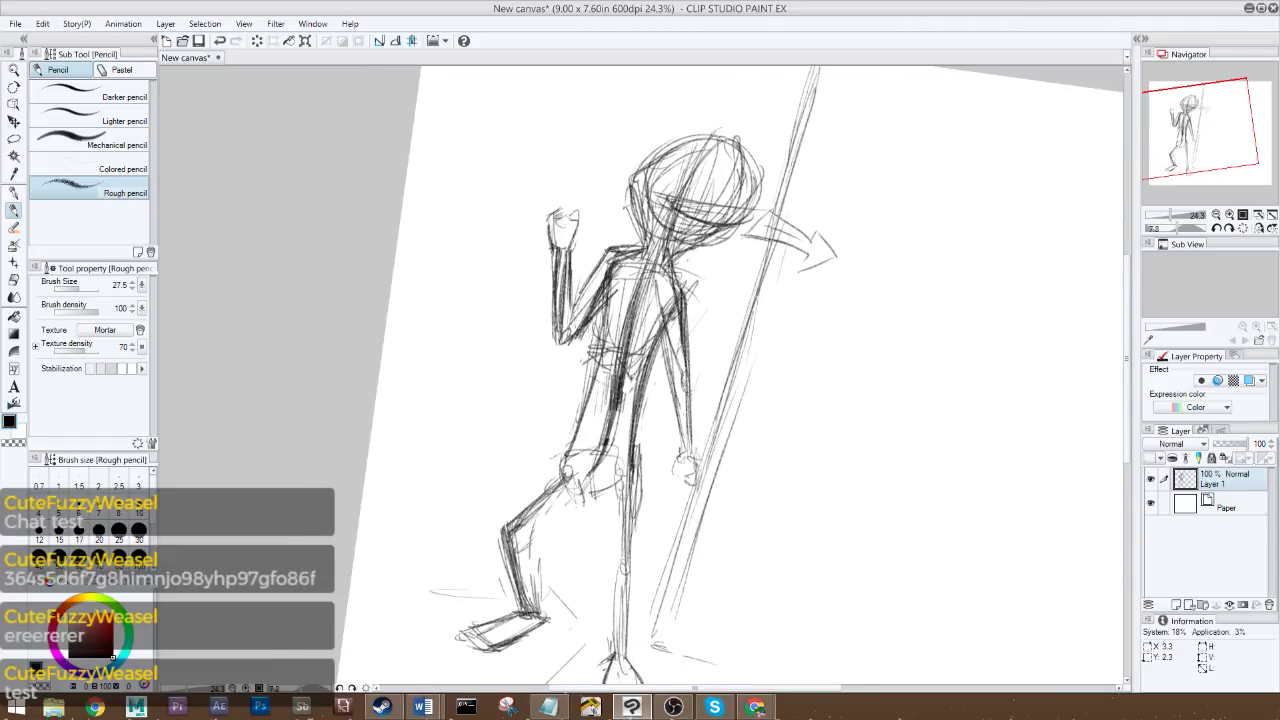
left_click_drag(760, 258, 712, 424)
left_click_drag(724, 376, 700, 456)
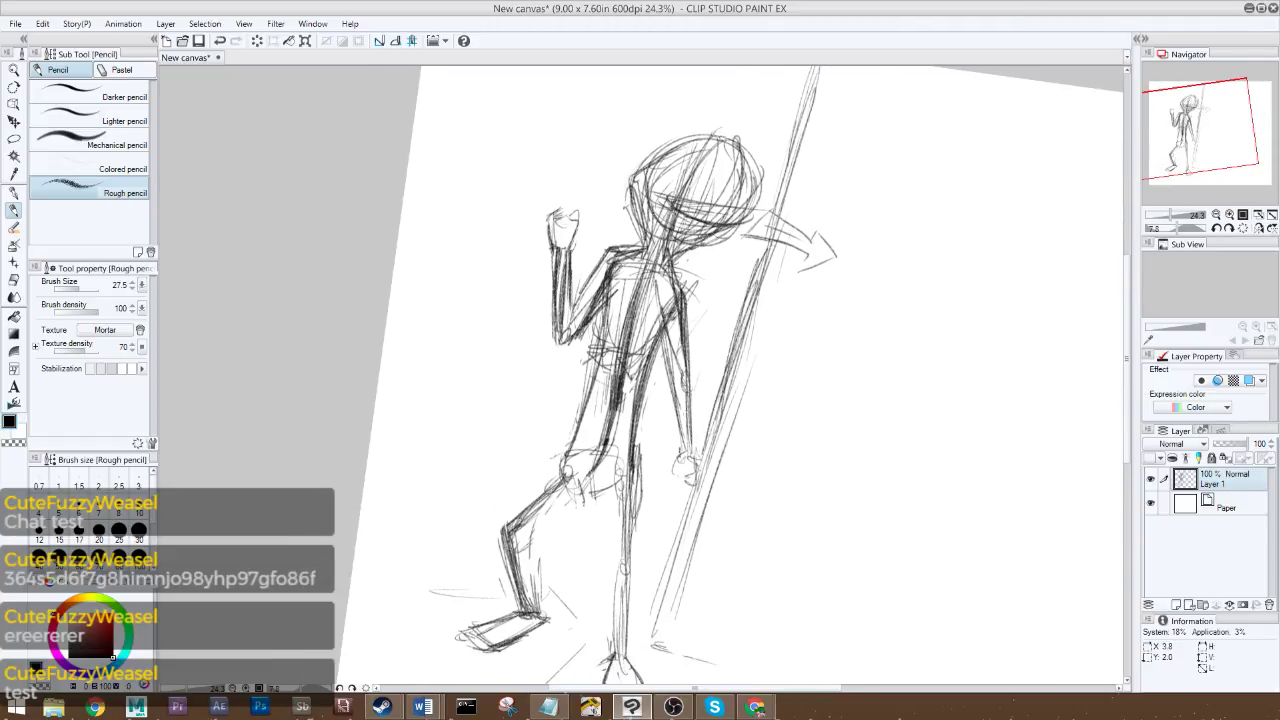
left_click_drag(768, 248, 718, 394)
left_click_drag(768, 214, 804, 100)
left_click_drag(1206, 138, 1204, 123)
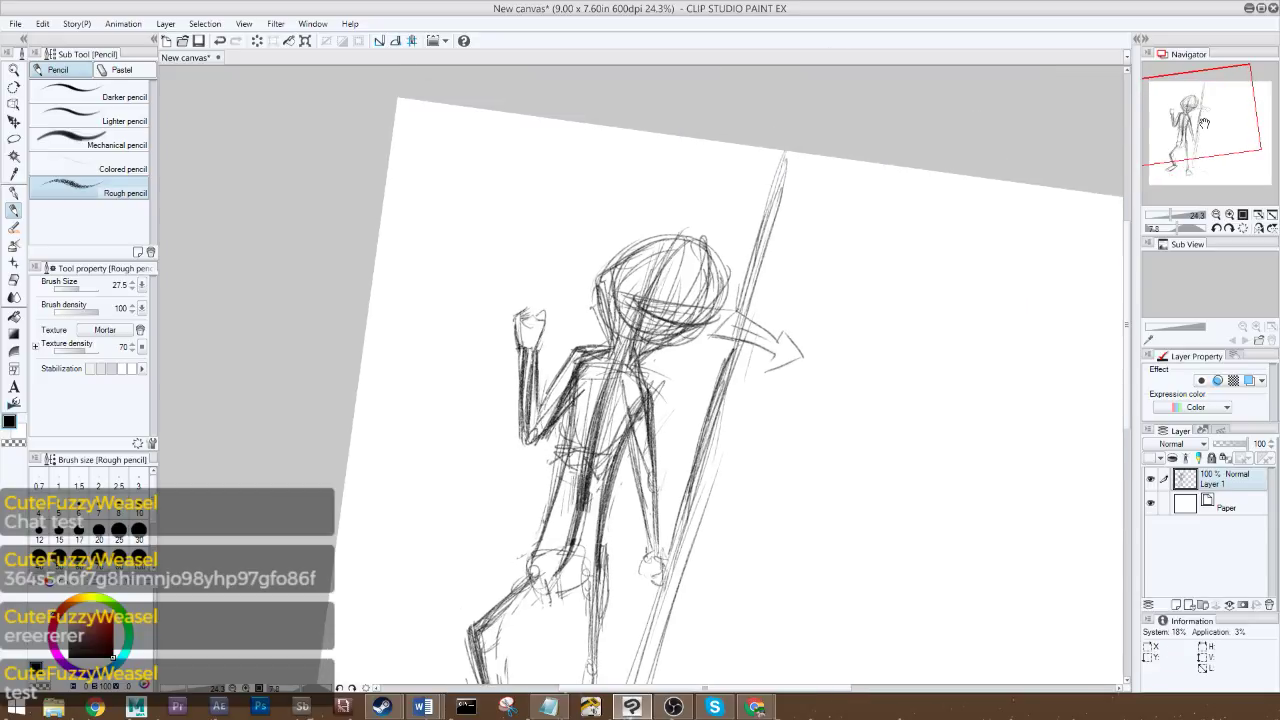
left_click_drag(780, 166, 738, 314)
mouse_move(786, 154)
left_mouse_down()
mouse_move(750, 266)
mouse_move(762, 208)
left_mouse_up()
left_click_drag(784, 150, 770, 184)
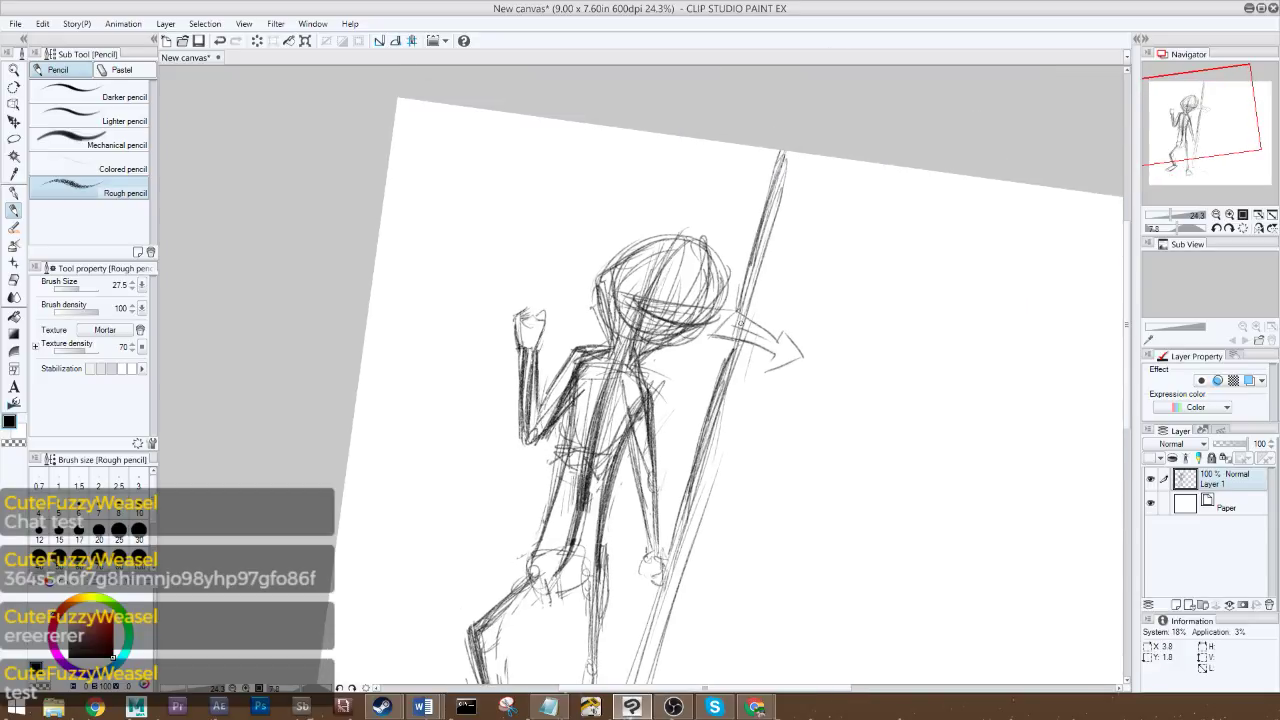
- Erase the entire figure and pole sketch from the canvas with the Block eraser at size 528.8
left_click_drag(1218, 118, 1203, 141)
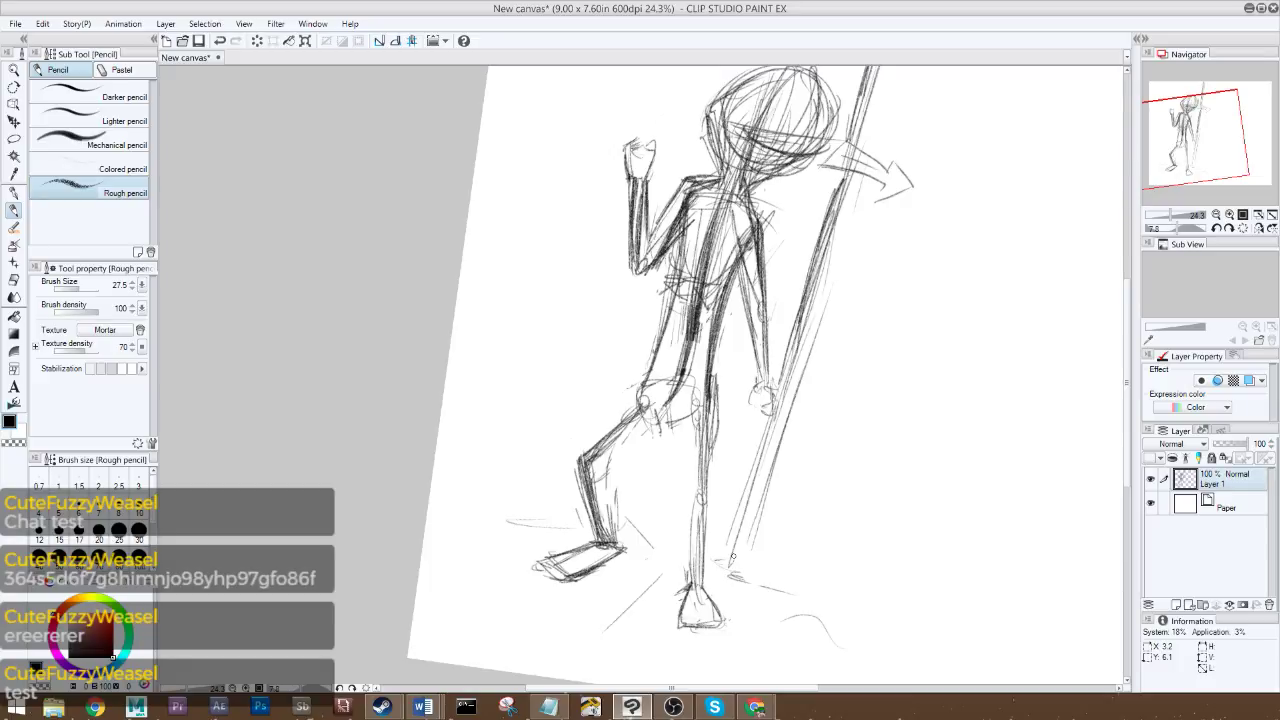
left_click_drag(1214, 142, 1226, 120)
mouse_move(734, 307)
left_mouse_down()
mouse_move(723, 342)
mouse_move(737, 297)
left_mouse_up()
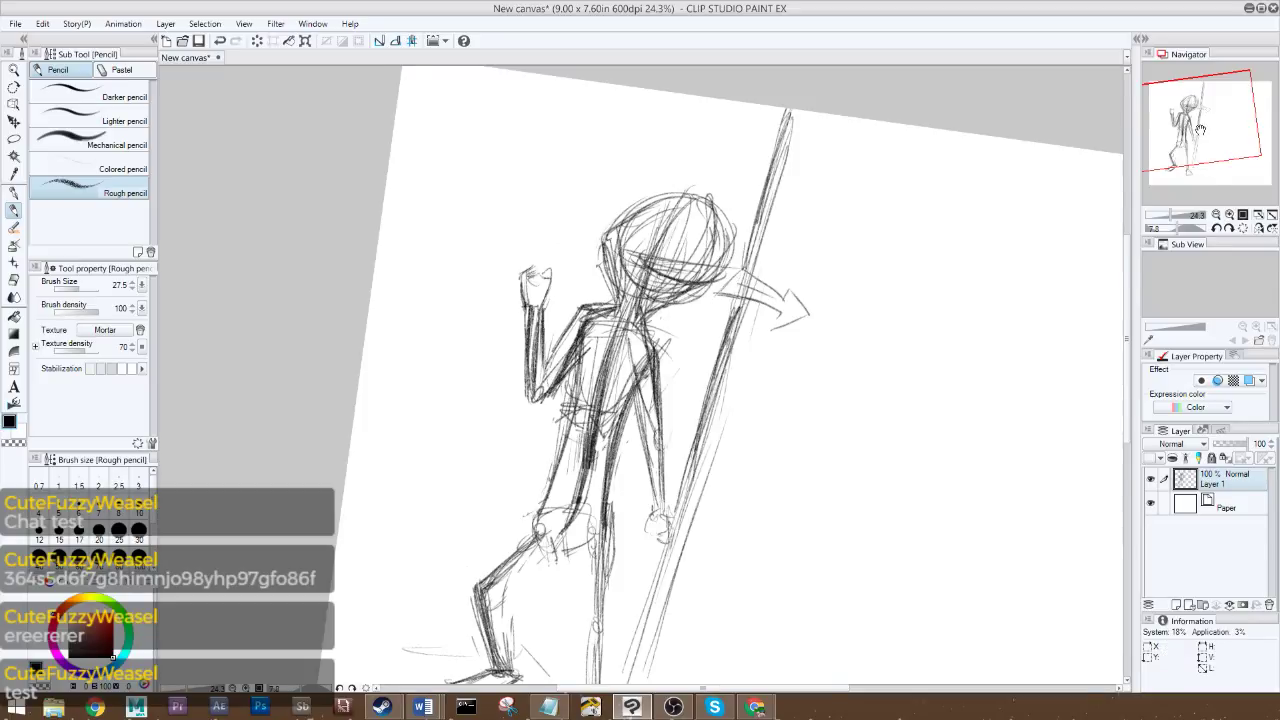
mouse_move(1197, 128)
left_mouse_down()
mouse_move(1195, 162)
mouse_move(1182, 150)
left_mouse_up()
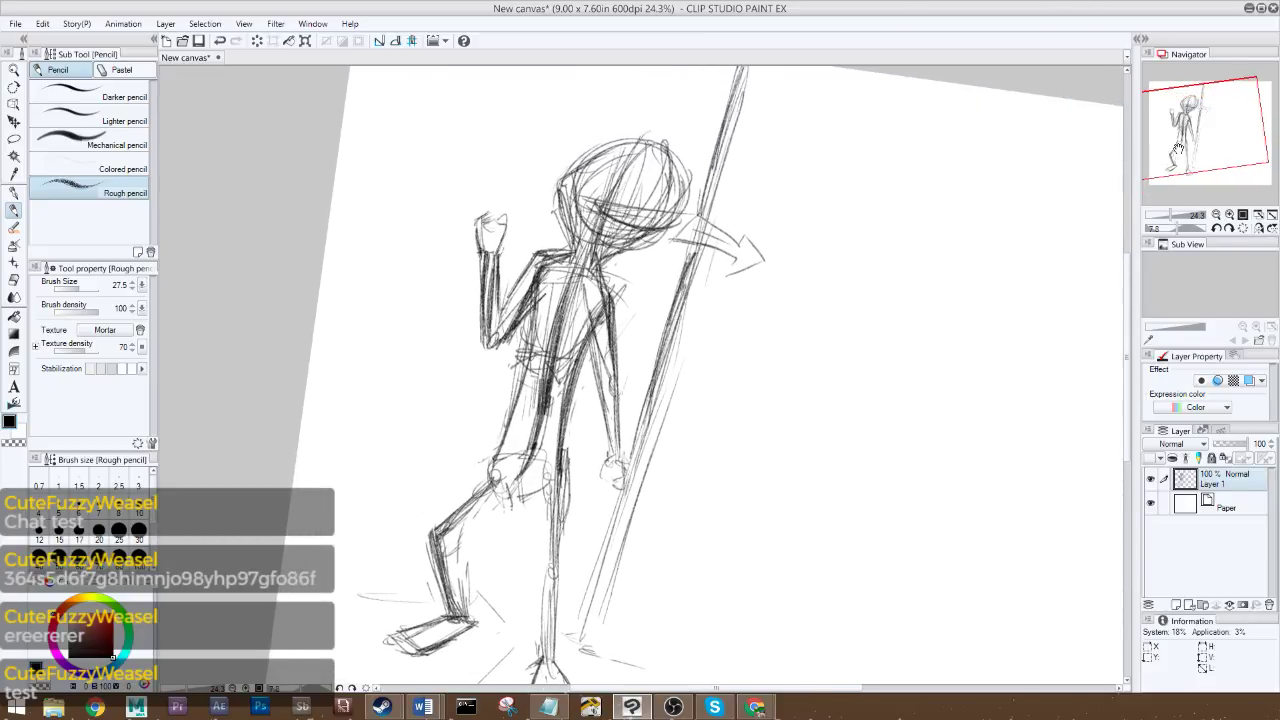
left_click_drag(1171, 214, 1161, 213)
left_click(16, 278)
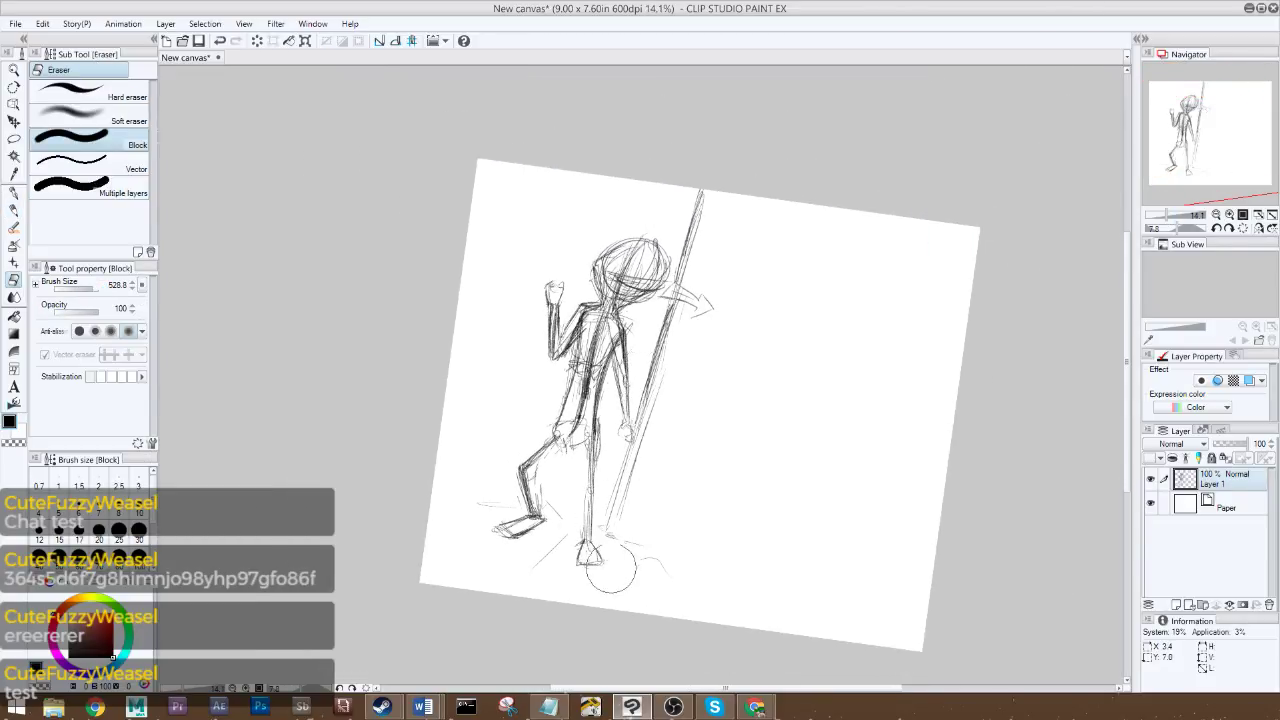
mouse_move(600, 555)
left_mouse_down()
mouse_move(700, 200)
mouse_move(669, 198)
mouse_move(568, 248)
mouse_move(543, 525)
mouse_move(688, 588)
mouse_move(502, 497)
left_mouse_up()
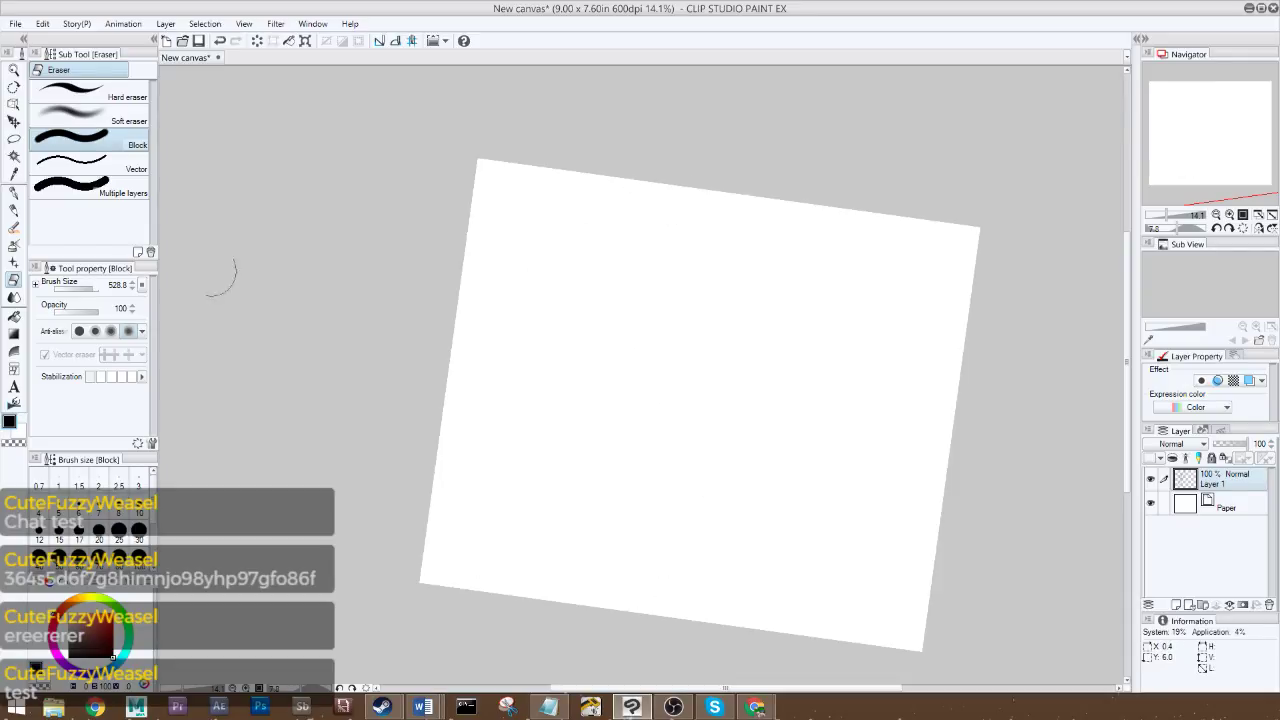
- Sketch a round head near the canvas's upper edge with the Rough pencil, adding a curved guide down its right-hand side
left_click(18, 214)
left_click_drag(1177, 228, 1168, 216)
left_click_drag(1194, 149, 1185, 146)
left_click_drag(1179, 229, 1180, 229)
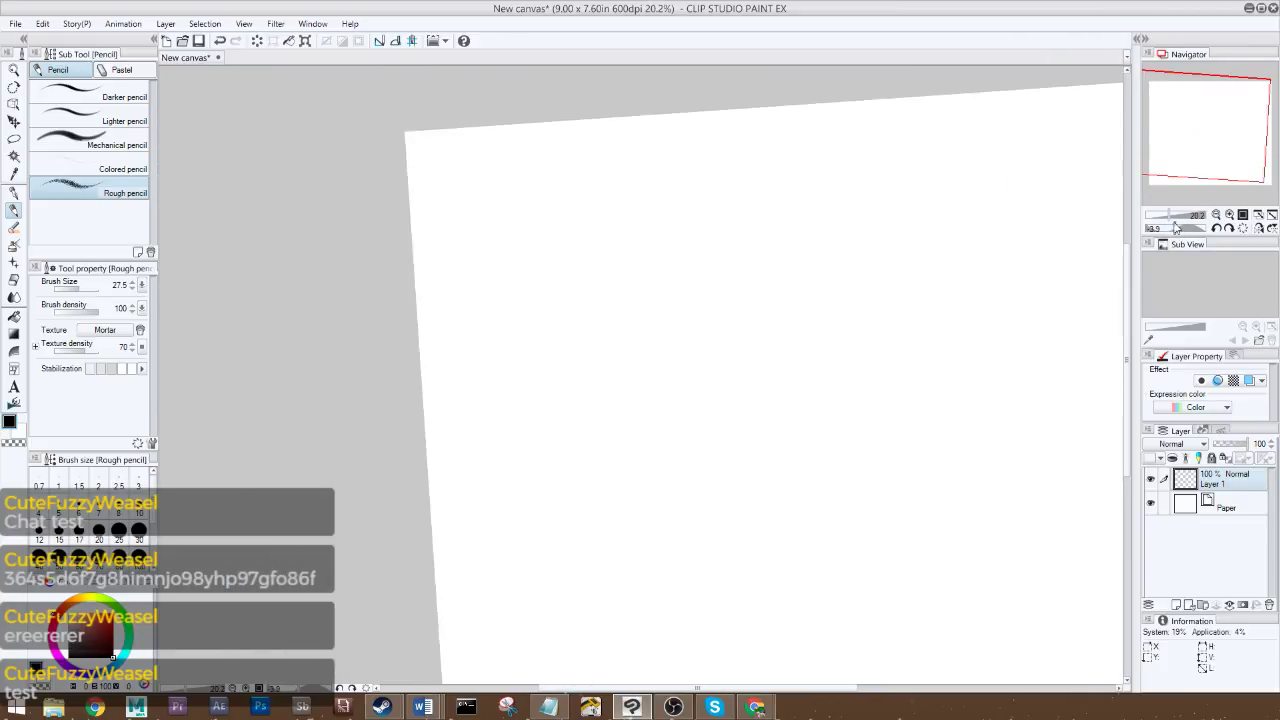
left_click_drag(1207, 150, 1203, 171)
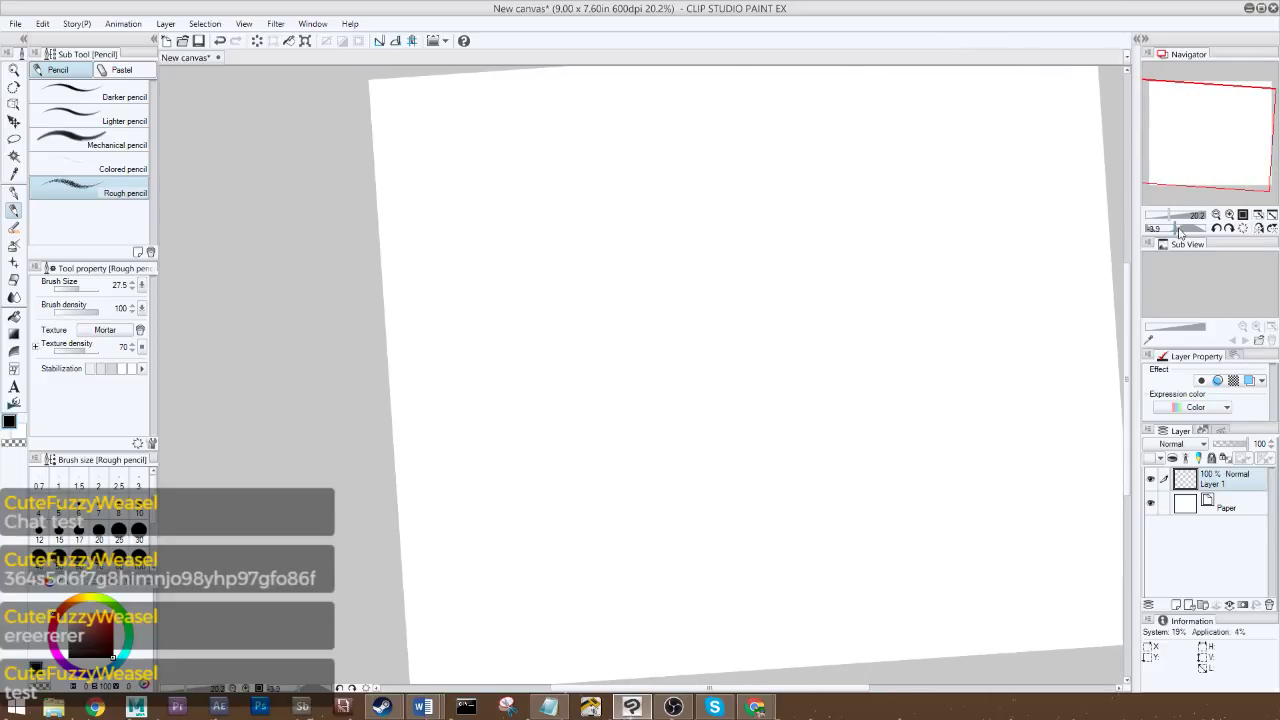
left_click_drag(1180, 230, 1165, 231)
mouse_move(663, 236)
left_mouse_down()
mouse_move(618, 253)
mouse_move(666, 139)
left_mouse_up()
mouse_move(604, 222)
left_mouse_down()
mouse_move(675, 223)
mouse_move(662, 232)
left_mouse_up()
mouse_move(664, 239)
left_mouse_down()
mouse_move(604, 160)
mouse_move(690, 232)
left_mouse_up()
mouse_move(600, 160)
left_mouse_down()
mouse_move(660, 250)
mouse_move(668, 240)
left_mouse_up()
mouse_move(668, 136)
left_mouse_down()
mouse_move(660, 258)
mouse_move(668, 234)
left_mouse_up()
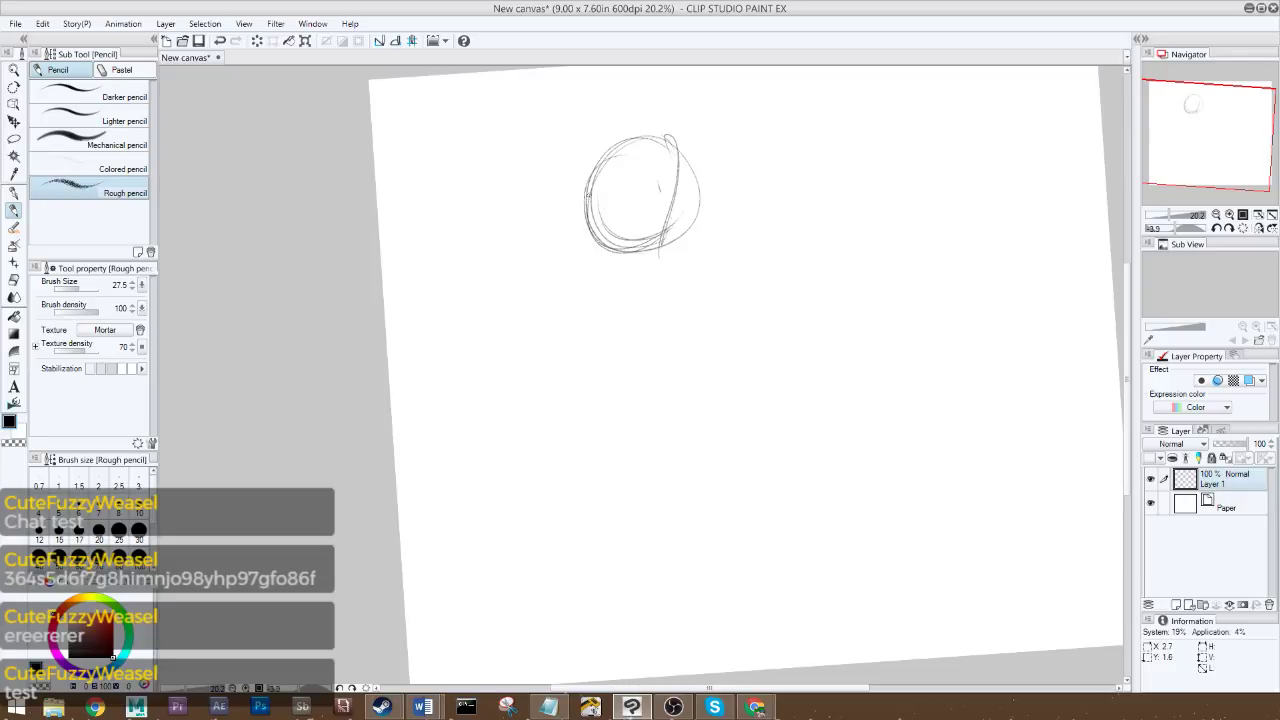
- Draw the head's guidelines: horizontal eye lines, a reinforced side curve and a vertical centre line
left_click_drag(600, 208, 688, 214)
left_click_drag(668, 124, 654, 256)
left_click_drag(674, 158, 652, 262)
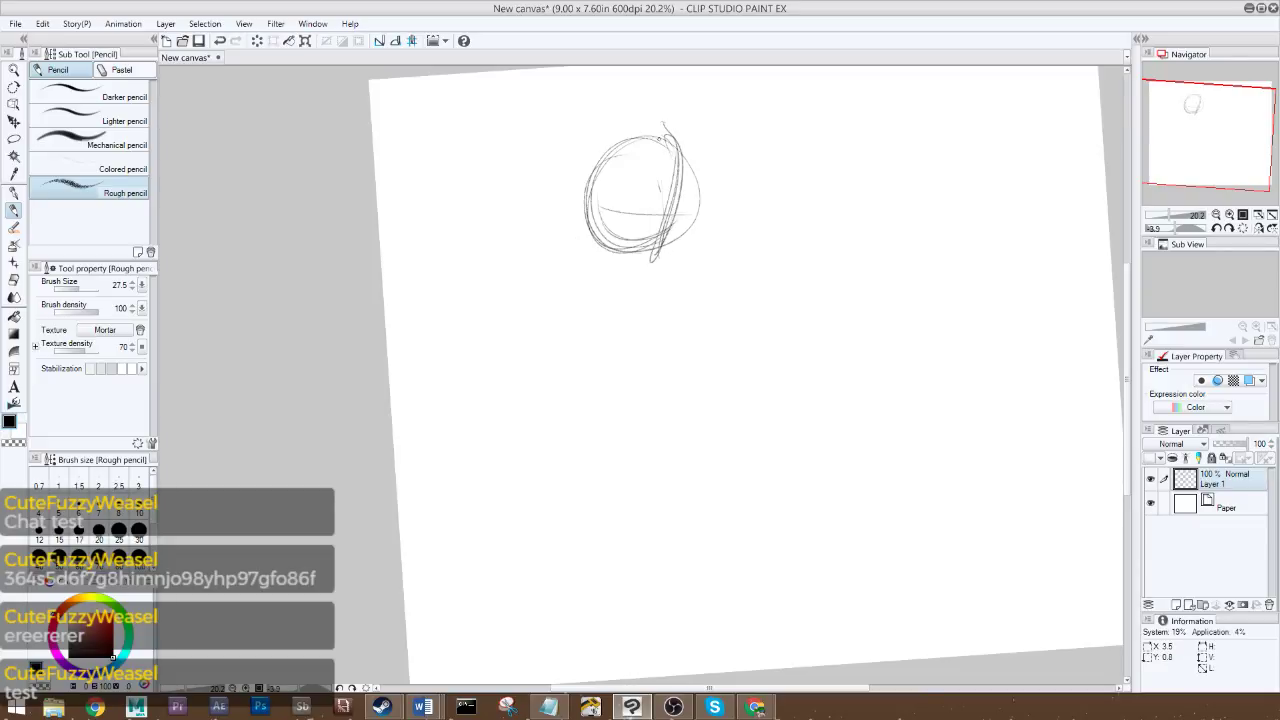
mouse_move(602, 200)
left_mouse_down()
mouse_move(666, 222)
mouse_move(698, 210)
mouse_move(650, 219)
mouse_move(648, 207)
left_mouse_up()
mouse_move(623, 200)
left_mouse_down()
mouse_move(684, 198)
mouse_move(670, 208)
left_mouse_up()
mouse_move(670, 126)
left_mouse_down()
mouse_move(650, 238)
mouse_move(676, 252)
left_mouse_up()
left_click_drag(625, 204, 638, 274)
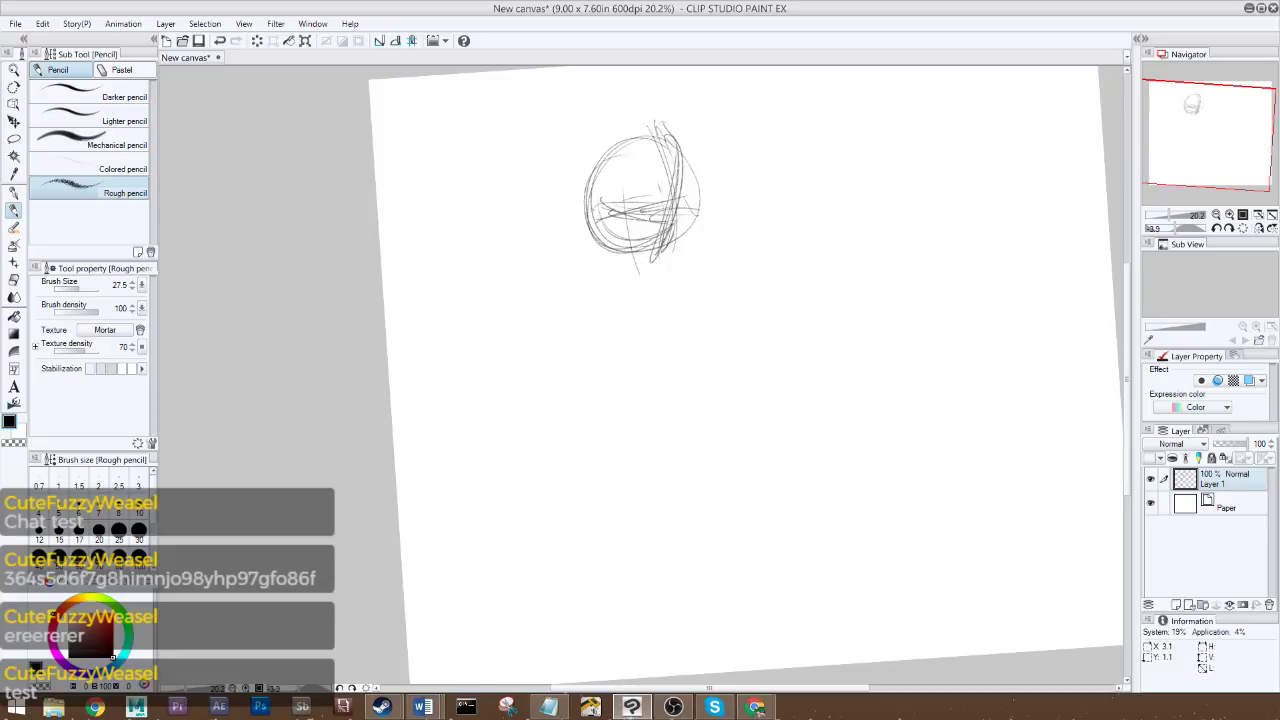
mouse_move(640, 144)
left_mouse_down()
mouse_move(626, 268)
mouse_move(630, 216)
mouse_move(638, 252)
left_mouse_up()
- Draw a long, slightly slanted spine line from the head down to the pelvis area
left_click_drag(660, 316, 666, 336)
left_click_drag(628, 234, 658, 398)
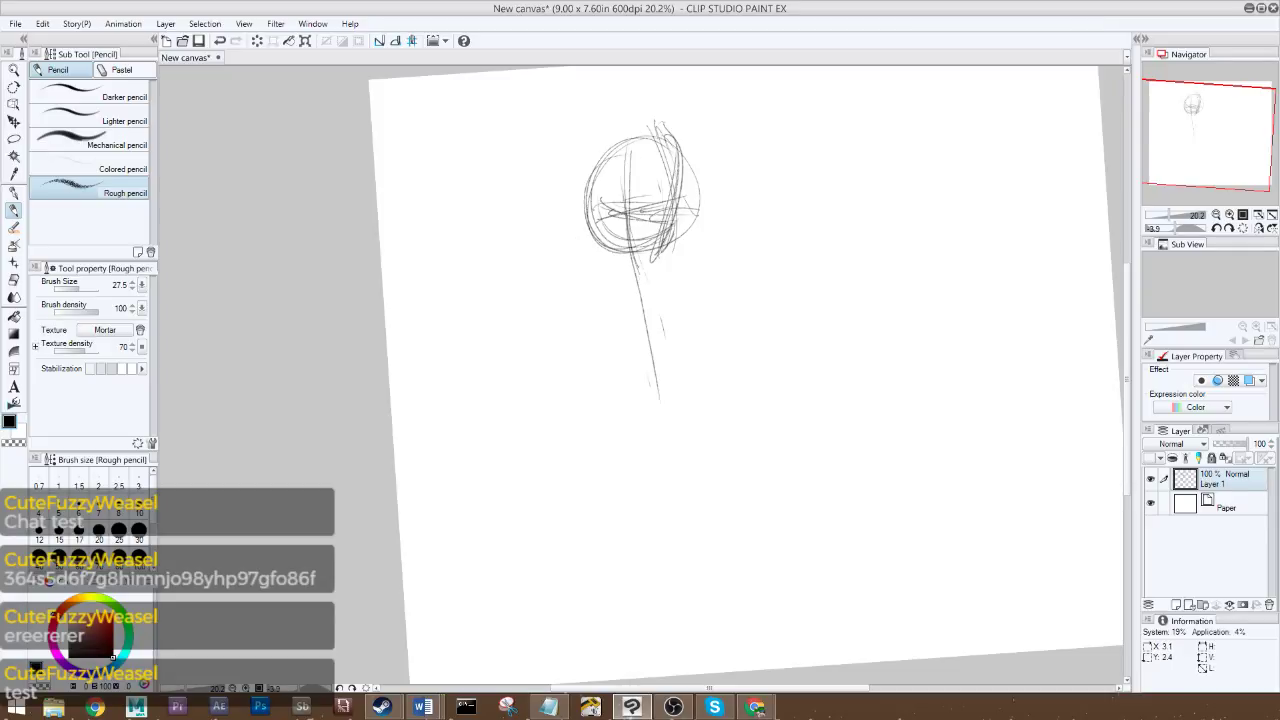
left_click_drag(640, 278, 672, 458)
left_click_drag(646, 300, 658, 352)
left_click_drag(666, 400, 670, 456)
left_click_drag(642, 292, 676, 472)
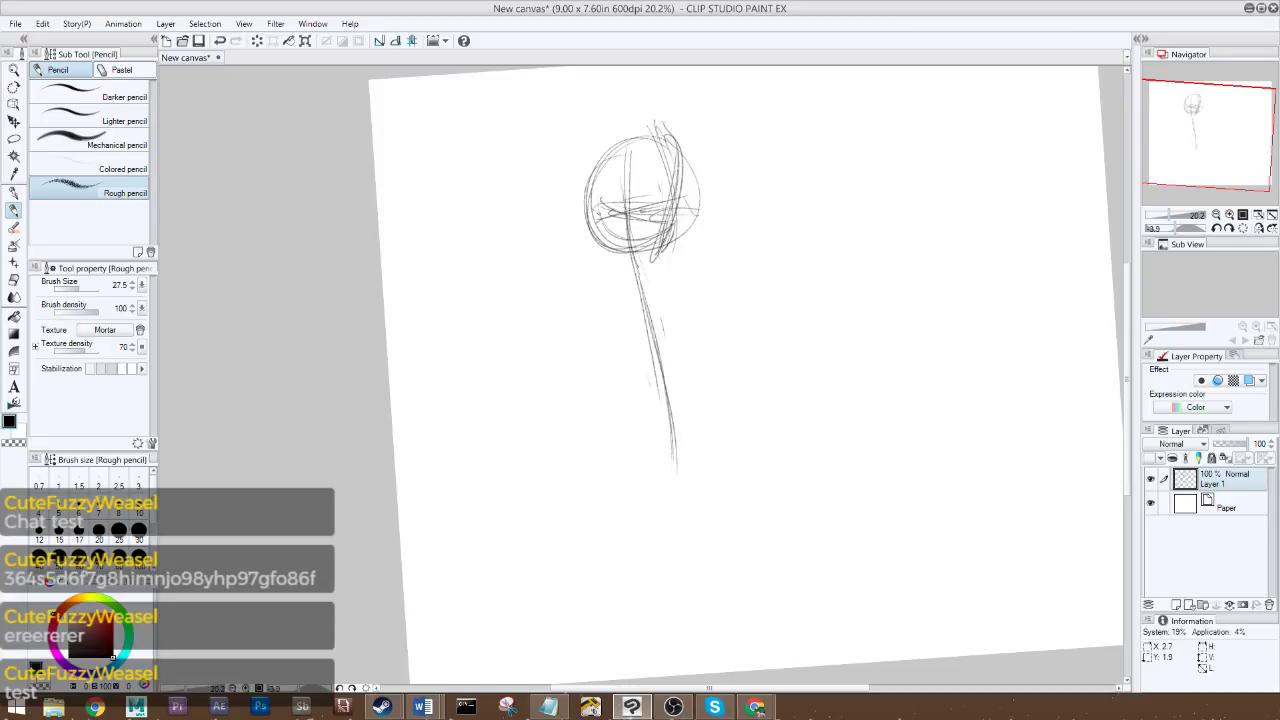
- Darken the head's eye line and sketch a rounded pelvis shape at the spine's lower end
left_click_drag(604, 214, 688, 196)
left_click_drag(596, 218, 672, 208)
left_click_drag(654, 309, 667, 378)
left_click_drag(652, 486, 674, 522)
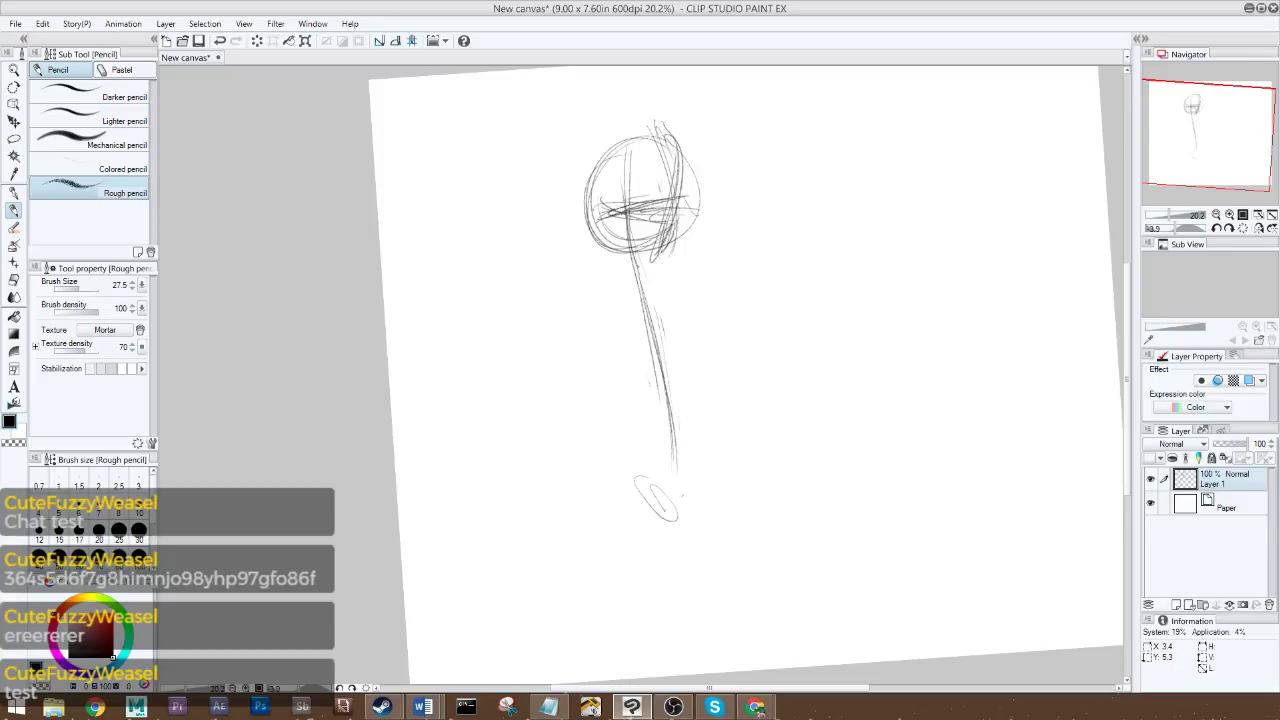
mouse_move(636, 456)
left_mouse_down()
mouse_move(680, 496)
mouse_move(698, 490)
mouse_move(686, 452)
mouse_move(650, 440)
mouse_move(662, 490)
mouse_move(676, 488)
left_mouse_up()
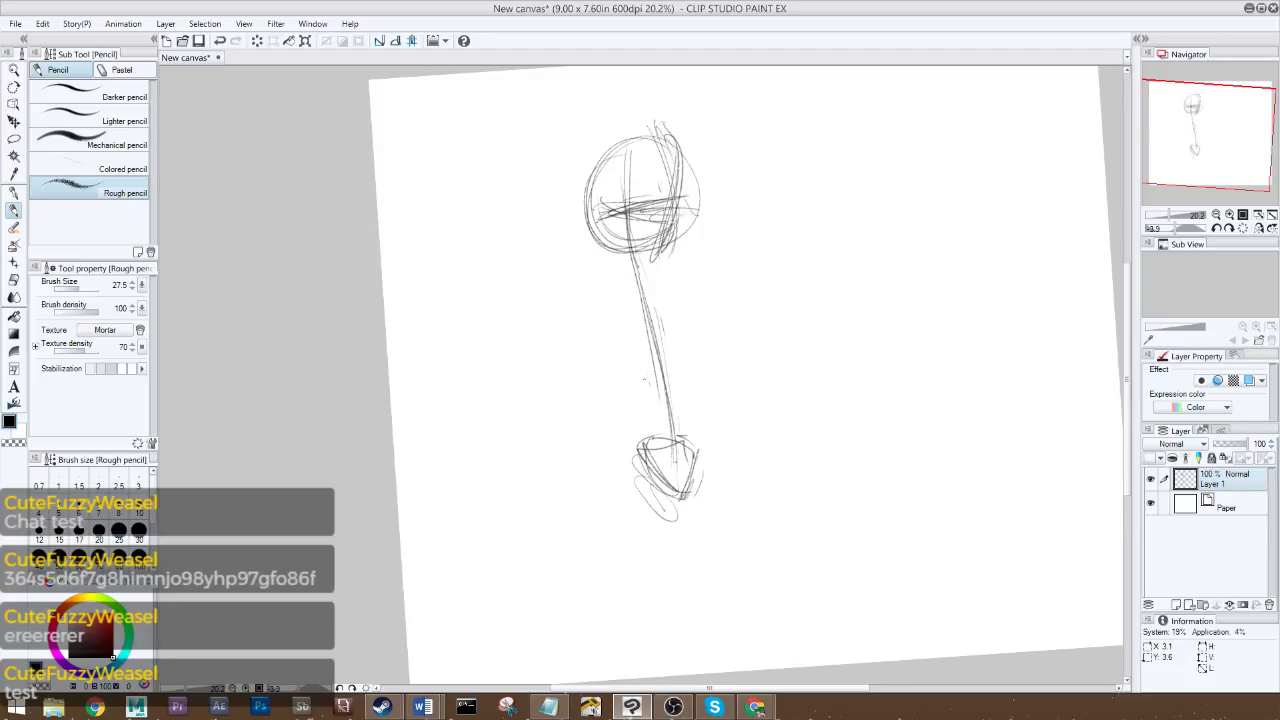
- Sketch a tapered ribcage around the upper spine, closed by a curved shoulder line
mouse_move(644, 378)
left_mouse_down()
mouse_move(624, 330)
mouse_move(648, 388)
mouse_move(625, 310)
mouse_move(628, 360)
left_mouse_up()
mouse_move(630, 274)
left_mouse_down()
mouse_move(612, 312)
mouse_move(662, 280)
mouse_move(668, 374)
left_mouse_up()
left_click_drag(678, 298, 670, 390)
left_click_drag(676, 322, 668, 380)
left_click_drag(616, 280, 676, 292)
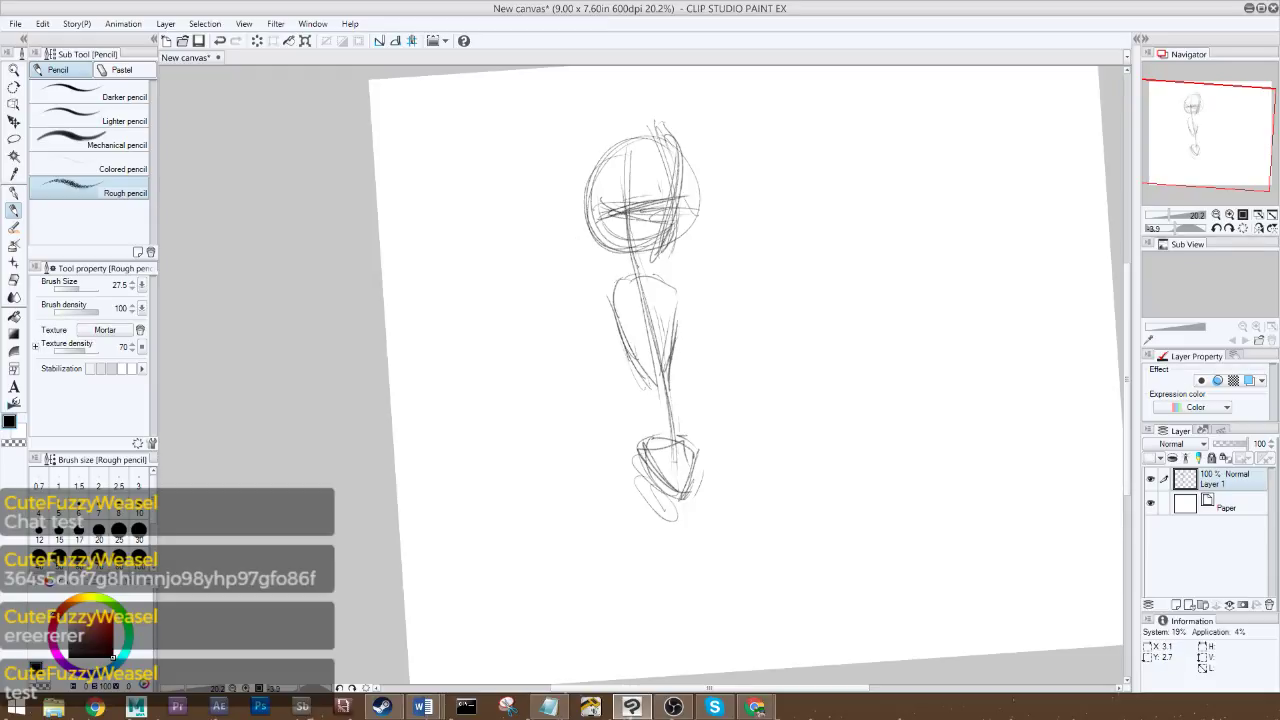
- Redraw the head as a slightly lower circle with repeated round strokes
mouse_move(648, 234)
left_mouse_down()
mouse_move(678, 168)
mouse_move(582, 190)
left_mouse_up()
mouse_move(666, 212)
left_mouse_down()
mouse_move(634, 155)
mouse_move(682, 212)
left_mouse_up()
left_click_drag(640, 156, 594, 240)
left_click_drag(600, 246, 690, 200)
left_click_drag(660, 160, 590, 210)
left_click_drag(650, 240, 676, 214)
left_click_drag(640, 158, 598, 236)
left_click_drag(604, 240, 672, 180)
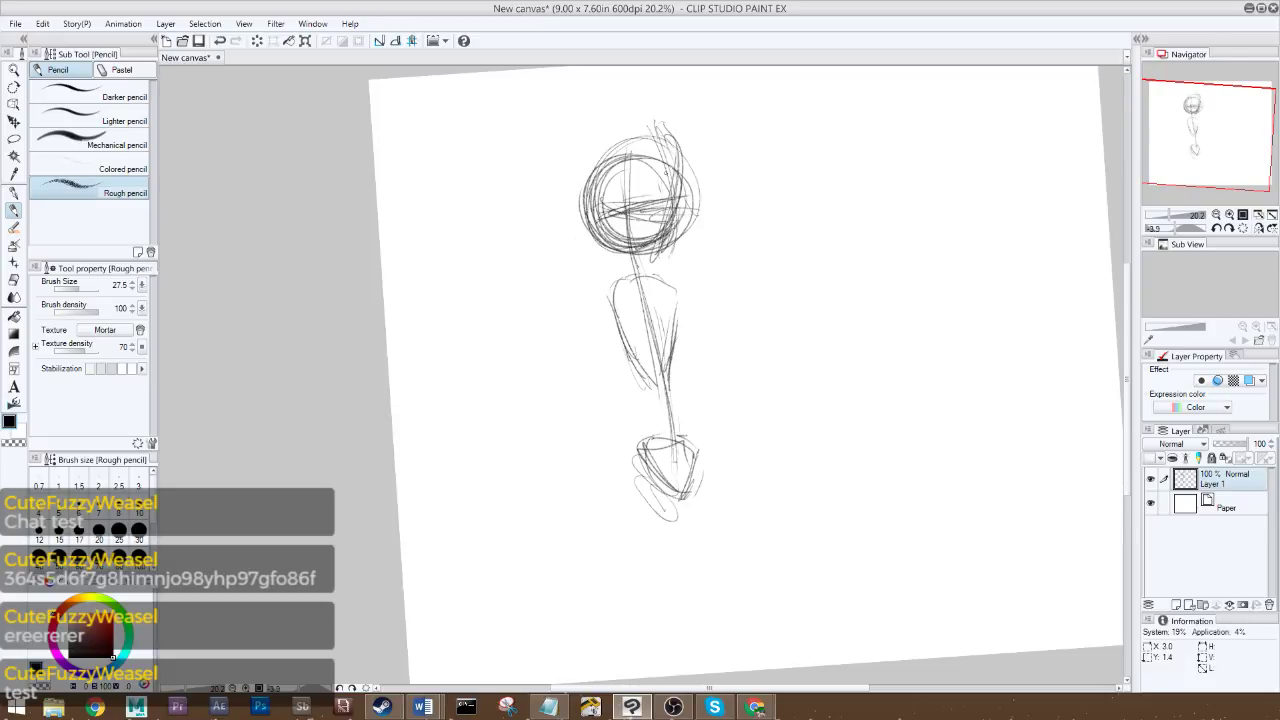
- Erase the head's messy right-hand side with the Block eraser and redraw its outline with the Rough pencil
key("e")
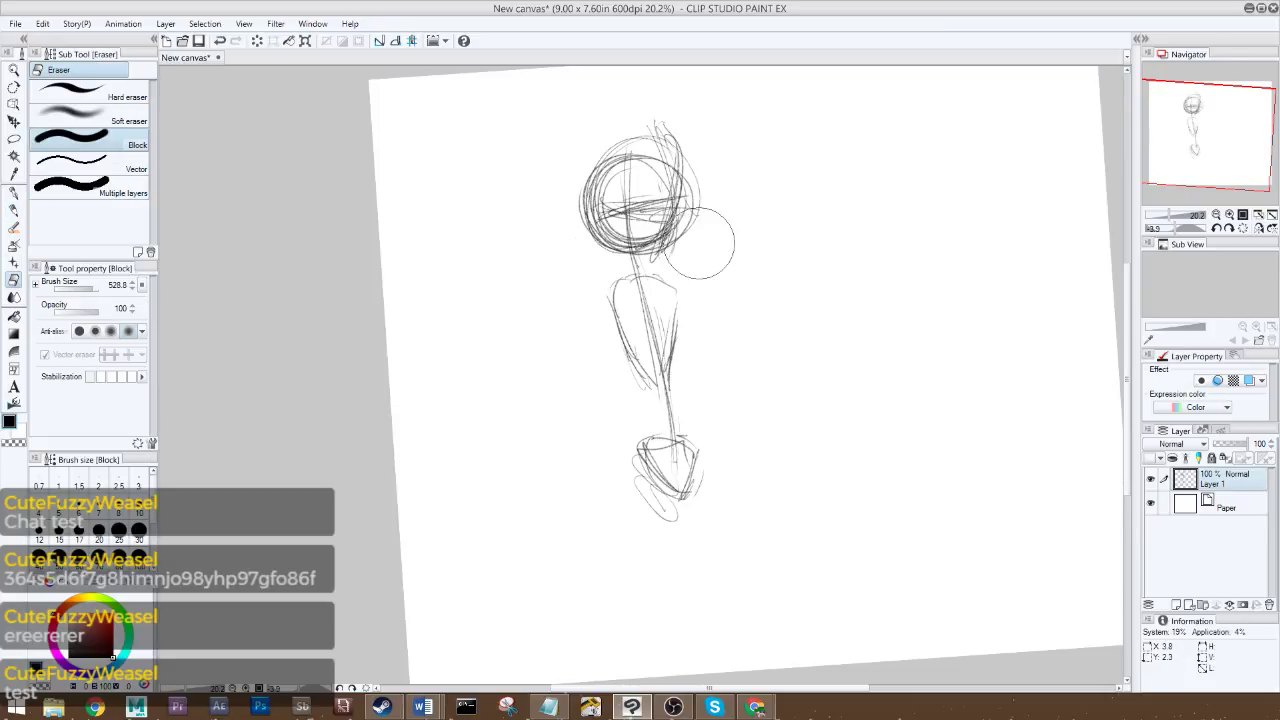
mouse_move(690, 222)
left_mouse_down()
mouse_move(717, 196)
mouse_move(654, 114)
mouse_move(666, 118)
mouse_move(654, 122)
mouse_move(719, 188)
mouse_move(701, 235)
mouse_move(711, 217)
mouse_move(636, 157)
left_mouse_up()
key("p")
mouse_move(640, 247)
left_mouse_down()
mouse_move(616, 245)
mouse_move(648, 252)
left_mouse_up()
mouse_move(611, 185)
left_mouse_down()
mouse_move(640, 158)
mouse_move(668, 174)
mouse_move(632, 238)
mouse_move(643, 138)
left_mouse_up()
mouse_move(640, 236)
left_mouse_down()
mouse_move(677, 146)
mouse_move(650, 247)
mouse_move(648, 158)
left_mouse_up()
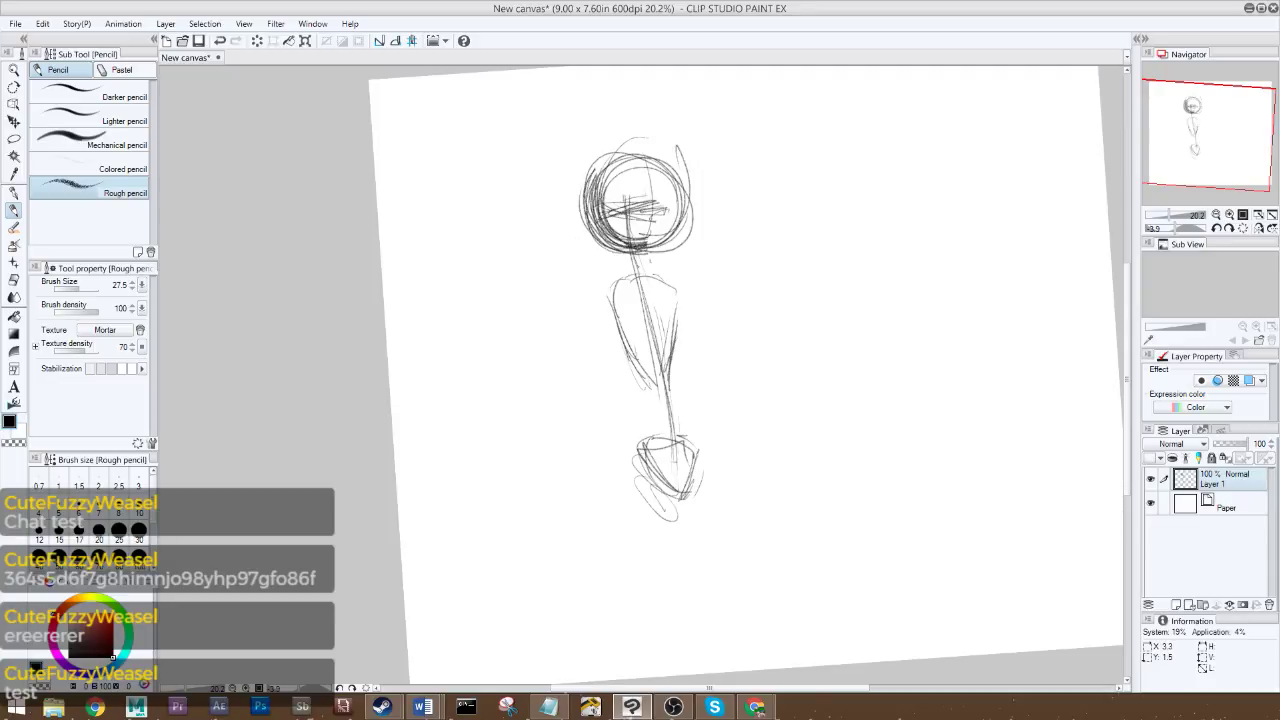
- Redraw the head's eye line and vertical face guide, and add a small arrow pointing up and right beside the head
left_click_drag(651, 204, 649, 234)
left_click_drag(598, 208, 680, 202)
mouse_move(596, 208)
left_mouse_down()
mouse_move(652, 204)
mouse_move(645, 245)
left_mouse_up()
mouse_move(666, 148)
left_mouse_down()
mouse_move(646, 242)
mouse_move(668, 204)
left_mouse_up()
mouse_move(630, 210)
left_mouse_down()
mouse_move(682, 200)
mouse_move(654, 242)
left_mouse_up()
left_click_drag(674, 152, 662, 214)
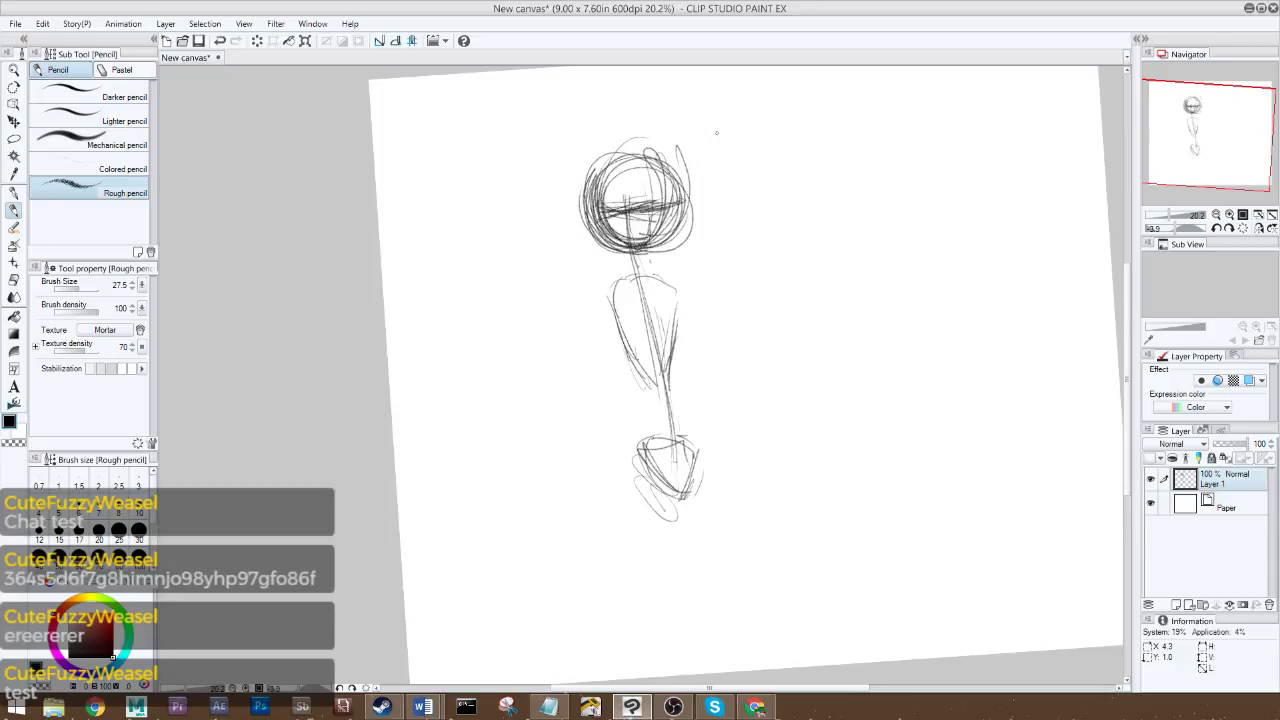
mouse_move(692, 167)
left_mouse_down()
mouse_move(697, 184)
mouse_move(725, 157)
mouse_move(717, 147)
mouse_move(734, 152)
left_mouse_up()
- Sketch both thighs down from the sides of the pelvis and mark the knees and lower legs
left_click_drag(645, 504, 645, 532)
mouse_move(702, 470)
left_mouse_down()
mouse_move(696, 497)
mouse_move(644, 538)
mouse_move(698, 512)
mouse_move(698, 484)
mouse_move(707, 545)
mouse_move(652, 514)
left_mouse_up()
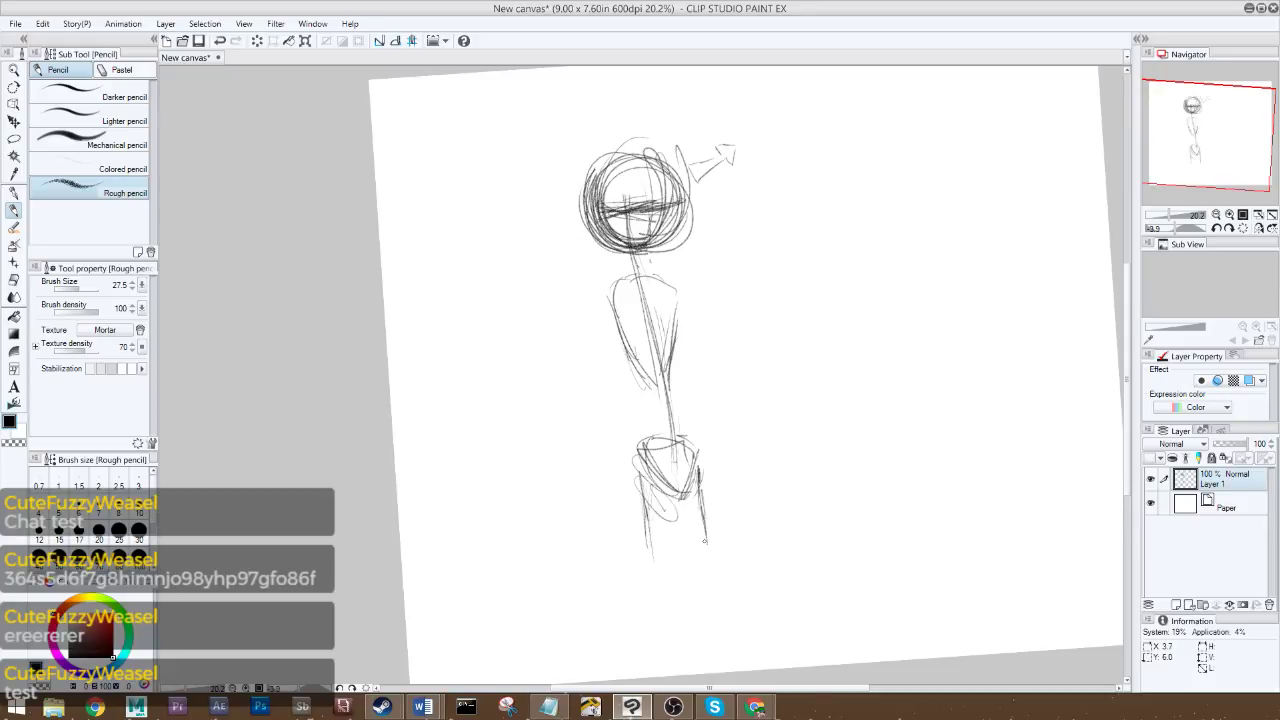
left_click_drag(702, 464, 706, 538)
left_click_drag(698, 460, 708, 547)
left_click_drag(643, 474, 645, 558)
left_click_drag(702, 470, 715, 617)
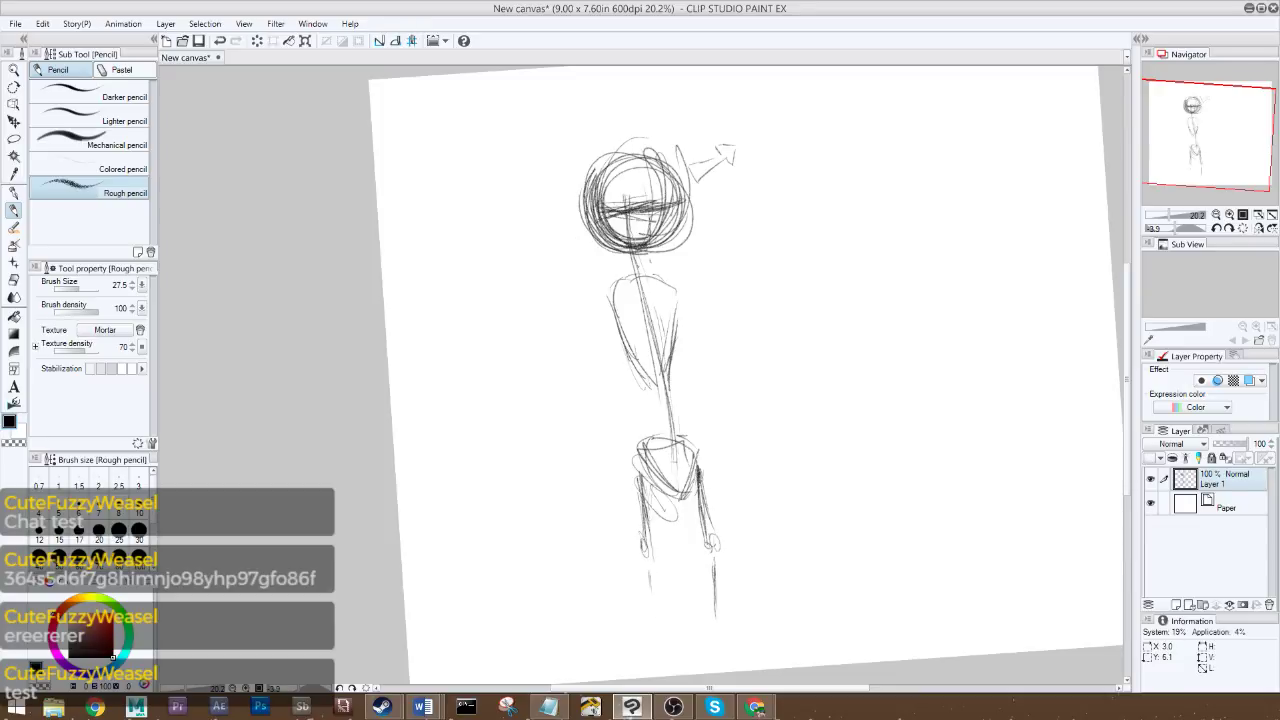
- Reinforce the knees and draw both lower legs down to the ankles
left_click_drag(702, 518, 716, 588)
left_click_drag(711, 520, 717, 604)
left_click_drag(642, 542, 652, 622)
left_click_drag(637, 478, 641, 497)
left_click_drag(643, 553, 642, 627)
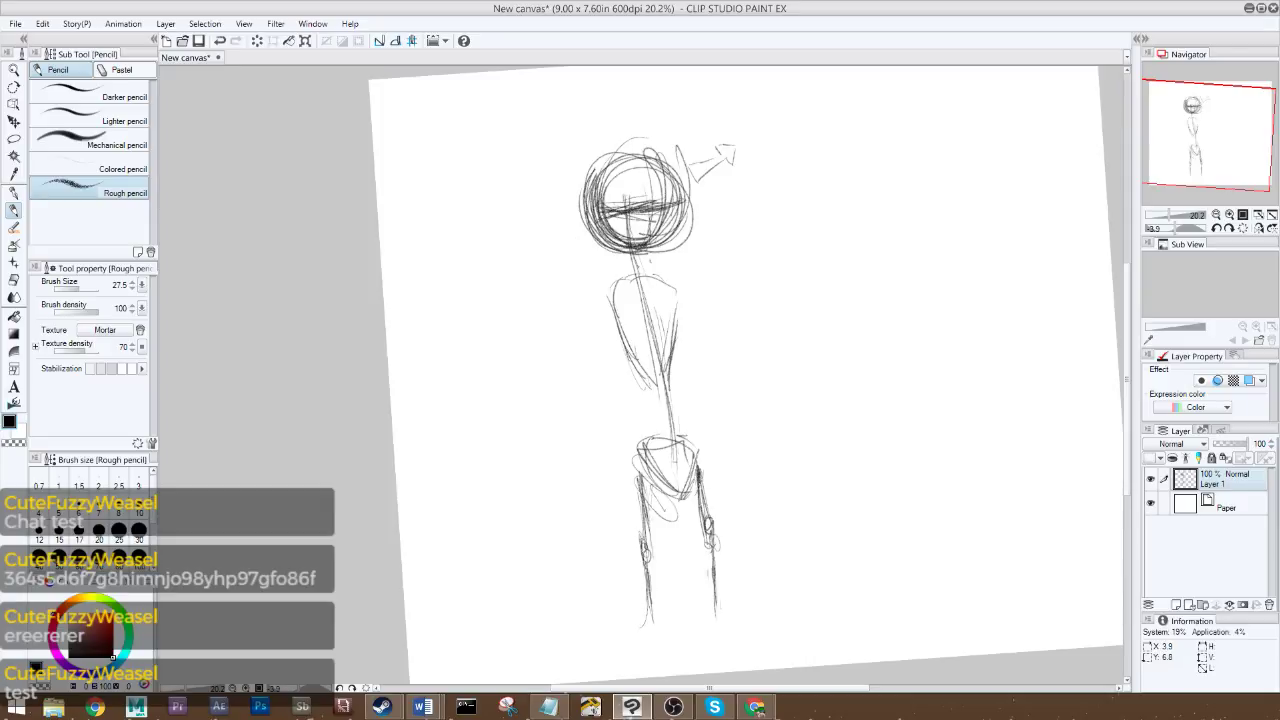
left_click_drag(716, 538, 720, 600)
mouse_move(720, 530)
left_mouse_down()
mouse_move(711, 612)
mouse_move(720, 560)
left_mouse_up()
mouse_move(700, 482)
left_mouse_down()
mouse_move(722, 536)
mouse_move(714, 524)
left_mouse_up()
left_click_drag(641, 505, 646, 550)
- Draw a front-facing wedge foot under the left-hand leg and a sideways foot under the right-hand leg
mouse_move(632, 651)
left_mouse_down()
mouse_move(669, 647)
mouse_move(644, 645)
mouse_move(652, 658)
mouse_move(640, 642)
mouse_move(630, 656)
mouse_move(668, 643)
mouse_move(621, 645)
mouse_move(629, 635)
mouse_move(618, 650)
mouse_move(644, 624)
left_mouse_up()
mouse_move(640, 624)
left_mouse_down()
mouse_move(662, 632)
mouse_move(662, 652)
mouse_move(642, 626)
left_mouse_up()
left_click_drag(626, 654, 644, 624)
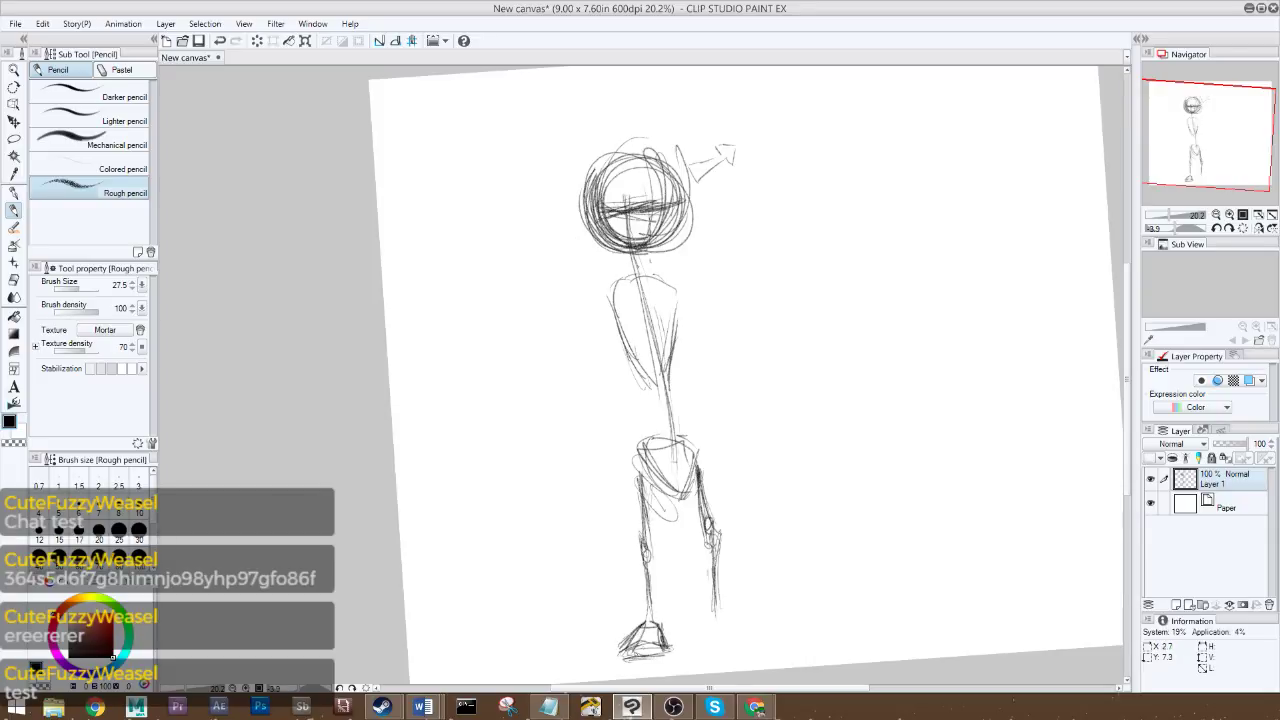
left_click_drag(730, 630, 780, 624)
mouse_move(750, 622)
left_mouse_down()
mouse_move(764, 618)
mouse_move(728, 614)
mouse_move(740, 630)
left_mouse_up()
mouse_move(736, 628)
left_mouse_down()
mouse_move(754, 616)
mouse_move(740, 618)
left_mouse_up()
mouse_move(716, 620)
left_mouse_down()
mouse_move(780, 622)
mouse_move(758, 612)
left_mouse_up()
mouse_move(628, 650)
left_mouse_down()
mouse_move(644, 634)
mouse_move(668, 640)
left_mouse_up()
mouse_move(648, 634)
left_mouse_down()
mouse_move(662, 618)
mouse_move(650, 632)
left_mouse_up()
left_click_drag(630, 640, 648, 626)
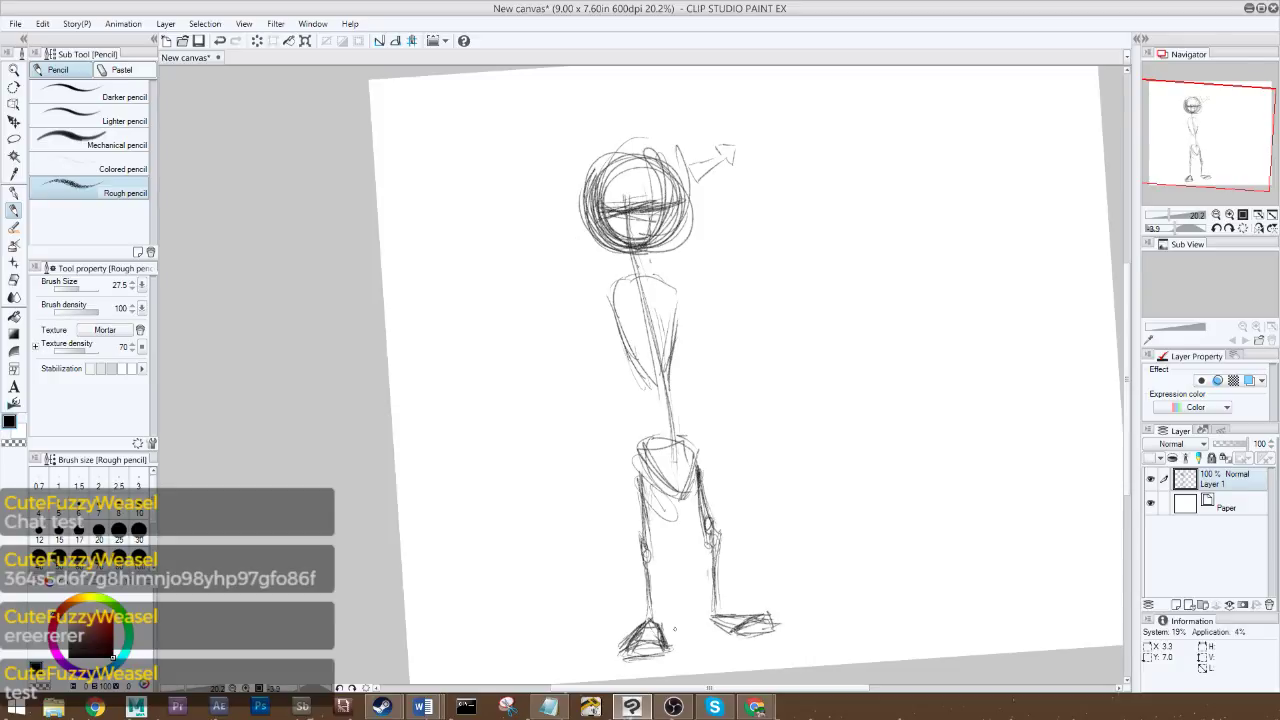
- Draw small circular hip joints at the tops of both thighs
left_click_drag(704, 500, 710, 530)
mouse_move(690, 462)
left_mouse_down()
mouse_move(698, 484)
mouse_move(642, 486)
mouse_move(646, 546)
left_mouse_up()
left_click_drag(642, 462, 646, 536)
mouse_move(698, 480)
left_mouse_down()
mouse_move(708, 528)
mouse_move(696, 474)
left_mouse_up()
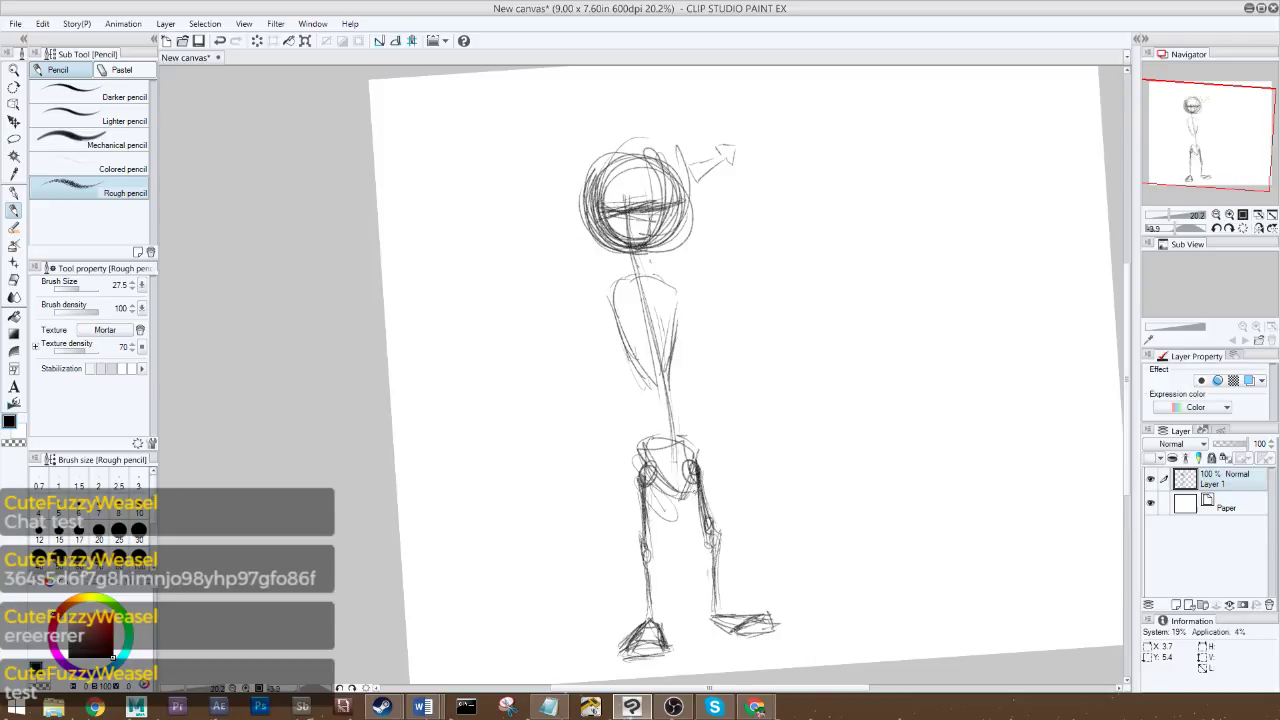
- Add a shoulder line and centre line to the ribcage and a hip line across the pelvis
mouse_move(613, 311)
left_mouse_down()
mouse_move(681, 293)
mouse_move(666, 299)
mouse_move(658, 386)
left_mouse_up()
mouse_move(644, 276)
left_mouse_down()
mouse_move(662, 372)
mouse_move(660, 354)
left_mouse_up()
mouse_move(672, 448)
left_mouse_down()
mouse_move(678, 500)
mouse_move(678, 474)
mouse_move(696, 468)
left_mouse_up()
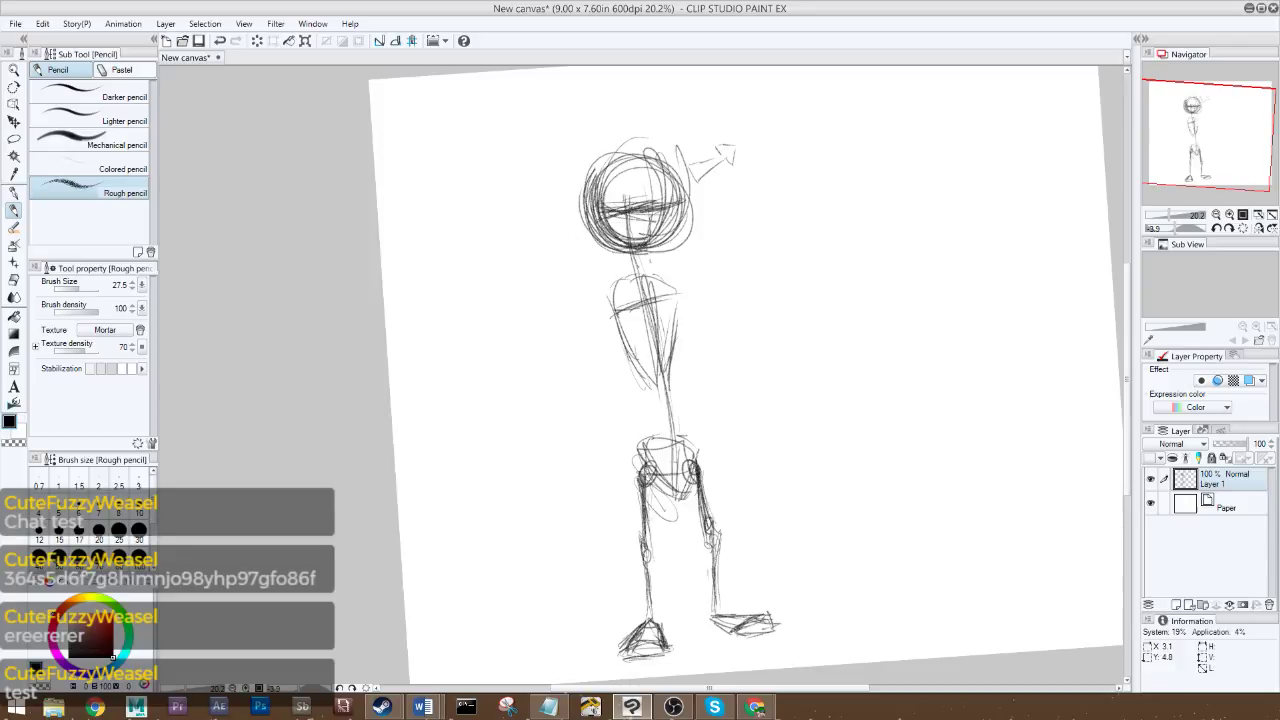
- Connect the ribcage to the pelvis with long diagonal lines crossing at the waist and a line down the torso's right-hand side
mouse_move(646, 384)
left_mouse_down()
mouse_move(638, 468)
mouse_move(642, 374)
left_mouse_up()
left_click_drag(680, 446, 638, 366)
mouse_move(654, 422)
left_mouse_down()
mouse_move(642, 460)
mouse_move(652, 448)
left_mouse_up()
left_click_drag(668, 314, 666, 386)
left_click_drag(610, 306, 630, 446)
left_click_drag(662, 320, 646, 440)
left_click_drag(644, 360, 630, 422)
left_click_drag(624, 316, 616, 356)
mouse_move(694, 464)
left_mouse_down()
mouse_move(669, 376)
mouse_move(690, 458)
left_mouse_up()
left_click_drag(681, 294, 694, 498)
- Darken the lower pelvis, the line between the hip joints and the upper thigh contours
mouse_move(698, 490)
left_mouse_down()
mouse_move(662, 496)
mouse_move(678, 502)
left_mouse_up()
mouse_move(652, 494)
left_mouse_down()
mouse_move(688, 498)
mouse_move(668, 496)
left_mouse_up()
left_click_drag(656, 494, 668, 488)
mouse_move(684, 460)
left_mouse_down()
mouse_move(694, 480)
mouse_move(690, 456)
mouse_move(702, 452)
mouse_move(706, 482)
left_mouse_up()
left_click_drag(704, 458, 708, 514)
left_click_drag(706, 456, 646, 474)
mouse_move(646, 478)
left_mouse_down()
mouse_move(688, 476)
mouse_move(660, 474)
left_mouse_up()
left_click_drag(647, 550, 648, 470)
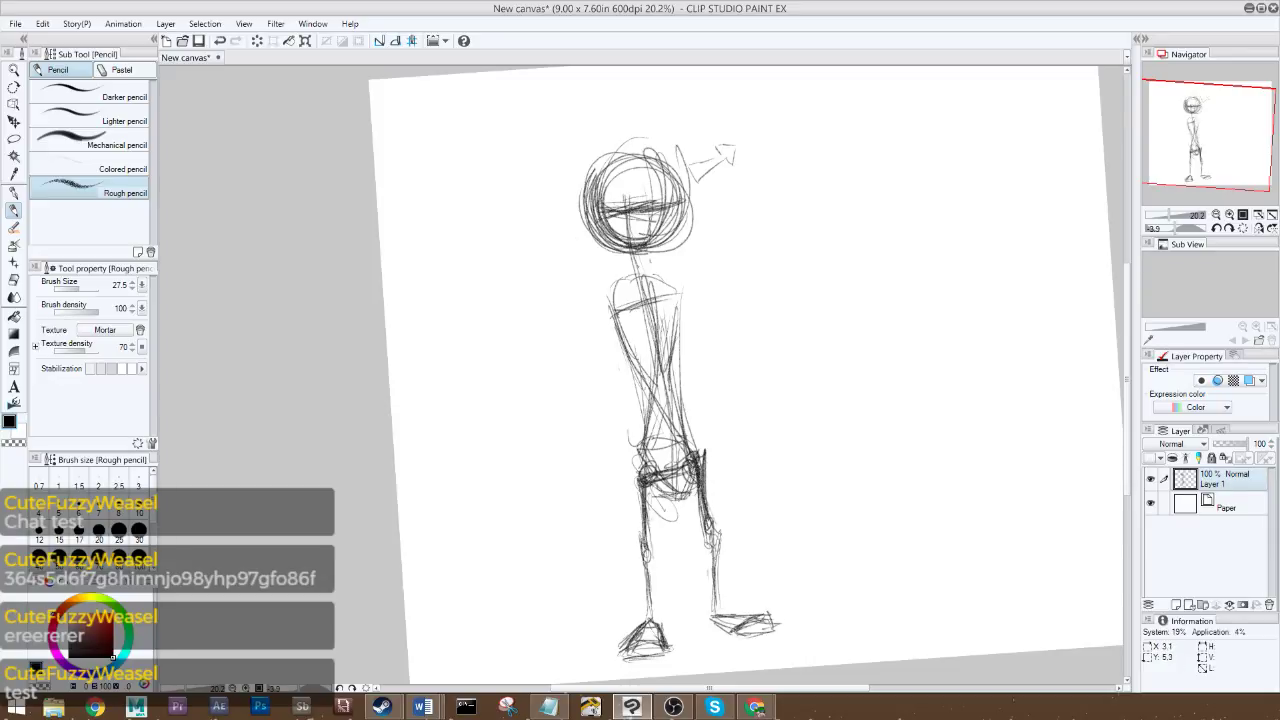
left_click_drag(709, 507, 702, 463)
- Try round shoulder joints at both ends of the shoulder line with thin arm lines hanging beside the torso
mouse_move(620, 322)
left_mouse_down()
mouse_move(611, 335)
mouse_move(617, 308)
mouse_move(607, 324)
left_mouse_up()
mouse_move(672, 306)
left_mouse_down()
mouse_move(676, 318)
mouse_move(664, 312)
mouse_move(678, 292)
mouse_move(602, 326)
mouse_move(622, 306)
mouse_move(606, 386)
left_mouse_up()
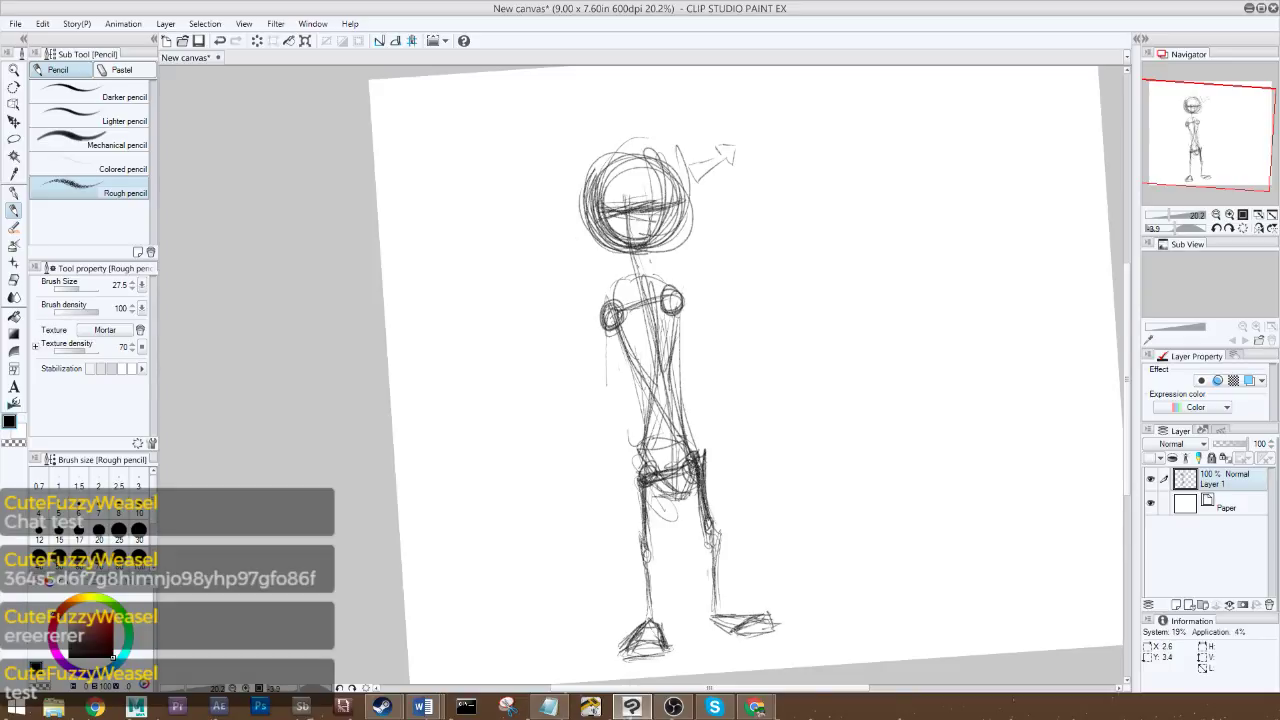
left_click_drag(604, 330, 604, 356)
left_click_drag(610, 314, 616, 390)
mouse_move(680, 306)
left_mouse_down()
mouse_move(698, 370)
mouse_move(698, 356)
left_mouse_up()
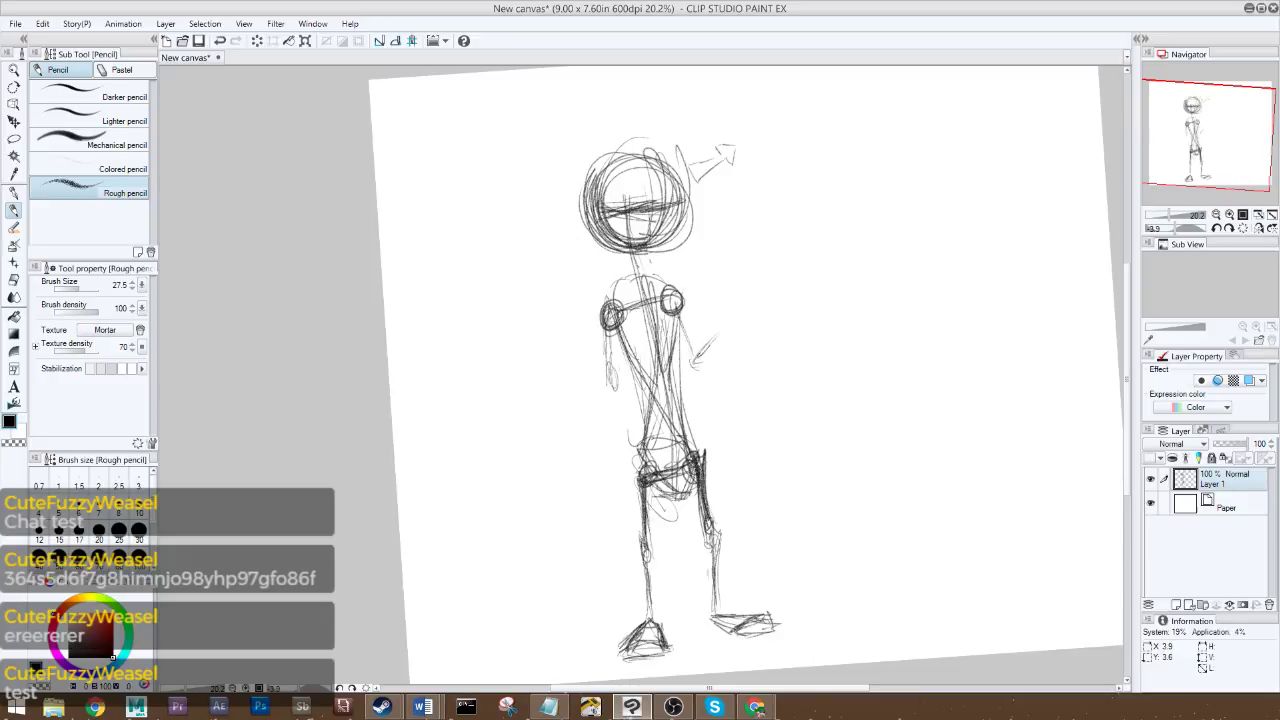
- Erase the shoulder joints and thin arms, and redraw both shoulder joints slightly higher with the rough pencil
key("e")
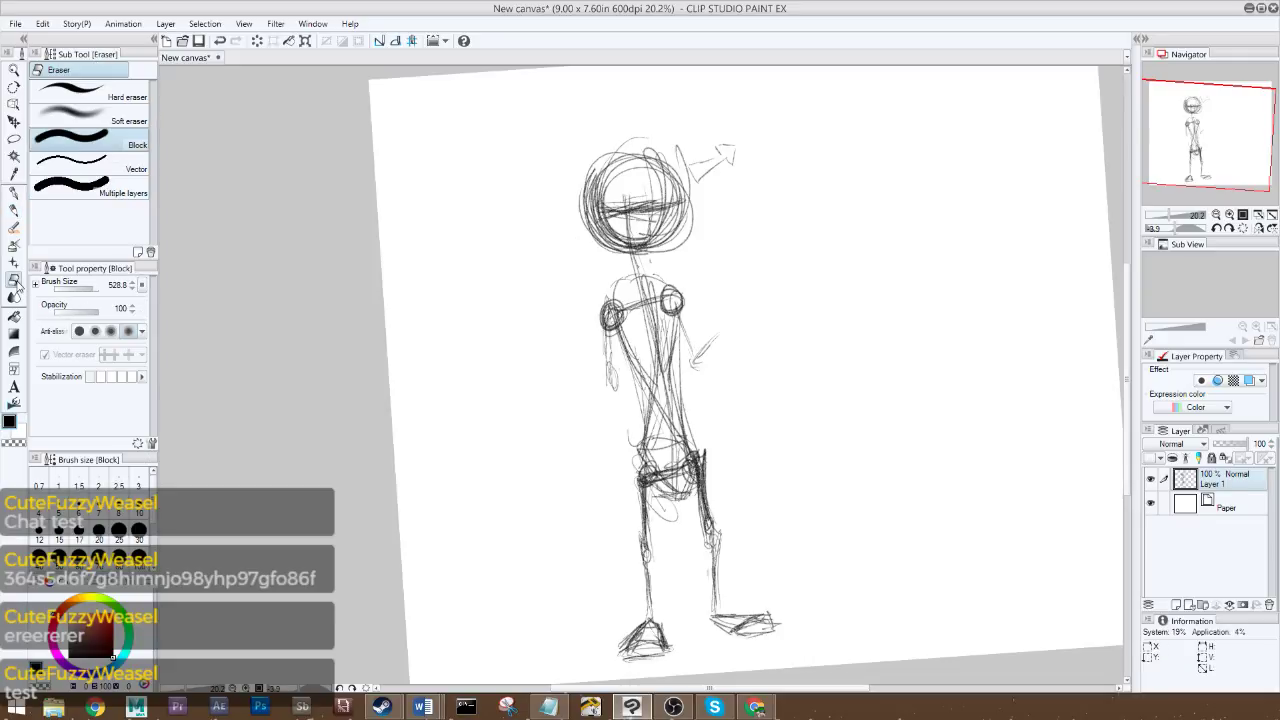
mouse_move(591, 311)
left_mouse_down()
mouse_move(608, 380)
mouse_move(580, 320)
mouse_move(592, 336)
left_mouse_up()
mouse_move(705, 345)
left_mouse_down()
mouse_move(700, 309)
mouse_move(720, 320)
left_mouse_up()
key("p")
mouse_move(610, 284)
left_mouse_down()
mouse_move(658, 298)
mouse_move(675, 276)
mouse_move(666, 290)
mouse_move(668, 278)
mouse_move(606, 300)
mouse_move(616, 292)
mouse_move(640, 385)
left_mouse_up()
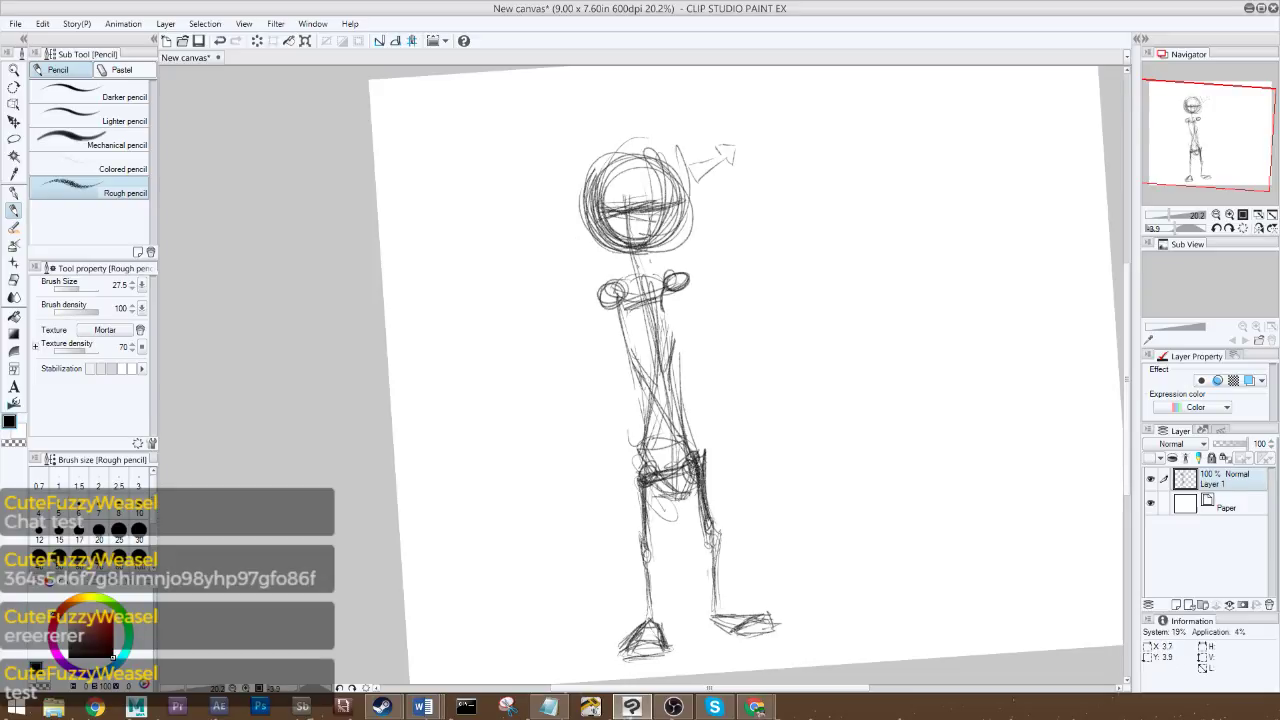
- Redraw the torso's side contours from the shoulders to the hips and connect the shoulder joints with a line
mouse_move(674, 322)
left_mouse_down()
mouse_move(696, 454)
mouse_move(676, 284)
mouse_move(679, 356)
left_mouse_up()
left_click_drag(613, 302, 646, 454)
left_click_drag(610, 296, 641, 446)
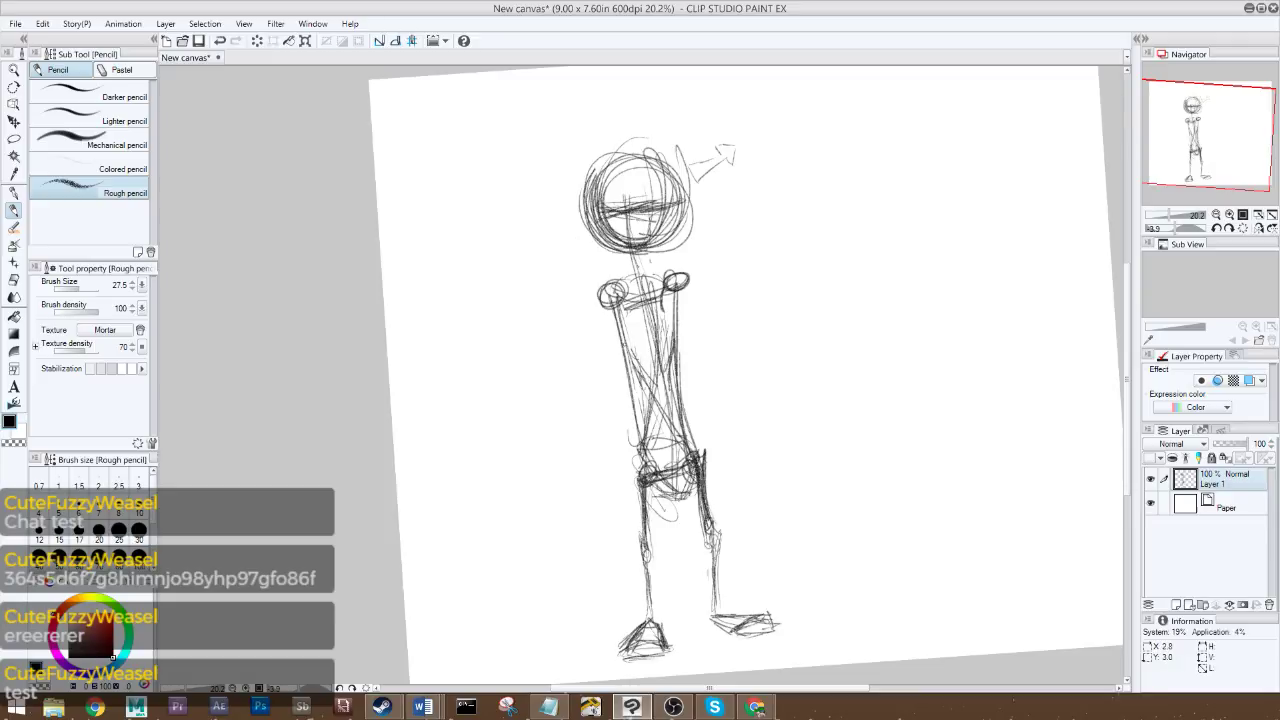
left_click_drag(620, 342, 642, 426)
left_click_drag(636, 282, 674, 279)
mouse_move(626, 280)
left_mouse_down()
mouse_move(664, 268)
mouse_move(676, 284)
mouse_move(604, 306)
mouse_move(638, 414)
left_mouse_up()
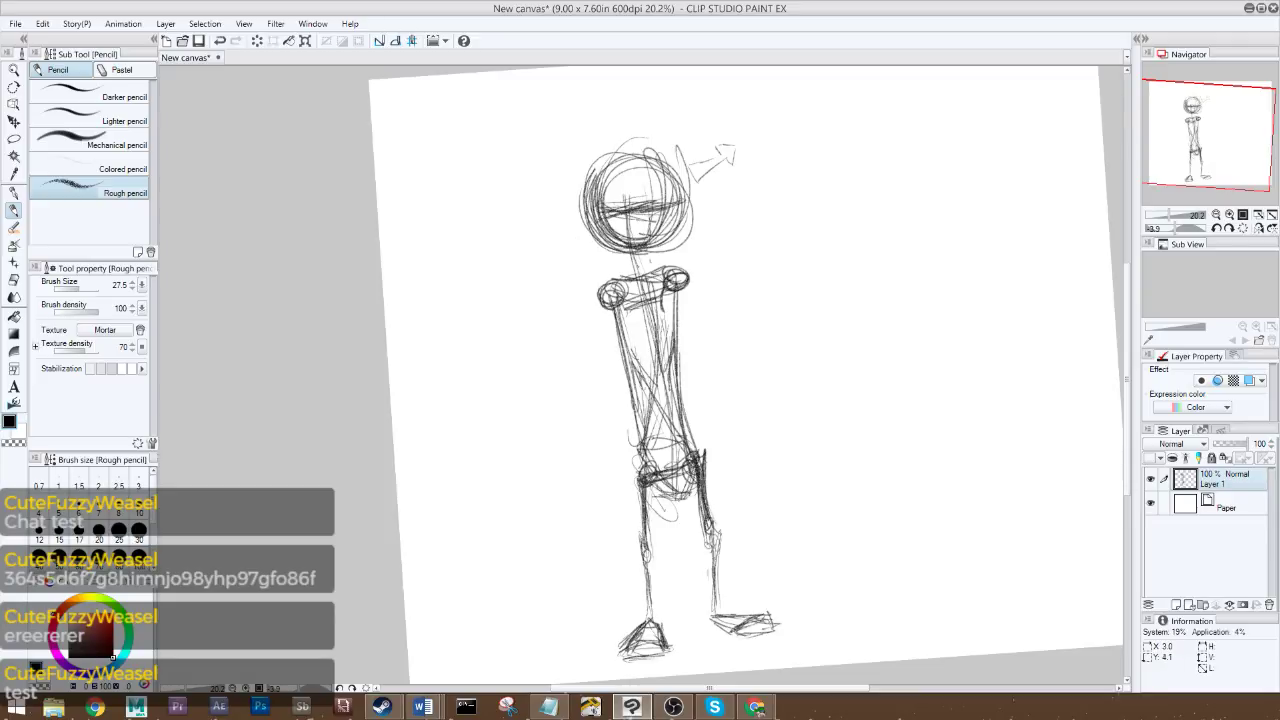
left_click_drag(618, 310, 640, 446)
- Sketch the left-hand arm hanging from its shoulder joint, bent at the elbow with the hand against the torso
mouse_move(626, 338)
left_mouse_down()
mouse_move(604, 302)
mouse_move(622, 276)
mouse_move(662, 278)
mouse_move(674, 262)
mouse_move(676, 286)
mouse_move(612, 300)
mouse_move(606, 366)
left_mouse_up()
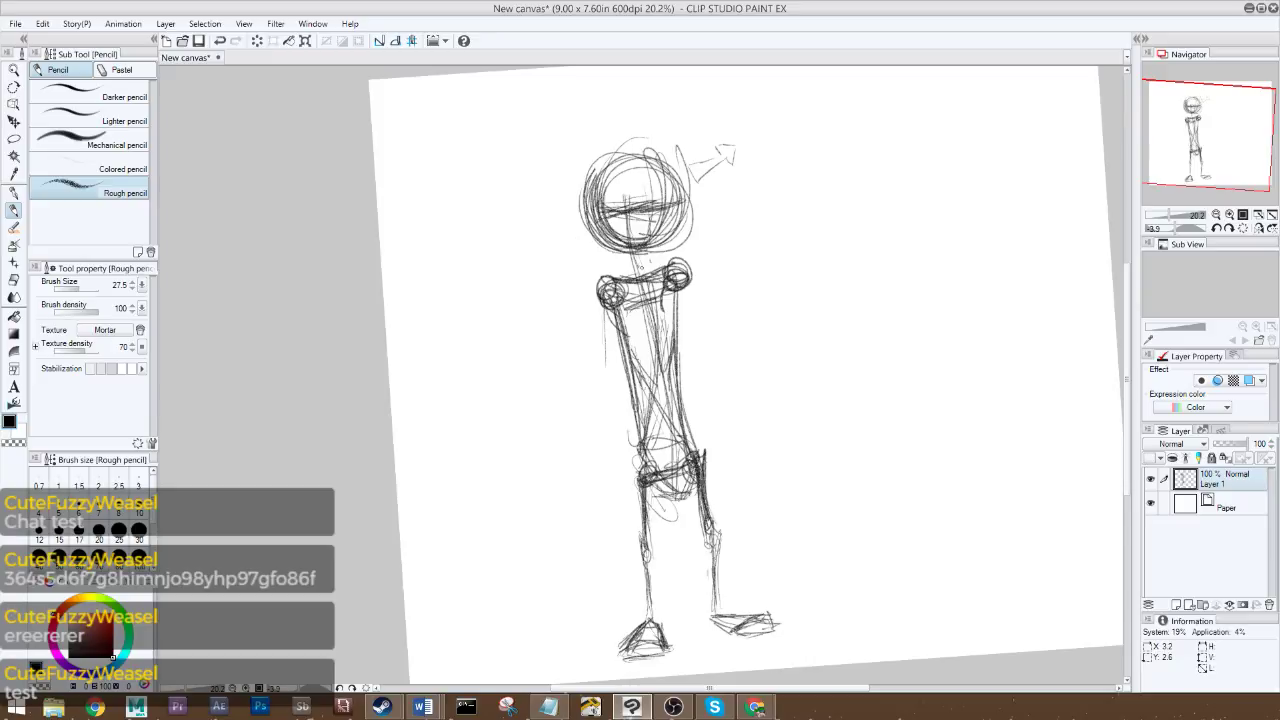
left_click_drag(606, 288, 614, 373)
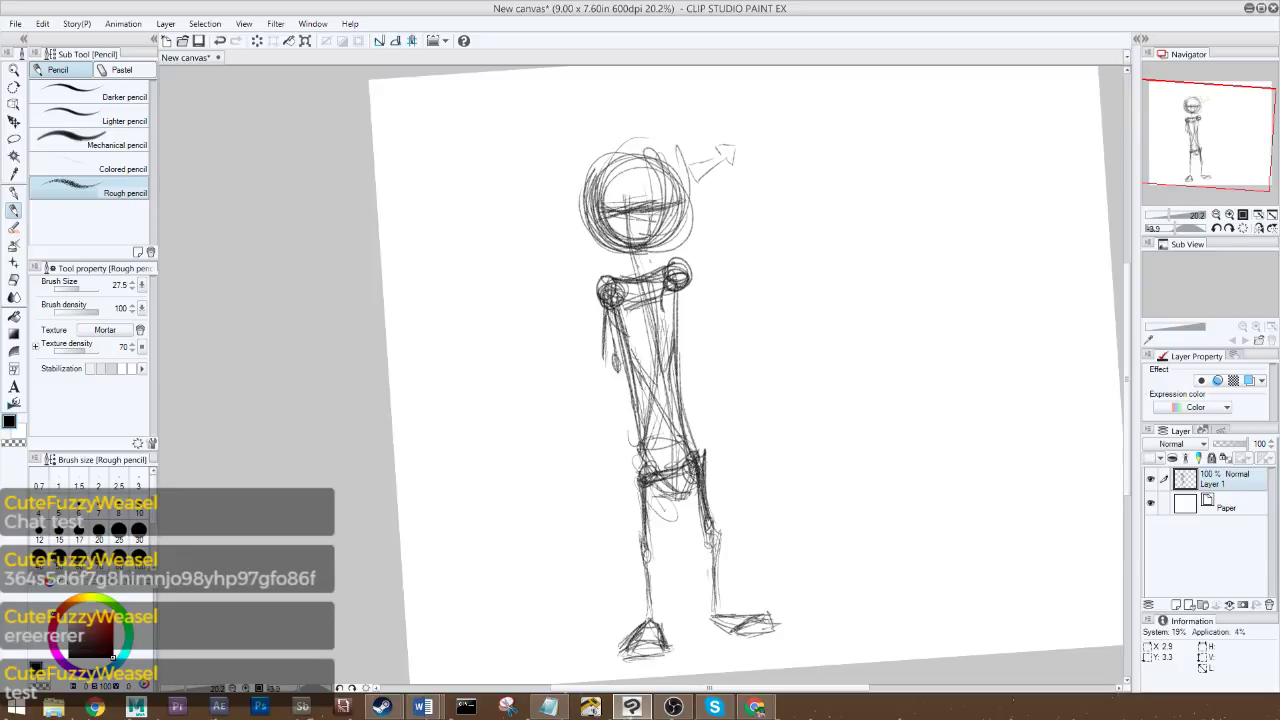
left_click_drag(607, 280, 613, 297)
mouse_move(612, 354)
left_mouse_down()
mouse_move(624, 368)
mouse_move(634, 350)
mouse_move(614, 342)
left_mouse_up()
mouse_move(622, 348)
left_mouse_down()
mouse_move(608, 330)
mouse_move(636, 335)
mouse_move(642, 353)
left_mouse_up()
mouse_move(628, 324)
left_mouse_down()
mouse_move(638, 335)
mouse_move(615, 317)
mouse_move(627, 343)
left_mouse_up()
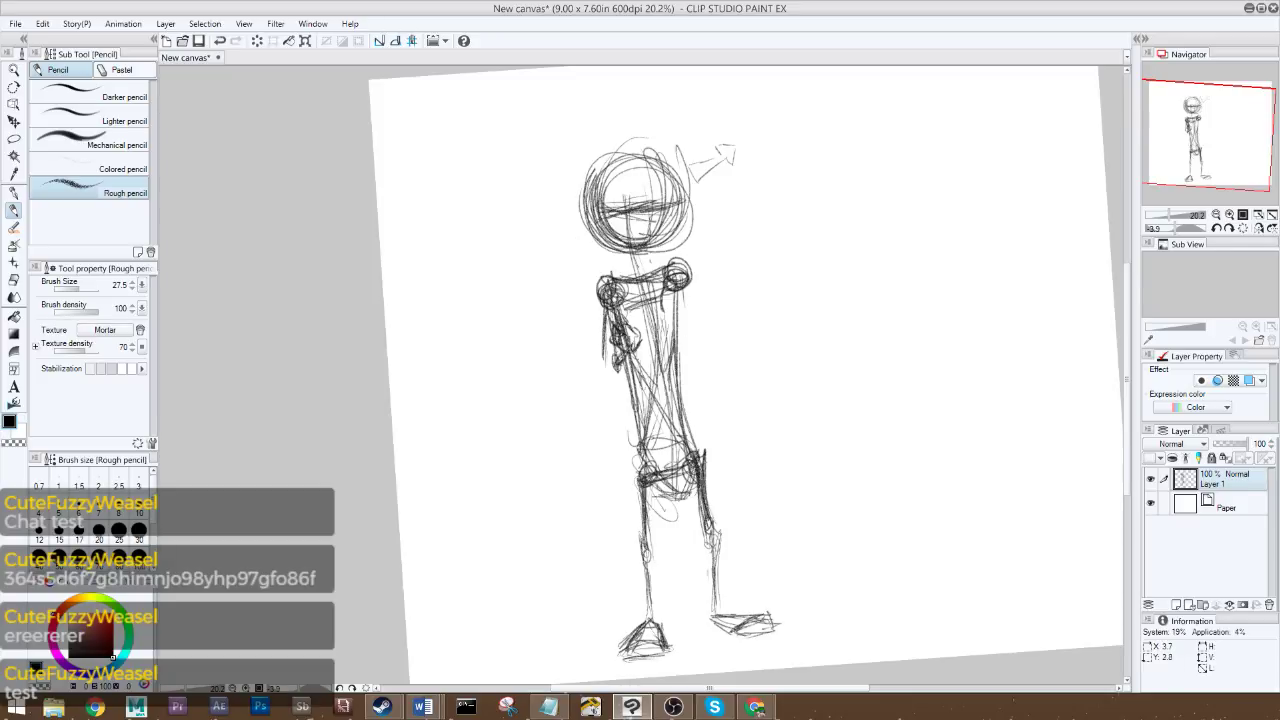
- Sketch the right-hand arm bent upward at the elbow, with a raised hand beside the chest
mouse_move(689, 313)
left_mouse_down()
mouse_move(687, 343)
mouse_move(734, 289)
mouse_move(712, 278)
mouse_move(708, 292)
mouse_move(728, 298)
mouse_move(730, 284)
mouse_move(730, 316)
mouse_move(711, 306)
mouse_move(694, 342)
left_mouse_up()
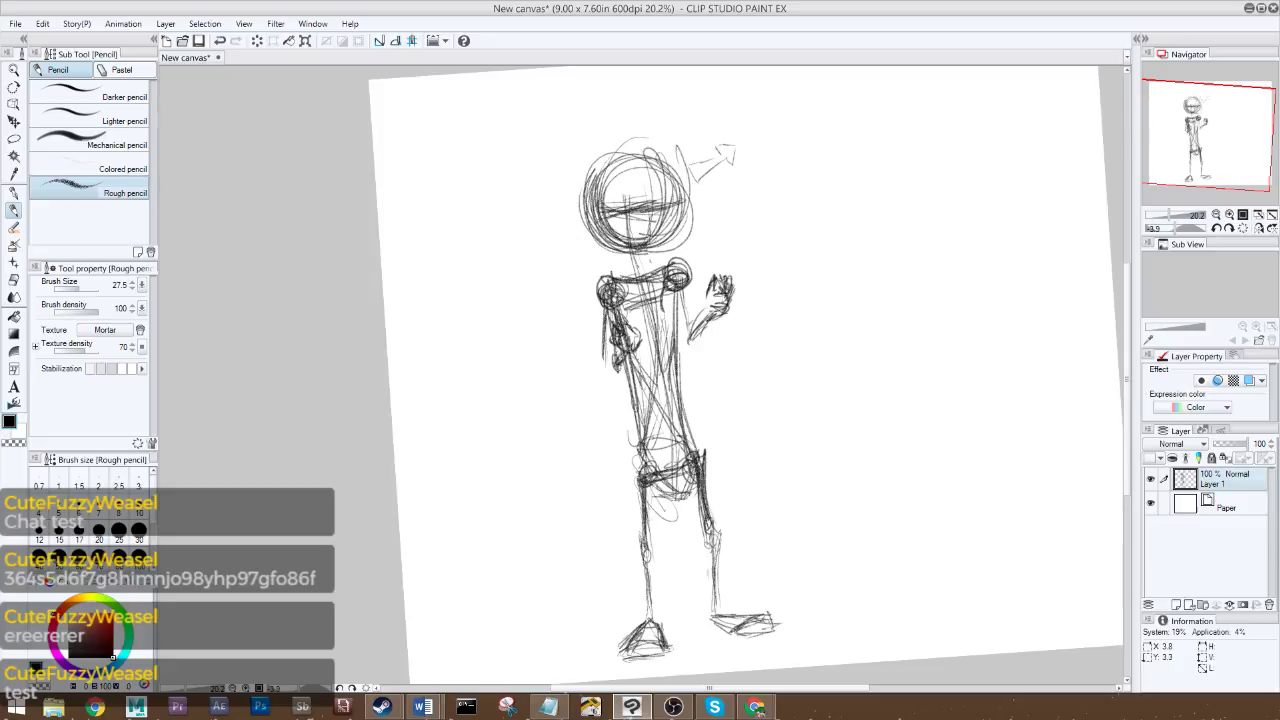
mouse_move(710, 298)
left_mouse_down()
mouse_move(690, 324)
mouse_move(696, 340)
mouse_move(686, 346)
mouse_move(676, 328)
left_mouse_up()
left_click_drag(694, 270, 684, 336)
mouse_move(686, 292)
left_mouse_down()
mouse_move(672, 344)
mouse_move(688, 316)
left_mouse_up()
left_click_drag(690, 266, 686, 318)
- Thicken and darken the contours of both arms, extending the raised arm's elbow slightly downward
mouse_move(604, 304)
left_mouse_down()
mouse_move(606, 364)
mouse_move(636, 350)
mouse_move(612, 374)
mouse_move(606, 356)
mouse_move(604, 376)
mouse_move(600, 336)
mouse_move(618, 322)
left_mouse_up()
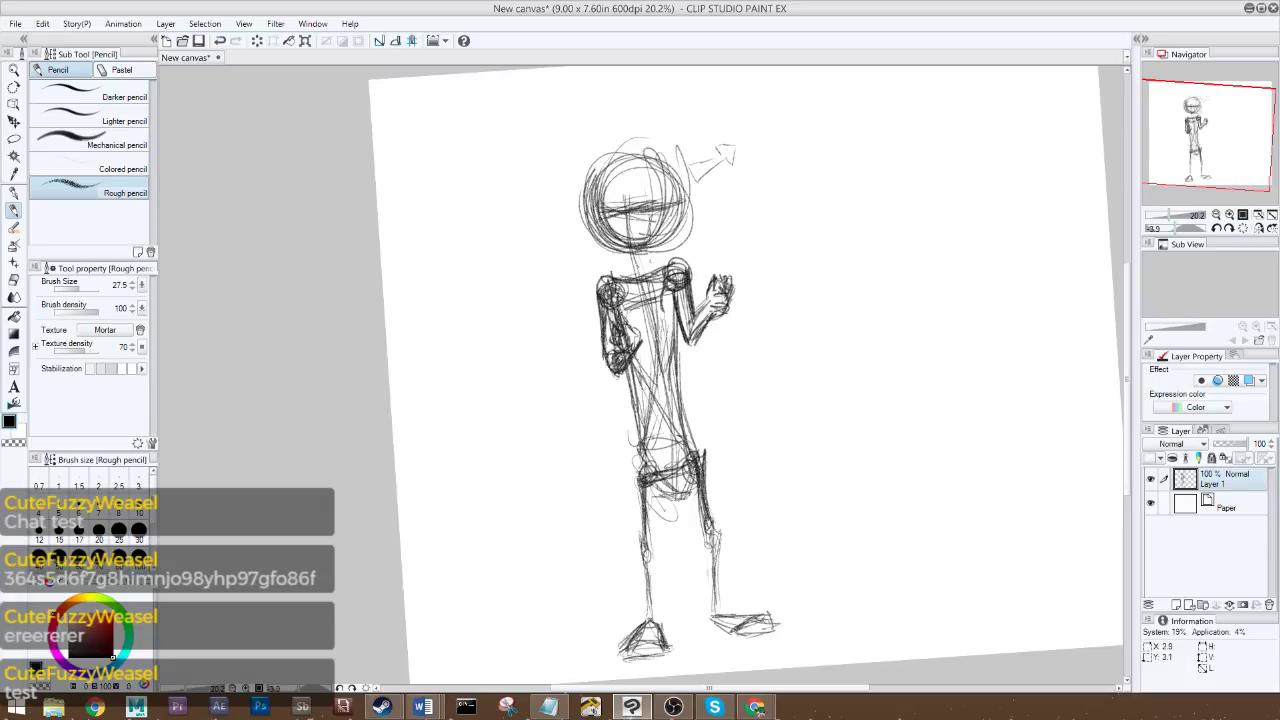
mouse_move(666, 286)
left_mouse_down()
mouse_move(692, 346)
mouse_move(676, 364)
mouse_move(690, 364)
mouse_move(716, 308)
mouse_move(694, 358)
mouse_move(690, 308)
left_mouse_up()
left_click_drag(696, 288, 672, 300)
left_click_drag(684, 300, 672, 352)
left_click_drag(690, 348, 692, 366)
left_click_drag(720, 324, 696, 344)
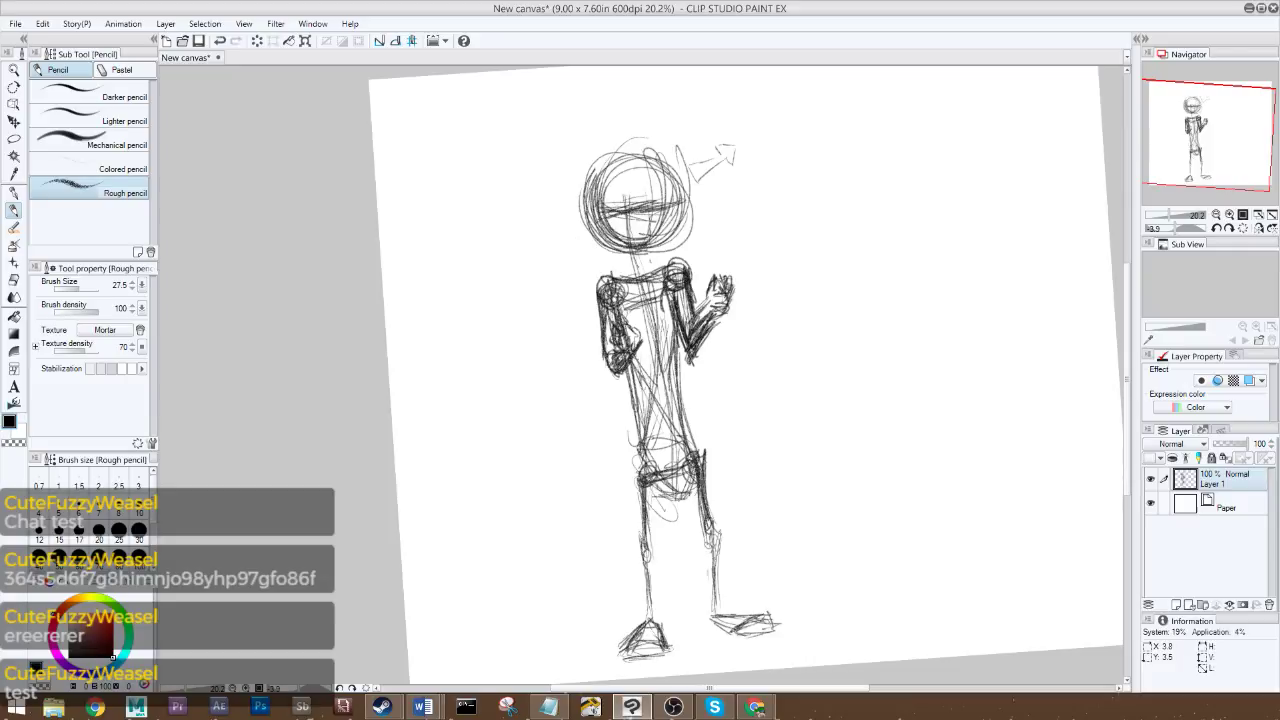
- Trim the excess strokes below the raised arm's elbow with a 49.7 block eraser and touch up its forearm in pencil
key("e")
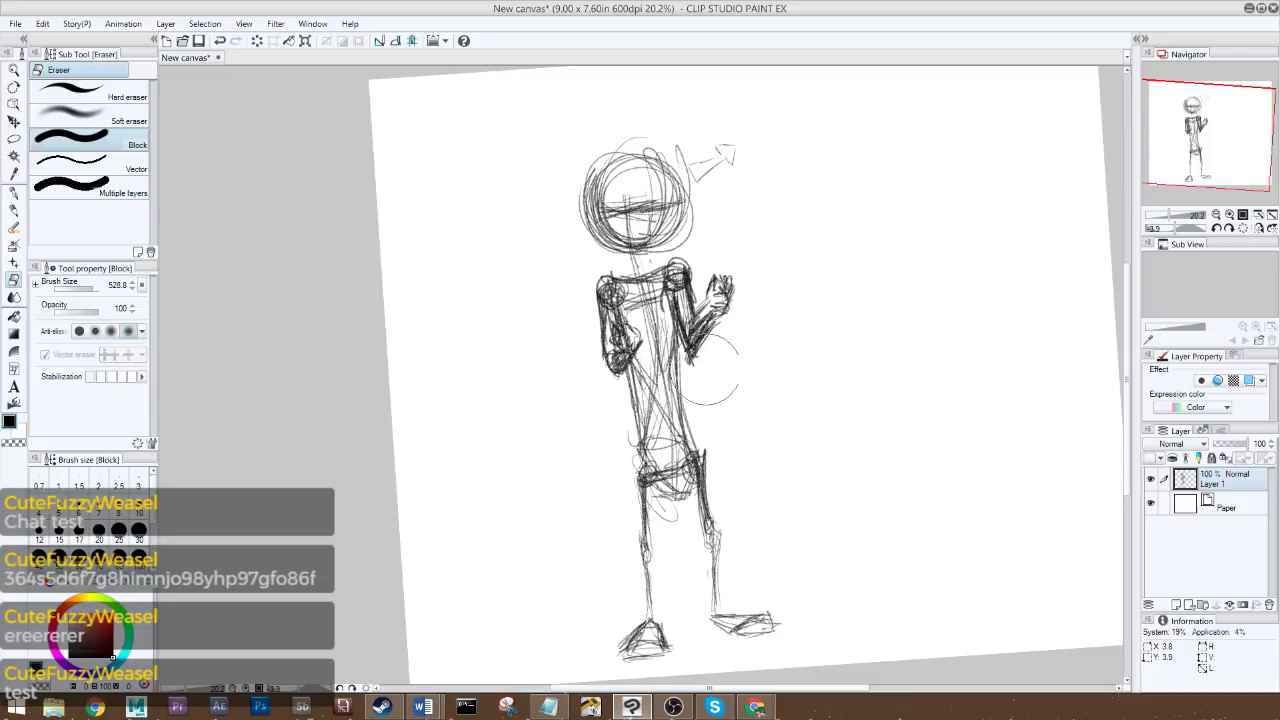
left_click_drag(86, 289, 81, 287)
mouse_move(698, 364)
left_mouse_down()
mouse_move(712, 328)
mouse_move(680, 350)
left_mouse_up()
key("p")
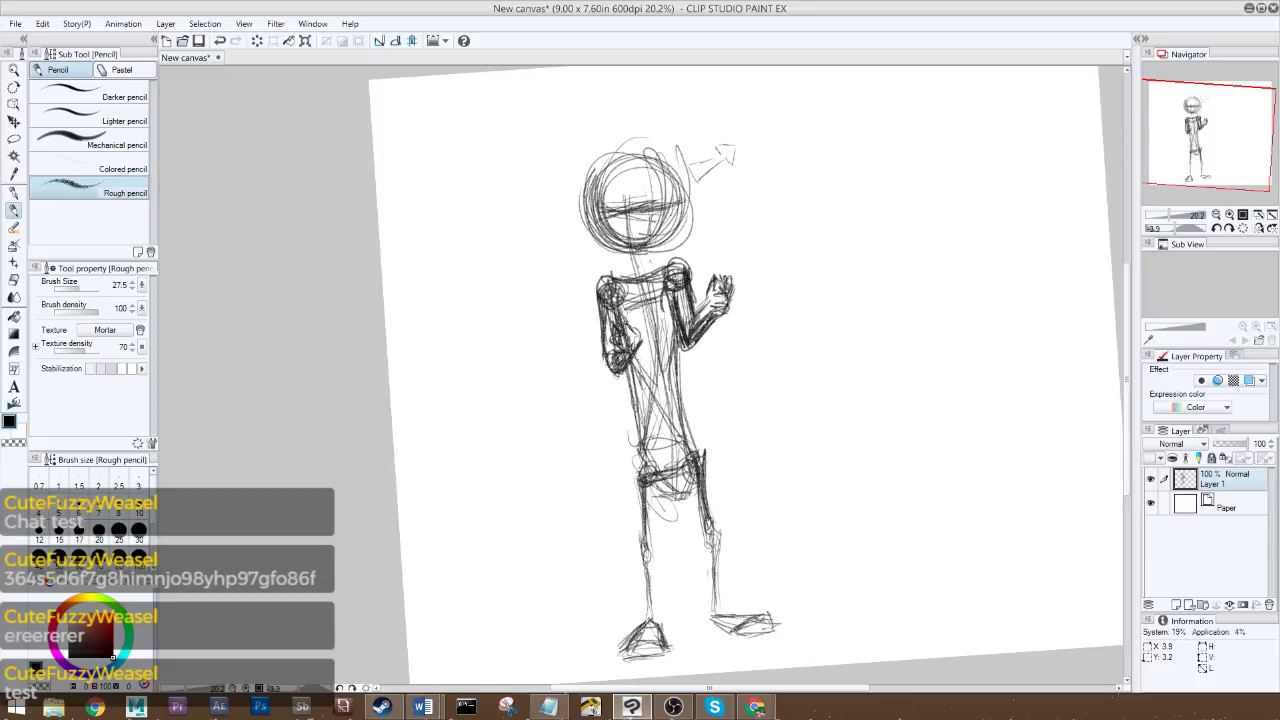
mouse_move(704, 302)
left_mouse_down()
mouse_move(688, 328)
mouse_move(696, 320)
left_mouse_up()
- Erase the stray strokes inside the left-hand arm and redraw its hand over the torso
left_click(15, 281)
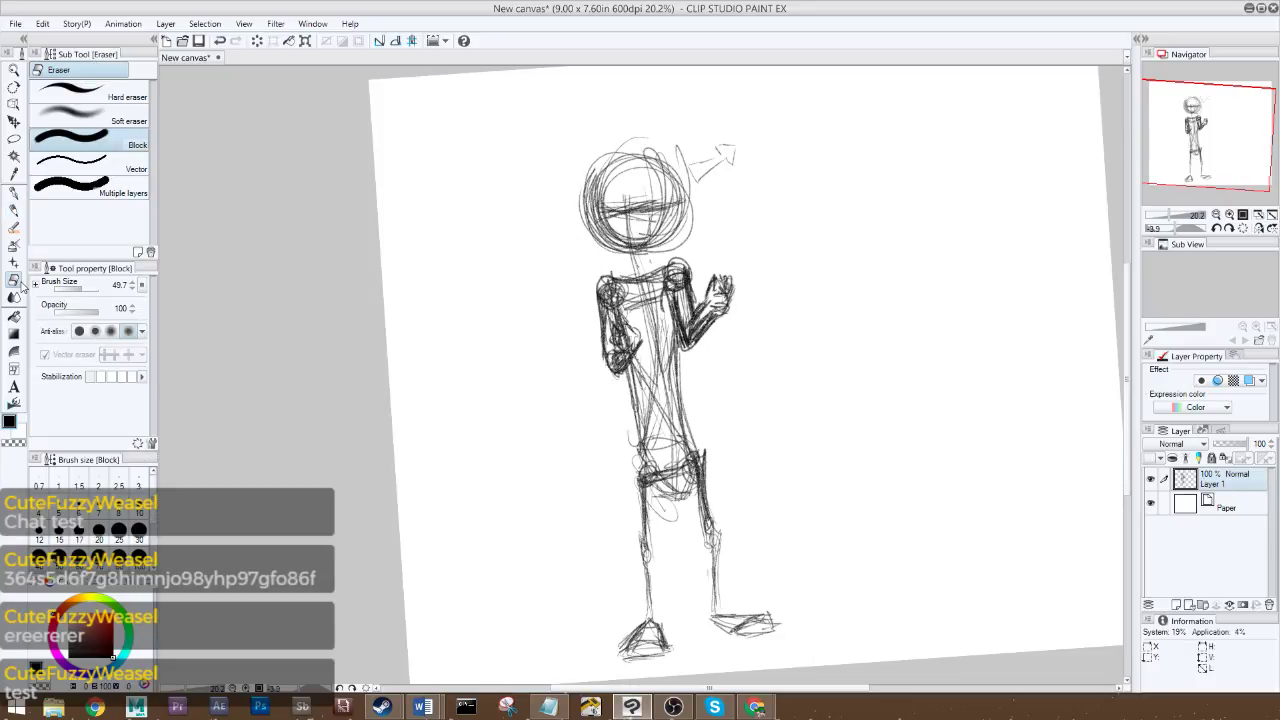
mouse_move(629, 337)
left_mouse_down()
mouse_move(615, 362)
mouse_move(606, 298)
left_mouse_up()
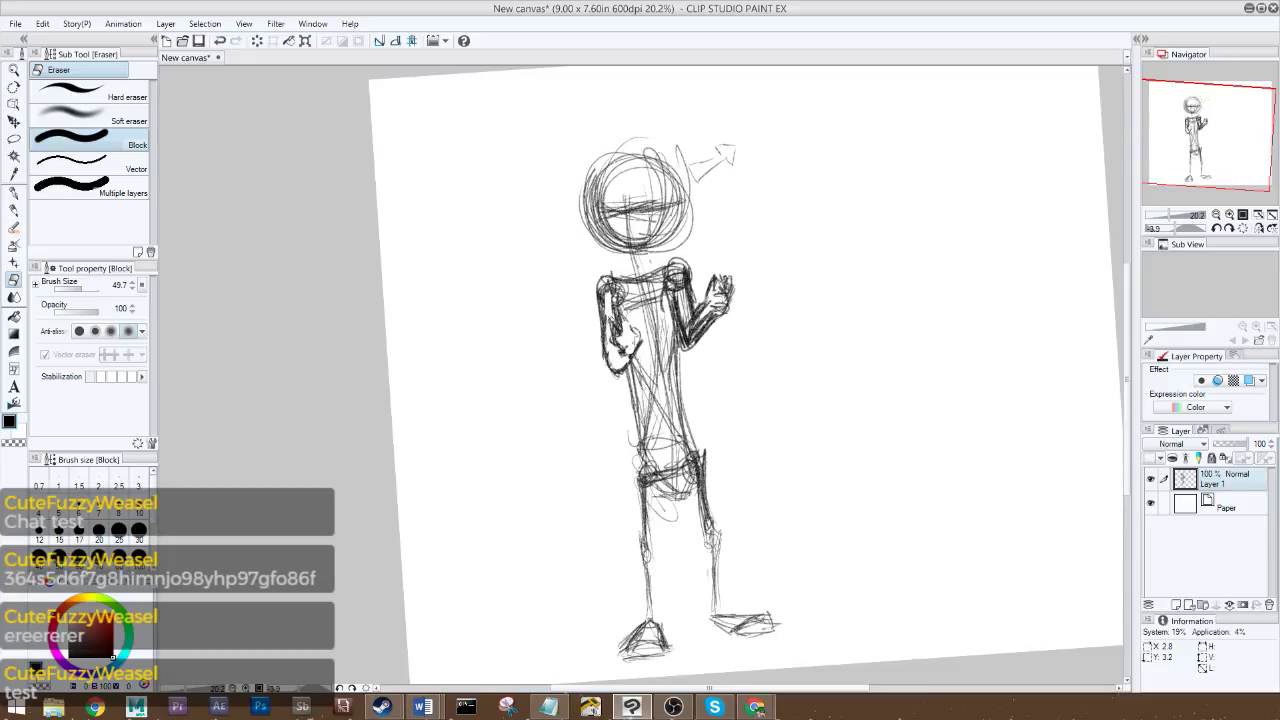
left_click(14, 210)
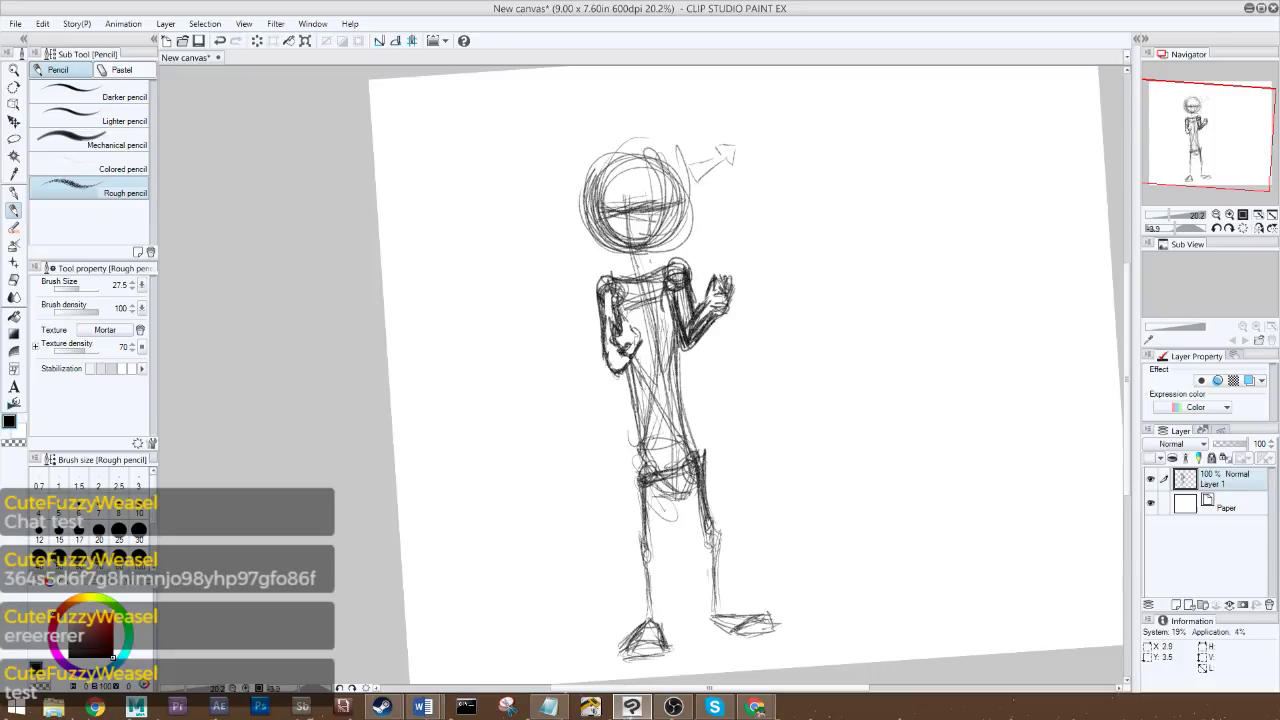
mouse_move(618, 341)
left_mouse_down()
mouse_move(630, 351)
mouse_move(621, 310)
mouse_move(637, 326)
left_mouse_up()
- Draw the inner and outer contours of the left-hand leg from the waist down to the ankle
left_click_drag(662, 568, 657, 624)
mouse_move(662, 532)
left_mouse_down()
mouse_move(656, 621)
mouse_move(670, 488)
left_mouse_up()
mouse_move(645, 616)
left_mouse_down()
mouse_move(641, 484)
mouse_move(644, 626)
left_mouse_up()
mouse_move(634, 510)
left_mouse_down()
mouse_move(634, 416)
mouse_move(644, 620)
mouse_move(632, 426)
left_mouse_up()
left_click_drag(637, 484, 634, 408)
left_click_drag(640, 460, 636, 398)
left_click_drag(636, 496, 634, 606)
left_click_drag(642, 598, 642, 624)
- Draw the inner and outer contours of the right-hand leg from the waist and hip down to the ankle
left_click_drag(676, 486, 712, 614)
mouse_move(694, 548)
left_mouse_down()
mouse_move(710, 618)
mouse_move(706, 606)
left_mouse_up()
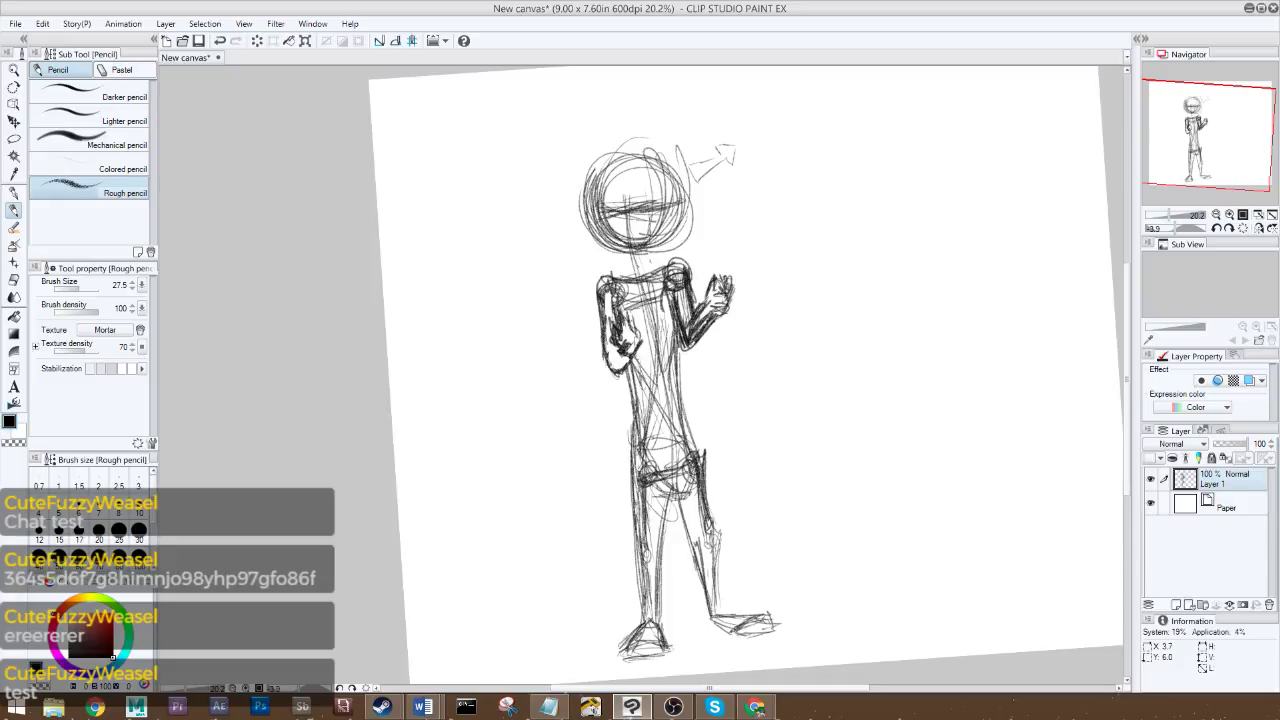
left_click_drag(674, 480, 694, 542)
left_click_drag(710, 488, 718, 618)
mouse_move(706, 458)
left_mouse_down()
mouse_move(720, 606)
mouse_move(720, 564)
left_mouse_up()
mouse_move(690, 426)
left_mouse_down()
mouse_move(712, 506)
mouse_move(708, 486)
left_mouse_up()
left_click_drag(688, 398, 692, 424)
left_click_drag(716, 516, 718, 618)
left_click_drag(702, 562, 704, 610)
left_click_drag(690, 536, 704, 596)
left_click_drag(678, 496, 700, 598)
- Reinforce the left-hand leg's inner contour from the crotch to the ankle and touch up the right-hand foot
left_click_drag(661, 552, 657, 618)
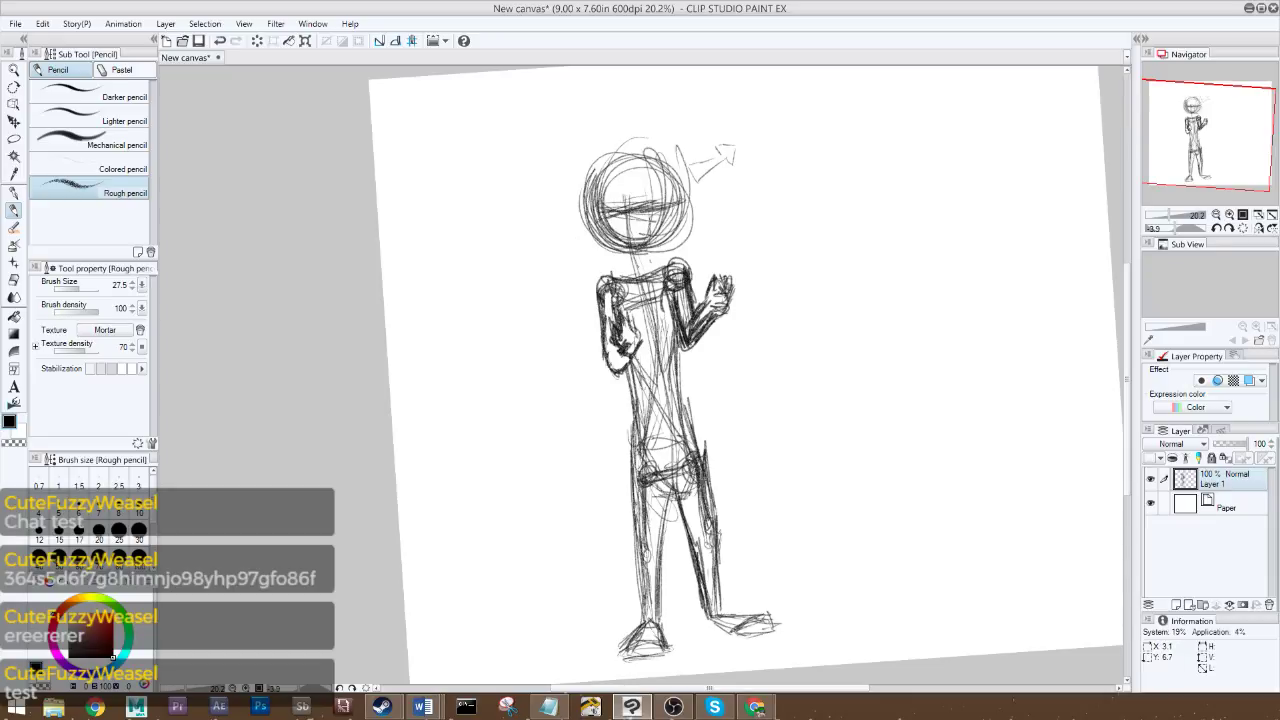
left_click_drag(676, 472, 662, 538)
left_click_drag(670, 492, 660, 584)
mouse_move(726, 633)
left_mouse_down()
mouse_move(776, 626)
mouse_move(763, 610)
left_mouse_up()
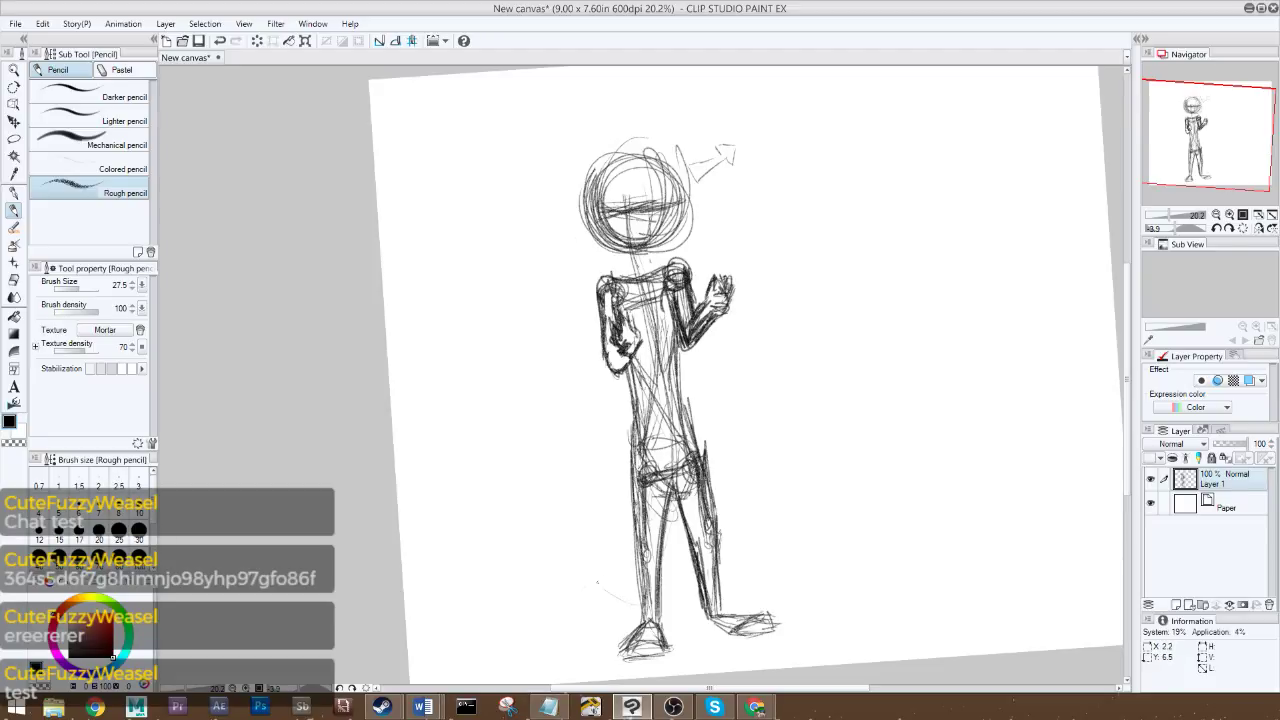
- Sketch faint curved strokes sweeping outward from the left-hand lower leg and a light line along its inner side
left_click_drag(576, 576, 642, 605)
left_click_drag(672, 500, 658, 598)
left_click_drag(672, 544, 577, 594)
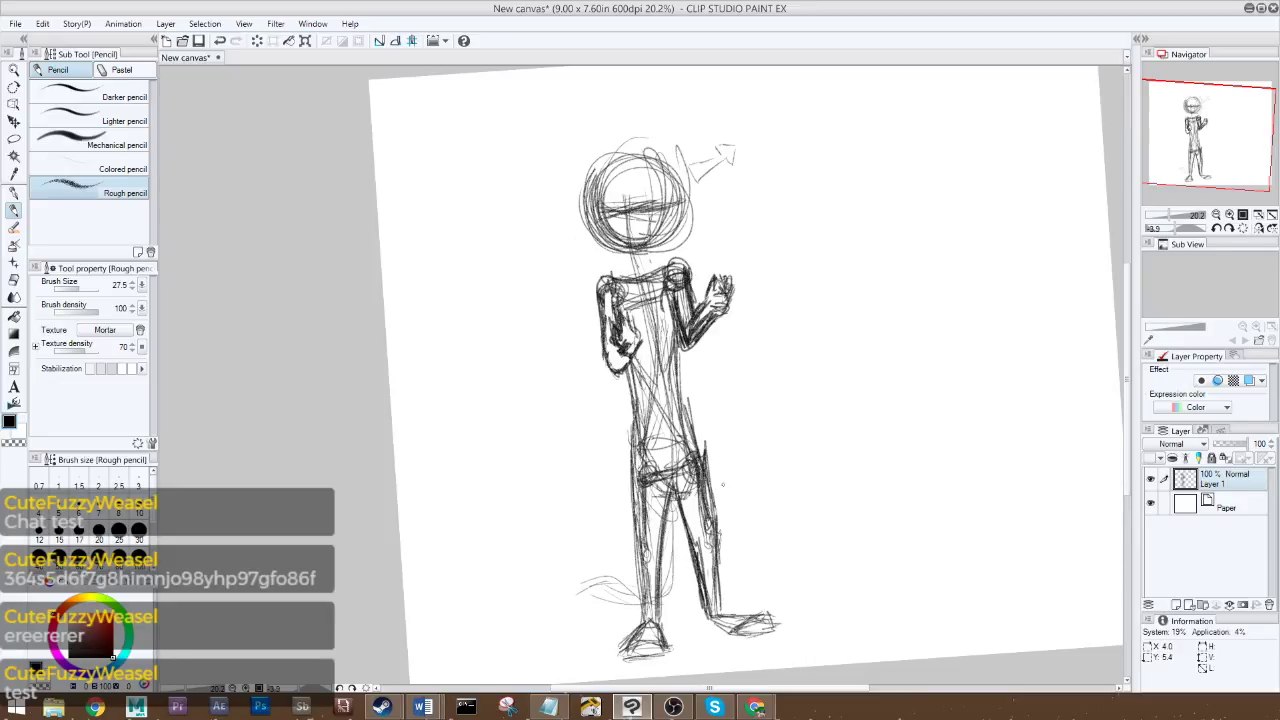
- Lasso the raised forearm and hand and scale them to 96 in width and 129 in height
left_click_drag(1175, 228, 1175, 216)
left_click_drag(1197, 164, 1199, 155)
left_click_drag(1172, 215, 1163, 217)
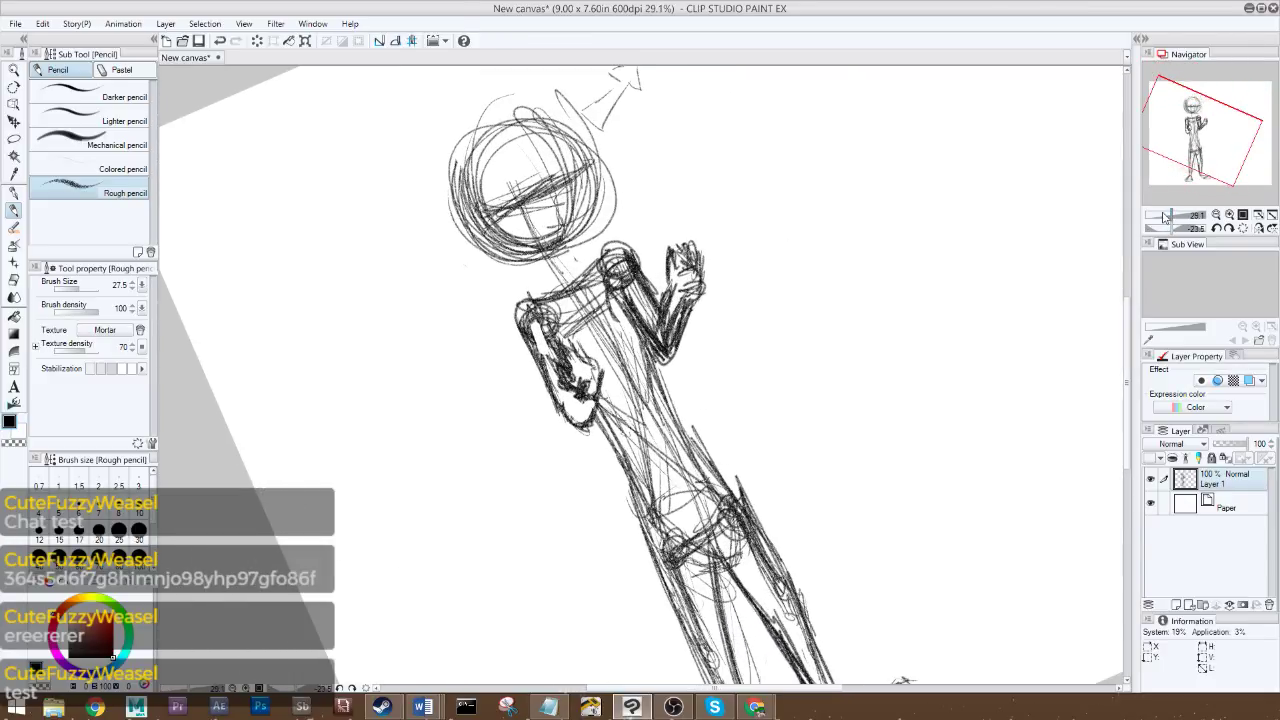
left_click(15, 139)
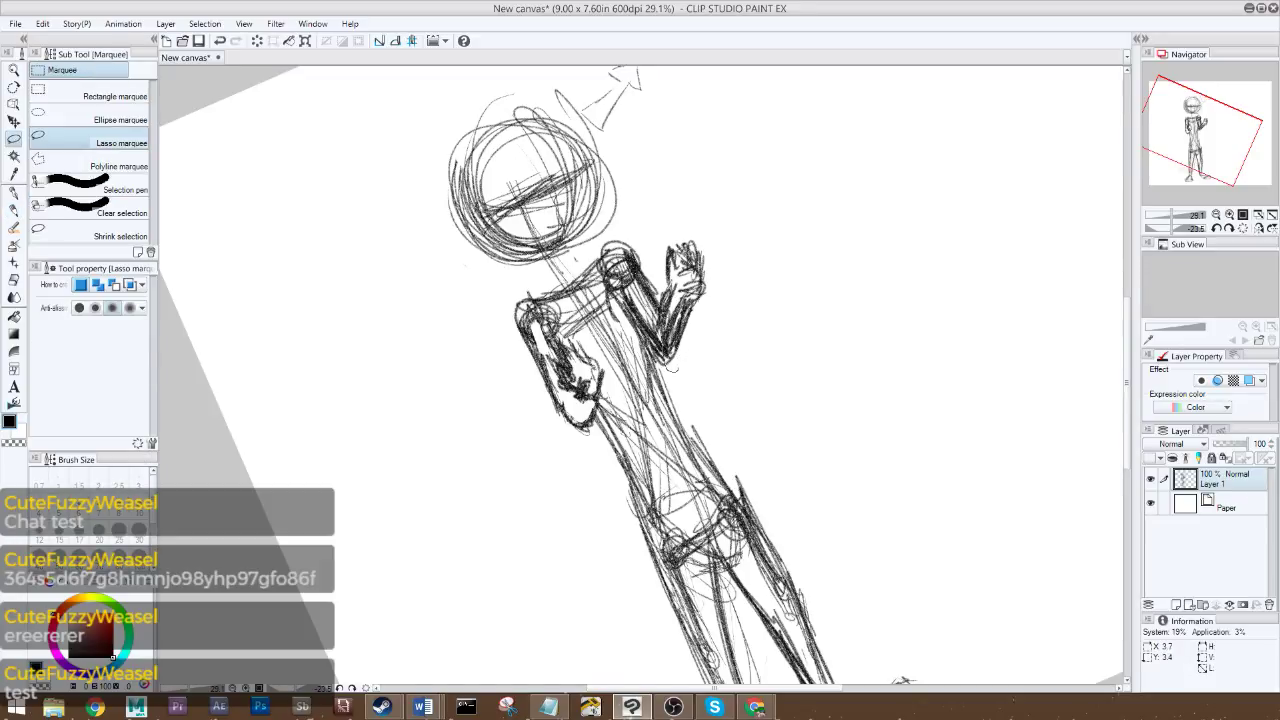
left_click_drag(673, 364, 676, 366)
key("ctrl+t")
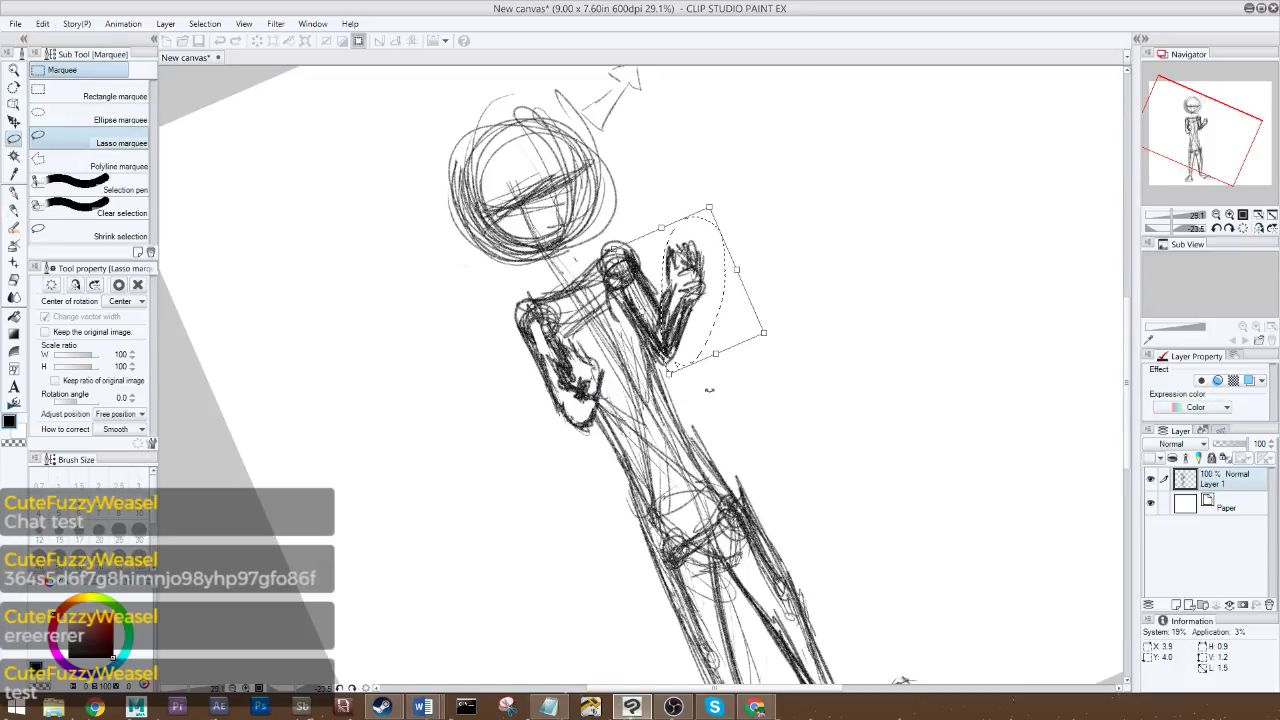
left_click_drag(716, 187, 723, 155)
left_click_drag(795, 319, 759, 305)
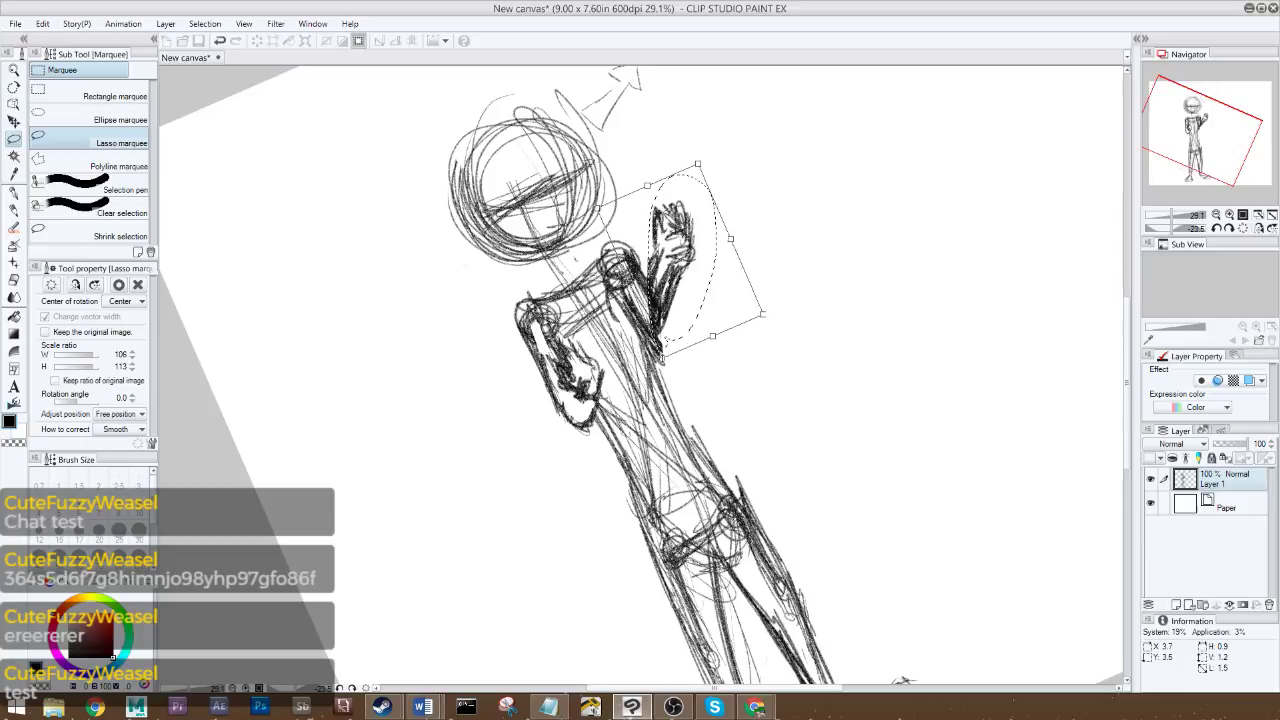
left_click_drag(661, 357, 667, 369)
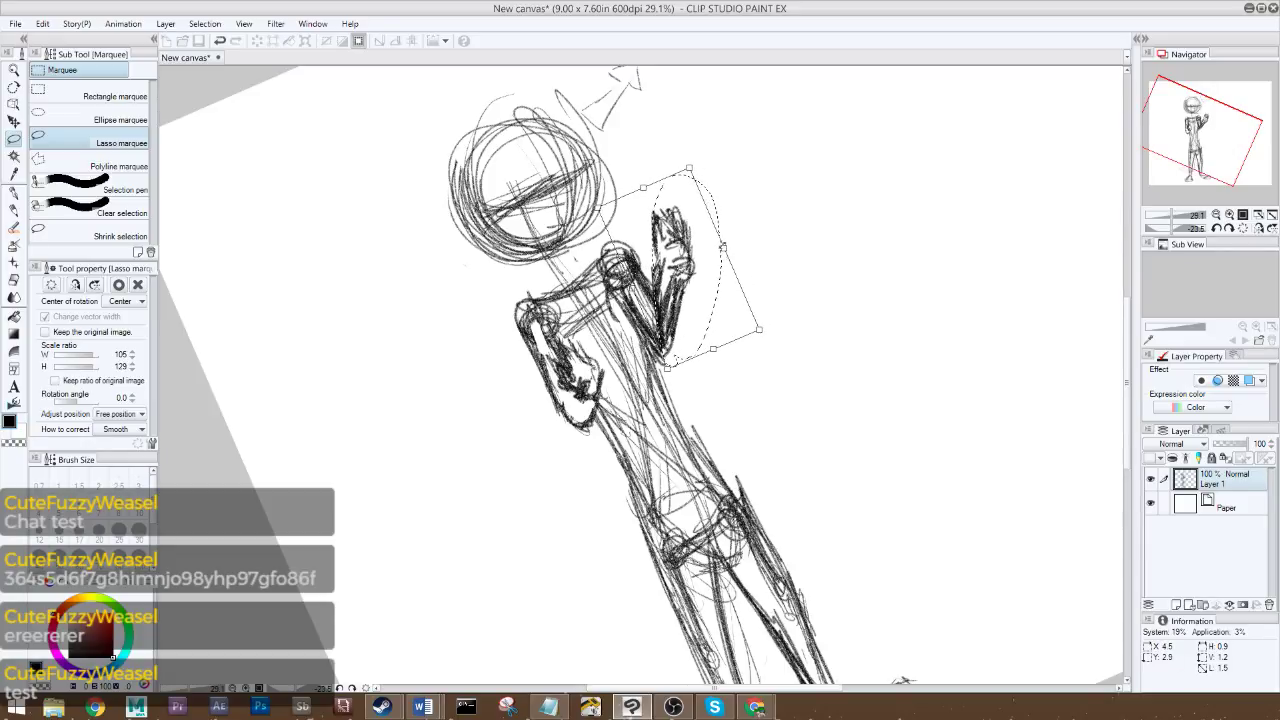
left_click_drag(716, 247, 709, 279)
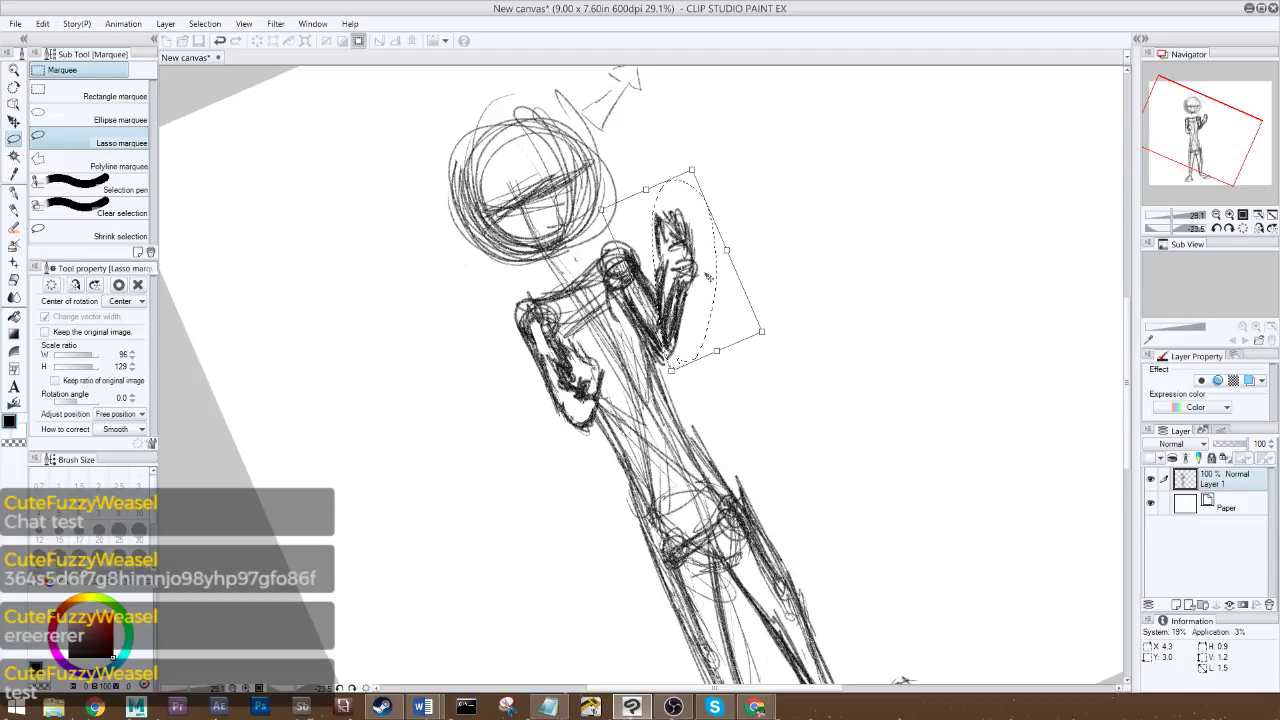
- Rotate the selected forearm by 6.3 degrees, align it with the elbow, apply the transform and deselect
left_click_drag(773, 332, 768, 343)
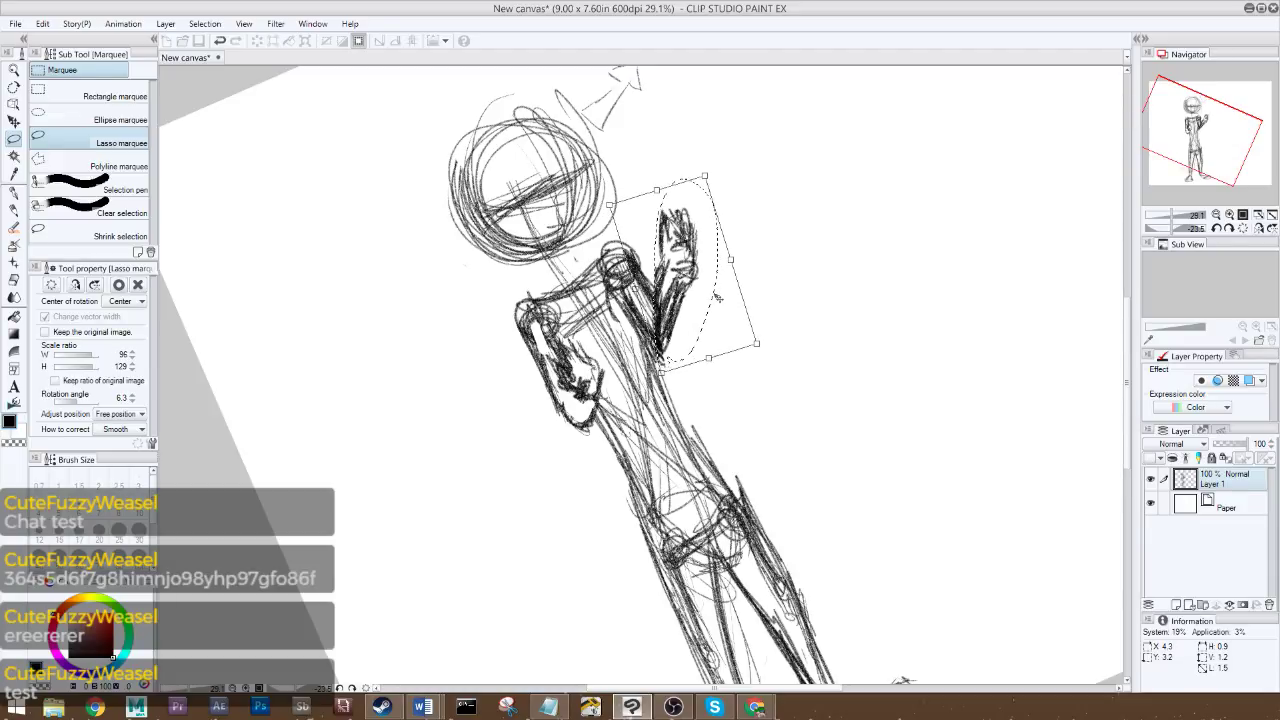
left_click_drag(717, 298, 730, 306)
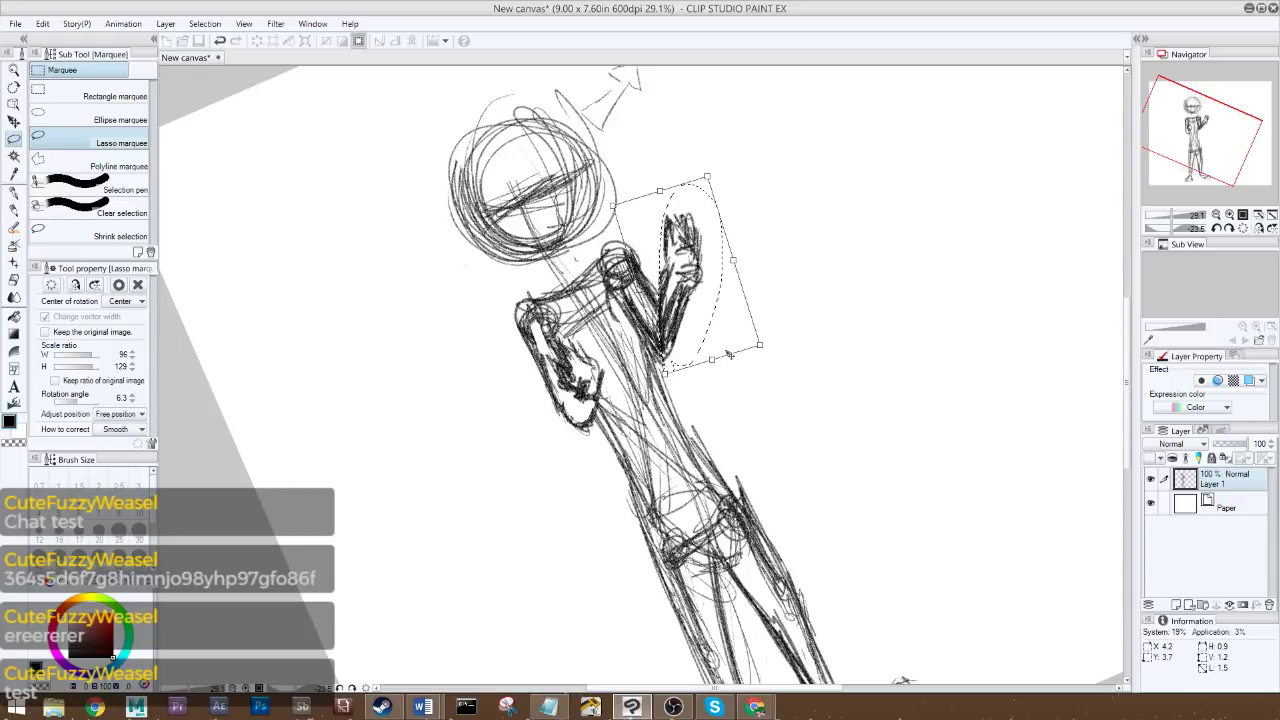
left_click(12, 281)
left_click(582, 263)
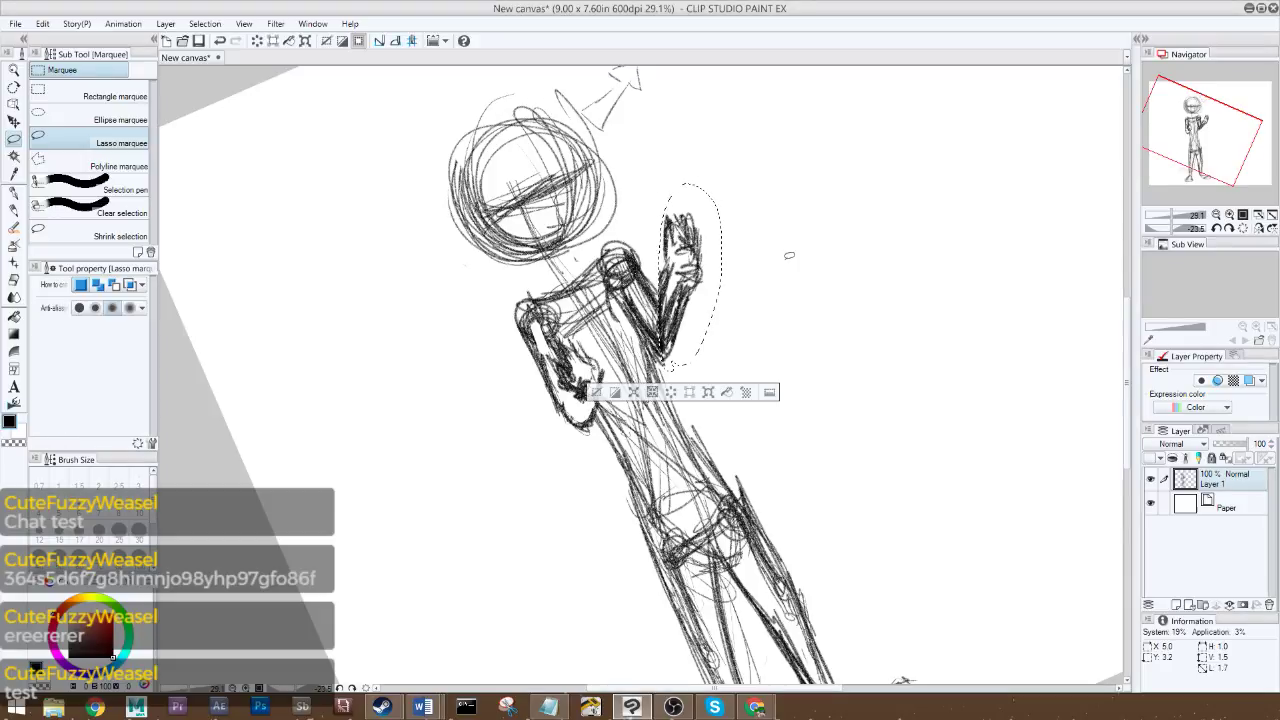
left_click(763, 302)
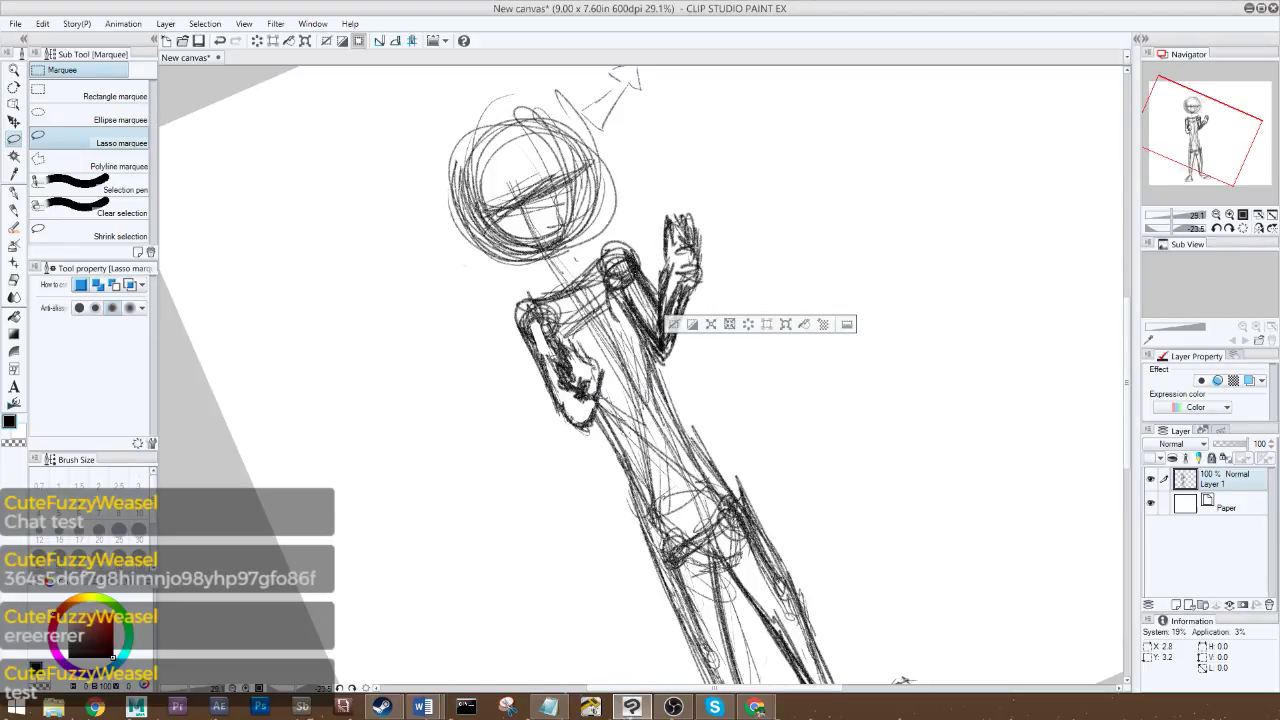
- Lasso the left-hand forearm and hand, rotate them by -6.8 degrees, apply the transform and return to the rough pencil
mouse_move(552, 372)
left_mouse_down()
mouse_move(562, 338)
mouse_move(605, 348)
mouse_move(606, 404)
mouse_move(552, 372)
mouse_move(585, 401)
mouse_move(609, 397)
mouse_move(597, 407)
left_mouse_up()
key("ctrl+t")
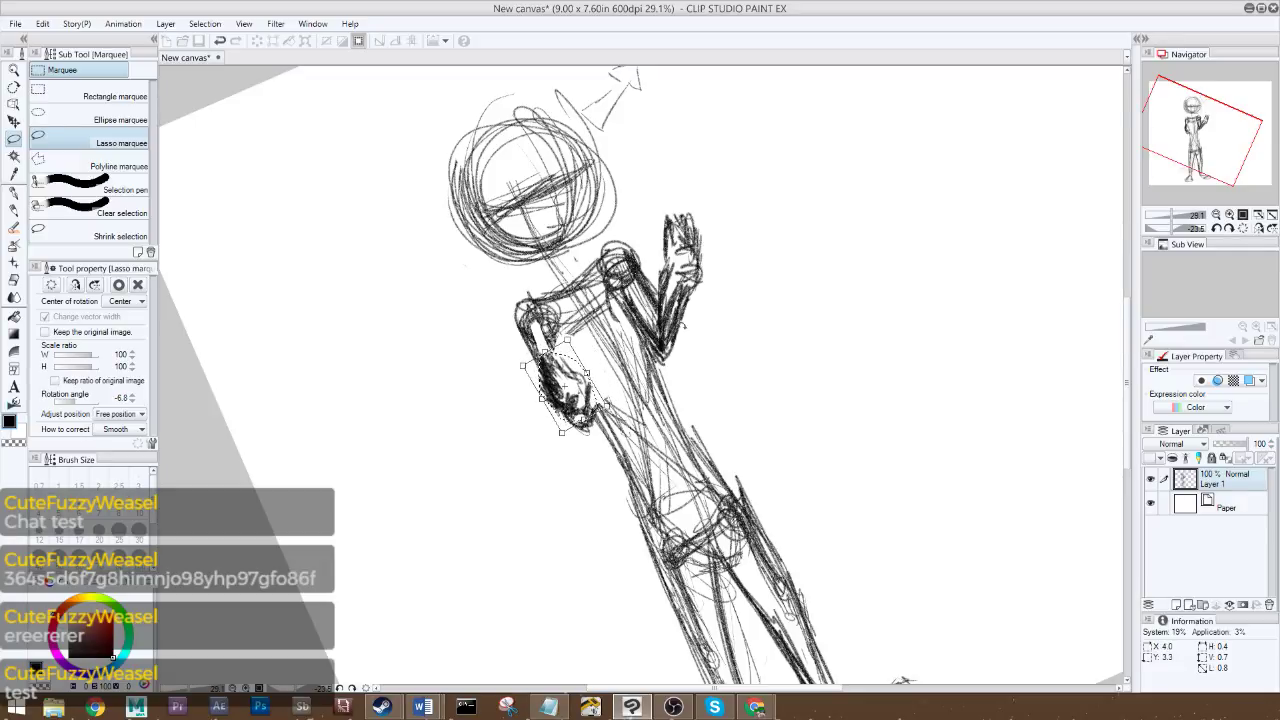
left_click(16, 209)
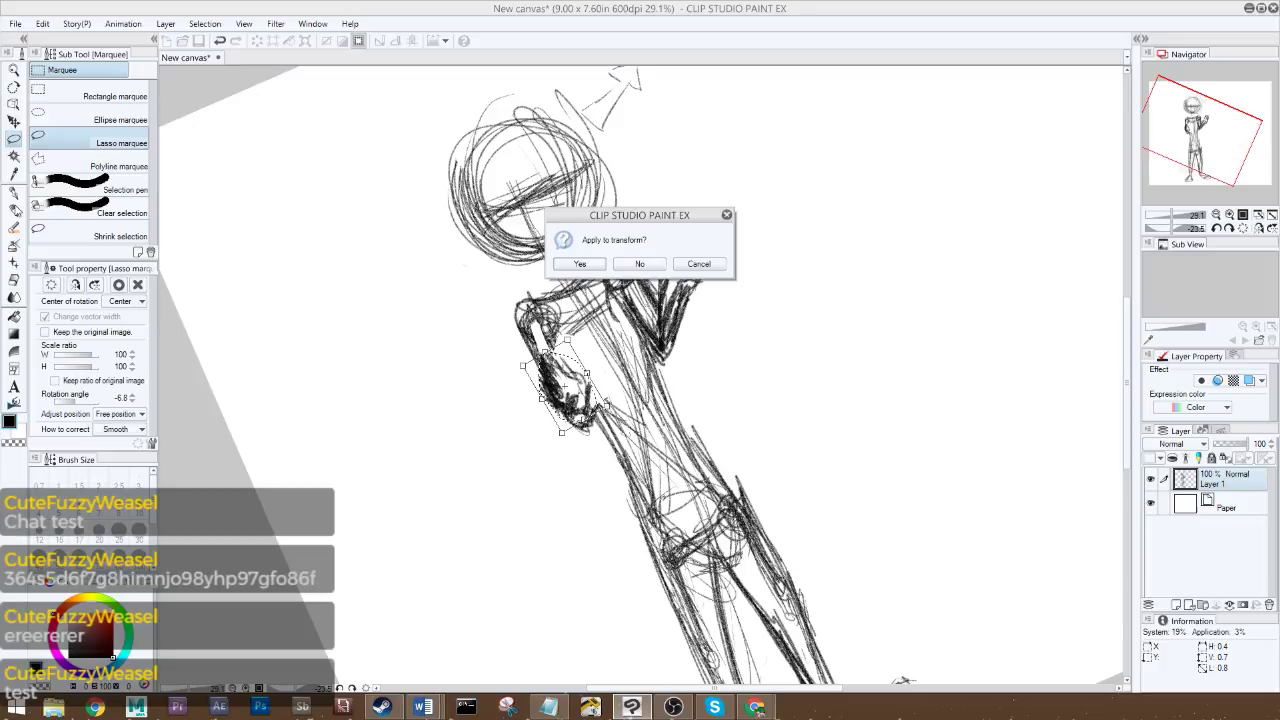
left_click(584, 264)
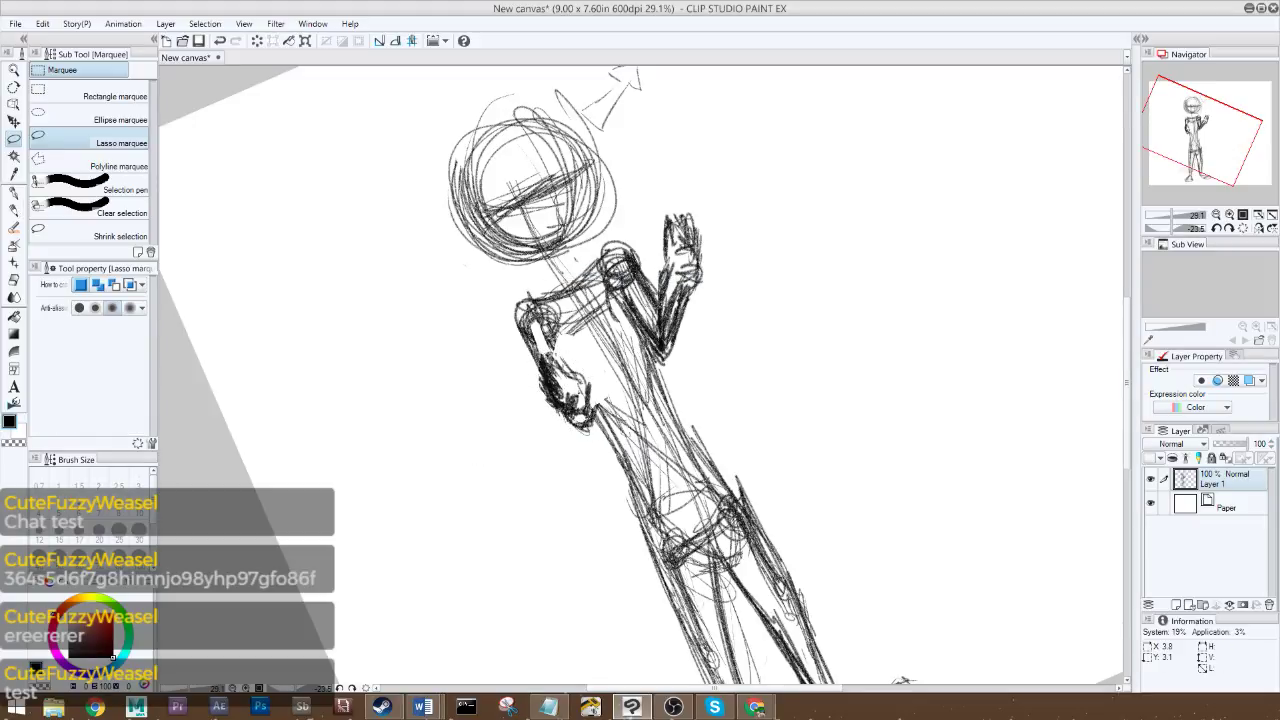
left_click(14, 210)
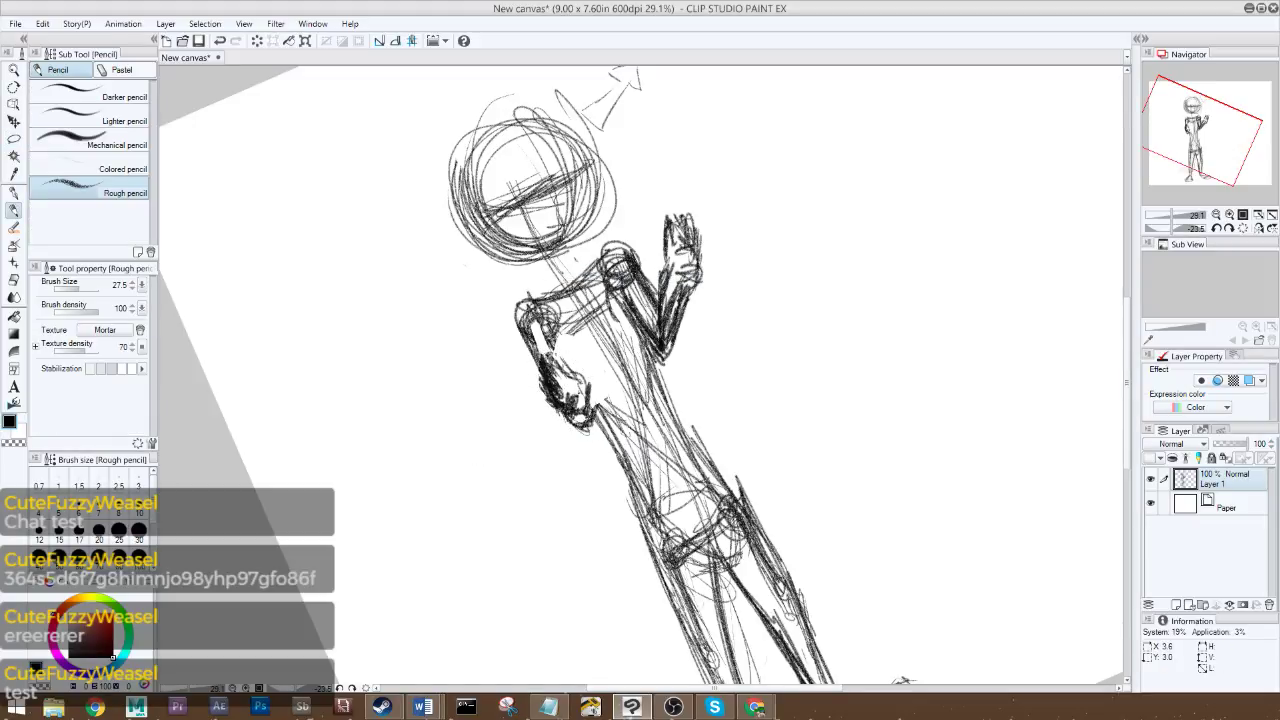
- Darken the curved guide line across the face and add rough strokes over the lower part of the head
mouse_move(662, 304)
left_mouse_down()
mouse_move(674, 222)
mouse_move(771, 268)
left_mouse_up()
left_click_drag(606, 352, 627, 385)
left_click_drag(584, 320, 625, 380)
mouse_move(560, 316)
left_mouse_down()
mouse_move(624, 358)
mouse_move(616, 346)
mouse_move(648, 284)
mouse_move(648, 334)
mouse_move(600, 280)
left_mouse_up()
mouse_move(662, 247)
left_mouse_down()
mouse_move(566, 320)
mouse_move(572, 309)
left_mouse_up()
left_click_drag(655, 251, 556, 331)
mouse_move(599, 218)
left_mouse_down()
mouse_move(639, 322)
mouse_move(610, 240)
left_mouse_up()
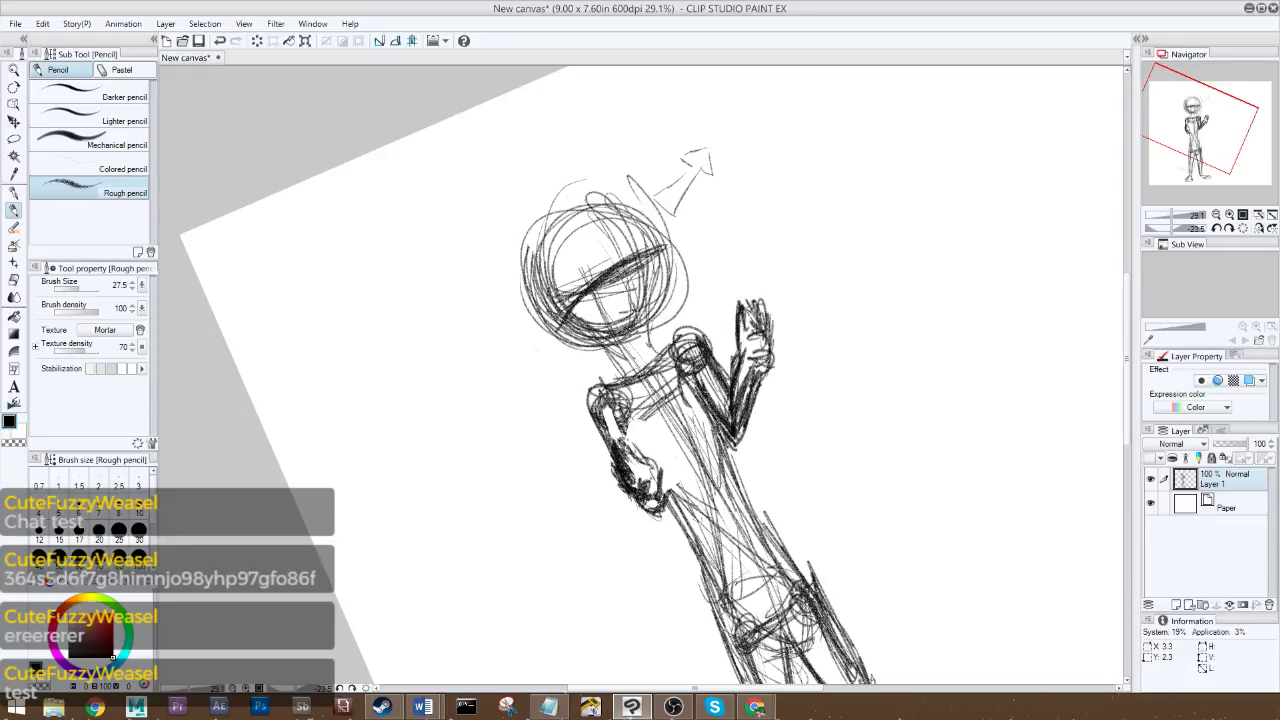
- Sketch more rounded strokes around the lower edge and both sides of the head
left_click_drag(618, 322, 546, 364)
left_click_drag(594, 320, 538, 346)
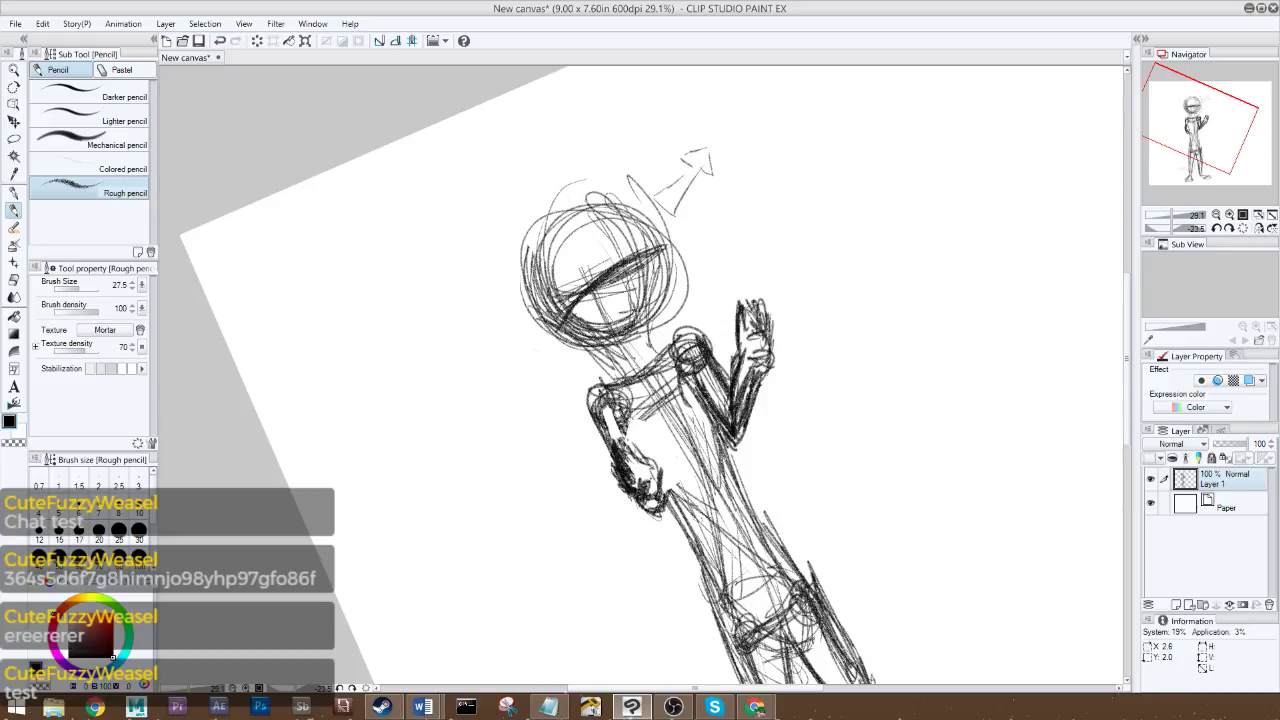
left_click_drag(668, 344, 660, 276)
mouse_move(660, 320)
left_mouse_down()
mouse_move(652, 268)
mouse_move(612, 212)
left_mouse_up()
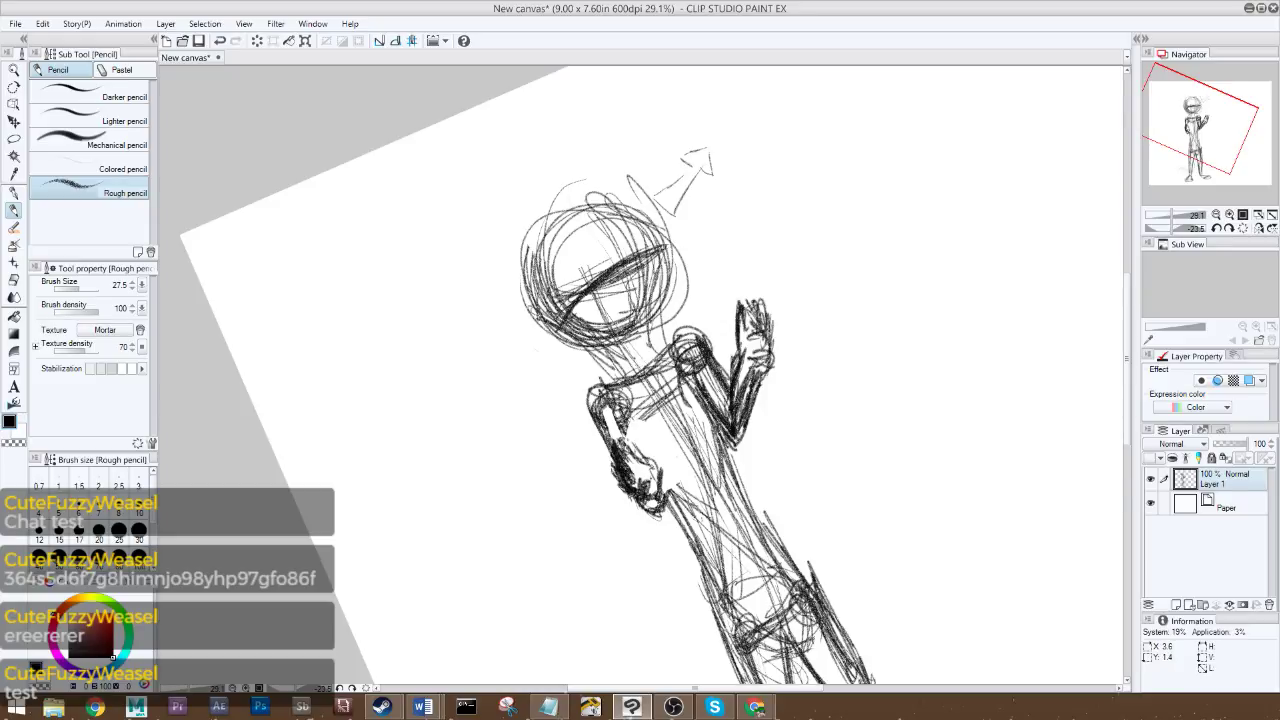
left_click_drag(549, 326, 558, 254)
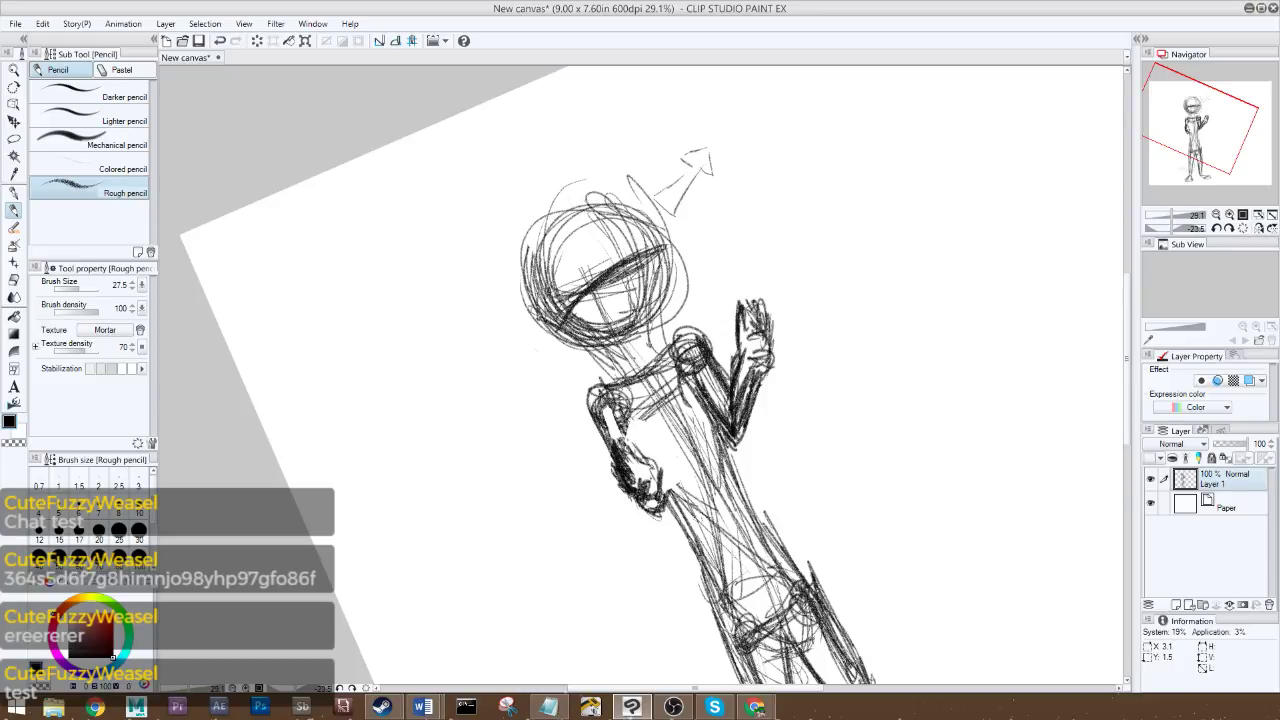
- Erase the outer construction circles around the head and clean the guide lines inside the face with the Block eraser
left_click(14, 280)
mouse_move(670, 310)
left_mouse_down()
mouse_move(672, 250)
mouse_move(670, 321)
left_mouse_up()
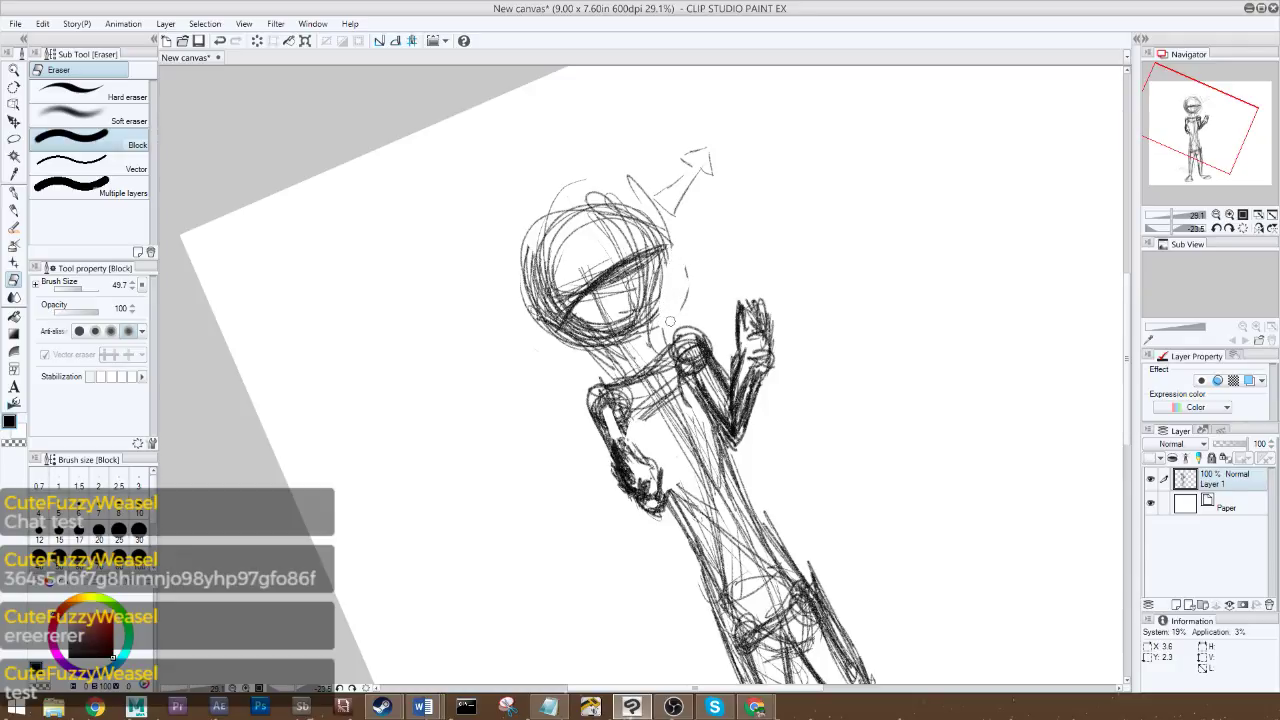
mouse_move(524, 322)
left_mouse_down()
mouse_move(567, 181)
mouse_move(642, 196)
mouse_move(660, 226)
mouse_move(605, 198)
mouse_move(565, 212)
mouse_move(526, 300)
mouse_move(585, 205)
mouse_move(534, 268)
left_mouse_up()
left_click_drag(662, 246, 636, 218)
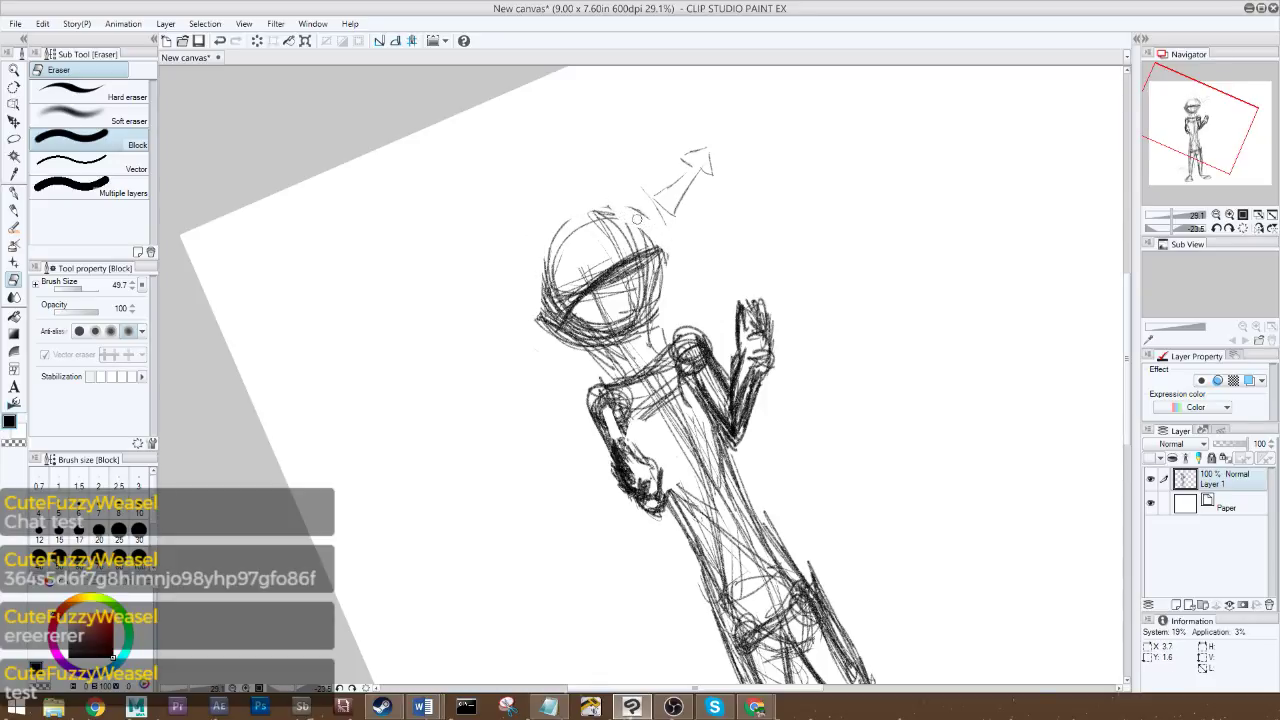
mouse_move(655, 314)
left_mouse_down()
mouse_move(584, 322)
mouse_move(630, 281)
mouse_move(633, 300)
mouse_move(645, 285)
left_mouse_up()
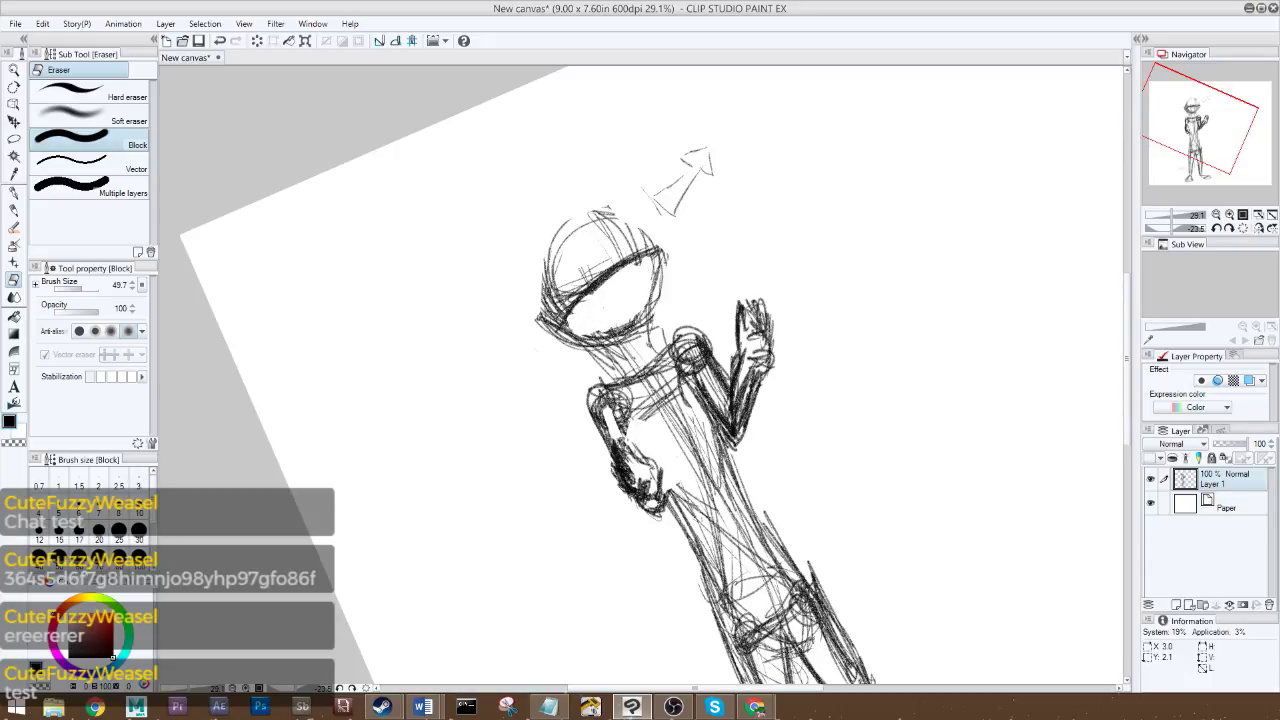
mouse_move(566, 325)
left_mouse_down()
mouse_move(618, 326)
mouse_move(655, 252)
mouse_move(565, 300)
mouse_move(553, 259)
mouse_move(571, 235)
left_mouse_up()
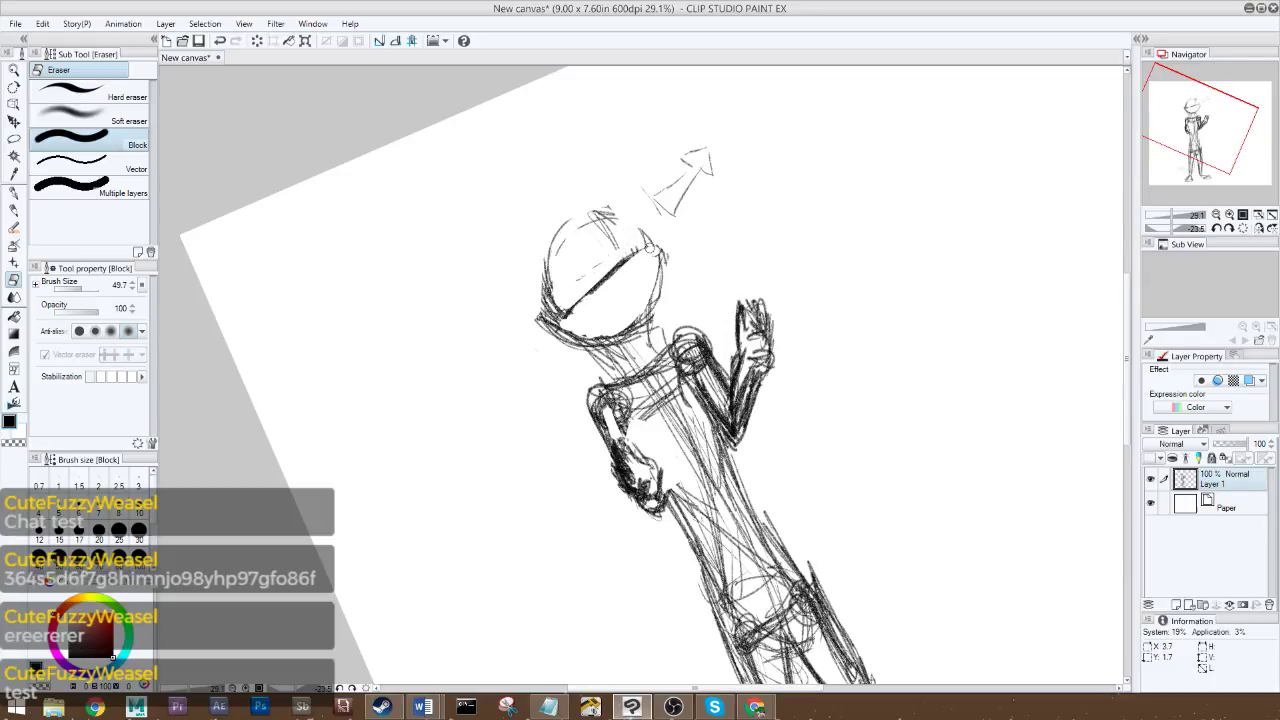
- Redraw the head outline, darken the cheek and brow line, and add a curved centre line with the rough pencil
left_click(15, 211)
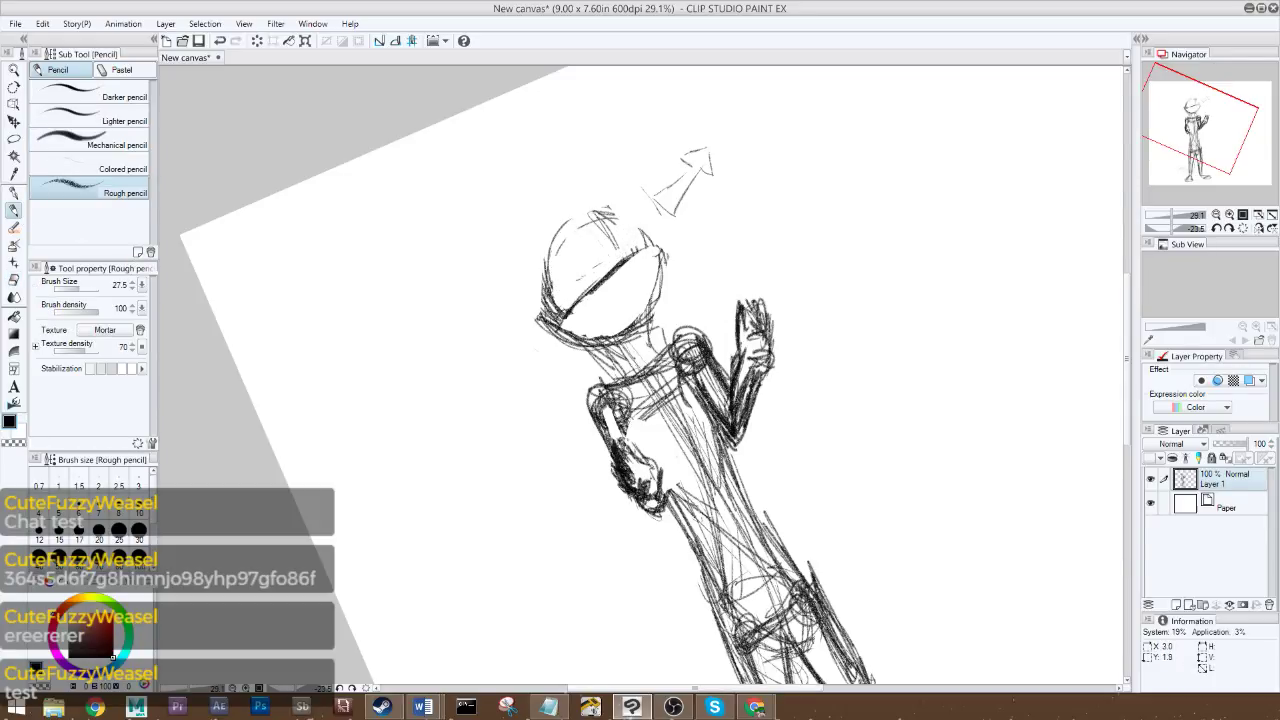
mouse_move(575, 304)
left_mouse_down()
mouse_move(656, 246)
mouse_move(655, 310)
left_mouse_up()
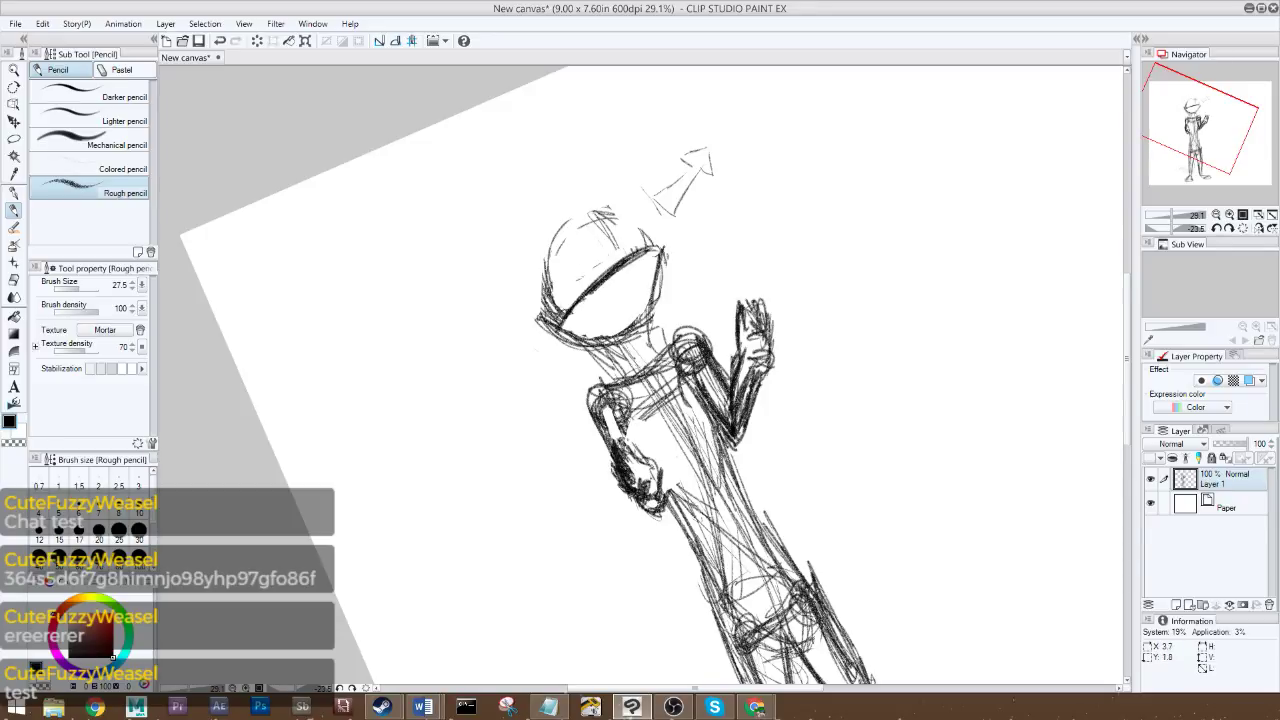
mouse_move(596, 350)
left_mouse_down()
mouse_move(548, 334)
mouse_move(546, 248)
mouse_move(544, 316)
left_mouse_up()
left_click_drag(606, 212, 626, 234)
mouse_move(546, 312)
left_mouse_down()
mouse_move(545, 246)
mouse_move(556, 320)
mouse_move(546, 236)
mouse_move(630, 300)
left_mouse_up()
mouse_move(582, 212)
left_mouse_down()
mouse_move(640, 320)
mouse_move(634, 302)
left_mouse_up()
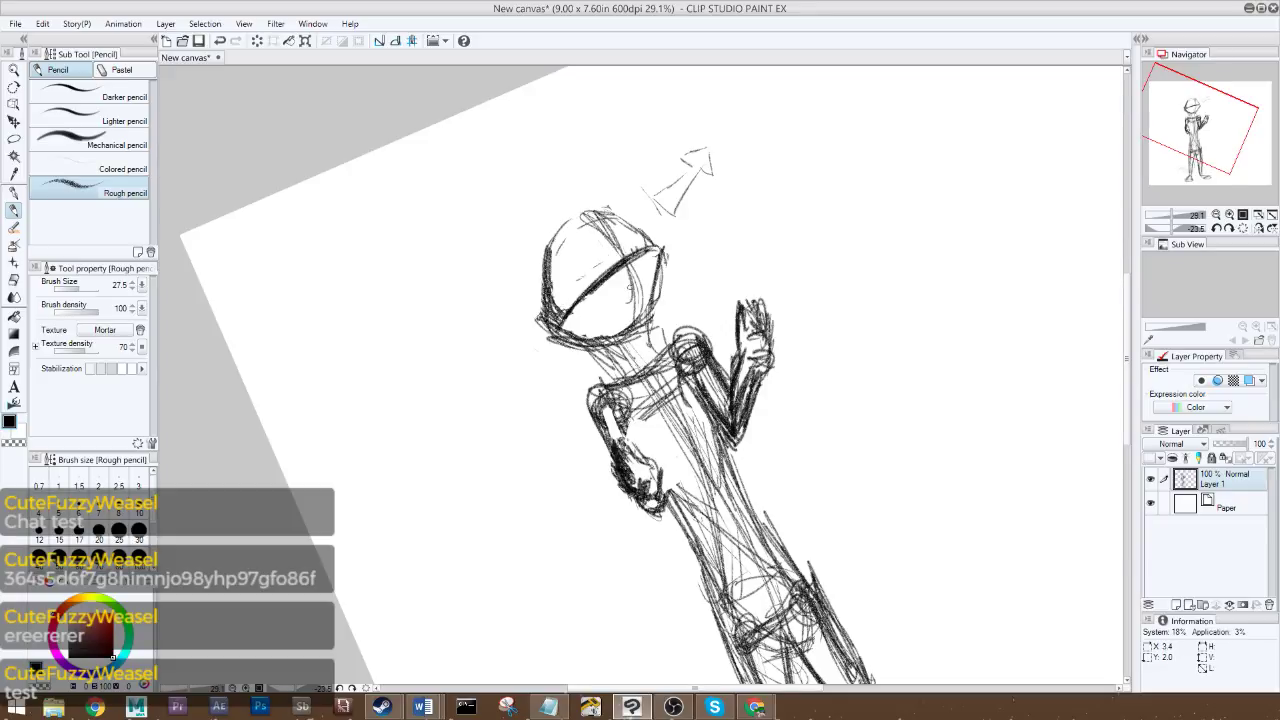
mouse_move(578, 212)
left_mouse_down()
mouse_move(636, 302)
mouse_move(626, 298)
left_mouse_up()
- Erase the cranium above the brow line with the Block eraser and redraw it lower with the rough pencil
key("e")
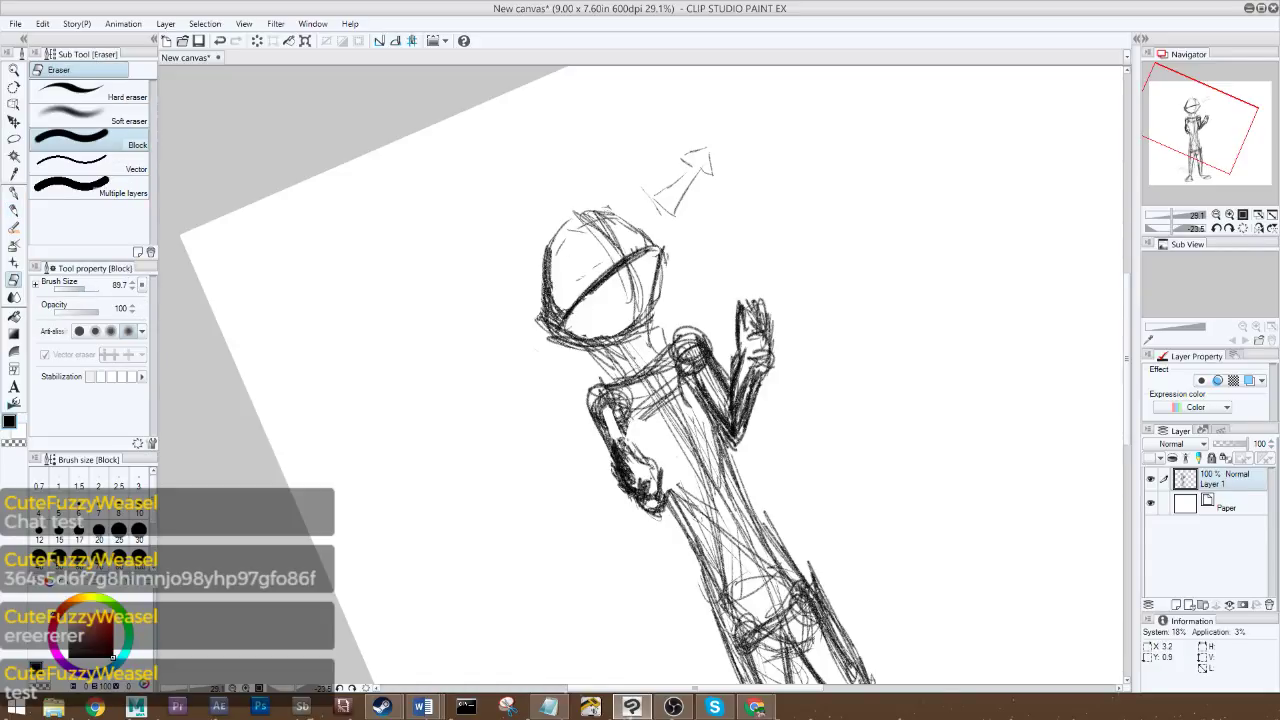
mouse_move(574, 214)
left_mouse_down()
mouse_move(638, 234)
mouse_move(604, 256)
left_mouse_up()
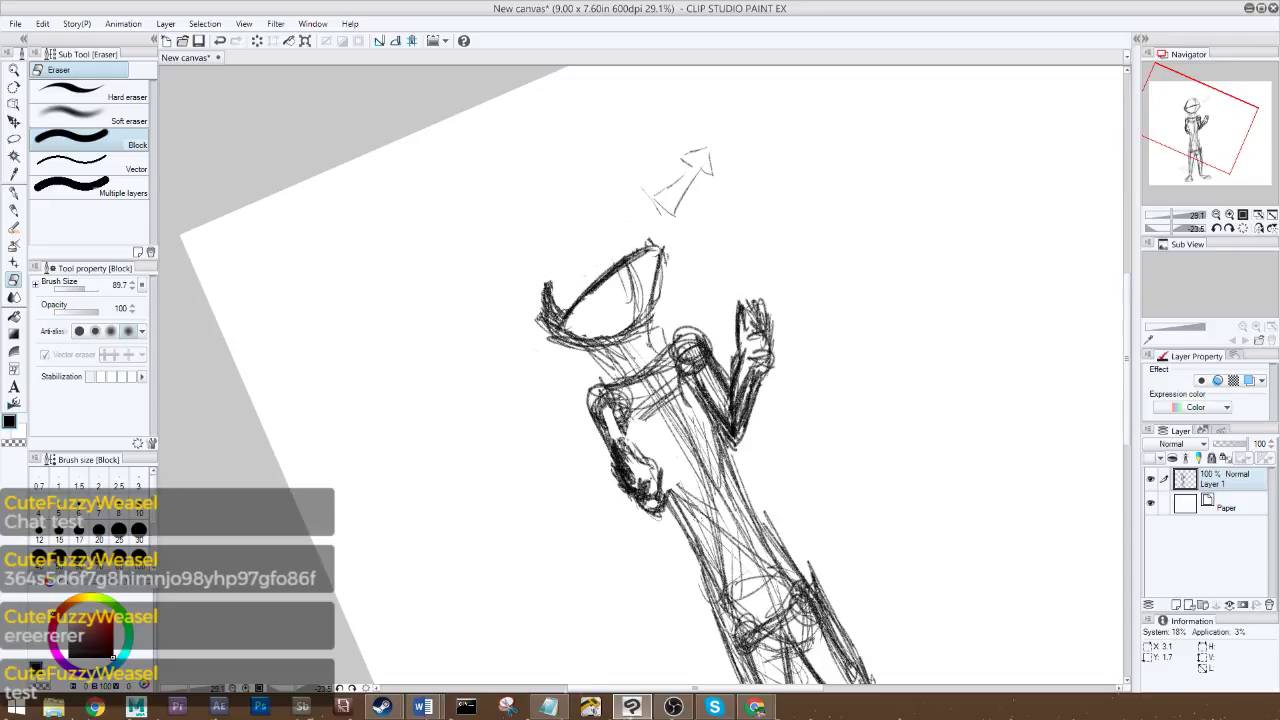
left_click(15, 212)
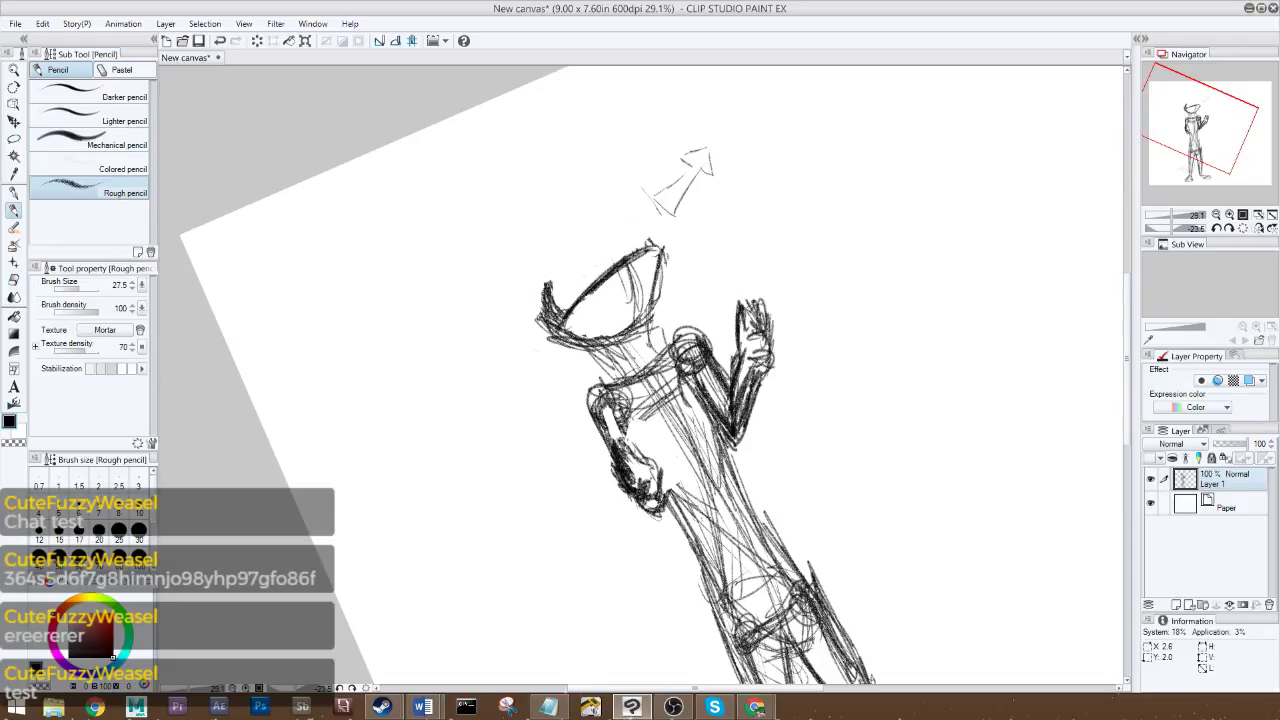
left_click_drag(550, 318, 560, 226)
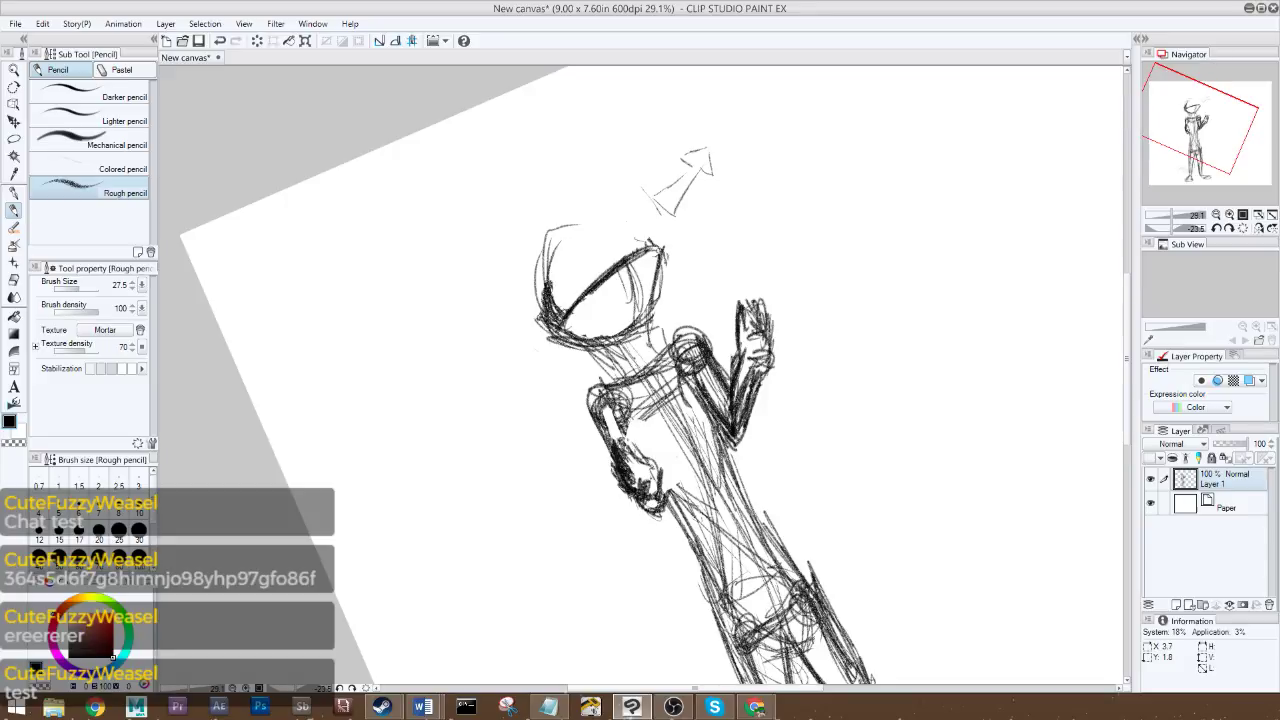
left_click_drag(659, 250, 545, 287)
left_click_drag(557, 236, 560, 322)
mouse_move(585, 227)
left_mouse_down()
mouse_move(633, 300)
mouse_move(625, 257)
left_mouse_up()
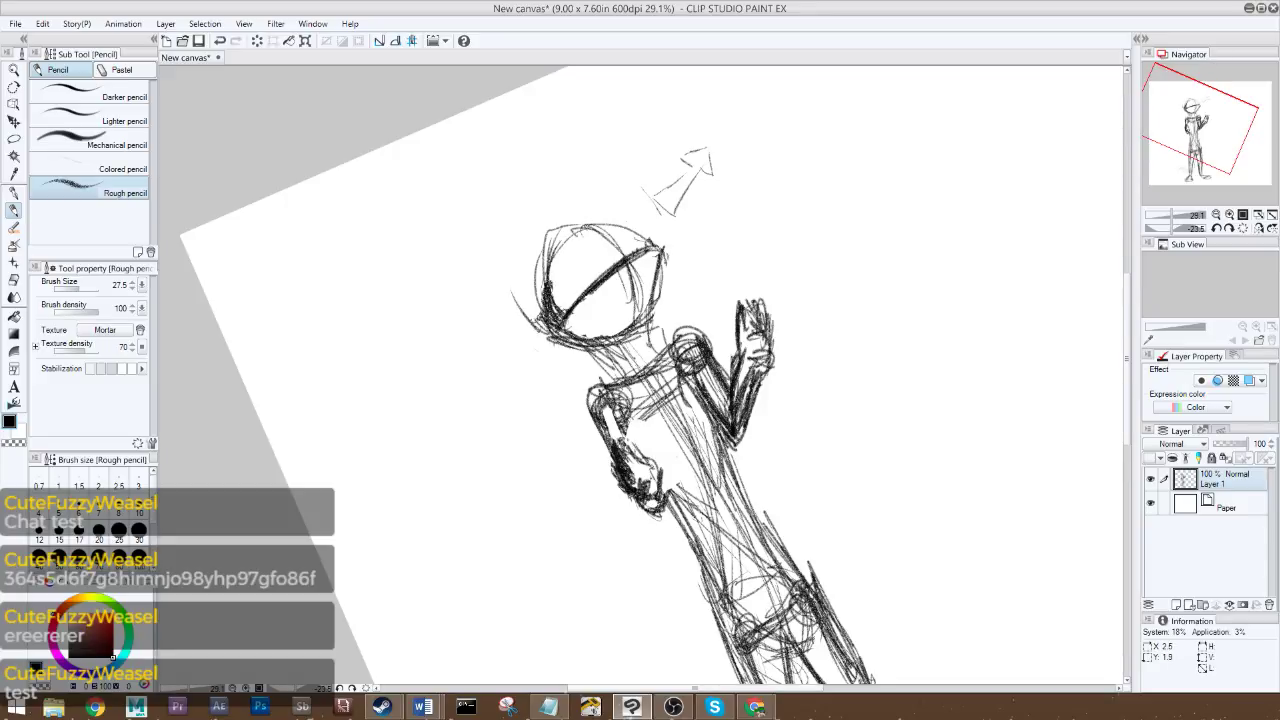
- Sketch an ear on each side of the head and a large rounded eye above the brow line
left_click_drag(546, 274, 548, 336)
left_click_drag(606, 212, 652, 248)
left_click_drag(601, 222, 611, 211)
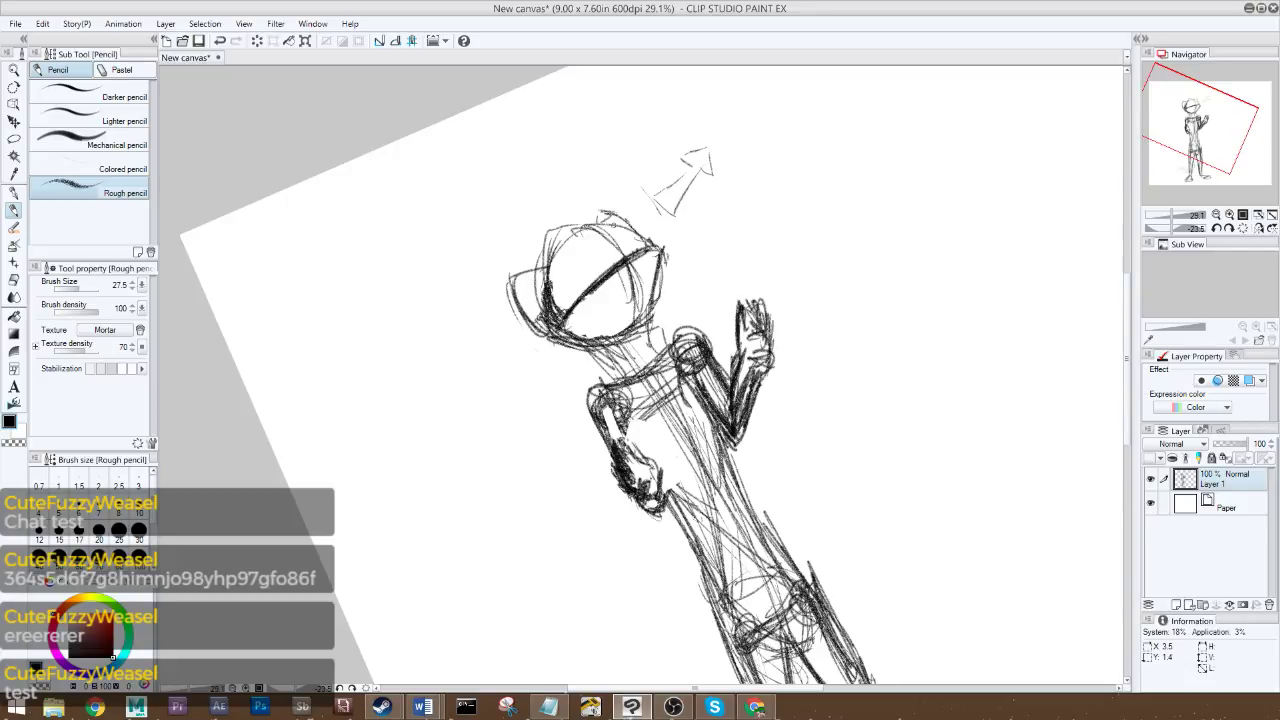
mouse_move(532, 269)
left_mouse_down()
mouse_move(514, 342)
mouse_move(514, 320)
left_mouse_up()
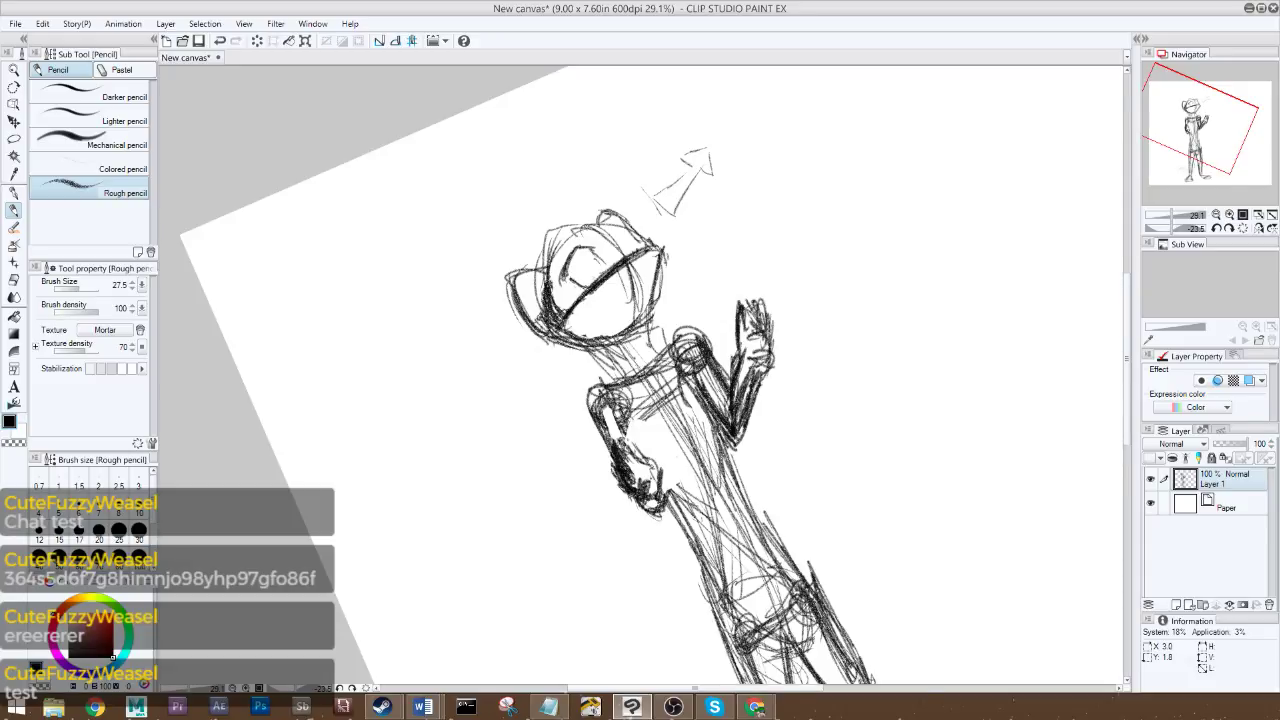
- Outline the smaller far eye and darken the contour of the large eye
left_click(1175, 214)
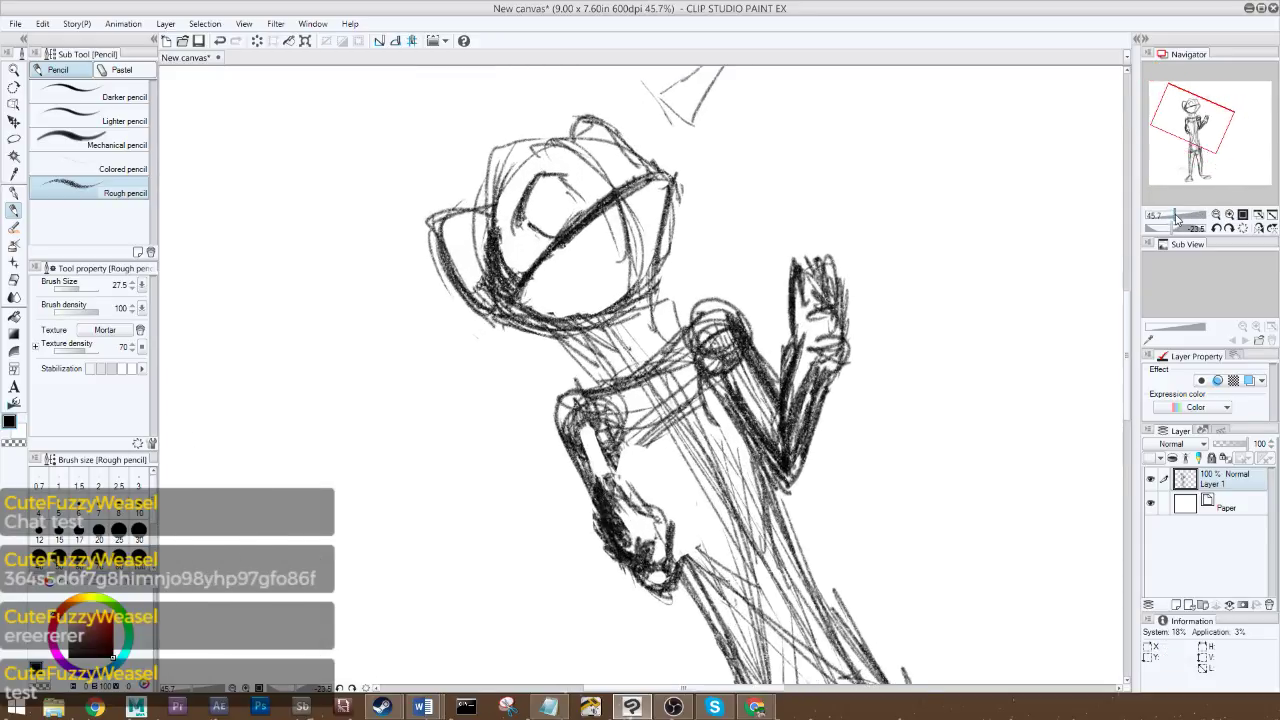
left_click_drag(1191, 133, 1200, 120)
left_click_drag(1174, 213, 1179, 213)
mouse_move(509, 310)
left_mouse_down()
mouse_move(538, 302)
mouse_move(530, 290)
mouse_move(560, 325)
mouse_move(530, 358)
mouse_move(550, 315)
mouse_move(585, 340)
mouse_move(570, 365)
mouse_move(555, 315)
mouse_move(578, 345)
left_mouse_up()
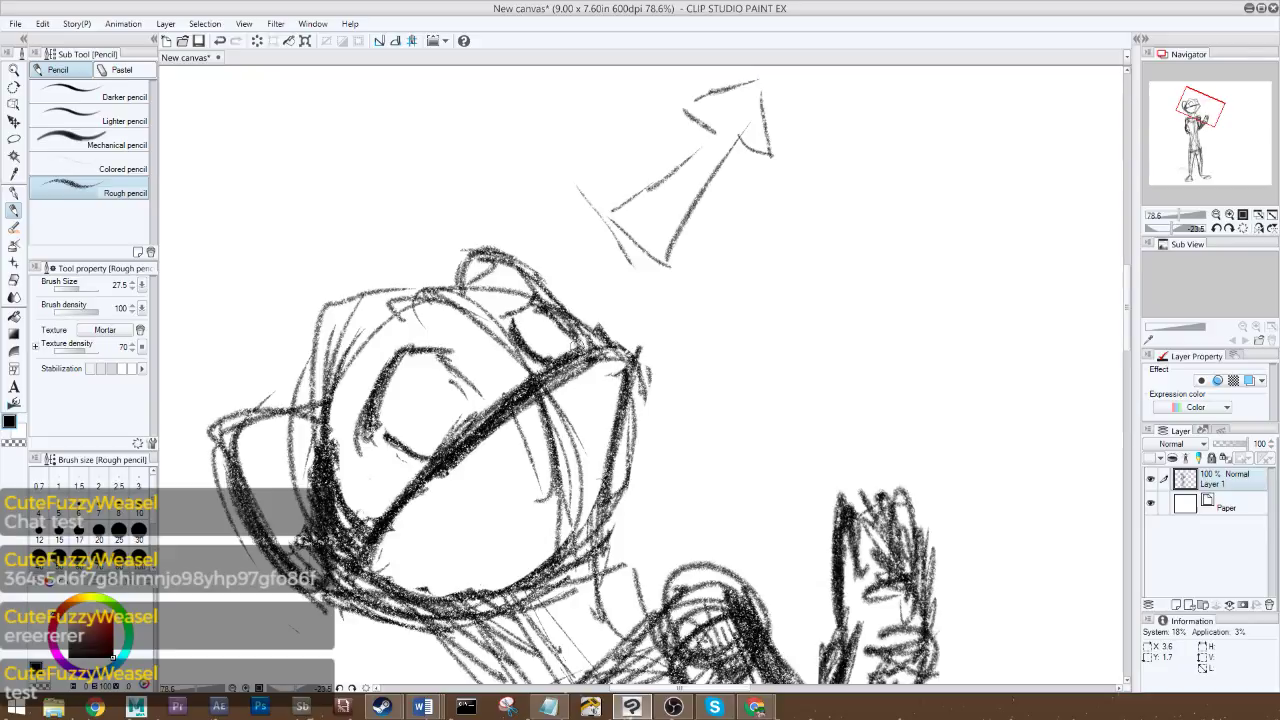
left_click_drag(415, 350, 480, 390)
mouse_move(412, 448)
left_mouse_down()
mouse_move(375, 412)
mouse_move(372, 440)
mouse_move(405, 345)
mouse_move(367, 440)
mouse_move(352, 434)
mouse_move(388, 368)
mouse_move(420, 450)
left_mouse_up()
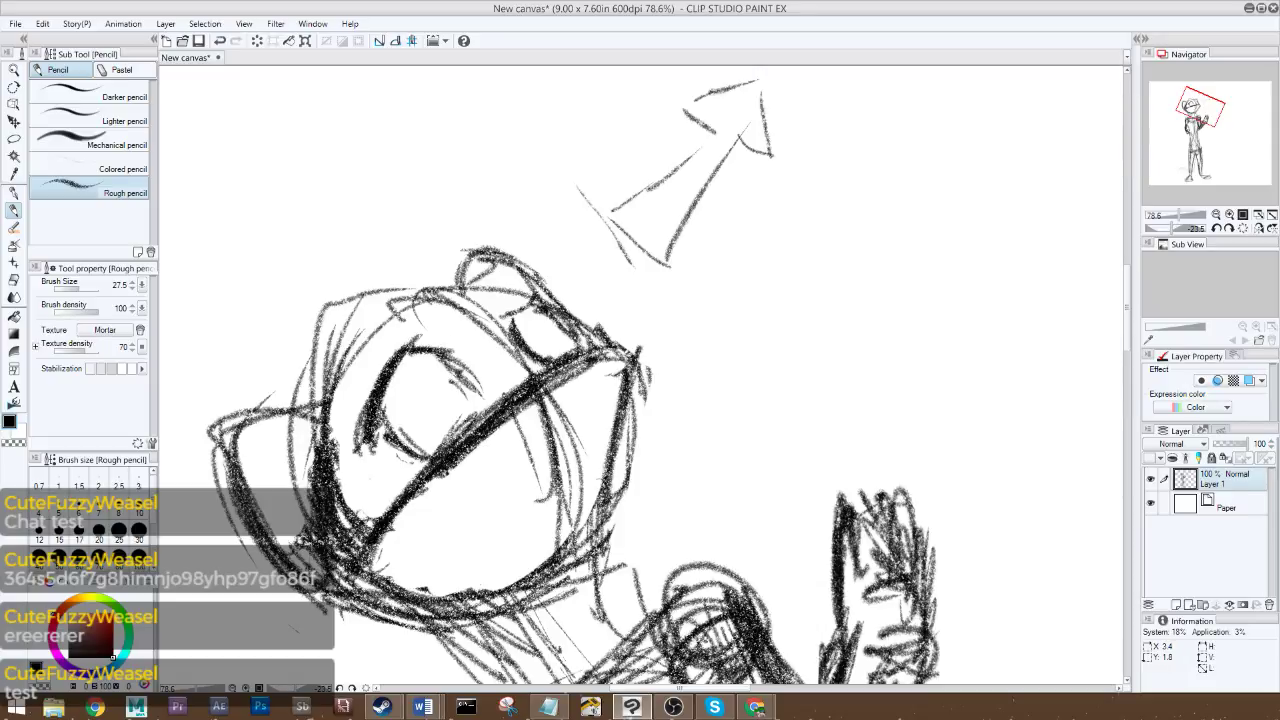
- Scribble a dark pointed oval at the far end of the thick line across the face
mouse_move(562, 362)
left_mouse_down()
mouse_move(590, 334)
mouse_move(553, 350)
mouse_move(586, 313)
mouse_move(598, 328)
mouse_move(602, 310)
mouse_move(600, 334)
mouse_move(594, 304)
left_mouse_up()
mouse_move(524, 382)
left_mouse_down()
mouse_move(558, 328)
mouse_move(606, 302)
mouse_move(604, 340)
mouse_move(598, 306)
left_mouse_up()
left_click_drag(574, 370, 606, 310)
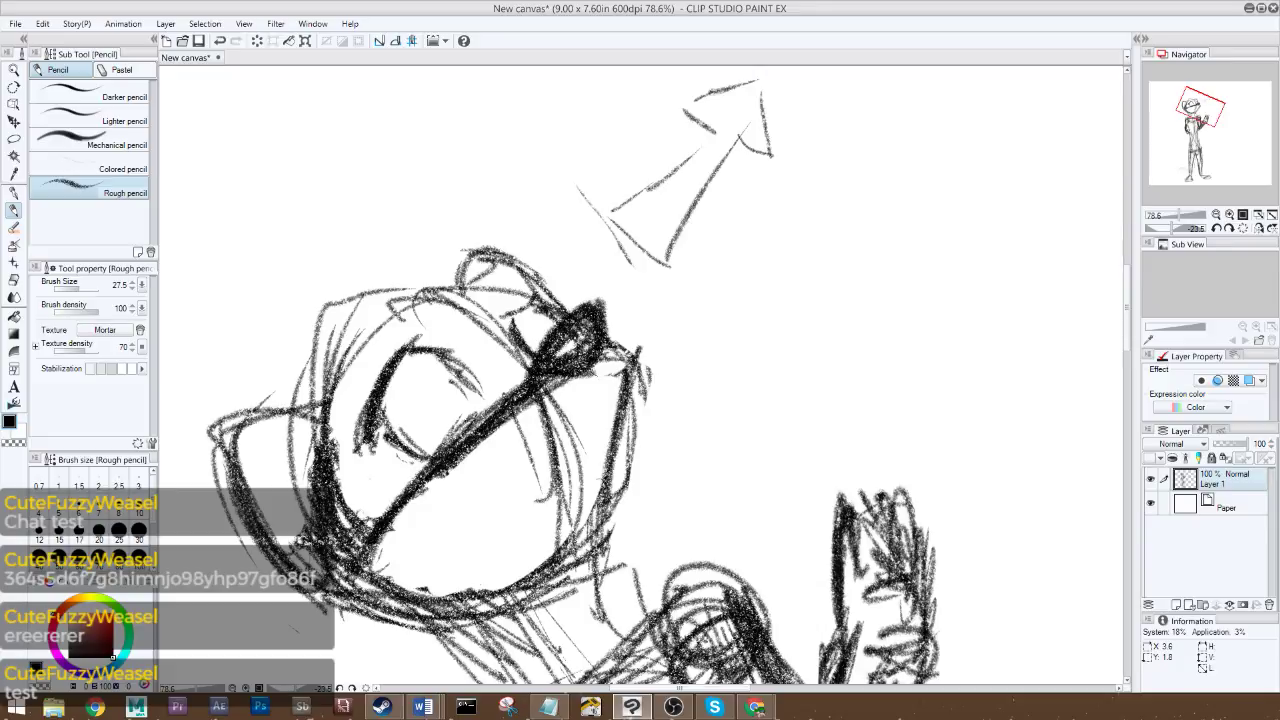
- Draw thick brow strokes beside both eyes, lines inside the far ear, and small round spots along the forehead
mouse_move(506, 324)
left_mouse_down()
mouse_move(549, 290)
mouse_move(492, 318)
left_mouse_up()
left_click_drag(384, 350, 350, 434)
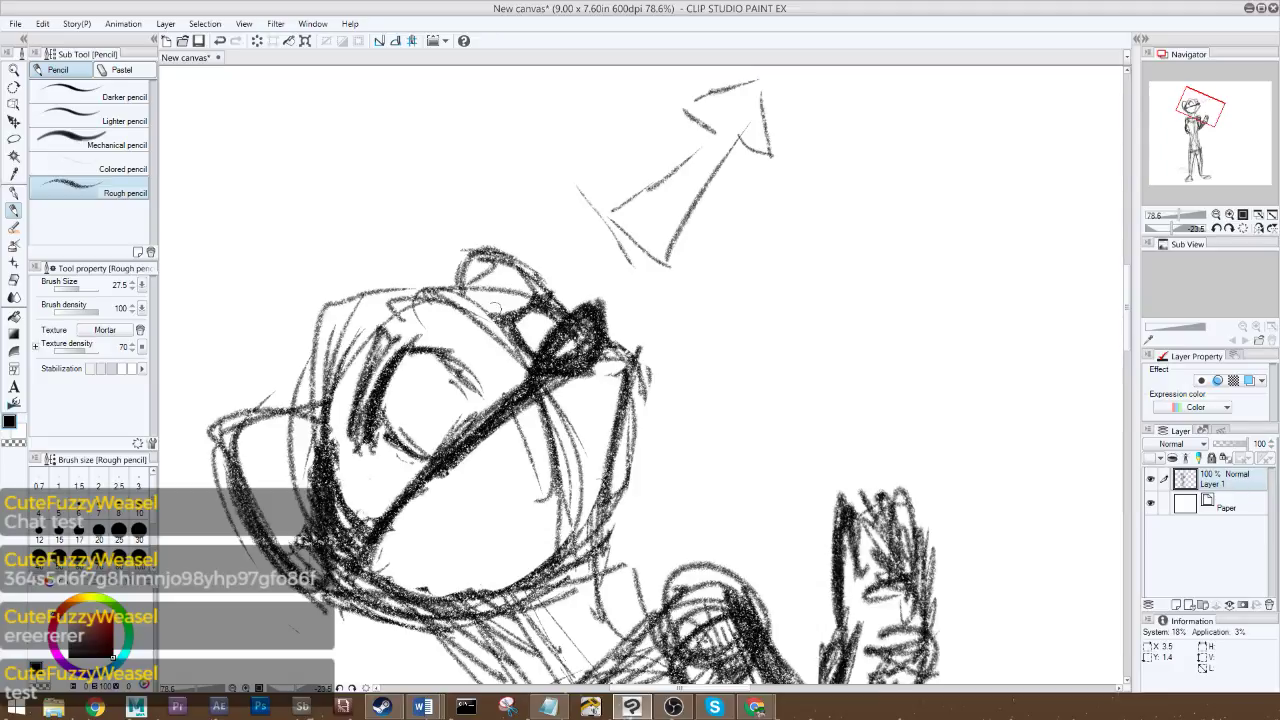
mouse_move(495, 307)
left_mouse_down()
mouse_move(476, 300)
mouse_move(544, 286)
left_mouse_up()
mouse_move(362, 332)
left_mouse_down()
mouse_move(350, 340)
mouse_move(386, 291)
mouse_move(370, 330)
left_mouse_up()
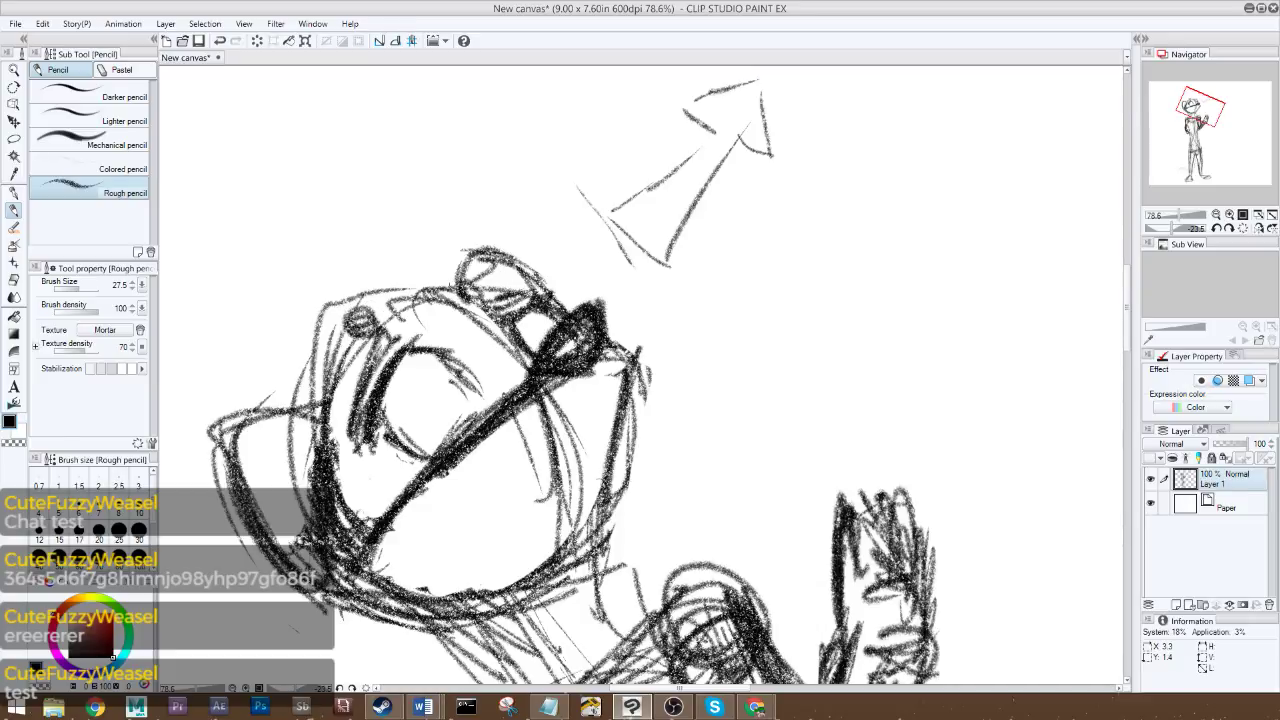
left_click_drag(464, 294, 484, 287)
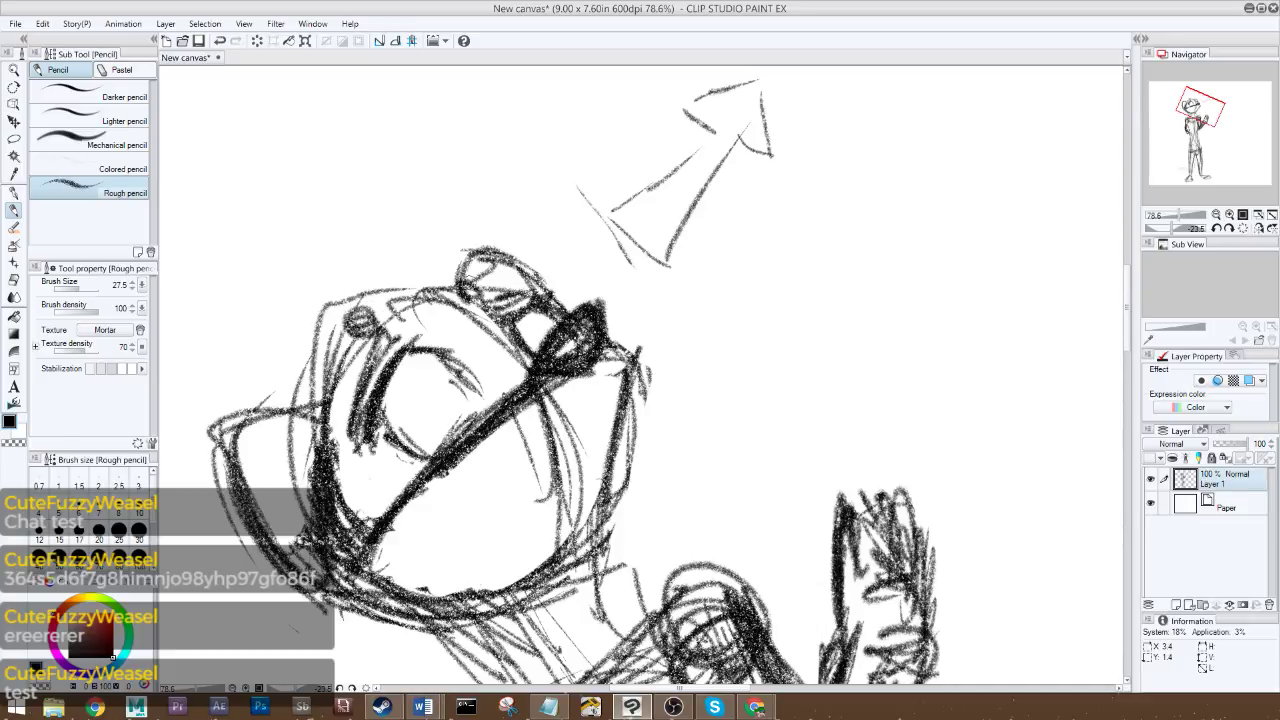
- Erase the outer head outline near the large eye and replace it with short fur-like strokes with the rough pencil
left_click(14, 281)
mouse_move(318, 324)
left_mouse_down()
mouse_move(363, 274)
mouse_move(346, 274)
left_mouse_up()
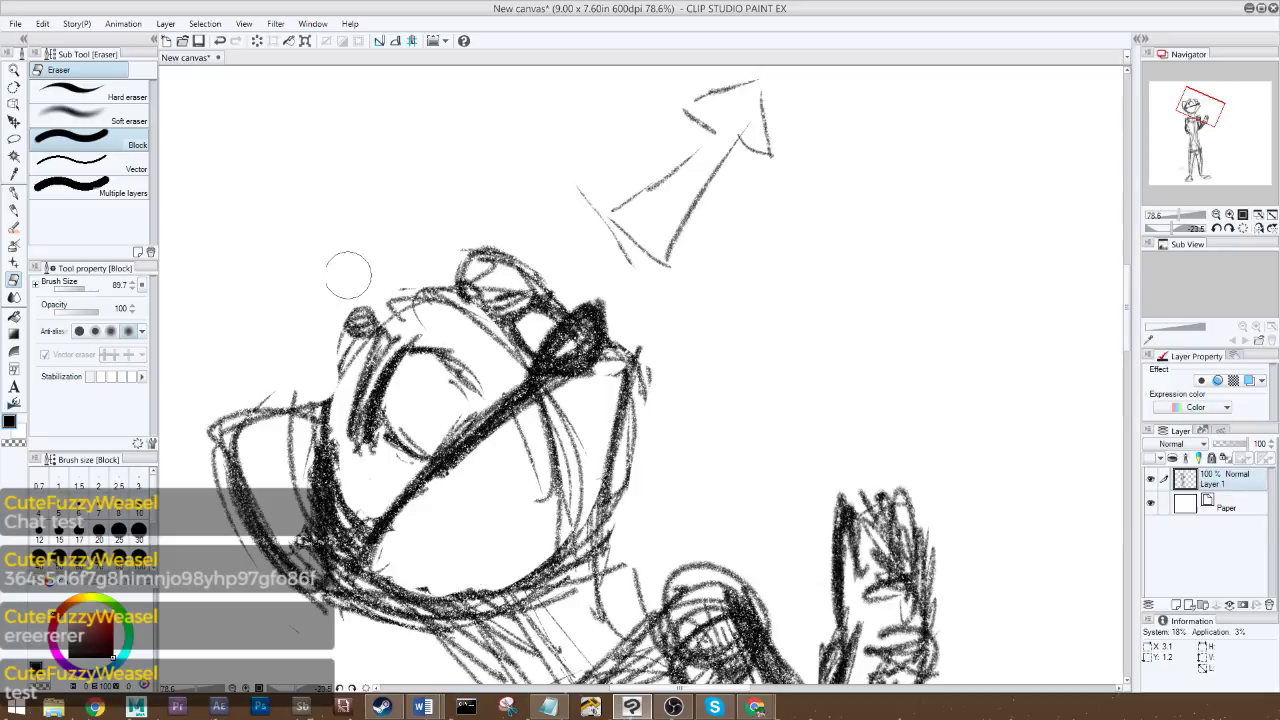
left_click(15, 210)
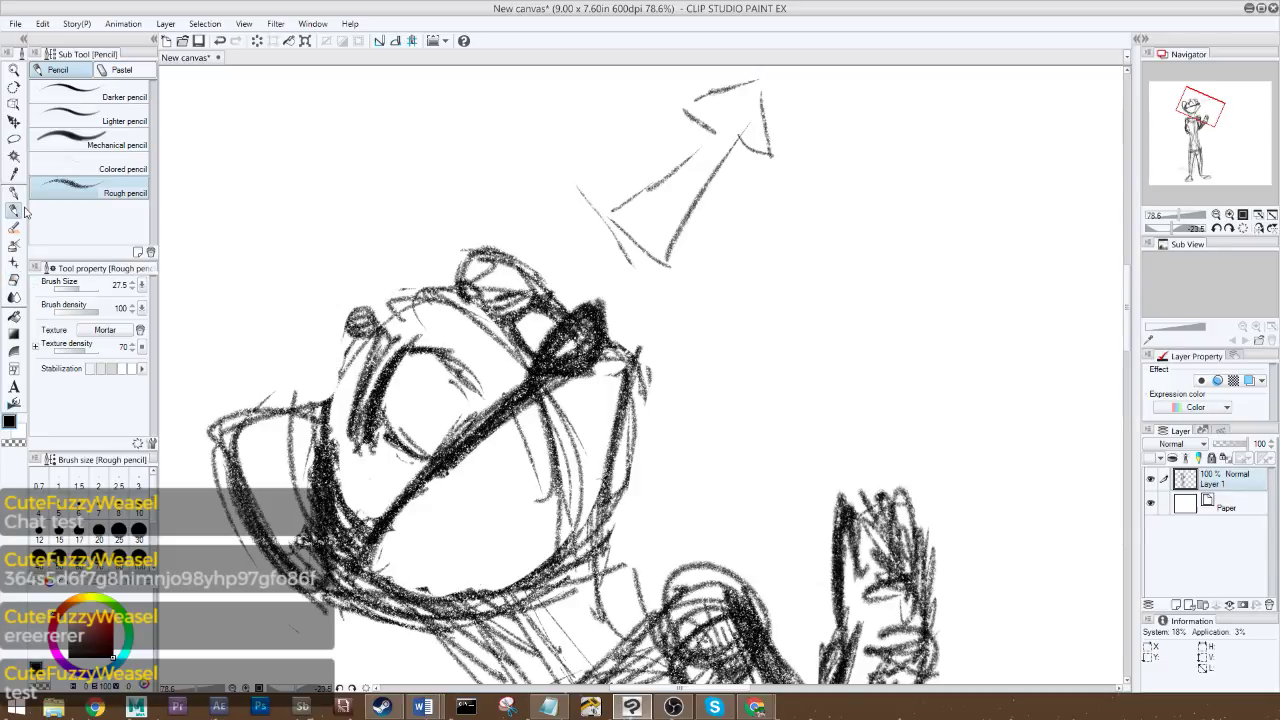
mouse_move(301, 410)
left_mouse_down()
mouse_move(291, 368)
mouse_move(316, 342)
mouse_move(327, 388)
mouse_move(333, 300)
left_mouse_up()
mouse_move(333, 322)
left_mouse_down()
mouse_move(342, 362)
mouse_move(358, 288)
mouse_move(438, 274)
mouse_move(478, 300)
mouse_move(466, 288)
mouse_move(368, 318)
left_mouse_up()
left_click_drag(352, 436, 382, 372)
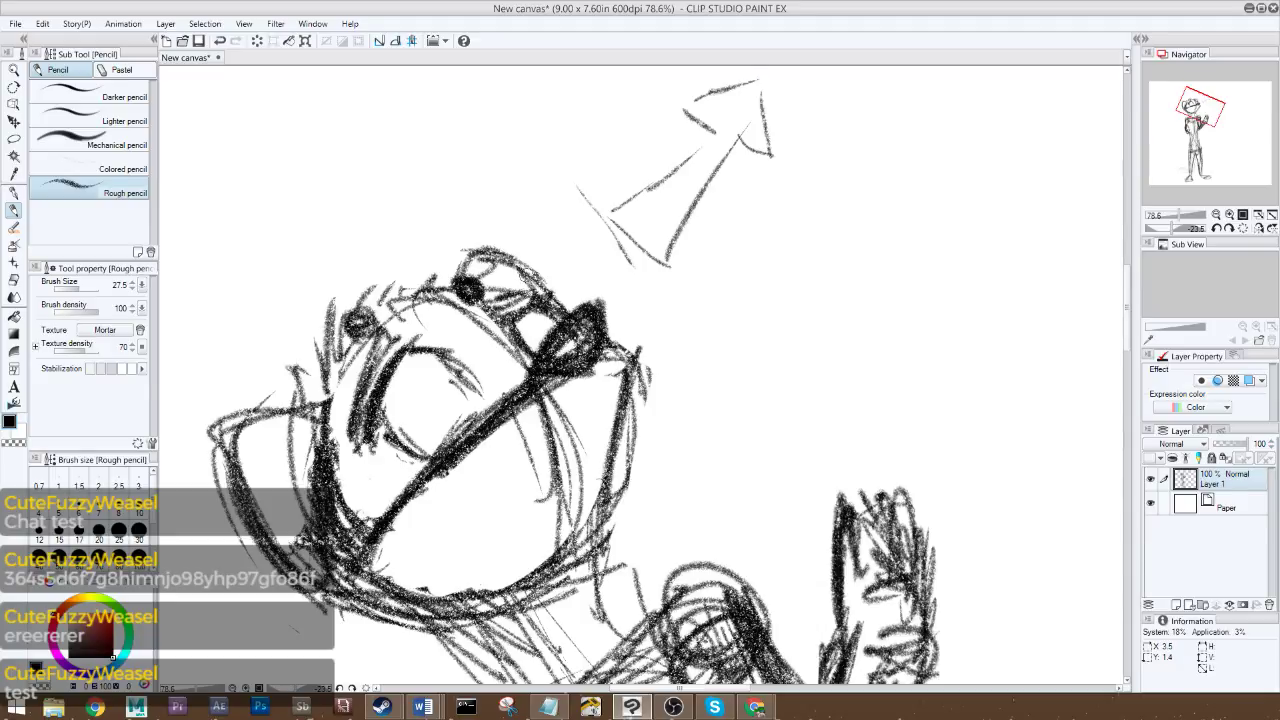
- Add short strokes beside the thick face line and draw curved pupils in both eyes
mouse_move(522, 377)
left_mouse_down()
mouse_move(436, 484)
mouse_move(468, 426)
mouse_move(418, 512)
mouse_move(520, 372)
left_mouse_up()
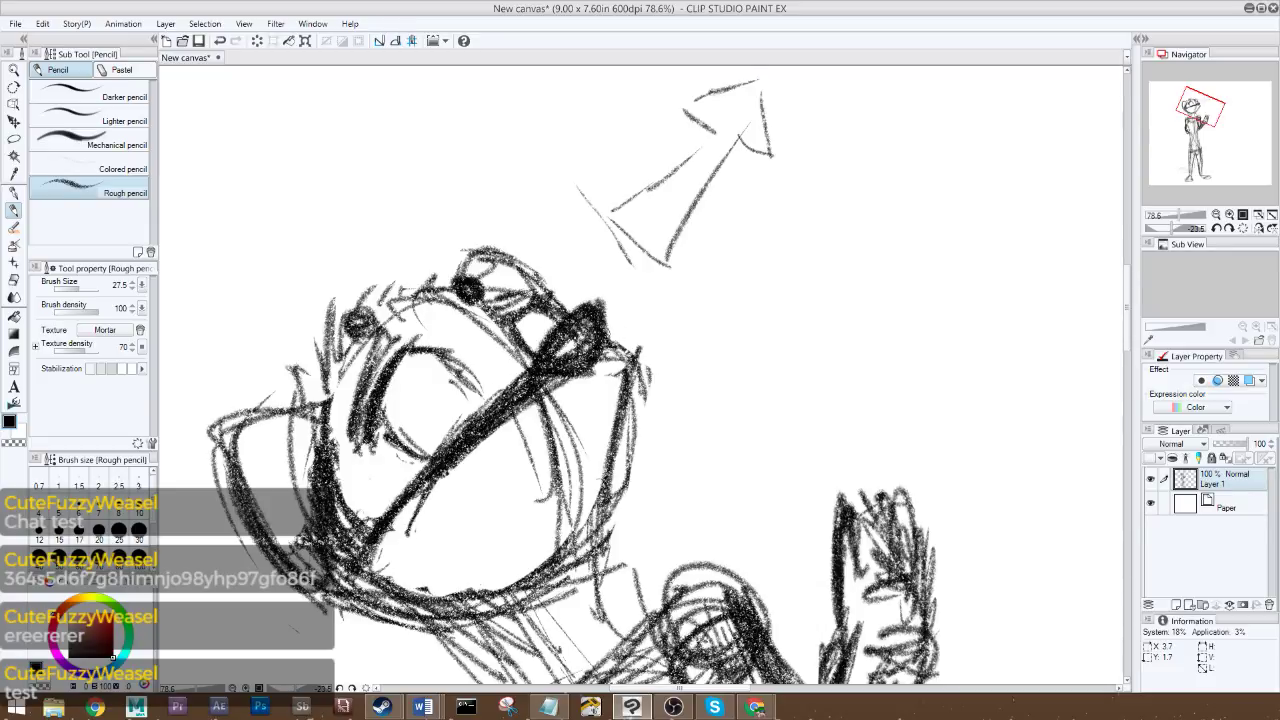
left_click_drag(603, 322, 637, 349)
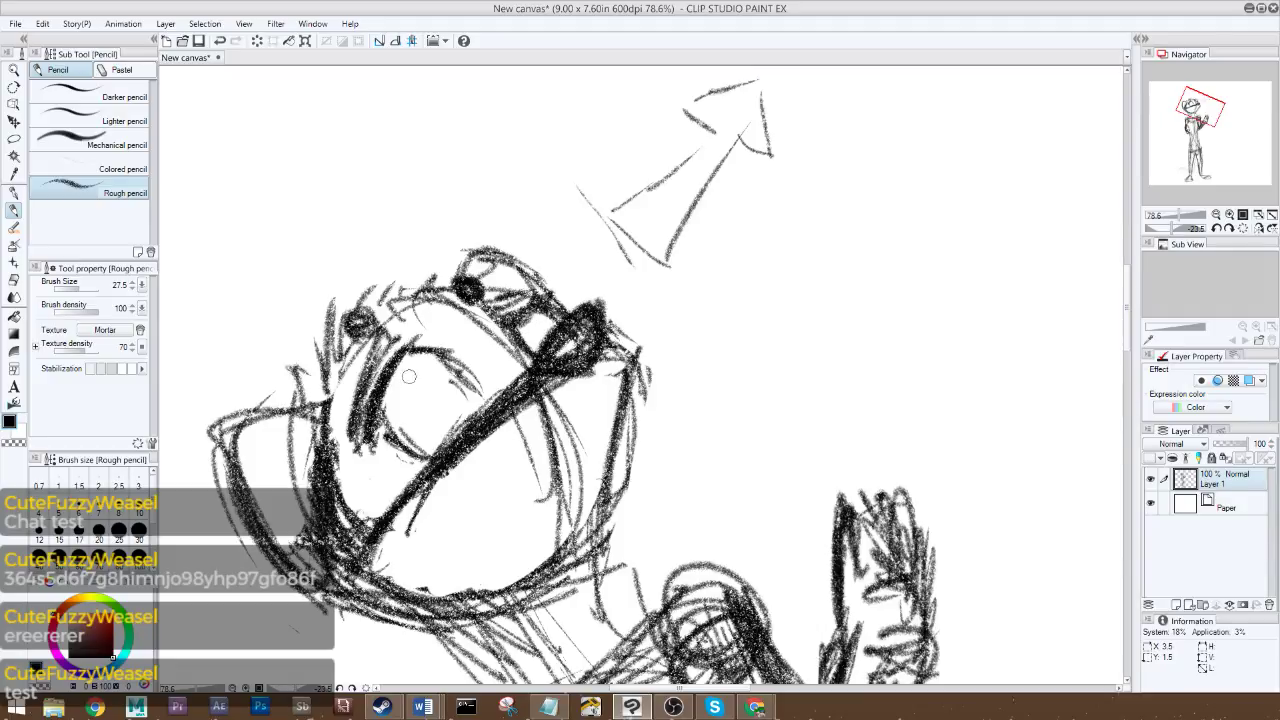
mouse_move(440, 395)
left_mouse_down()
mouse_move(405, 398)
mouse_move(446, 403)
left_mouse_up()
mouse_move(531, 337)
left_mouse_down()
mouse_move(528, 310)
mouse_move(546, 318)
left_mouse_up()
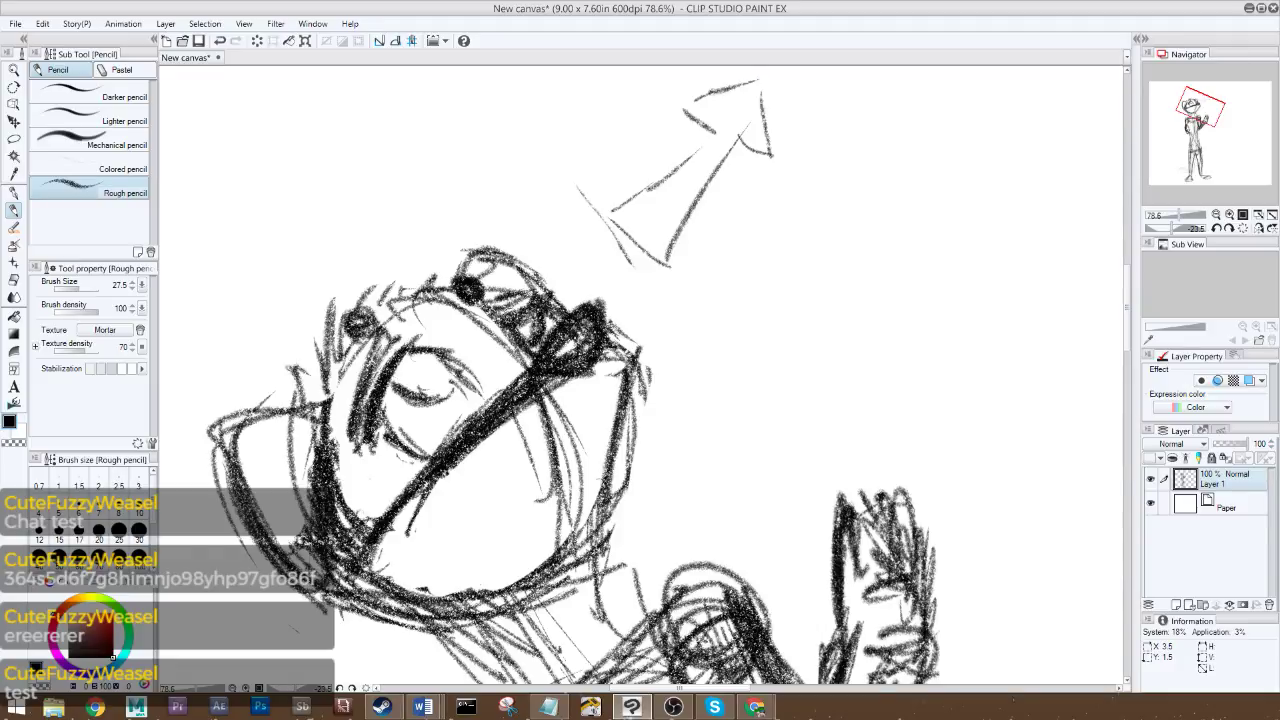
left_click_drag(426, 382, 392, 400)
- Sketch the rounded corner of the open mouth and its long upper line across the lower face
mouse_move(438, 572)
left_mouse_down()
mouse_move(428, 528)
mouse_move(440, 510)
left_mouse_up()
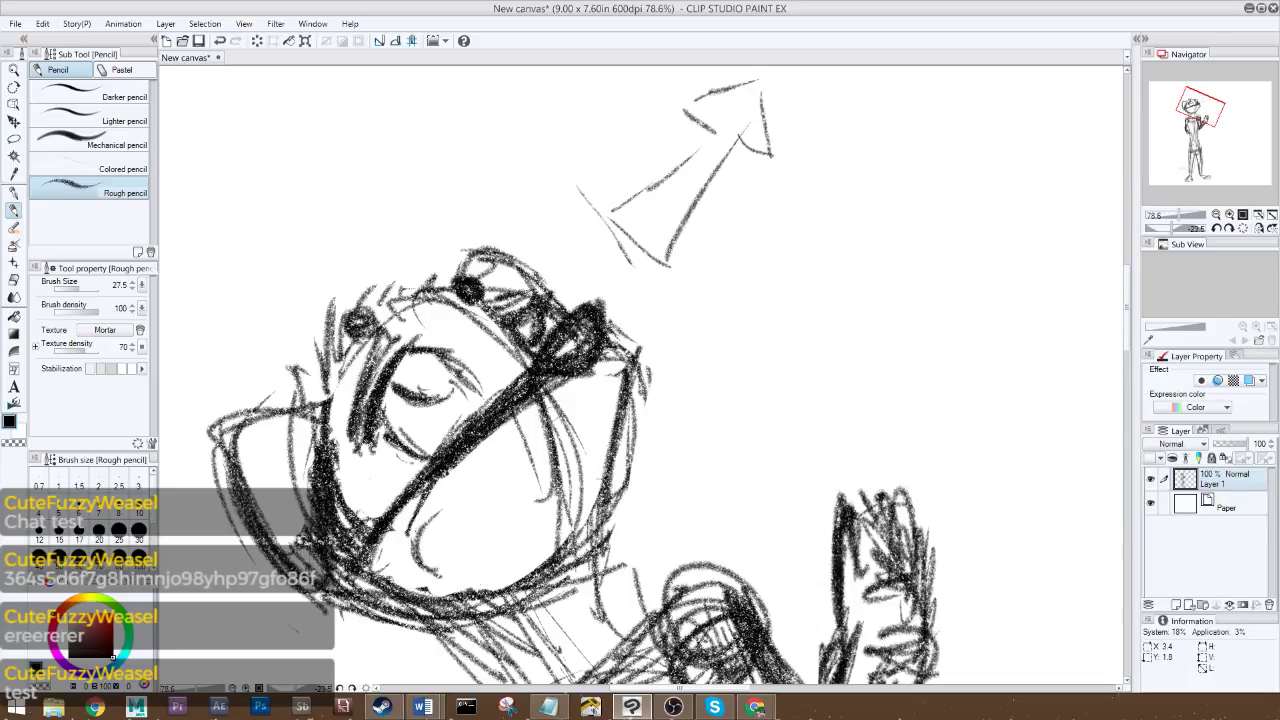
mouse_move(436, 572)
left_mouse_down()
mouse_move(442, 506)
mouse_move(482, 488)
mouse_move(584, 386)
left_mouse_up()
left_click_drag(540, 430, 572, 398)
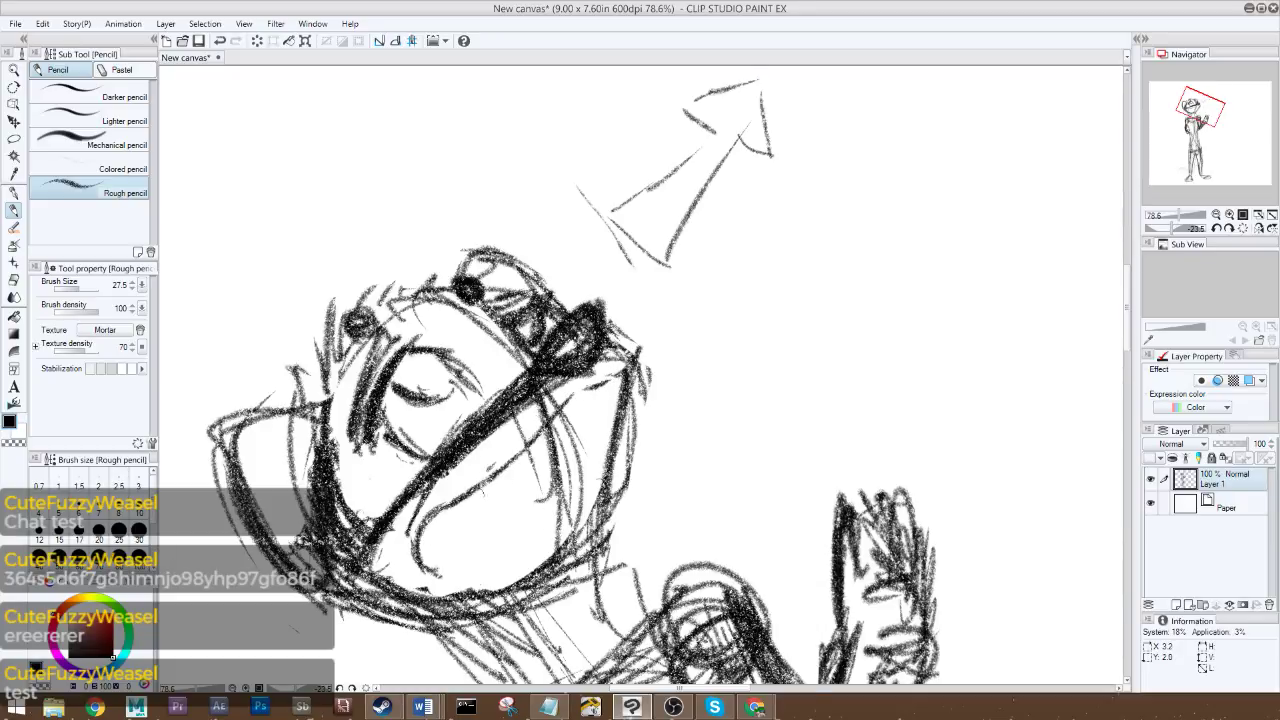
- Draw the lower line of the mouth and thicken it with repeated strokes toward the mouth corner
mouse_move(506, 532)
left_mouse_down()
mouse_move(602, 450)
mouse_move(612, 392)
left_mouse_up()
mouse_move(588, 462)
left_mouse_down()
mouse_move(616, 440)
mouse_move(540, 498)
left_mouse_up()
mouse_move(469, 537)
left_mouse_down()
mouse_move(502, 528)
mouse_move(452, 558)
left_mouse_up()
left_click_drag(524, 510, 428, 561)
mouse_move(474, 526)
left_mouse_down()
mouse_move(430, 560)
mouse_move(526, 508)
mouse_move(434, 566)
left_mouse_up()
left_click_drag(528, 504, 440, 566)
left_click_drag(562, 486, 444, 572)
left_click_drag(472, 522, 436, 576)
left_click_drag(522, 506, 414, 580)
- Reinforce the upper mouth line, sketch the far end of the face, and add a stroke near the left-hand ear
left_click_drag(462, 492, 416, 530)
mouse_move(520, 446)
left_mouse_down()
mouse_move(444, 506)
mouse_move(618, 372)
mouse_move(620, 330)
mouse_move(634, 354)
left_mouse_up()
mouse_move(624, 326)
left_mouse_down()
mouse_move(634, 364)
mouse_move(614, 346)
left_mouse_up()
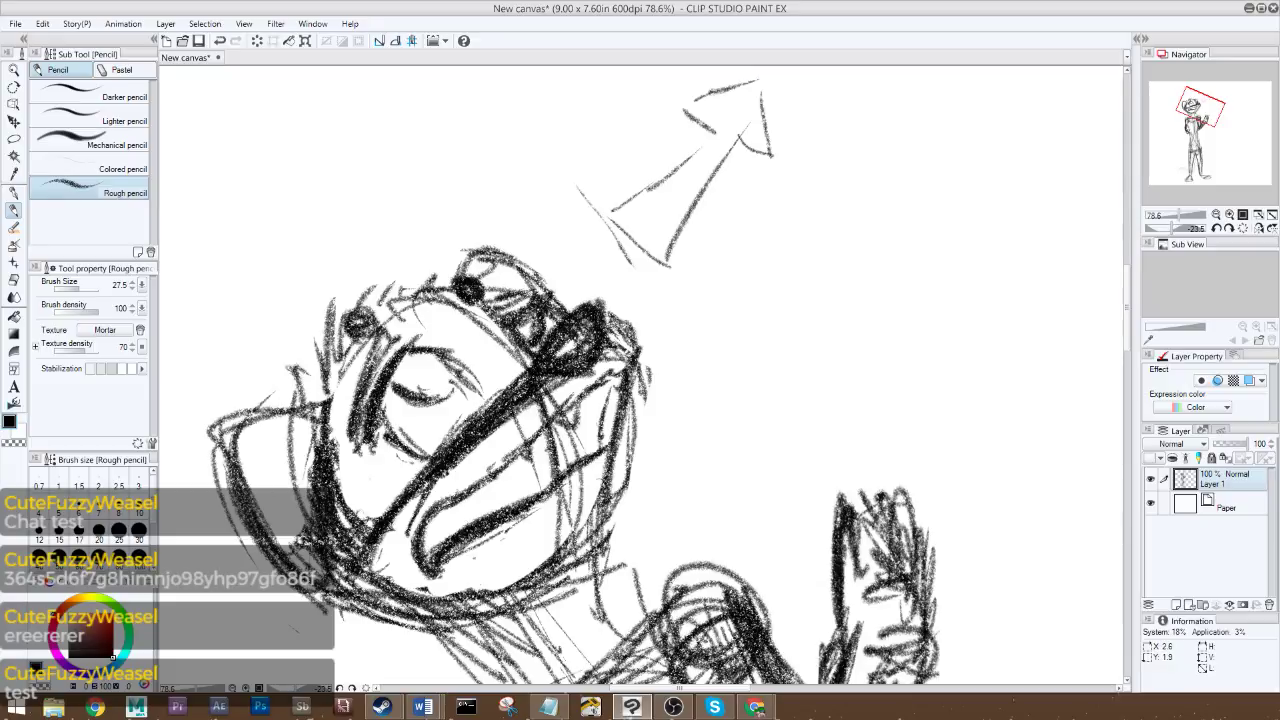
left_click_drag(304, 532, 308, 470)
left_click_drag(1197, 114, 1202, 130)
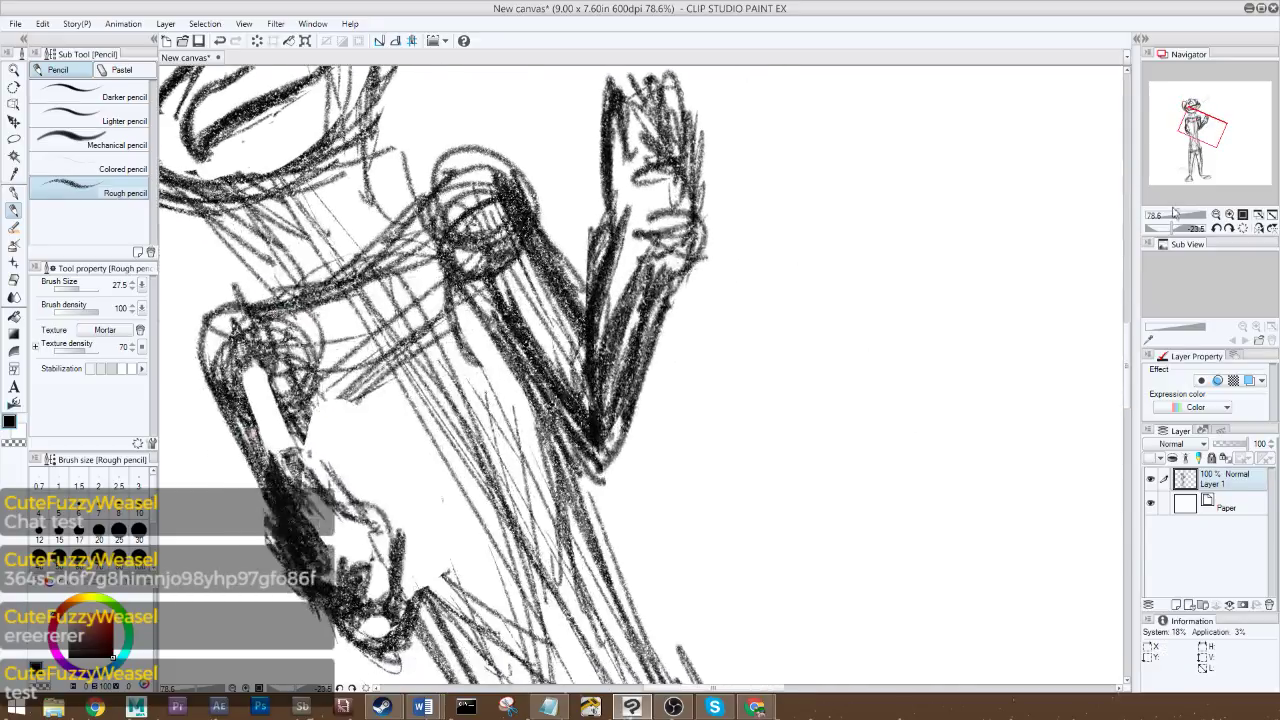
- Sketch the sides of the neck and the first collar strokes between the jaw and the shoulders
left_click_drag(1179, 215, 1175, 204)
left_click_drag(1193, 151, 1193, 117)
left_click_drag(540, 342, 598, 384)
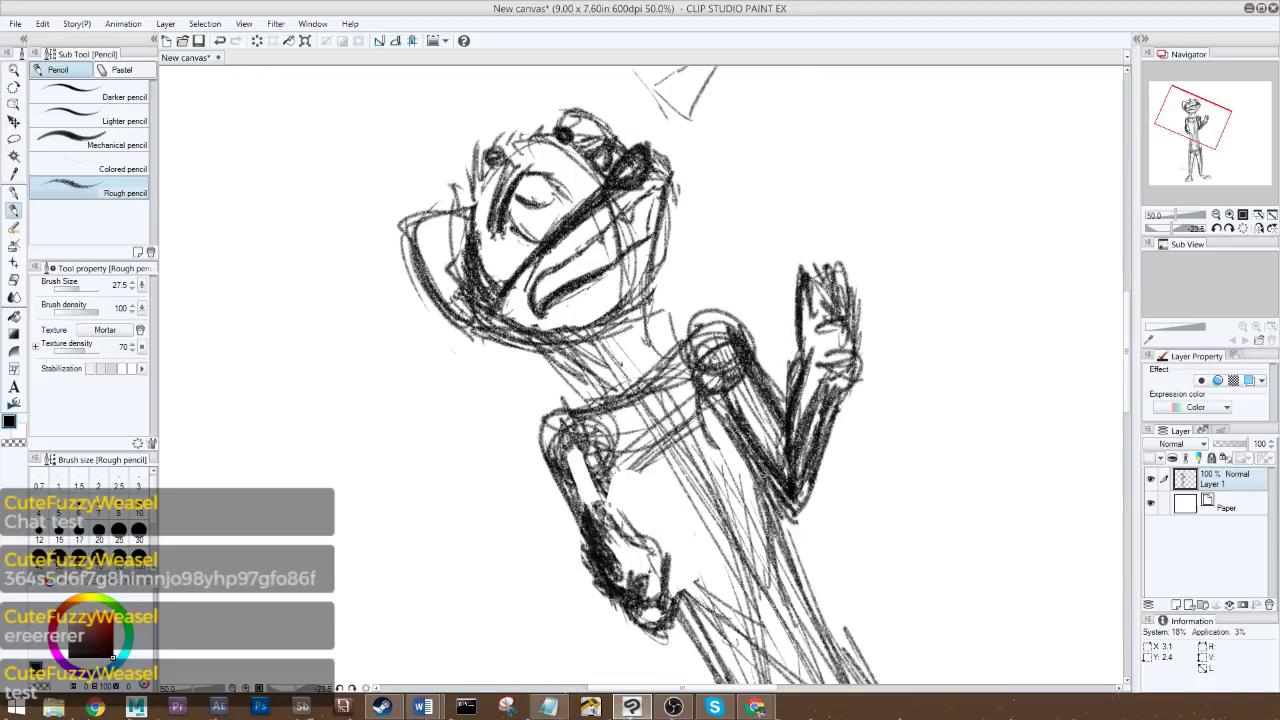
left_click_drag(634, 280, 650, 370)
mouse_move(644, 414)
left_mouse_down()
mouse_move(592, 446)
mouse_move(570, 382)
mouse_move(624, 424)
left_mouse_up()
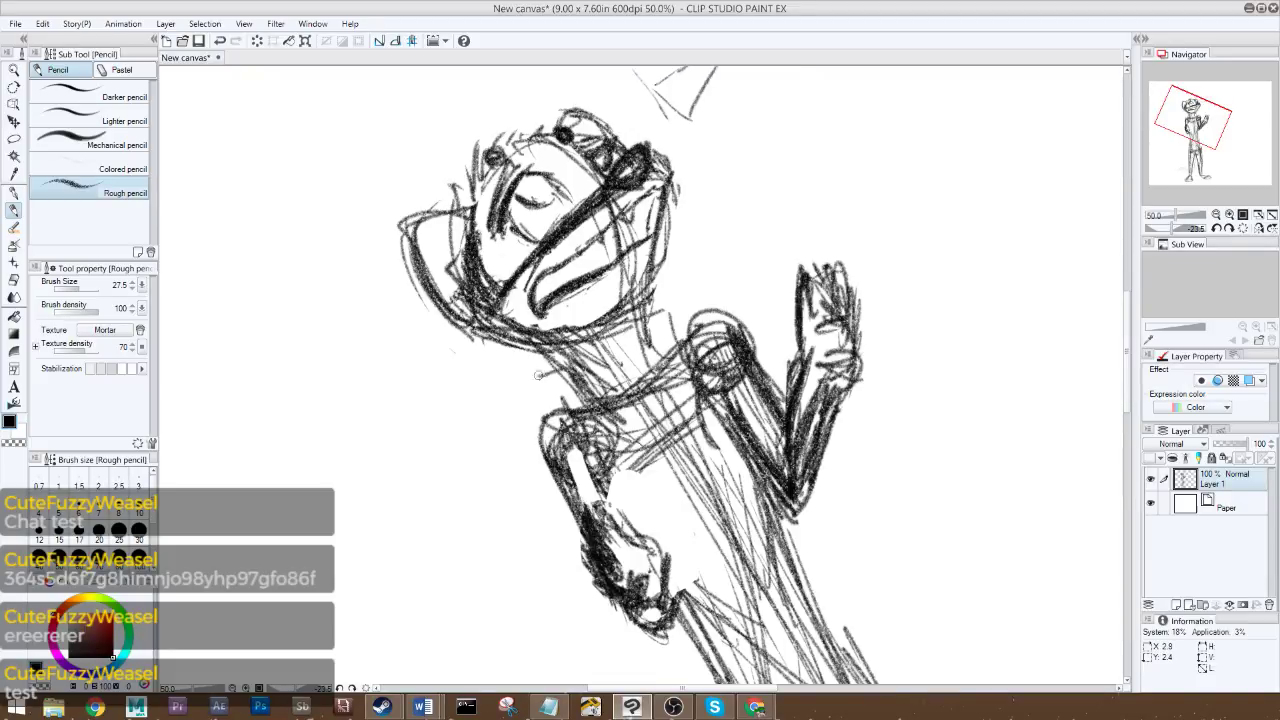
mouse_move(538, 372)
left_mouse_down()
mouse_move(598, 424)
mouse_move(576, 376)
left_mouse_up()
mouse_move(622, 420)
left_mouse_down()
mouse_move(638, 378)
mouse_move(660, 368)
left_mouse_up()
left_click_drag(644, 388, 690, 366)
- Build up the raised collar around the base of the neck with repeated dark strokes
mouse_move(632, 422)
left_mouse_down()
mouse_move(692, 376)
mouse_move(680, 400)
mouse_move(662, 314)
left_mouse_up()
mouse_move(642, 354)
left_mouse_down()
mouse_move(678, 306)
mouse_move(662, 316)
left_mouse_up()
mouse_move(658, 386)
left_mouse_down()
mouse_move(678, 352)
mouse_move(676, 374)
left_mouse_up()
left_click_drag(609, 383, 624, 394)
left_click_drag(584, 362, 614, 382)
left_click_drag(584, 371, 606, 381)
left_click_drag(644, 314, 662, 370)
left_click_drag(642, 314, 660, 362)
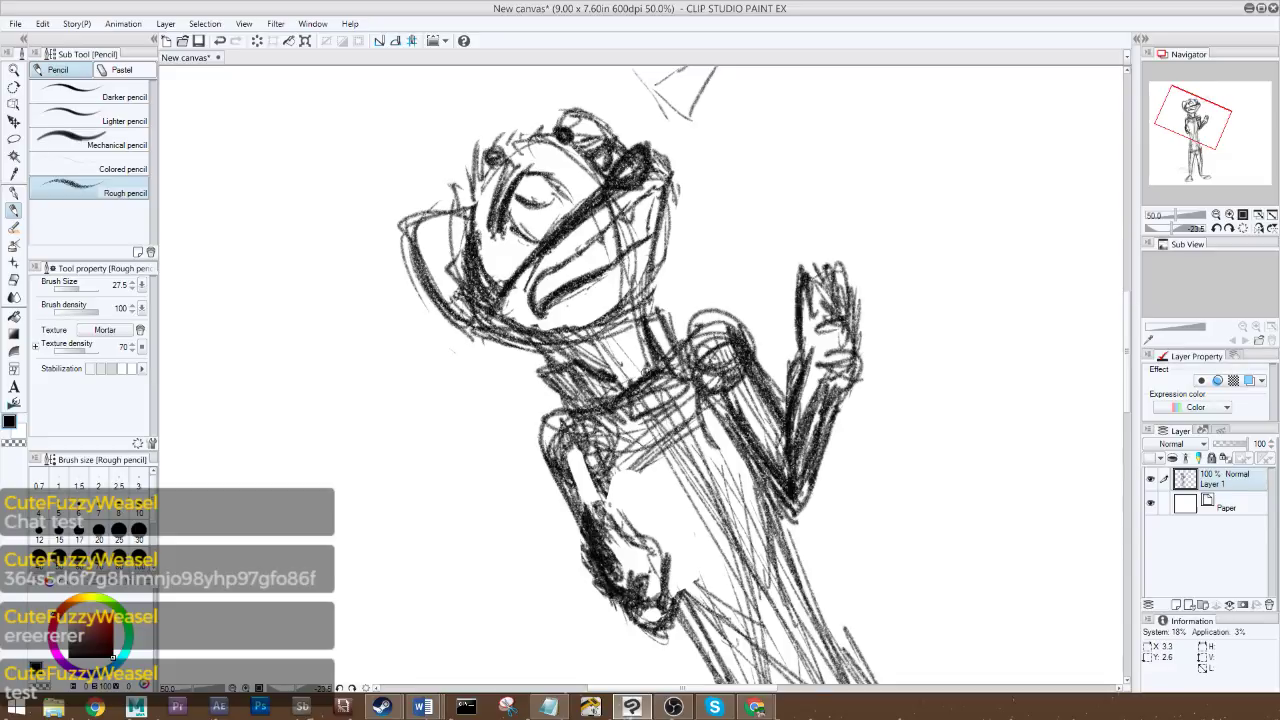
mouse_move(622, 422)
left_mouse_down()
mouse_move(654, 370)
mouse_move(638, 378)
mouse_move(694, 364)
mouse_move(662, 402)
left_mouse_up()
left_click_drag(594, 392, 616, 374)
left_click_drag(566, 366, 584, 356)
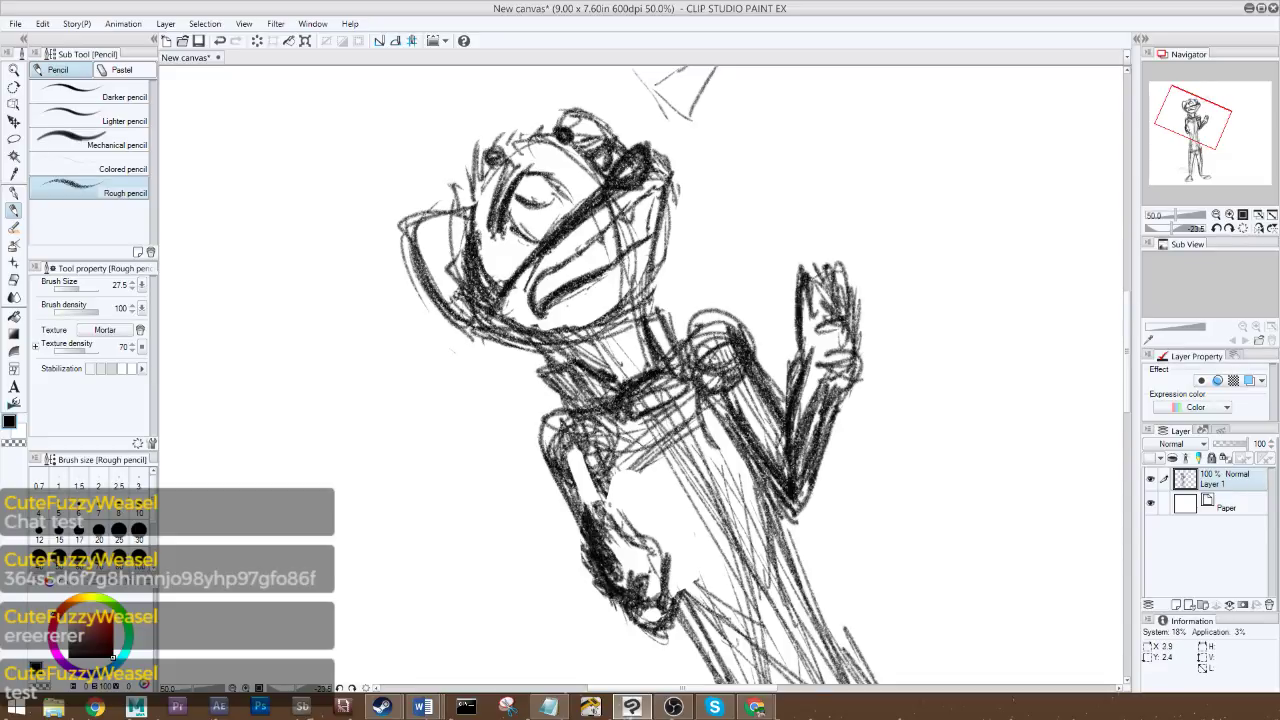
- Draw a wider shoulder piece around the left-hand shoulder and extend its outline along the upper arm
left_click_drag(576, 498, 552, 548)
left_click_drag(540, 410, 560, 526)
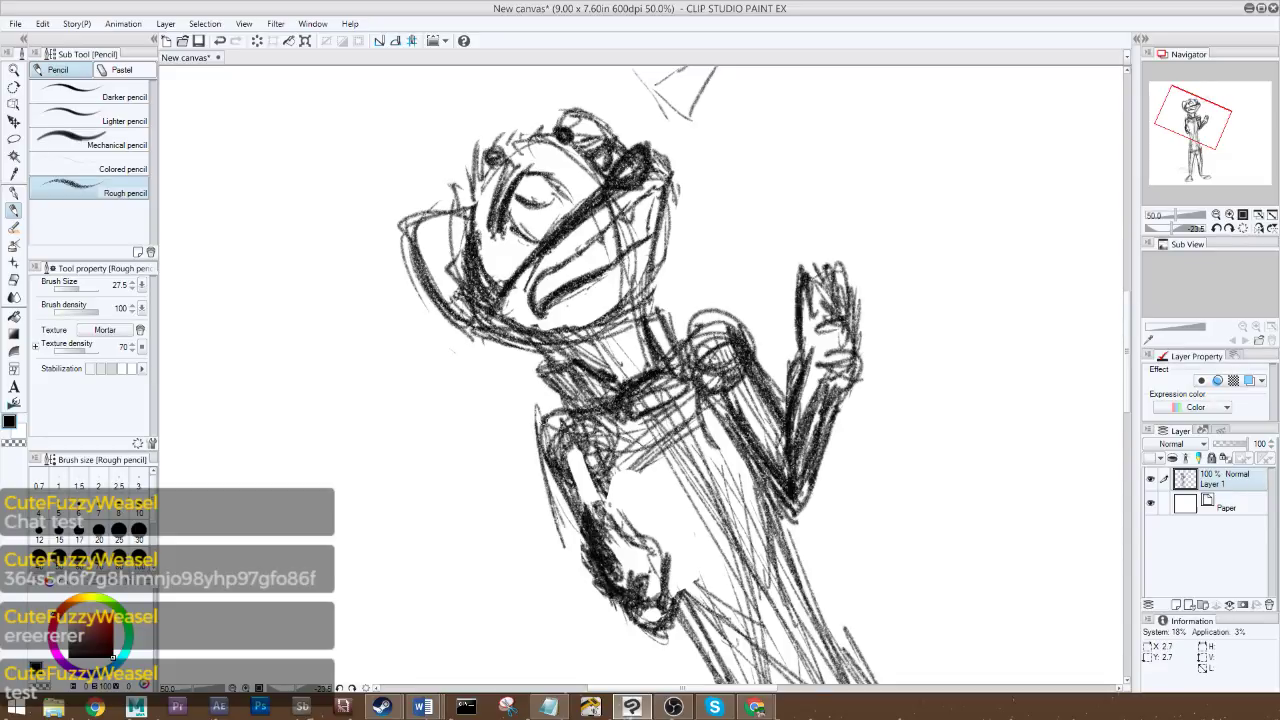
left_click_drag(520, 436, 598, 410)
left_click_drag(516, 414, 538, 474)
left_click_drag(536, 472, 574, 520)
mouse_move(528, 412)
left_mouse_down()
mouse_move(566, 518)
mouse_move(604, 472)
left_mouse_up()
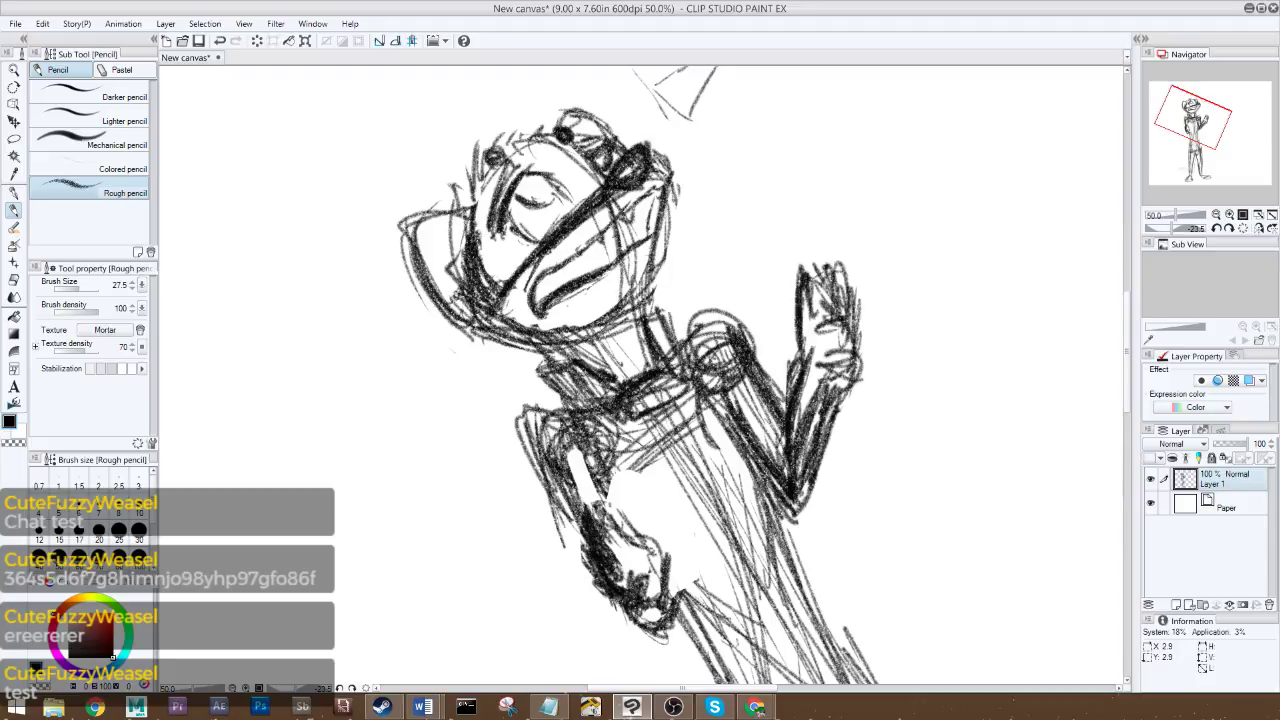
left_click_drag(614, 428, 588, 504)
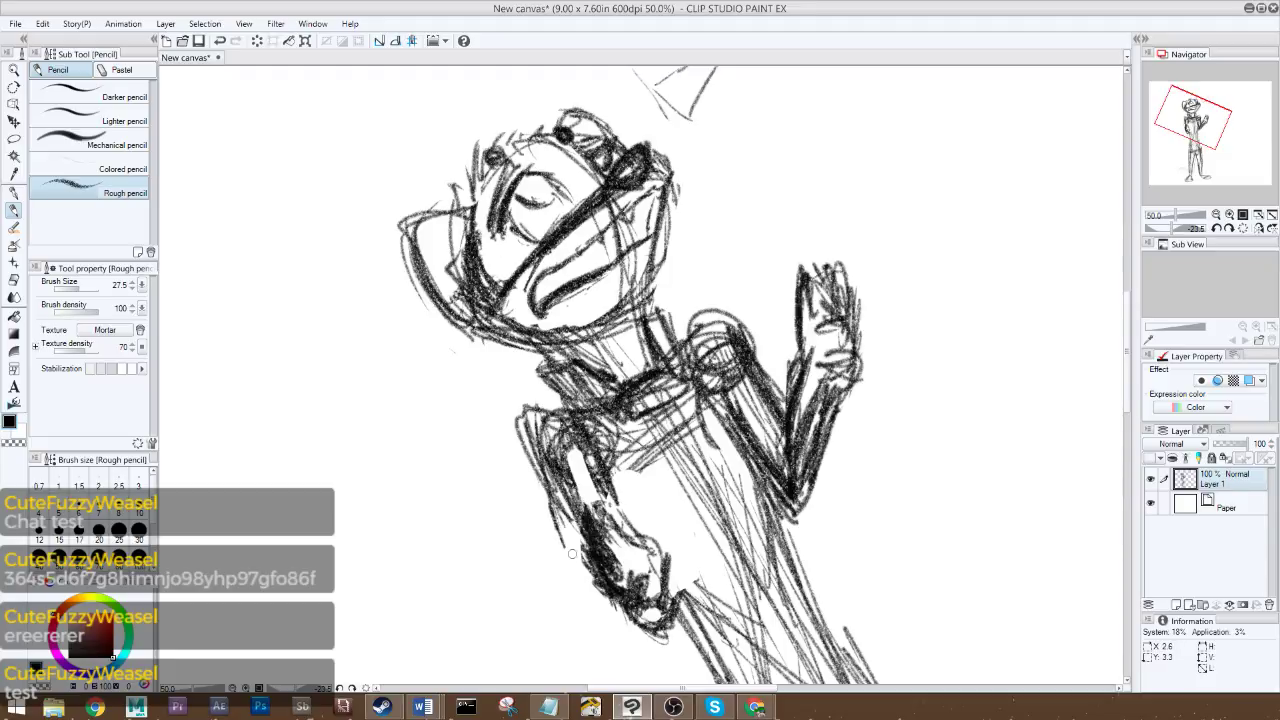
left_click_drag(1183, 123, 1182, 133)
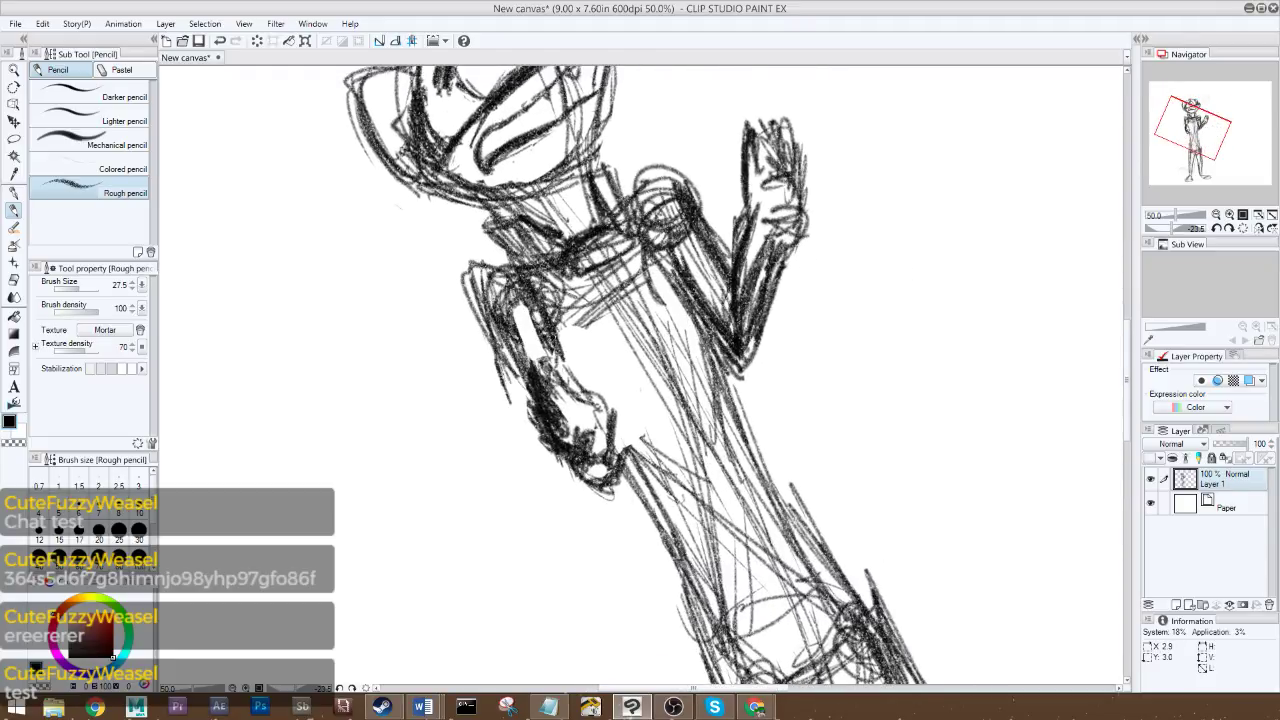
left_click_drag(501, 372, 516, 404)
- Reinforce the right-hand shoulder with a peaked outline and darken the outer edge of its upper arm
left_click_drag(655, 192, 676, 286)
mouse_move(650, 182)
left_mouse_down()
mouse_move(660, 156)
mouse_move(714, 238)
left_mouse_up()
left_click_drag(678, 174, 732, 266)
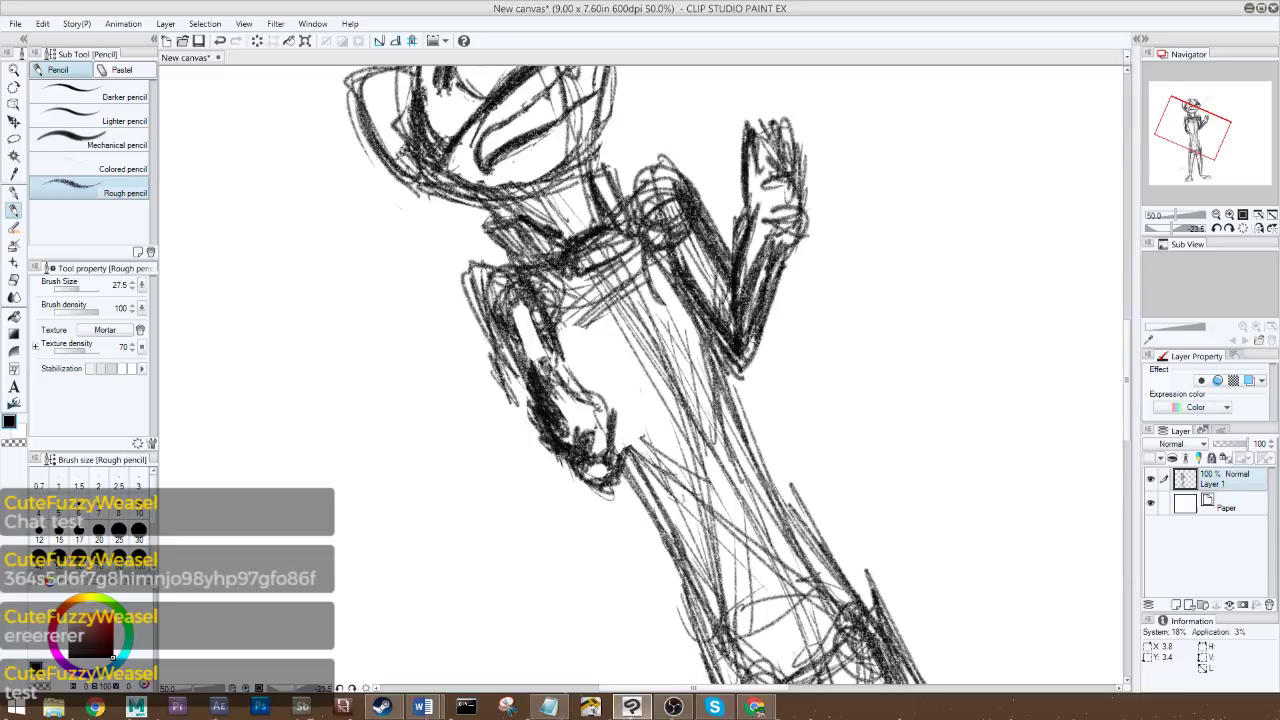
- Outline a forearm guard on the raised arm, from the wrist down to the elbow
left_click_drag(744, 248, 722, 326)
mouse_move(740, 220)
left_mouse_down()
mouse_move(722, 316)
mouse_move(734, 260)
left_mouse_up()
left_click_drag(770, 310, 748, 364)
mouse_move(788, 236)
left_mouse_down()
mouse_move(758, 324)
mouse_move(752, 256)
left_mouse_up()
mouse_move(746, 210)
left_mouse_down()
mouse_move(782, 268)
mouse_move(748, 370)
left_mouse_up()
left_click_drag(720, 362, 766, 372)
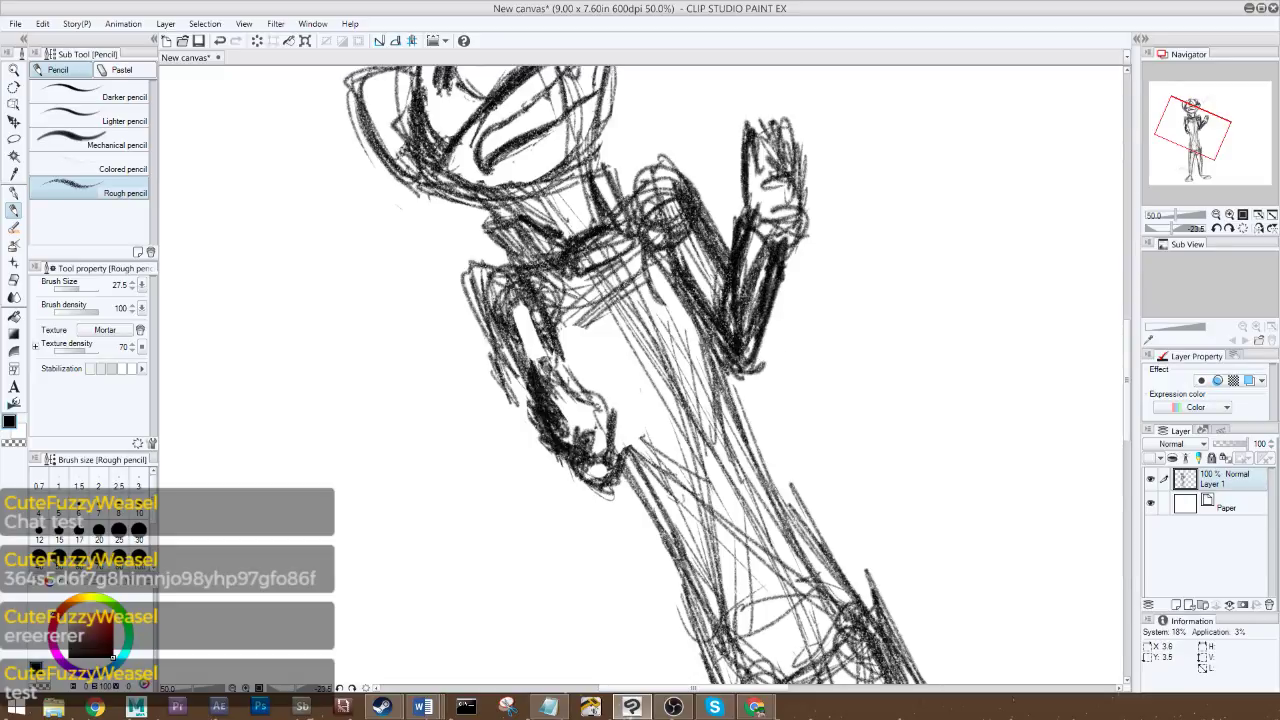
- Add strokes beside the lowered hand and draw a wide belt of two curved lines across the waist
left_click_drag(624, 448, 598, 488)
left_click_drag(618, 476, 578, 500)
mouse_move(496, 380)
left_mouse_down()
mouse_move(530, 424)
mouse_move(529, 401)
mouse_move(439, 270)
left_mouse_up()
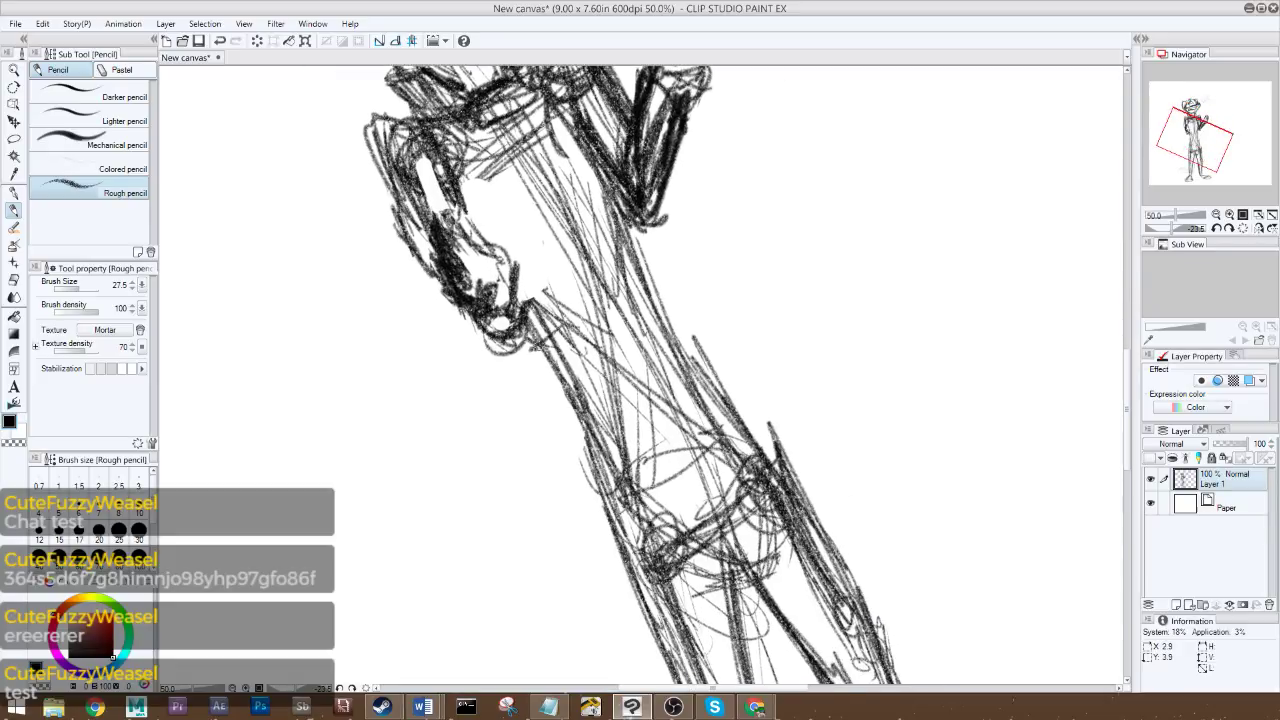
mouse_move(536, 348)
left_mouse_down()
mouse_move(570, 270)
mouse_move(596, 254)
left_mouse_up()
mouse_move(660, 282)
left_mouse_down()
mouse_move(645, 215)
mouse_move(638, 280)
mouse_move(556, 304)
mouse_move(520, 352)
mouse_move(570, 410)
mouse_move(660, 286)
mouse_move(674, 338)
mouse_move(582, 362)
mouse_move(666, 340)
left_mouse_up()
mouse_move(674, 310)
left_mouse_down()
mouse_move(660, 272)
mouse_move(678, 318)
left_mouse_up()
left_click_drag(662, 336, 590, 358)
left_click_drag(554, 402, 540, 356)
left_click_drag(556, 276, 542, 330)
left_click_drag(544, 306, 584, 262)
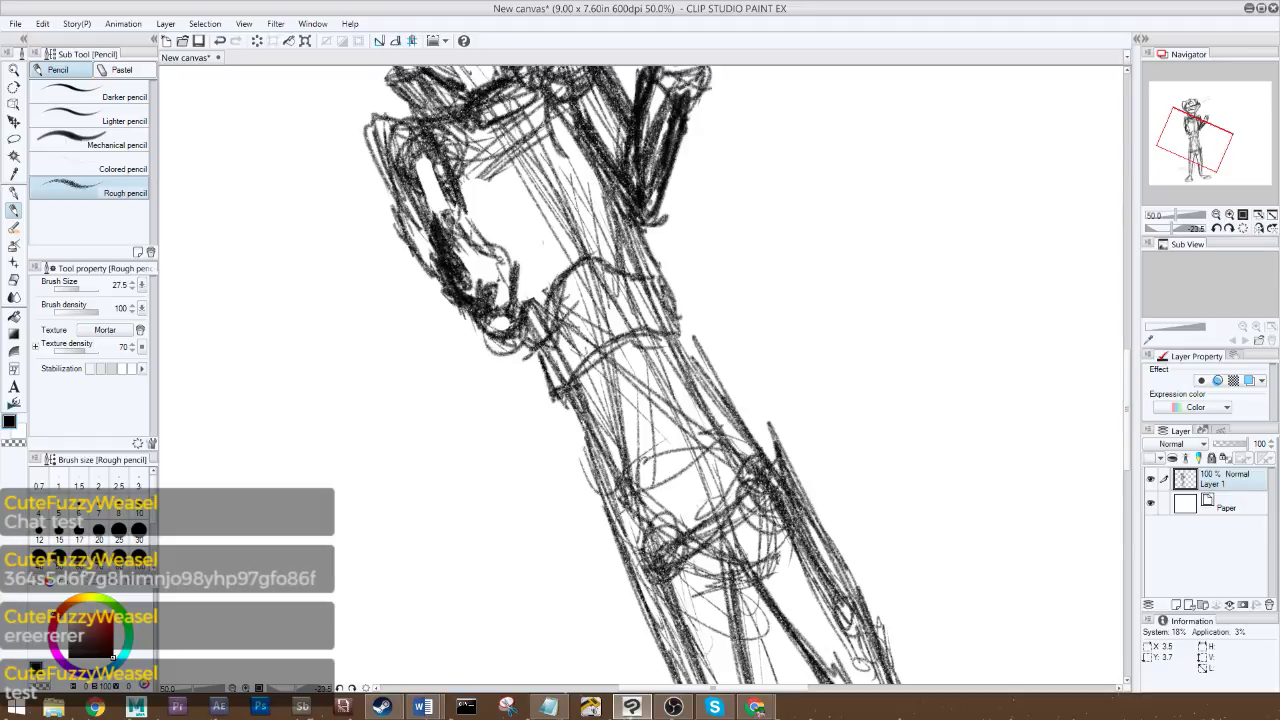
- Draw a rectangular panel on the chest, crossed by several slanted bars and with darkened edges
mouse_move(500, 190)
left_mouse_down()
mouse_move(582, 140)
mouse_move(560, 150)
left_mouse_up()
mouse_move(484, 165)
left_mouse_down()
mouse_move(530, 243)
mouse_move(572, 200)
mouse_move(562, 142)
left_mouse_up()
mouse_move(570, 134)
left_mouse_down()
mouse_move(530, 150)
mouse_move(550, 134)
left_mouse_up()
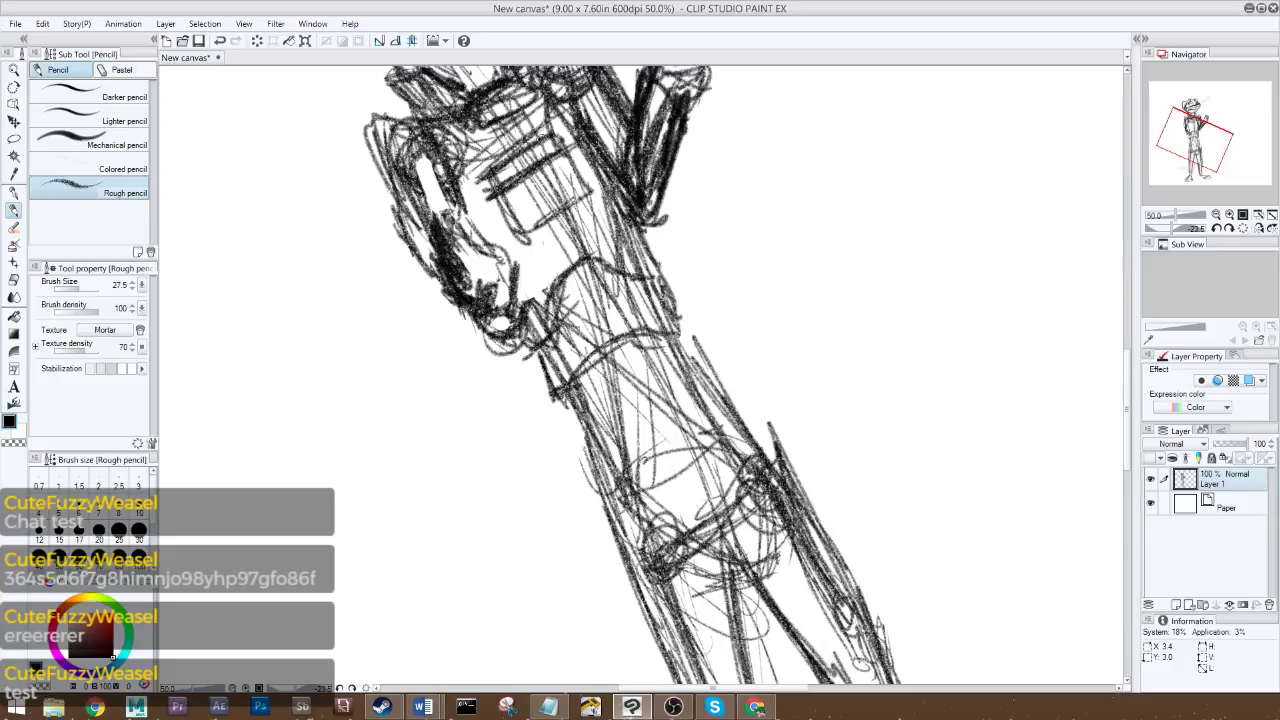
left_click_drag(536, 180, 582, 136)
left_click_drag(568, 204, 588, 168)
left_click_drag(522, 240, 586, 194)
mouse_move(490, 178)
left_mouse_down()
mouse_move(530, 238)
mouse_move(566, 174)
left_mouse_up()
left_click_drag(502, 212, 574, 160)
left_click_drag(528, 236, 580, 198)
- Draw a long wavy line from the left-hand shoulder out past the head, with a small loop at its end
left_click_drag(1205, 146, 1205, 127)
left_click_drag(522, 394, 505, 370)
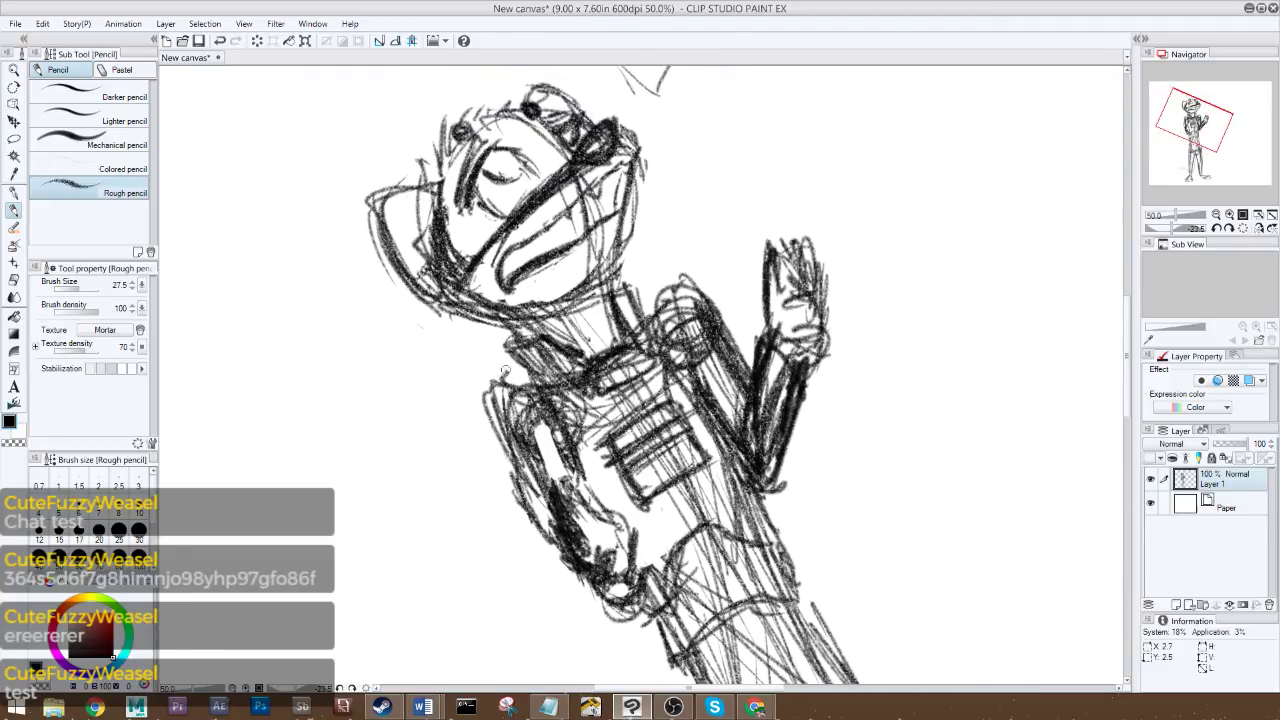
left_click_drag(1194, 148, 1191, 106)
mouse_move(610, 526)
left_mouse_down()
mouse_move(414, 438)
mouse_move(300, 408)
mouse_move(283, 380)
left_mouse_up()
left_click_drag(604, 523, 478, 438)
left_click_drag(400, 420, 491, 453)
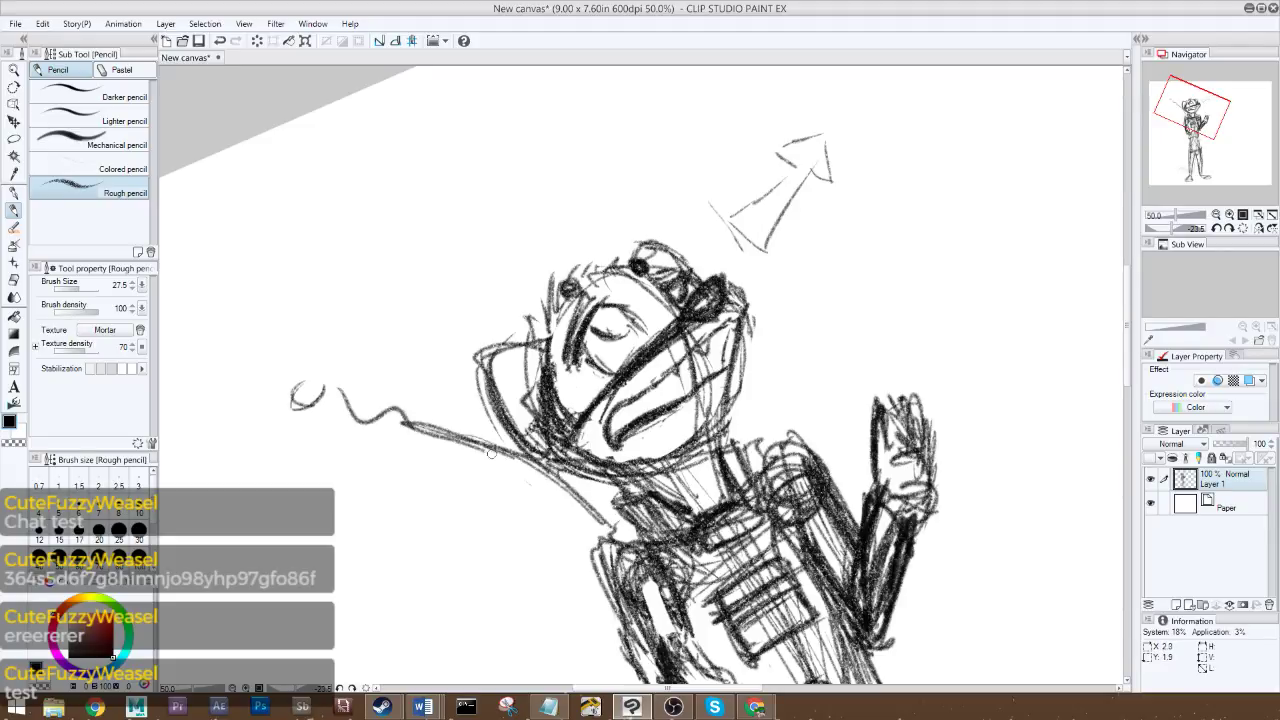
left_click_drag(402, 430, 300, 401)
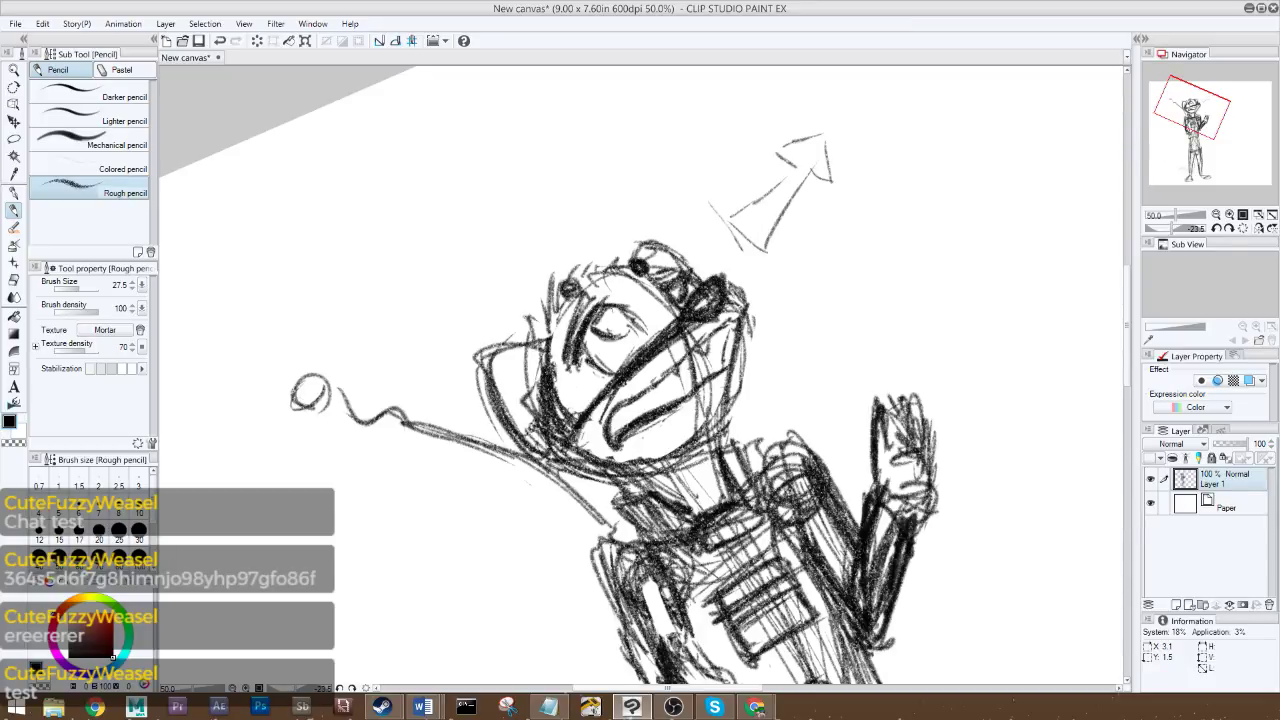
left_click_drag(600, 308, 614, 330)
- Draw a small boxy pouch on each side of the hips just below the belt
mouse_move(1202, 134)
left_mouse_down()
mouse_move(1203, 185)
mouse_move(1198, 156)
left_mouse_up()
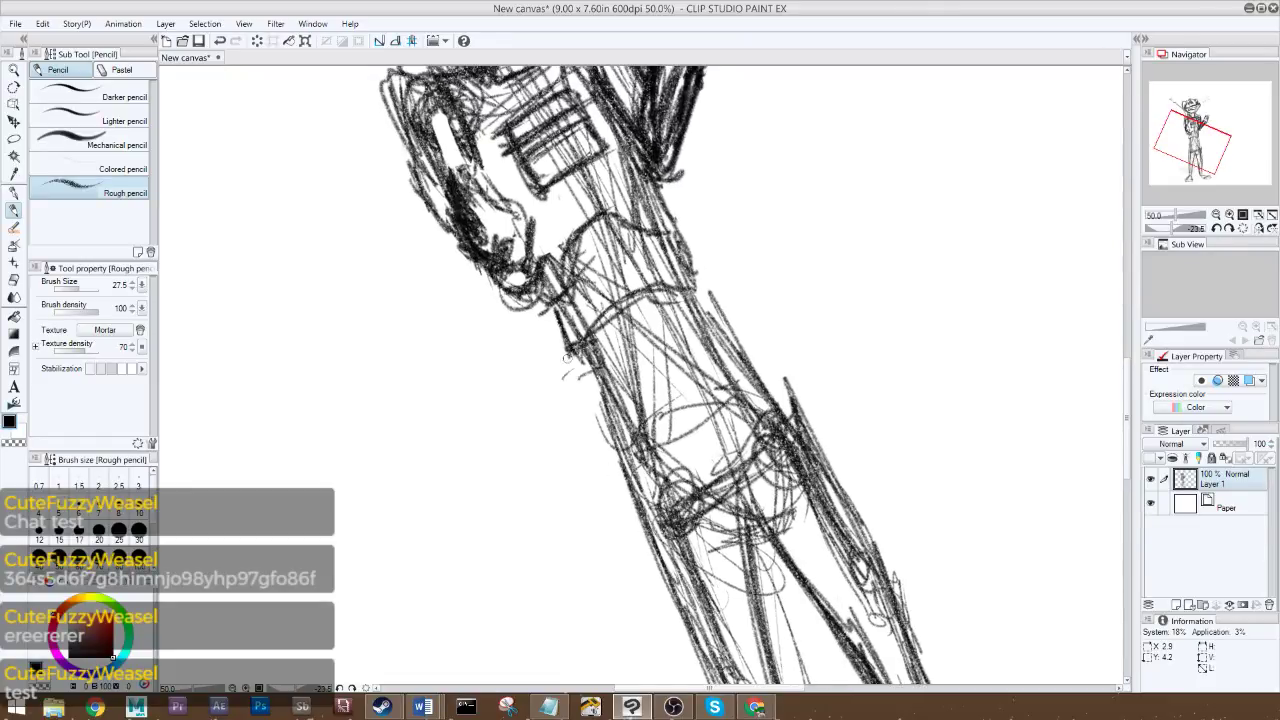
mouse_move(564, 358)
left_mouse_down()
mouse_move(630, 392)
mouse_move(570, 404)
mouse_move(606, 420)
left_mouse_up()
mouse_move(708, 352)
left_mouse_down()
mouse_move(695, 300)
mouse_move(730, 318)
left_mouse_up()
mouse_move(708, 292)
left_mouse_down()
mouse_move(726, 334)
mouse_move(690, 316)
left_mouse_up()
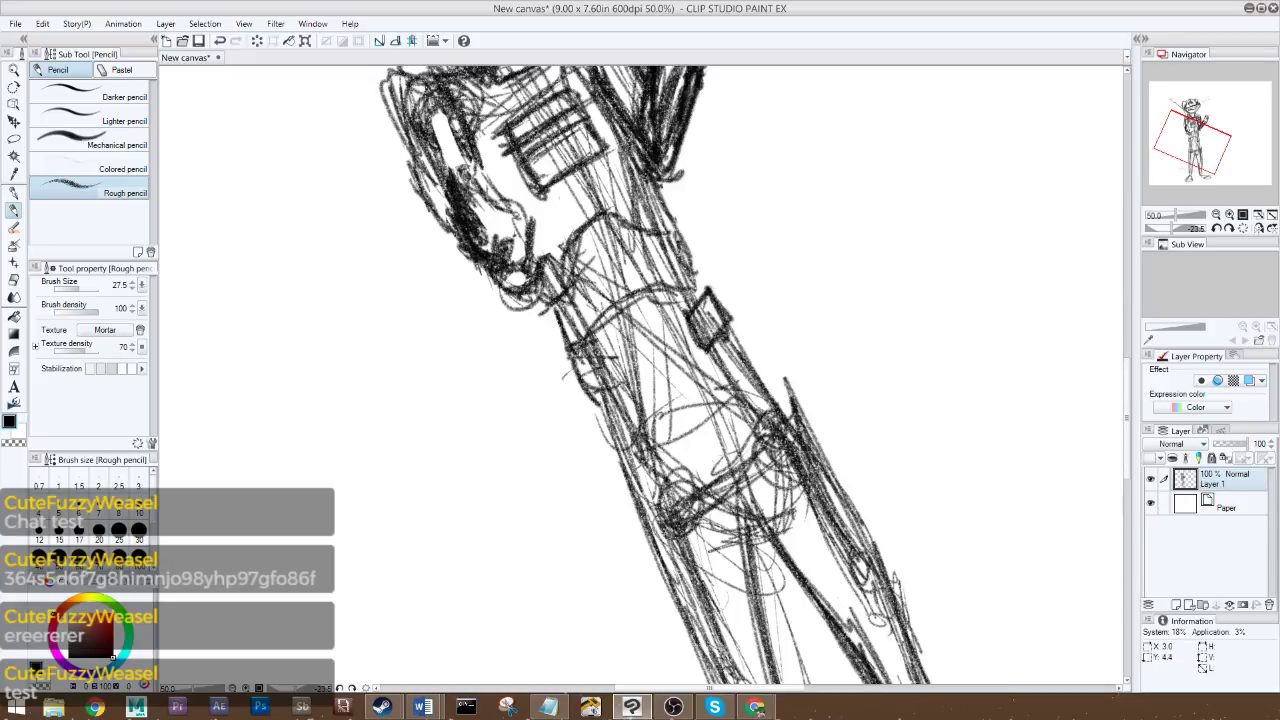
mouse_move(608, 352)
left_mouse_down()
mouse_move(592, 400)
mouse_move(608, 354)
mouse_move(628, 386)
left_mouse_up()
- Add a second pouch under each hip pouch, down toward the tops of the legs
mouse_move(612, 450)
left_mouse_down()
mouse_move(640, 420)
mouse_move(660, 450)
left_mouse_up()
mouse_move(662, 444)
left_mouse_down()
mouse_move(614, 474)
mouse_move(664, 448)
left_mouse_up()
left_click_drag(616, 444, 748, 366)
mouse_move(714, 378)
left_mouse_down()
mouse_move(750, 346)
mouse_move(774, 400)
left_mouse_up()
left_click_drag(728, 402, 752, 378)
- Sketch the outer contour of the left-hand thigh from the hip to the knee with repeated long strokes
mouse_move(606, 510)
left_mouse_down()
mouse_move(670, 474)
mouse_move(648, 616)
left_mouse_up()
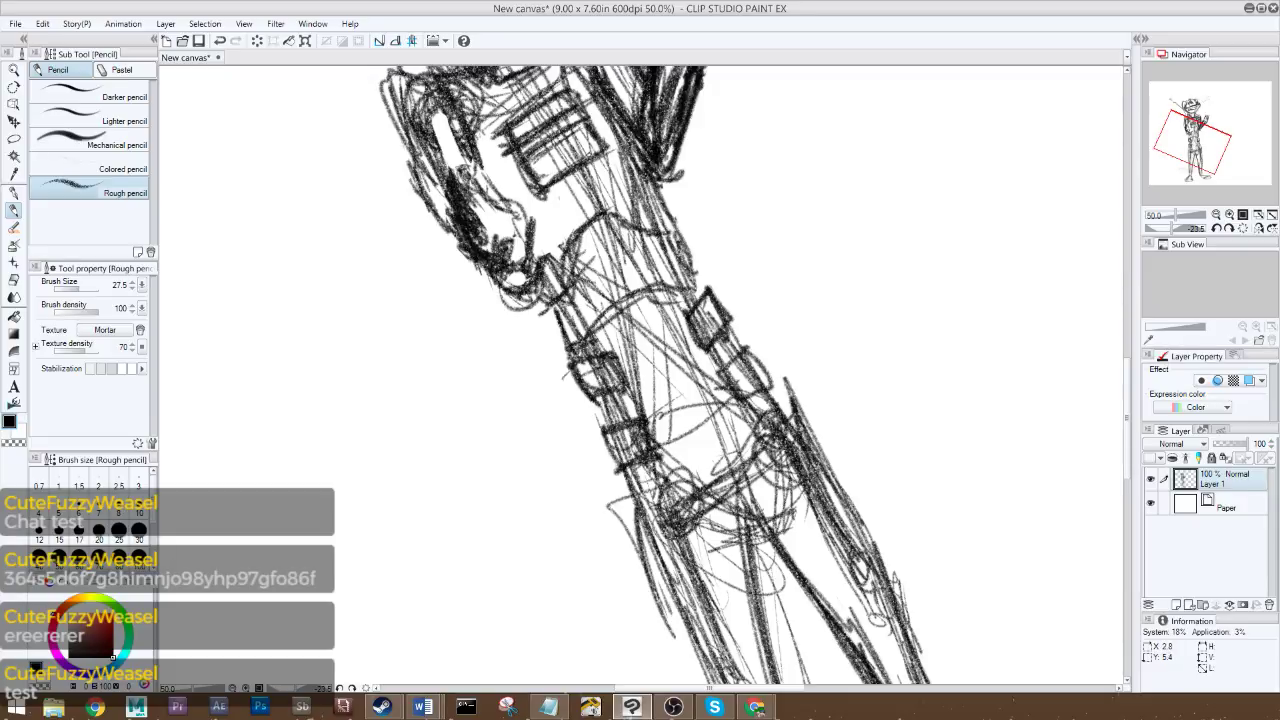
left_click_drag(1197, 142, 1205, 166)
left_click_drag(432, 422, 484, 548)
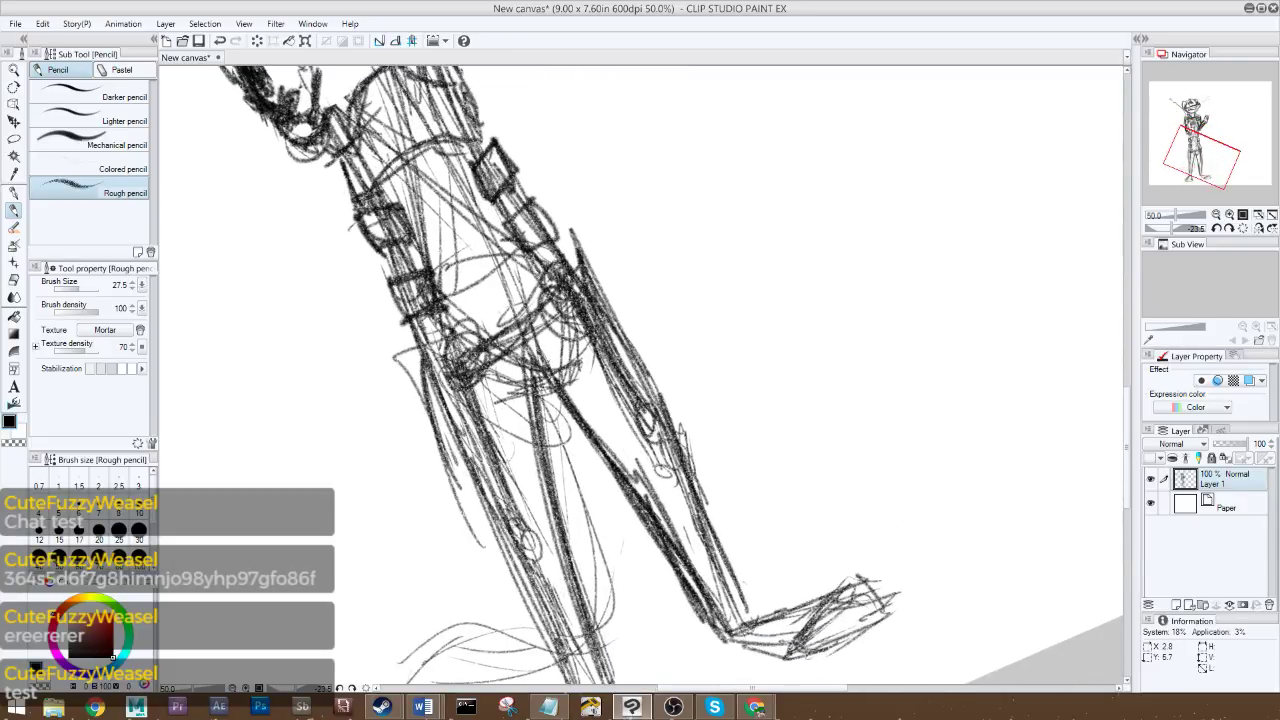
left_click_drag(418, 358, 476, 534)
left_click_drag(420, 362, 468, 518)
left_click_drag(418, 360, 486, 540)
left_click_drag(430, 418, 496, 540)
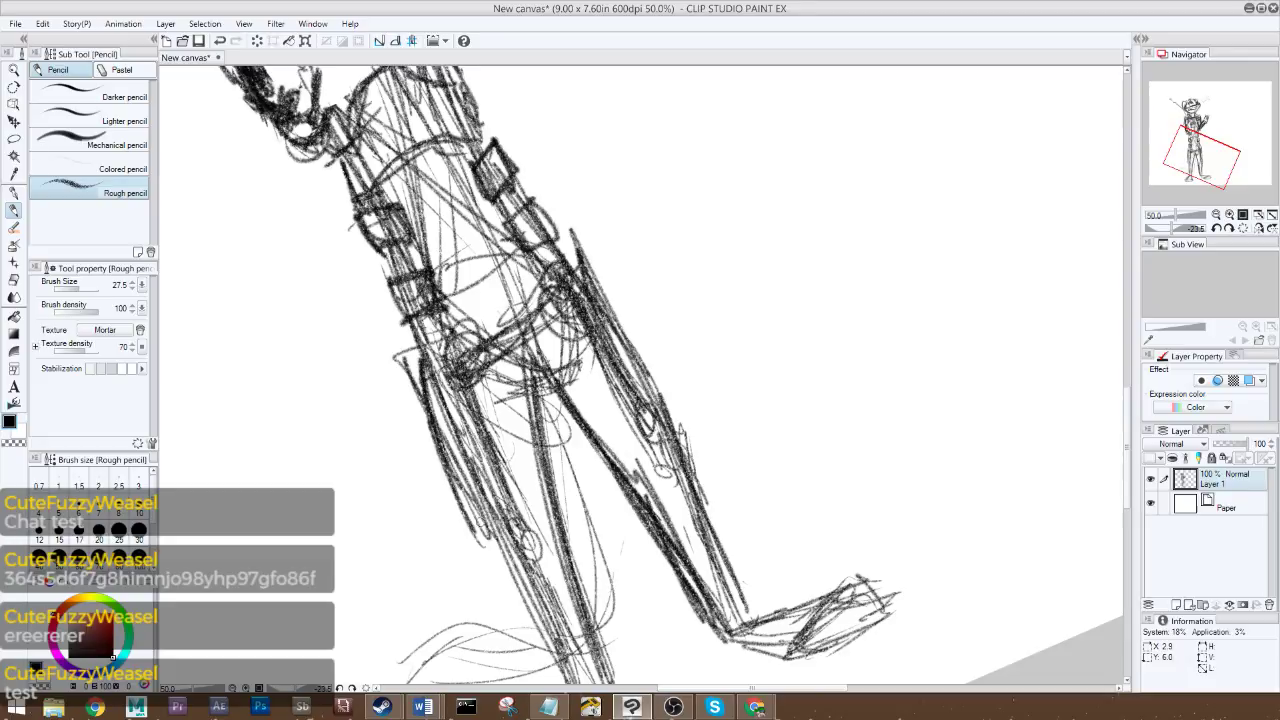
- Draw an angular knee edge at the lower end of the left-hand thigh piece
mouse_move(498, 468)
left_mouse_down()
mouse_move(472, 544)
mouse_move(474, 524)
left_mouse_up()
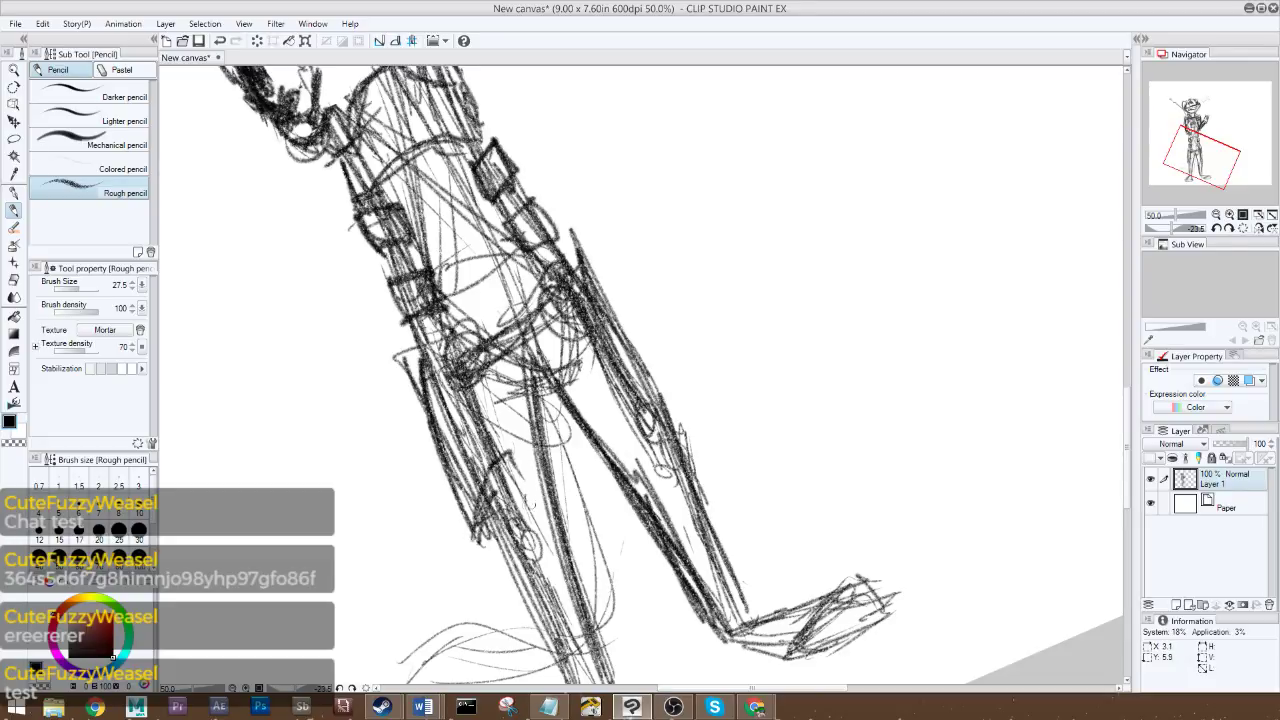
mouse_move(496, 454)
left_mouse_down()
mouse_move(522, 496)
mouse_move(468, 546)
left_mouse_up()
mouse_move(502, 458)
left_mouse_down()
mouse_move(472, 512)
mouse_move(496, 482)
left_mouse_up()
left_click_drag(546, 480, 522, 510)
left_click_drag(558, 436, 500, 510)
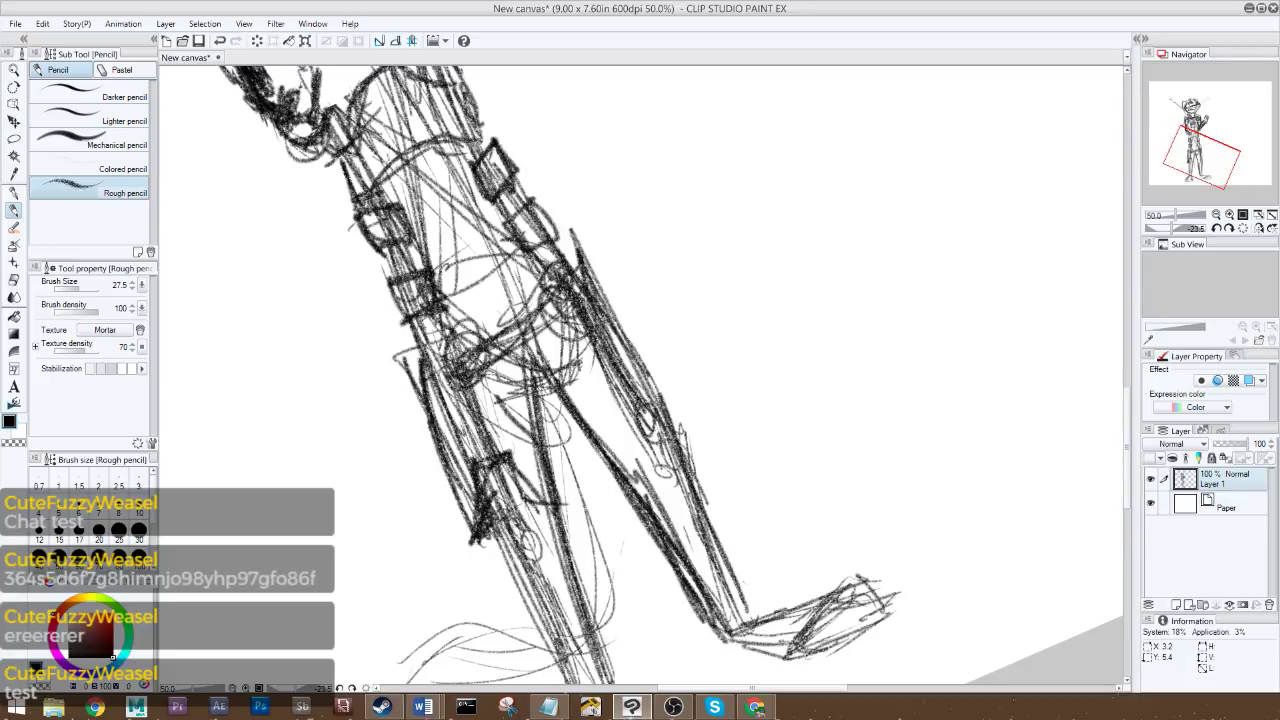
- Add the inner edge of the left-hand thigh piece and darken its outer contour
mouse_move(470, 348)
left_mouse_down()
mouse_move(544, 456)
mouse_move(490, 366)
mouse_move(524, 436)
mouse_move(508, 428)
left_mouse_up()
mouse_move(448, 338)
left_mouse_down()
mouse_move(410, 362)
mouse_move(452, 506)
left_mouse_up()
left_click_drag(436, 442, 476, 538)
left_click_drag(428, 414, 470, 532)
left_click_drag(446, 450, 470, 518)
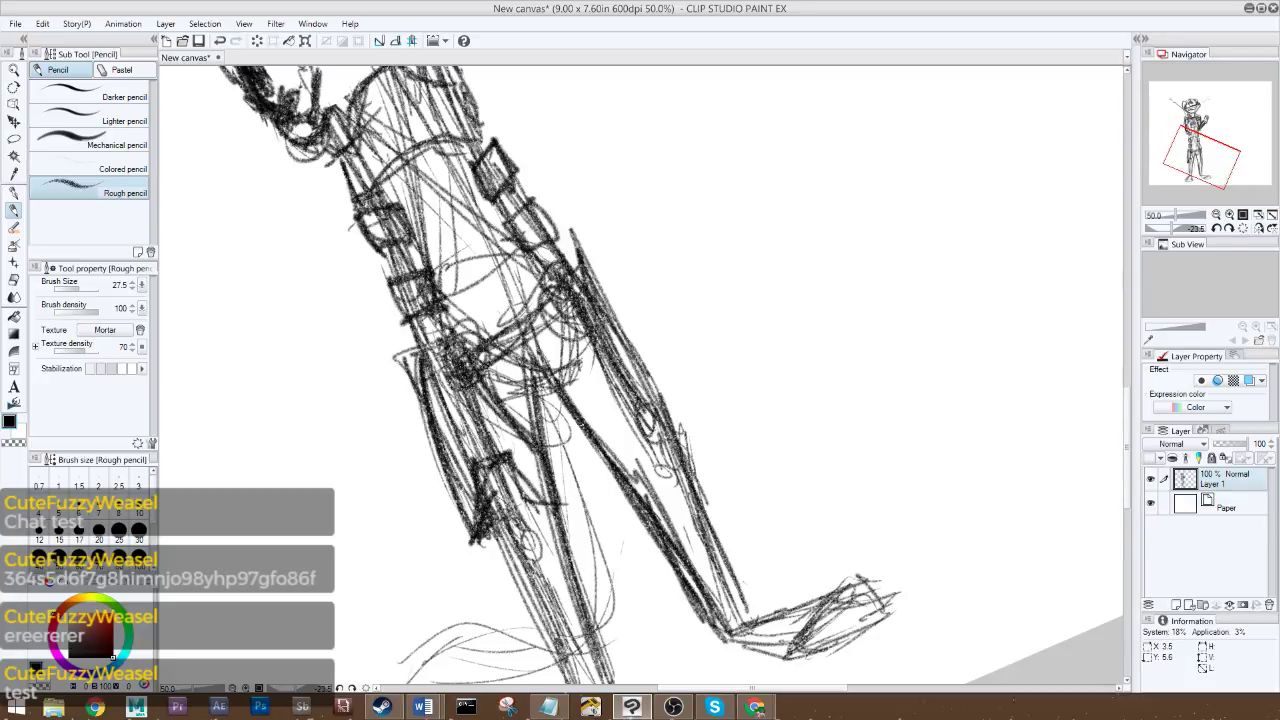
- Sketch the outline of the right-hand thigh piece from the hip down to a curved edge at the knee
left_click_drag(570, 296, 584, 440)
left_click_drag(558, 274, 578, 372)
left_click_drag(580, 250, 638, 332)
mouse_move(604, 282)
left_mouse_down()
mouse_move(662, 396)
mouse_move(626, 406)
left_mouse_up()
left_click_drag(636, 392, 610, 424)
left_click_drag(620, 484, 568, 410)
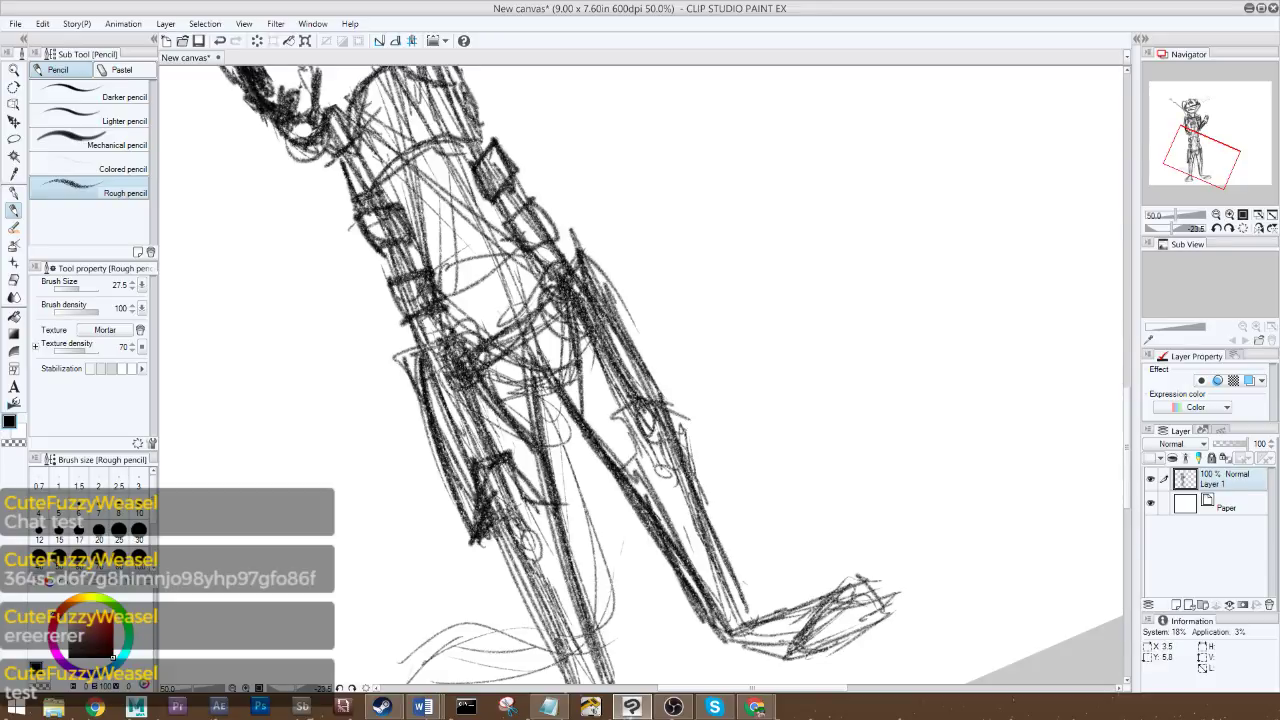
- Darken the right-hand thigh outline and shape a hooked notch along its inner side at the knee
left_click_drag(570, 330, 590, 456)
left_click_drag(570, 294, 580, 428)
mouse_move(570, 252)
left_mouse_down()
mouse_move(582, 426)
mouse_move(620, 294)
left_mouse_up()
mouse_move(610, 282)
left_mouse_down()
mouse_move(674, 400)
mouse_move(620, 470)
left_mouse_up()
left_click_drag(610, 470, 564, 410)
left_click_drag(576, 364, 572, 282)
left_click_drag(570, 258, 624, 310)
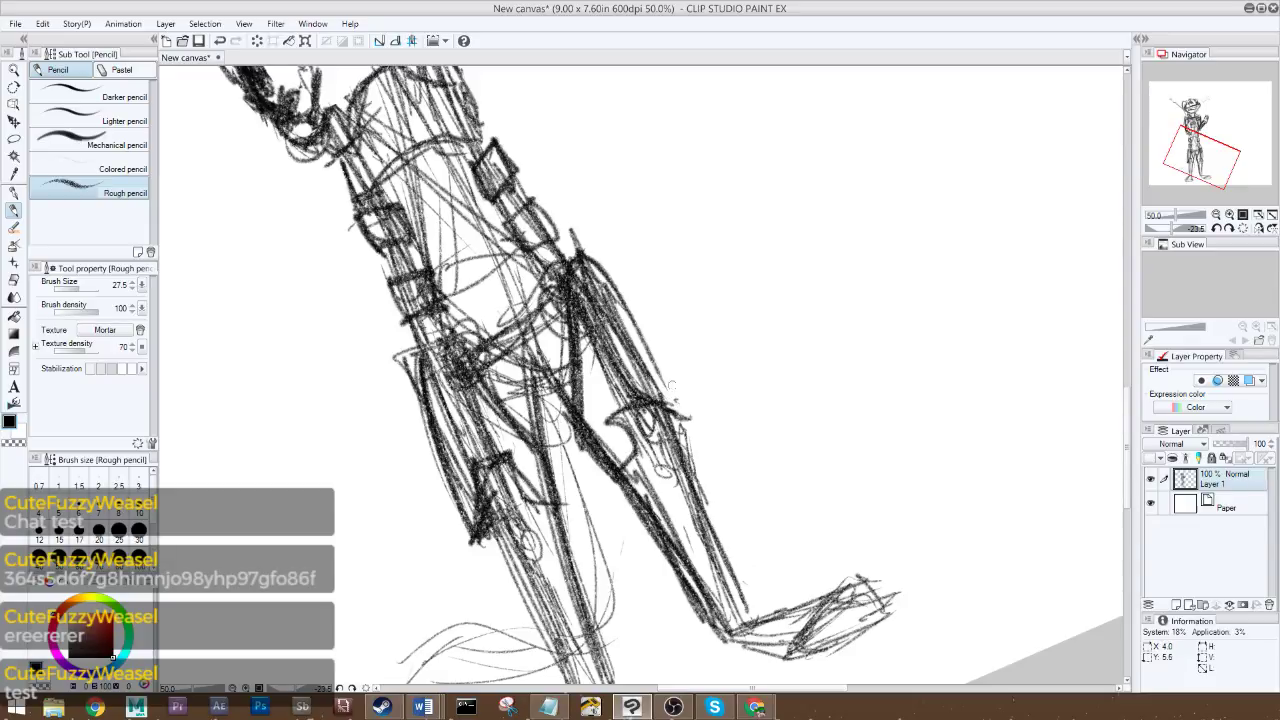
- Thicken the knee edge and the inner line of the right-hand thigh piece
mouse_move(690, 414)
left_mouse_down()
mouse_move(652, 390)
mouse_move(608, 430)
mouse_move(588, 476)
left_mouse_up()
left_click_drag(574, 346, 582, 446)
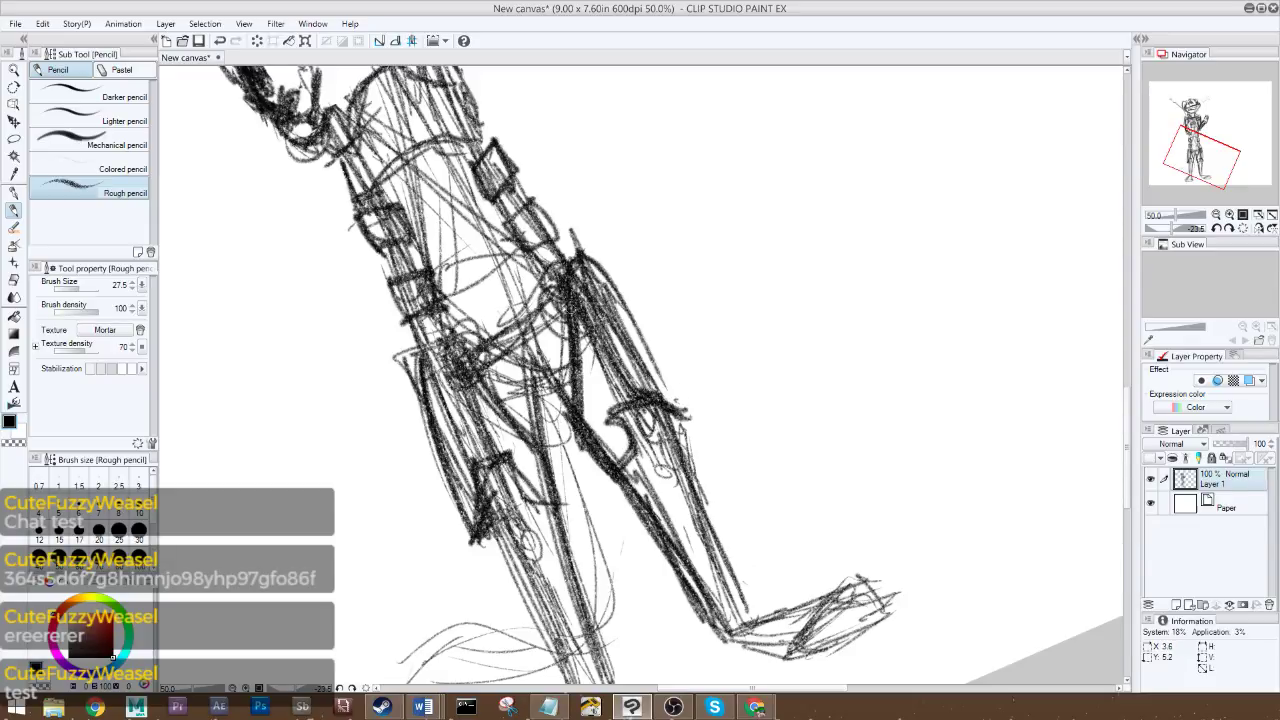
left_click_drag(574, 282, 582, 420)
mouse_move(570, 258)
left_mouse_down()
mouse_move(590, 438)
mouse_move(590, 368)
left_mouse_up()
mouse_move(574, 304)
left_mouse_down()
mouse_move(590, 430)
mouse_move(546, 370)
mouse_move(484, 408)
left_mouse_up()
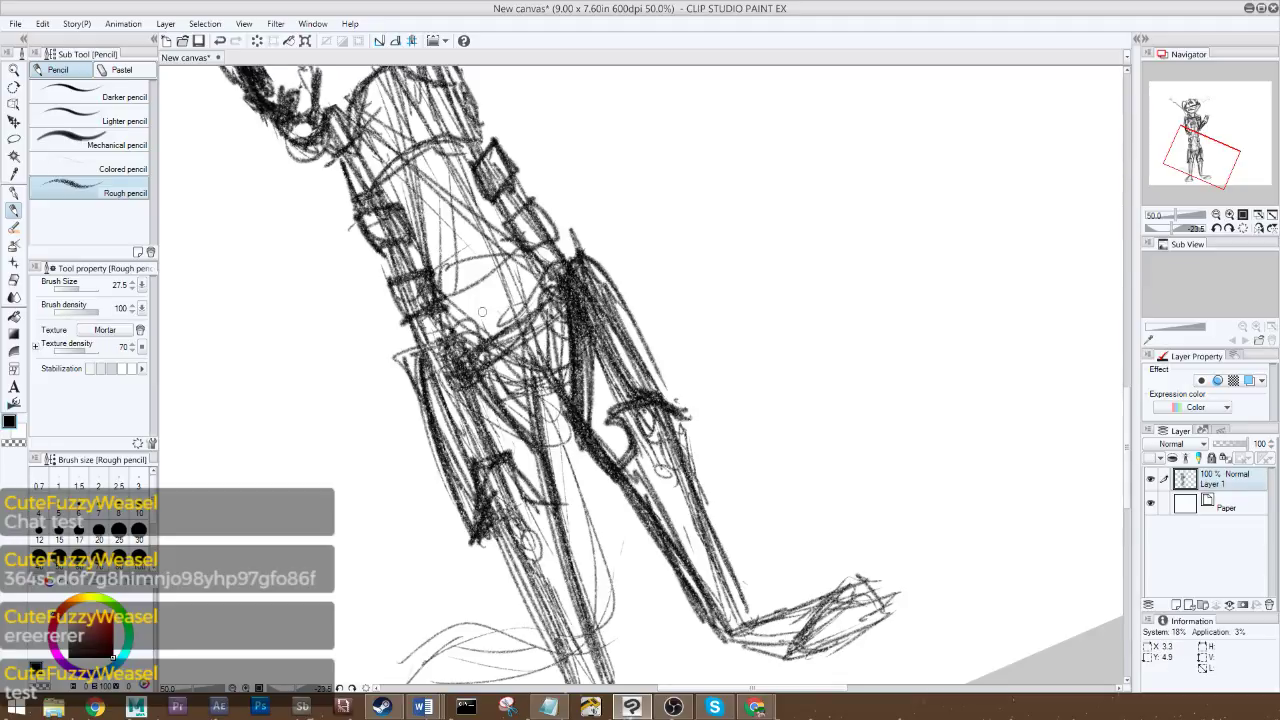
- Close the top of the left-hand thigh piece at the hip and add strokes to the right-hand knee notch
left_click_drag(404, 340, 460, 382)
left_click_drag(418, 384, 470, 544)
mouse_move(404, 348)
left_mouse_down()
mouse_move(444, 480)
mouse_move(448, 374)
left_mouse_up()
left_click_drag(610, 394, 630, 460)
left_click_drag(616, 404, 632, 408)
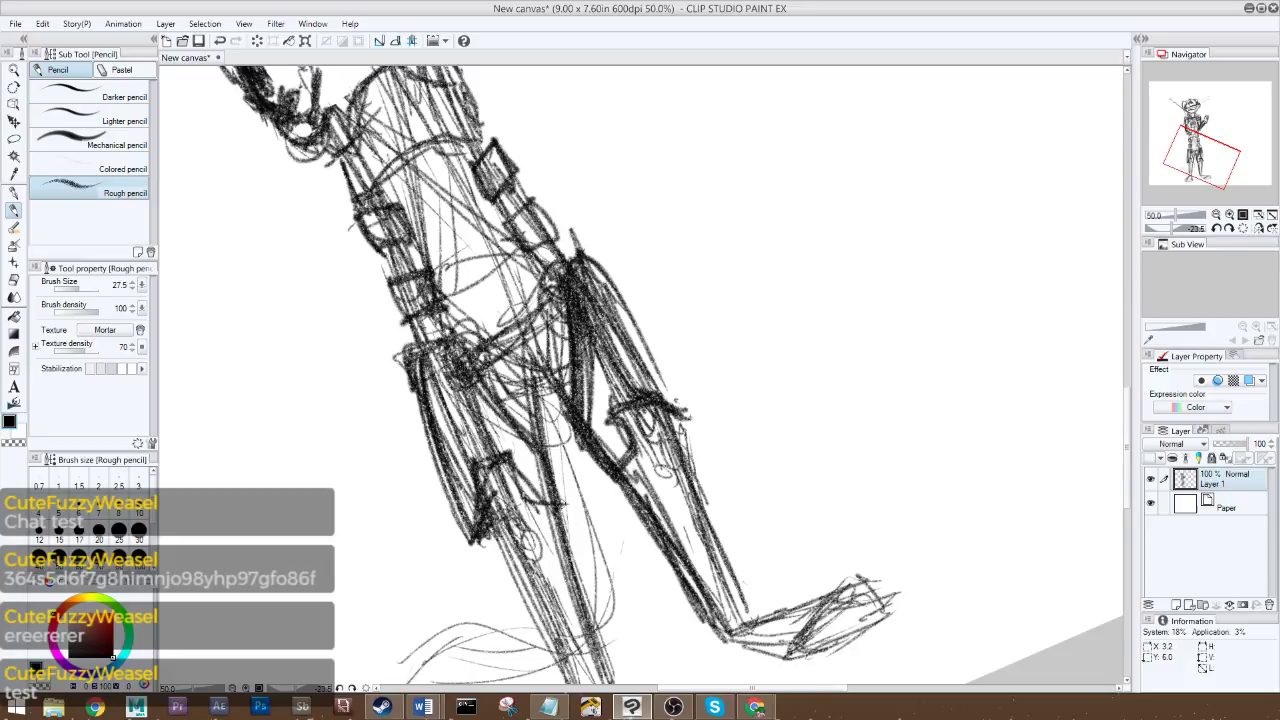
- Strengthen the left-hand knee edge and fill the outer side of that thigh with heavy dark strokes
left_click_drag(512, 468, 560, 506)
left_click_drag(476, 482, 518, 450)
left_click_drag(438, 434, 488, 546)
left_click_drag(404, 370, 428, 420)
left_click_drag(438, 442, 476, 526)
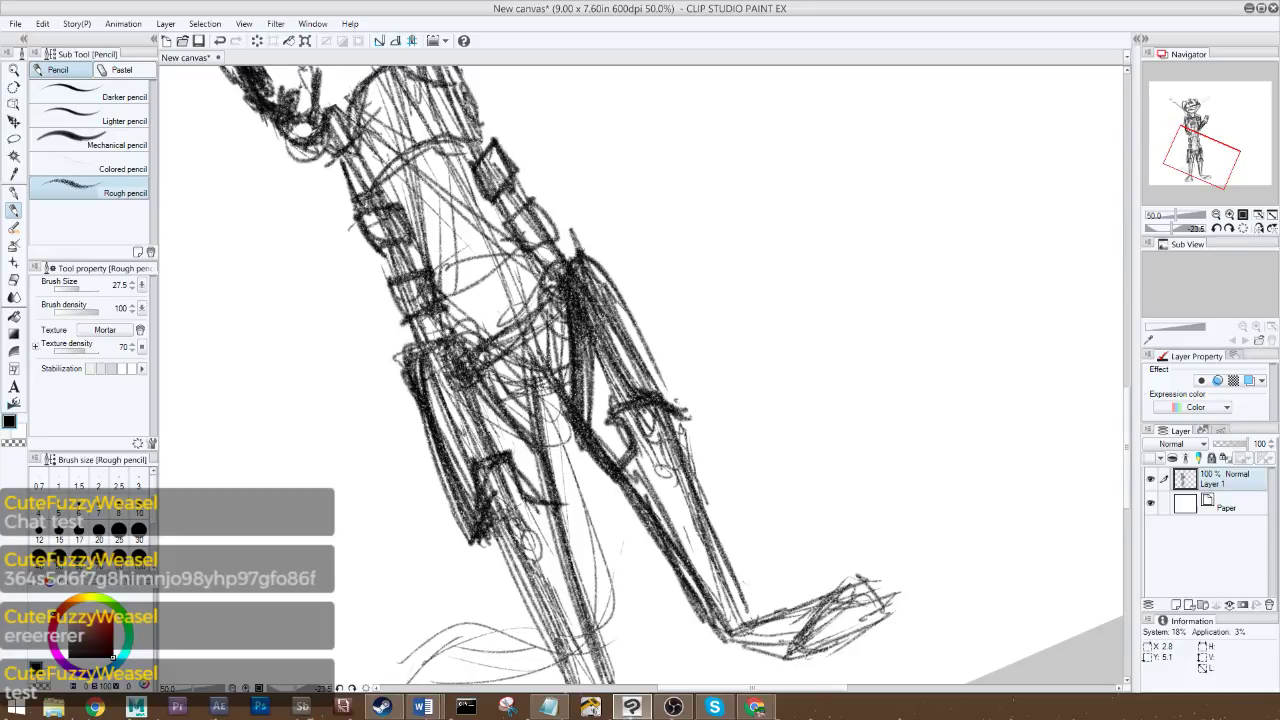
mouse_move(410, 362)
left_mouse_down()
mouse_move(490, 542)
mouse_move(424, 390)
left_mouse_up()
left_click_drag(430, 398, 490, 538)
left_click_drag(440, 434, 480, 502)
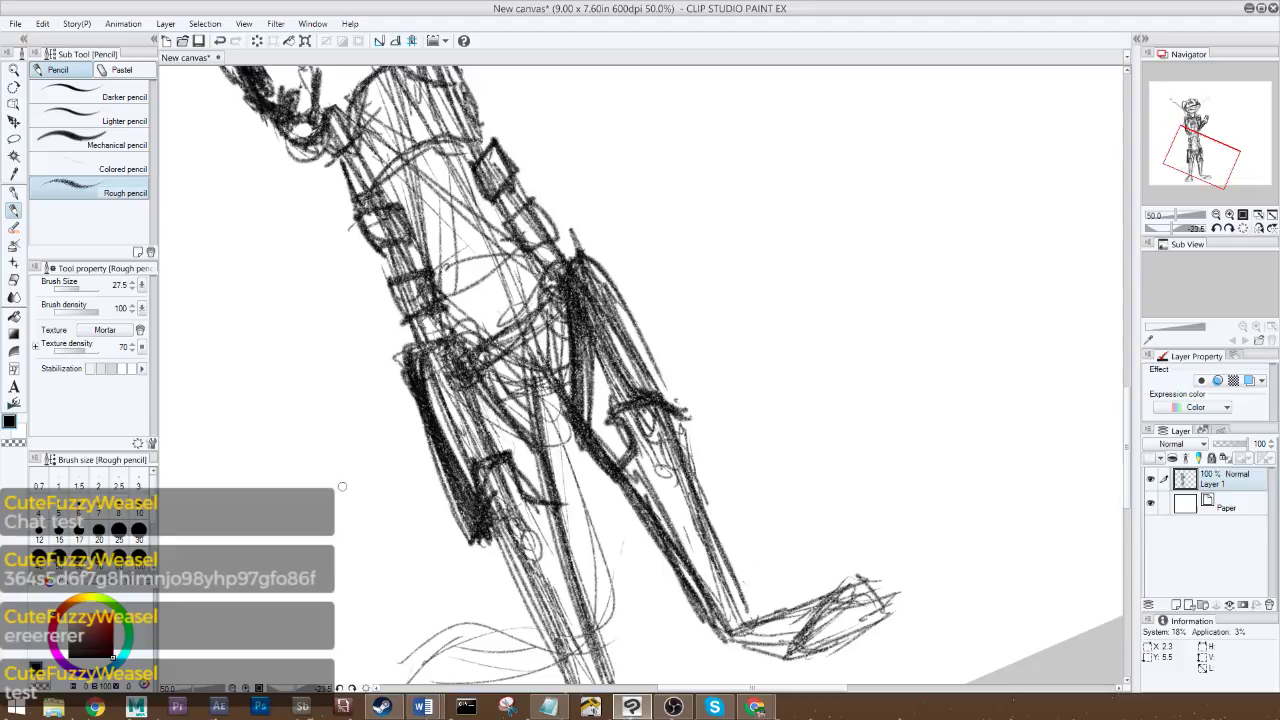
- Erase the excess along the left-hand thigh's outer edge and redraw it as a slimmer curved contour
left_click(15, 282)
mouse_move(458, 558)
left_mouse_down()
mouse_move(428, 498)
mouse_move(477, 556)
mouse_move(390, 356)
mouse_move(488, 536)
left_mouse_up()
left_click(16, 211)
left_click_drag(424, 350, 476, 525)
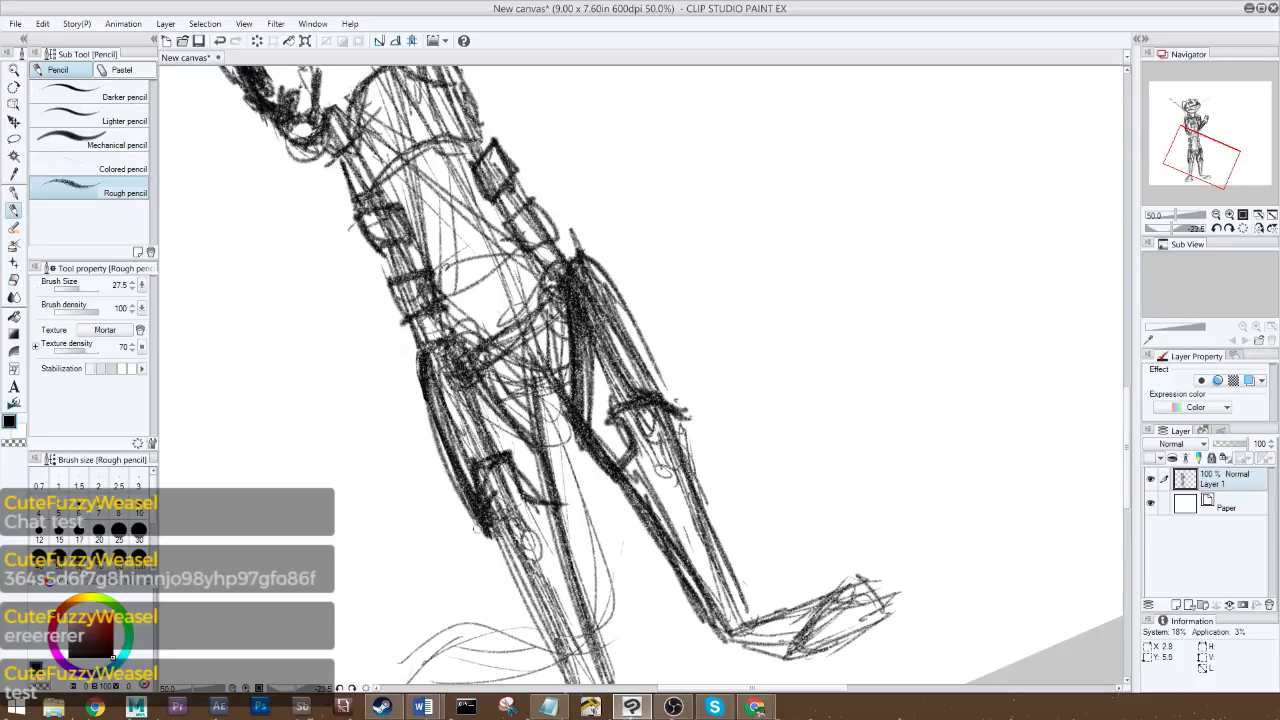
- Draw heavy-edged shin guards on both lower legs, from below the knees to the ankles
mouse_move(702, 614)
left_mouse_down()
mouse_move(640, 498)
mouse_move(648, 440)
mouse_move(666, 420)
mouse_move(706, 516)
mouse_move(692, 436)
mouse_move(662, 428)
mouse_move(640, 532)
mouse_move(696, 606)
mouse_move(728, 590)
mouse_move(686, 432)
mouse_move(644, 499)
mouse_move(680, 600)
mouse_move(718, 590)
mouse_move(702, 466)
mouse_move(662, 432)
left_mouse_up()
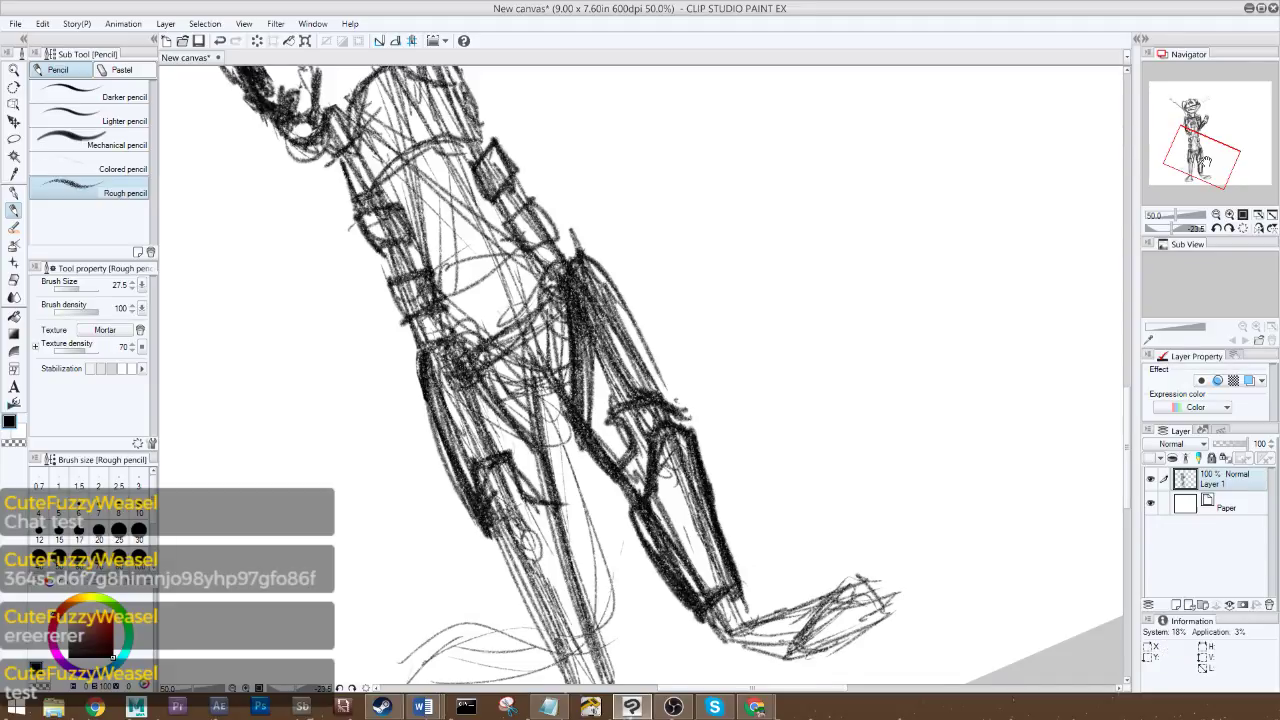
left_click_drag(1206, 161, 1196, 169)
mouse_move(649, 534)
left_mouse_down()
mouse_move(592, 422)
mouse_move(584, 364)
mouse_move(624, 346)
mouse_move(638, 386)
left_mouse_up()
left_click_drag(588, 344, 620, 496)
mouse_move(630, 372)
left_mouse_down()
mouse_move(664, 394)
mouse_move(696, 506)
mouse_move(644, 528)
mouse_move(698, 502)
left_mouse_up()
mouse_move(698, 504)
left_mouse_down()
mouse_move(662, 388)
mouse_move(586, 350)
left_mouse_up()
mouse_move(586, 354)
left_mouse_down()
mouse_move(614, 496)
mouse_move(644, 532)
left_mouse_up()
left_click_drag(644, 532, 582, 414)
left_click_drag(606, 470, 644, 530)
mouse_move(644, 528)
left_mouse_down()
mouse_move(690, 498)
mouse_move(664, 394)
left_mouse_up()
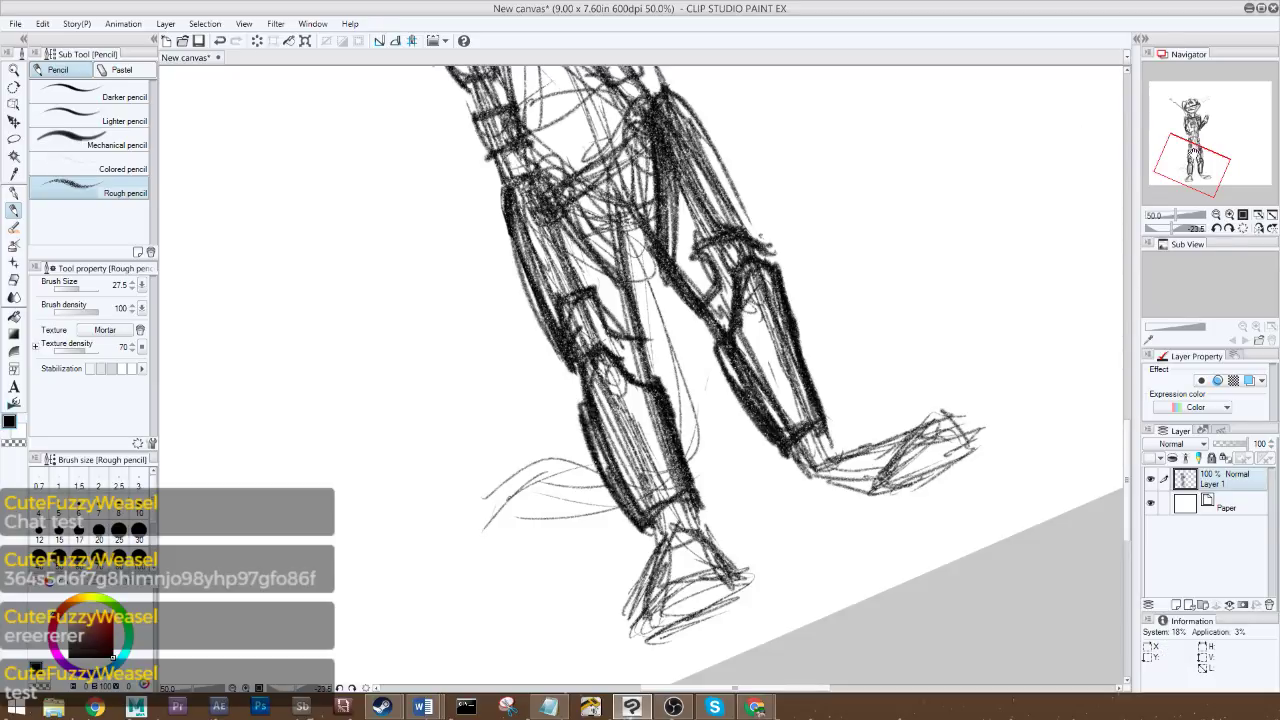
left_click_drag(1194, 152, 1183, 146)
left_click_drag(642, 448, 591, 367)
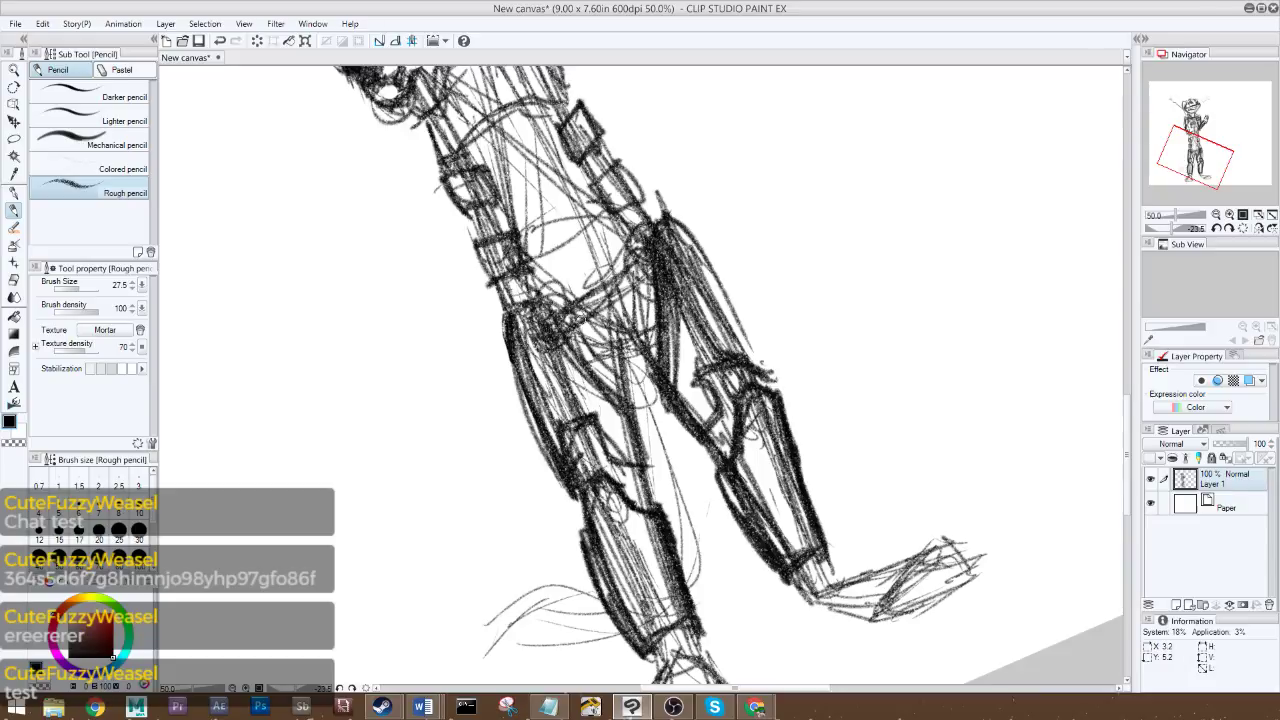
- Darken the sole and strengthen the outer contour of the left-hand foot with rough pencil strokes
left_click_drag(1160, 165, 1182, 137)
mouse_move(842, 530)
left_mouse_down()
mouse_move(830, 445)
mouse_move(776, 490)
left_mouse_up()
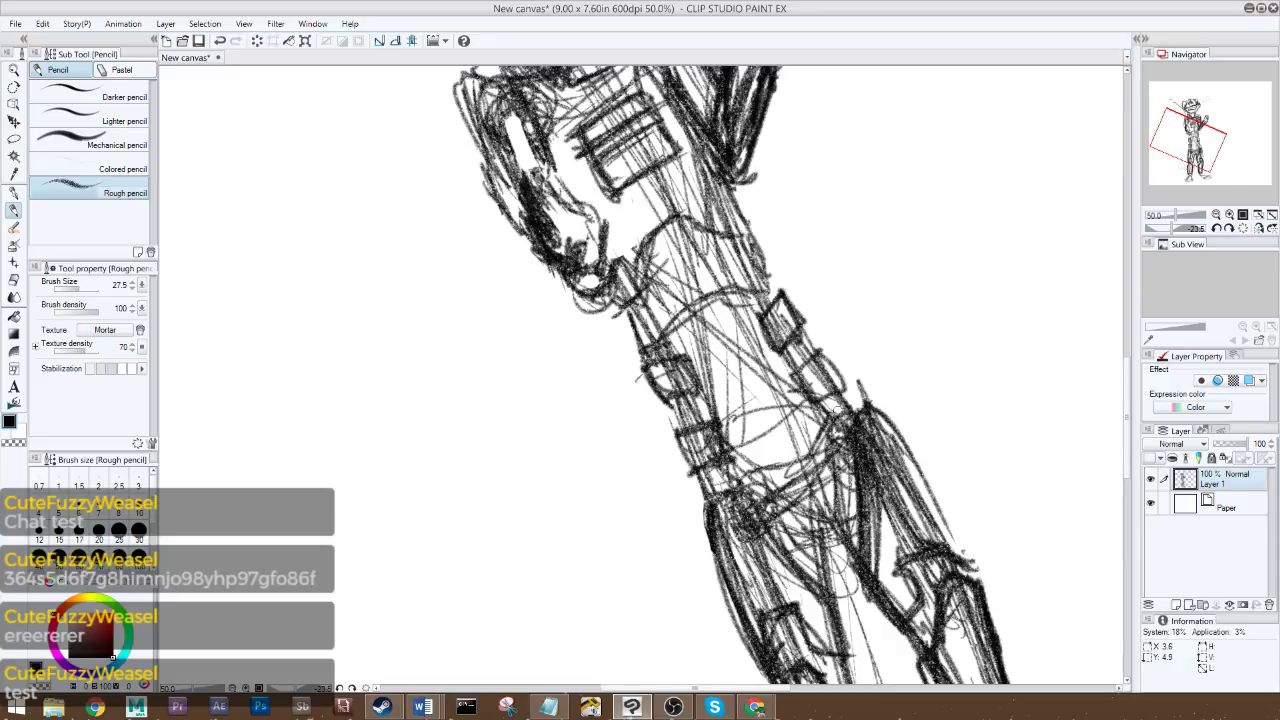
mouse_move(1196, 142)
left_mouse_down()
mouse_move(1184, 116)
mouse_move(1195, 165)
left_mouse_up()
mouse_move(598, 632)
left_mouse_down()
mouse_move(620, 556)
mouse_move(690, 574)
mouse_move(612, 644)
left_mouse_up()
left_click_drag(690, 606, 652, 550)
left_click_drag(656, 618, 602, 646)
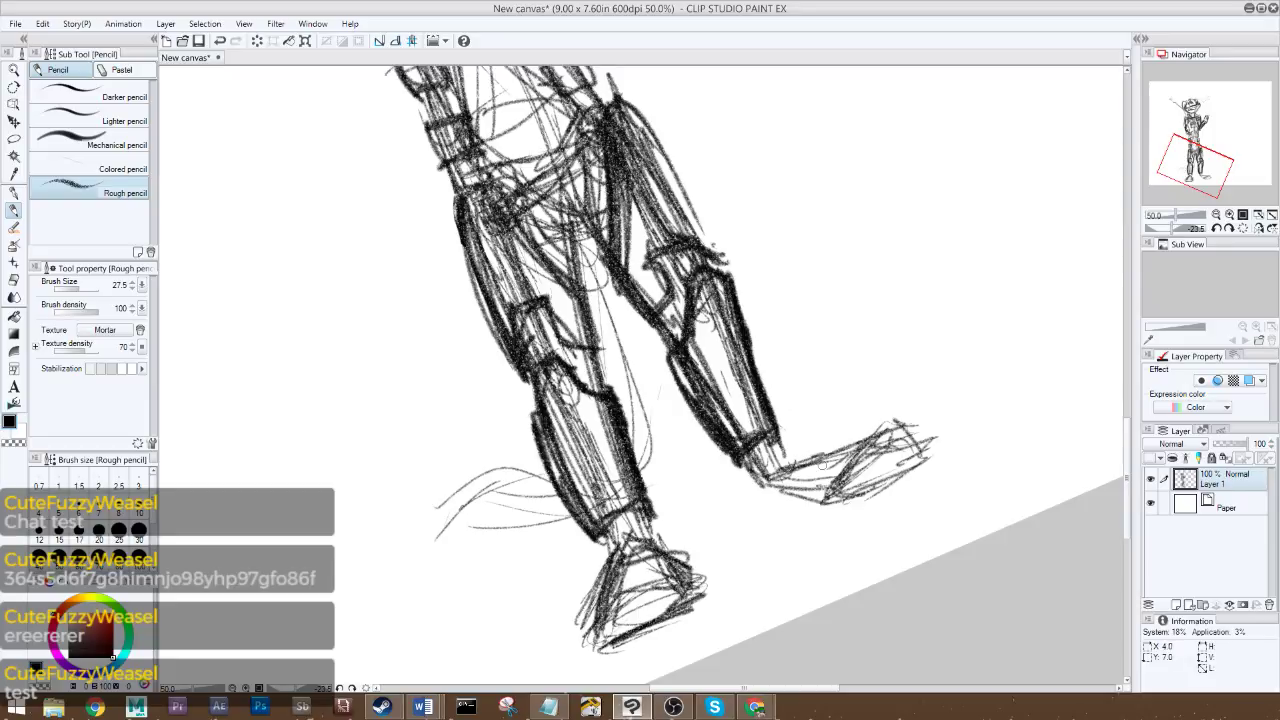
- Redraw the right-hand foot with heavy strokes along its top, sole and heel, ending in a blocky, angular toe
mouse_move(840, 462)
left_mouse_down()
mouse_move(856, 424)
mouse_move(826, 498)
left_mouse_up()
mouse_move(838, 434)
left_mouse_down()
mouse_move(922, 446)
mouse_move(856, 486)
mouse_move(783, 458)
mouse_move(816, 452)
left_mouse_up()
mouse_move(794, 458)
left_mouse_down()
mouse_move(872, 430)
mouse_move(910, 465)
mouse_move(905, 445)
mouse_move(910, 478)
mouse_move(745, 481)
mouse_move(792, 512)
mouse_move(866, 498)
left_mouse_up()
mouse_move(758, 488)
left_mouse_down()
mouse_move(870, 478)
mouse_move(932, 455)
left_mouse_up()
mouse_move(845, 505)
left_mouse_down()
mouse_move(925, 440)
mouse_move(928, 476)
mouse_move(902, 470)
mouse_move(884, 512)
left_mouse_up()
mouse_move(834, 512)
left_mouse_down()
mouse_move(892, 498)
mouse_move(938, 455)
left_mouse_up()
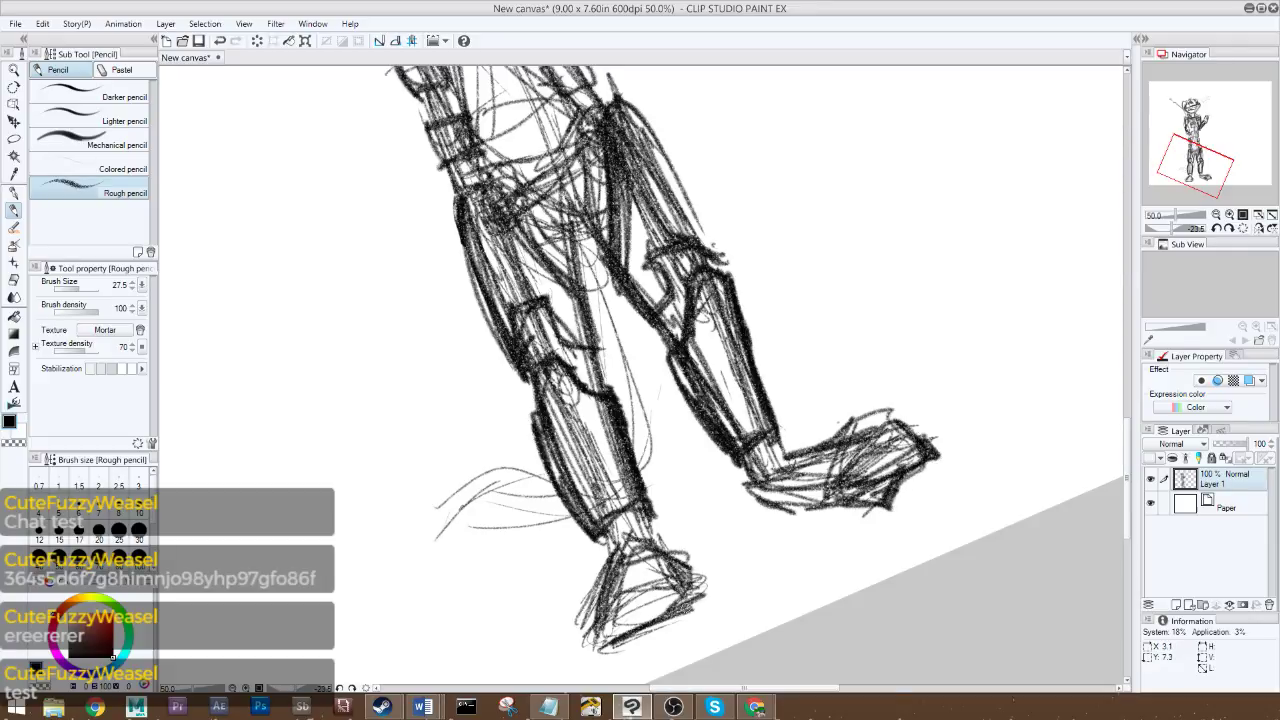
- Sharpen the left-hand foot's toe corner and thicken its front edge and sole line
left_click_drag(654, 622, 714, 610)
left_click_drag(674, 574, 712, 616)
mouse_move(598, 616)
left_mouse_down()
mouse_move(604, 660)
mouse_move(716, 596)
left_mouse_up()
left_click_drag(676, 566, 684, 584)
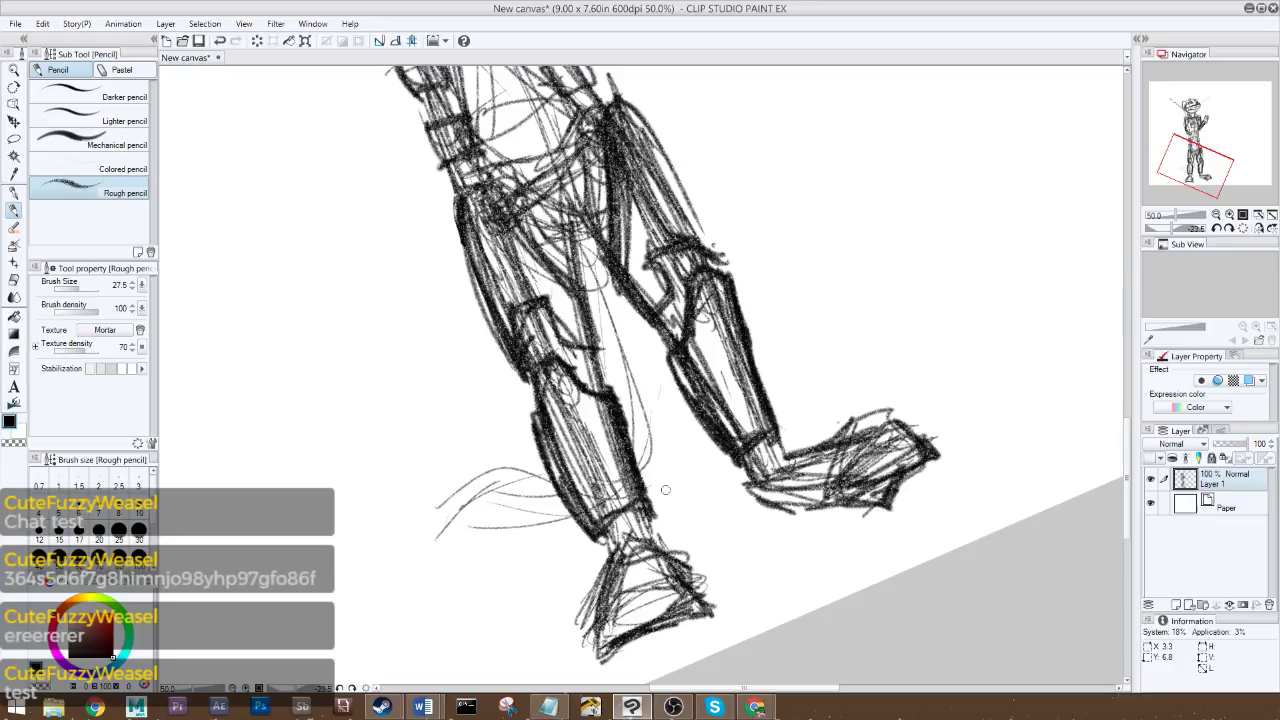
- Outline the bushy tail tip beside the left-hand shin with darker curved strokes along its upper and lower edges
left_click_drag(1216, 166, 1151, 168)
mouse_move(594, 404)
left_mouse_down()
mouse_move(558, 486)
mouse_move(622, 378)
left_mouse_up()
mouse_move(560, 506)
left_mouse_down()
mouse_move(628, 466)
mouse_move(666, 472)
left_mouse_up()
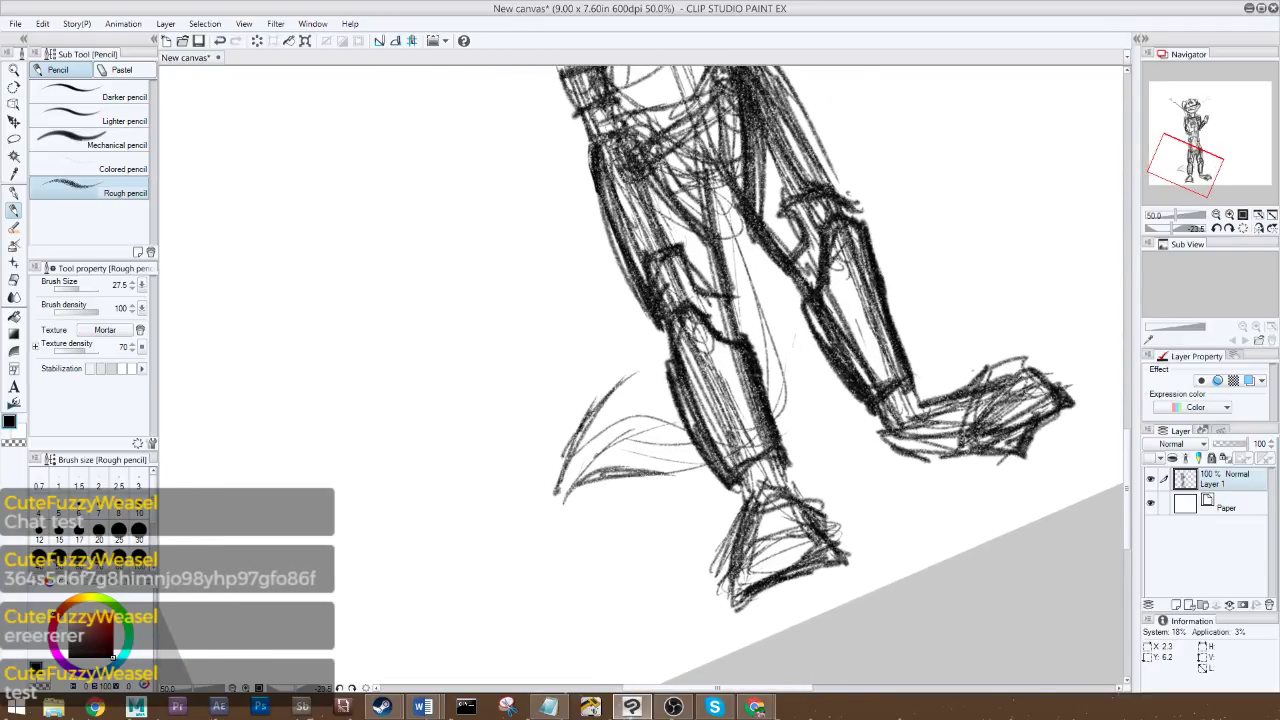
left_click_drag(592, 410, 648, 396)
left_click_drag(618, 397, 672, 405)
left_click_drag(656, 475, 694, 468)
- Draw the tail's outer curve between the legs and darken its length with repeated long strokes
mouse_move(776, 430)
left_mouse_down()
mouse_move(800, 322)
mouse_move(760, 284)
left_mouse_up()
left_click_drag(1207, 174, 1172, 165)
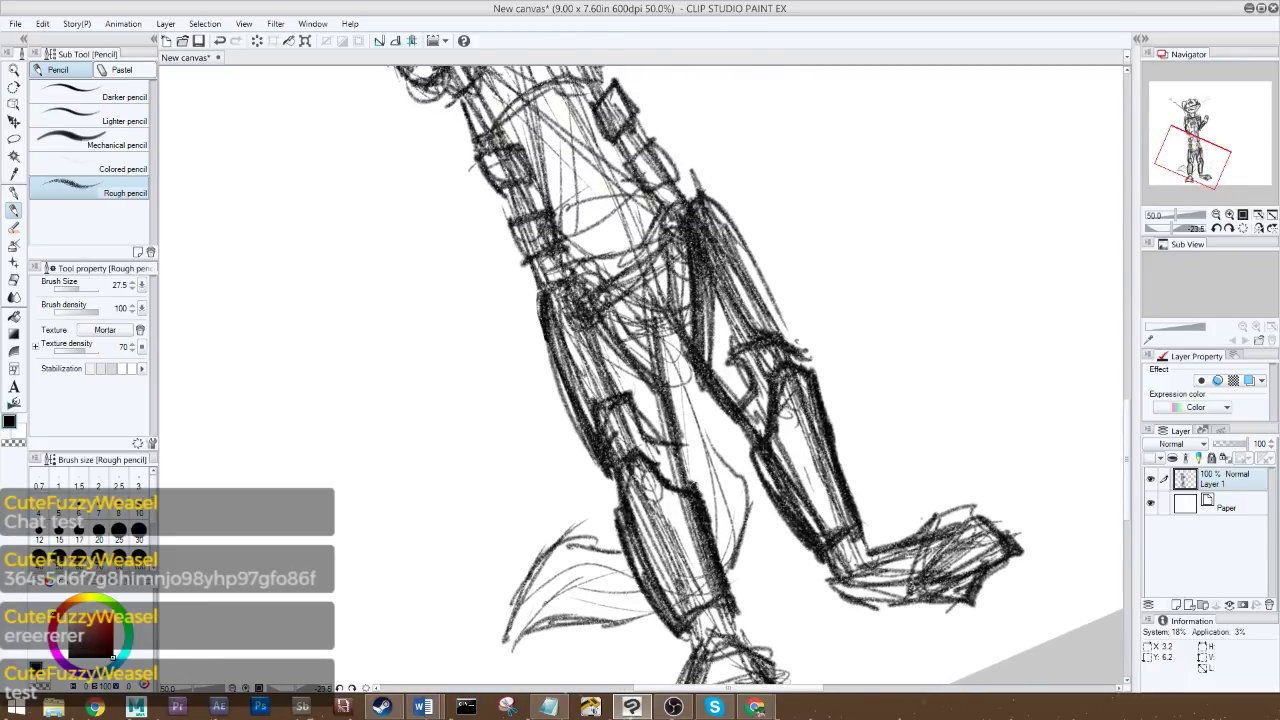
left_click_drag(697, 490, 668, 376)
left_click_drag(692, 446, 656, 366)
left_click_drag(755, 495, 697, 376)
left_click_drag(732, 468, 702, 386)
left_click_drag(702, 502, 670, 408)
left_click_drag(750, 496, 706, 382)
left_click_drag(730, 462, 694, 370)
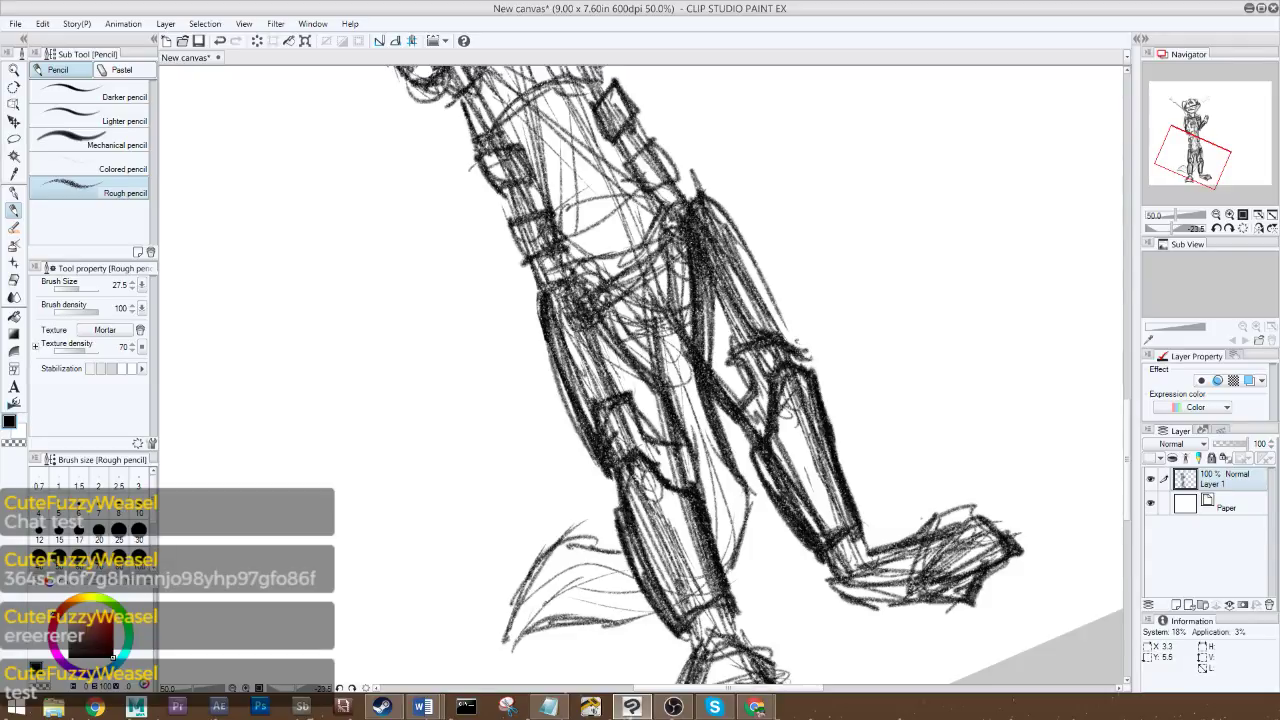
- Carry the tail lines up to the crotch and strengthen the tail's outer bend between the shins
left_click_drag(688, 464, 658, 354)
left_click_drag(668, 424, 650, 302)
left_click_drag(660, 362, 680, 302)
left_click_drag(756, 520, 726, 456)
left_click_drag(756, 514, 728, 566)
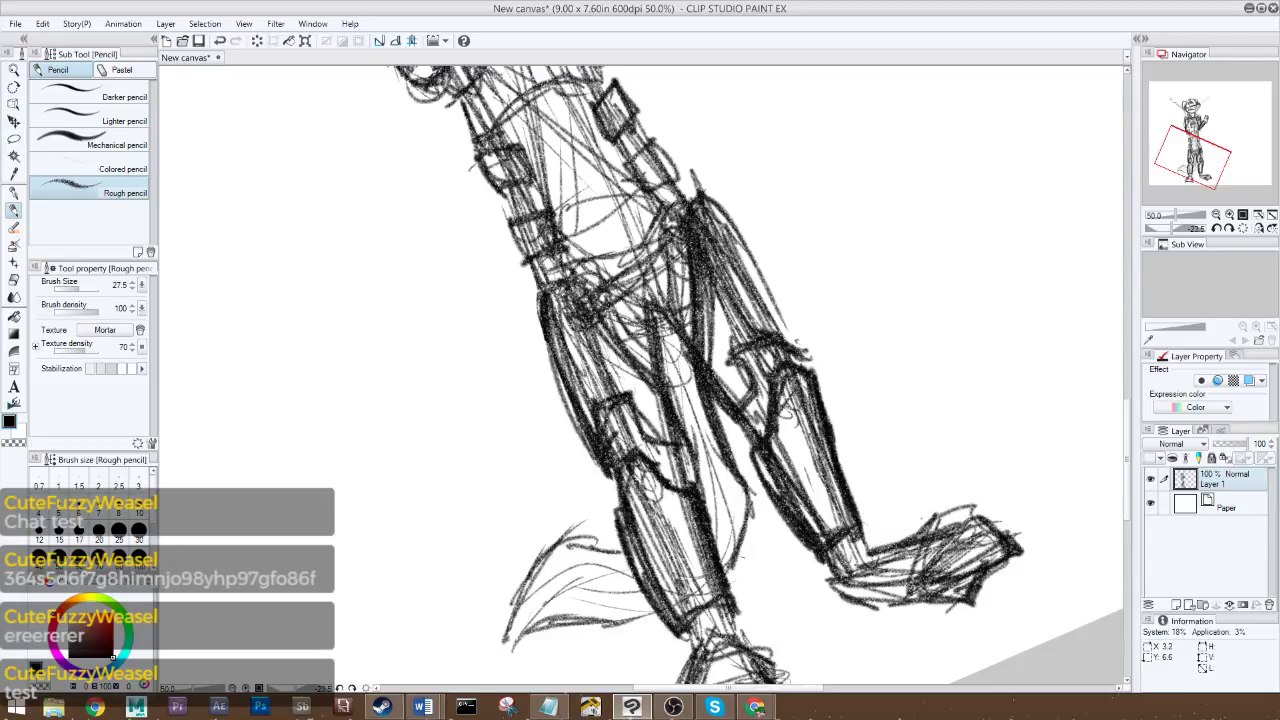
- Add a jagged fur marking and shading strokes to the tail tip, reinforcing its outer edges
left_click_drag(614, 614, 530, 632)
mouse_move(540, 578)
left_mouse_down()
mouse_move(506, 646)
mouse_move(516, 594)
left_mouse_up()
left_click_drag(590, 540, 522, 584)
left_click_drag(594, 568, 556, 606)
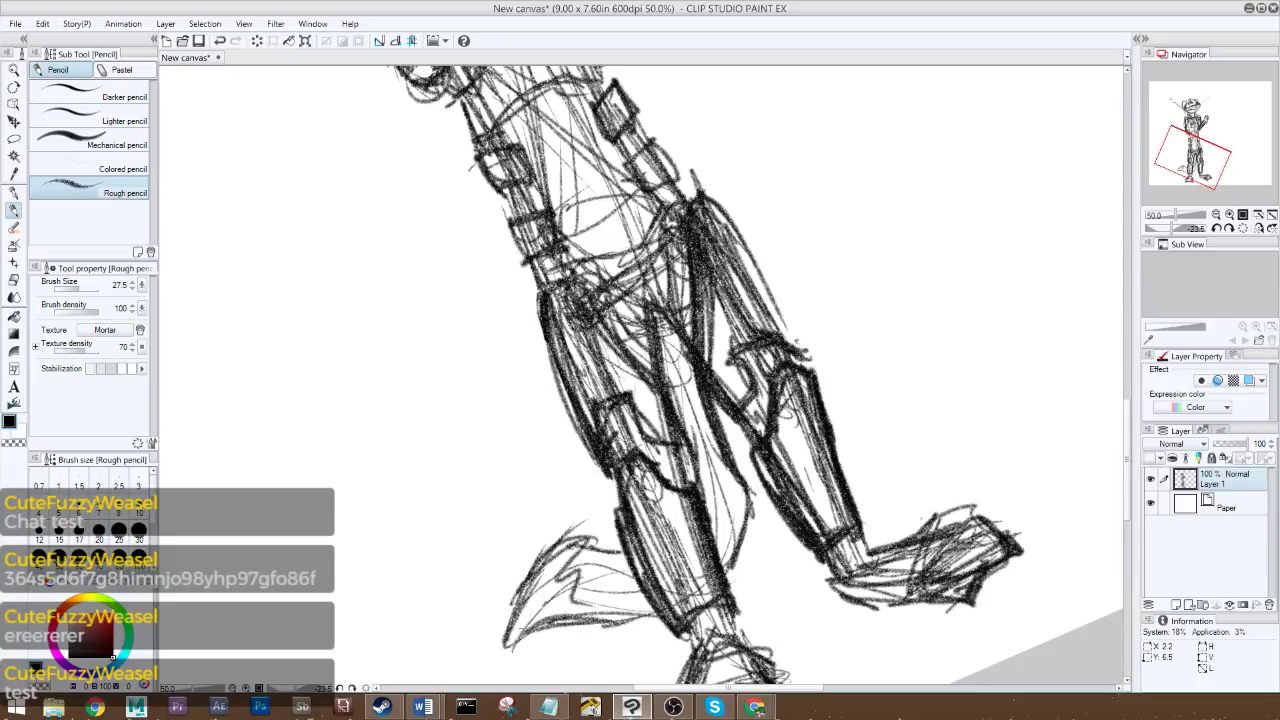
left_click_drag(552, 562, 520, 634)
left_click_drag(554, 570, 522, 636)
left_click_drag(588, 598, 556, 638)
- Zoom out to 15.4%, reset the canvas rotation and center the whole figure to review it
mouse_move(1174, 216)
left_mouse_down()
mouse_move(1160, 216)
mouse_move(1176, 219)
left_mouse_up()
left_click(1241, 228)
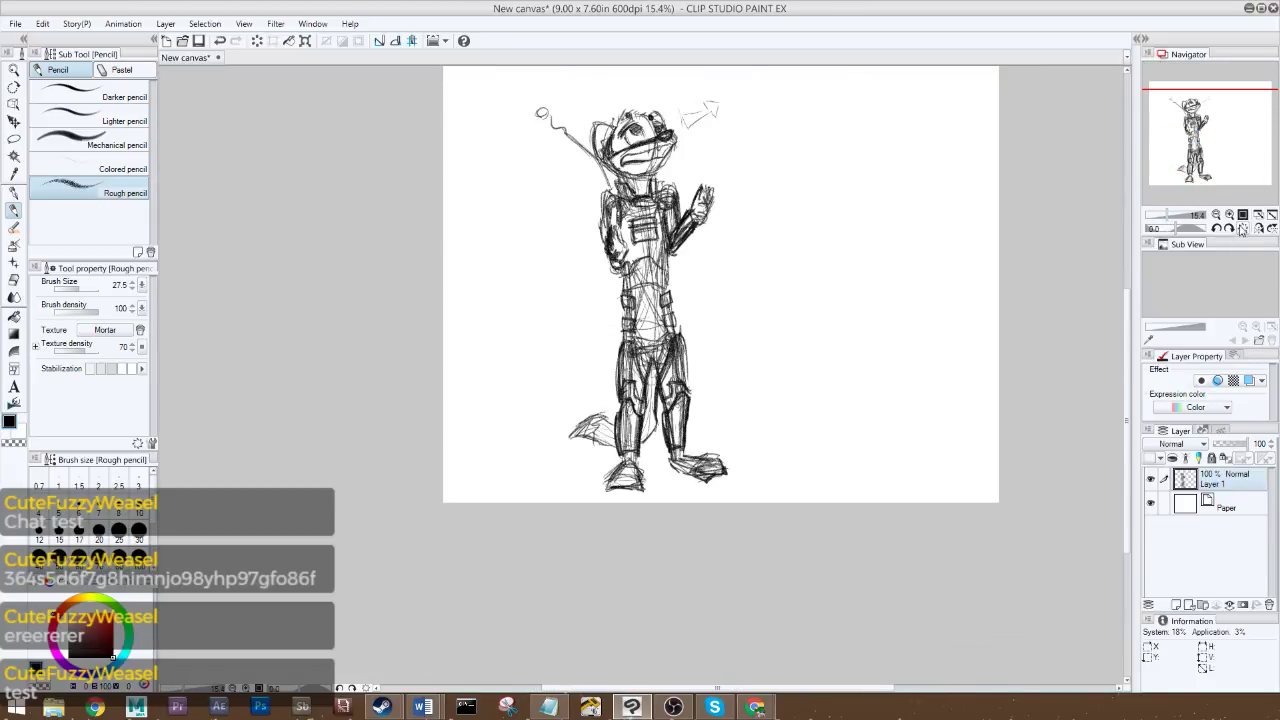
left_click_drag(1210, 148, 1203, 130)
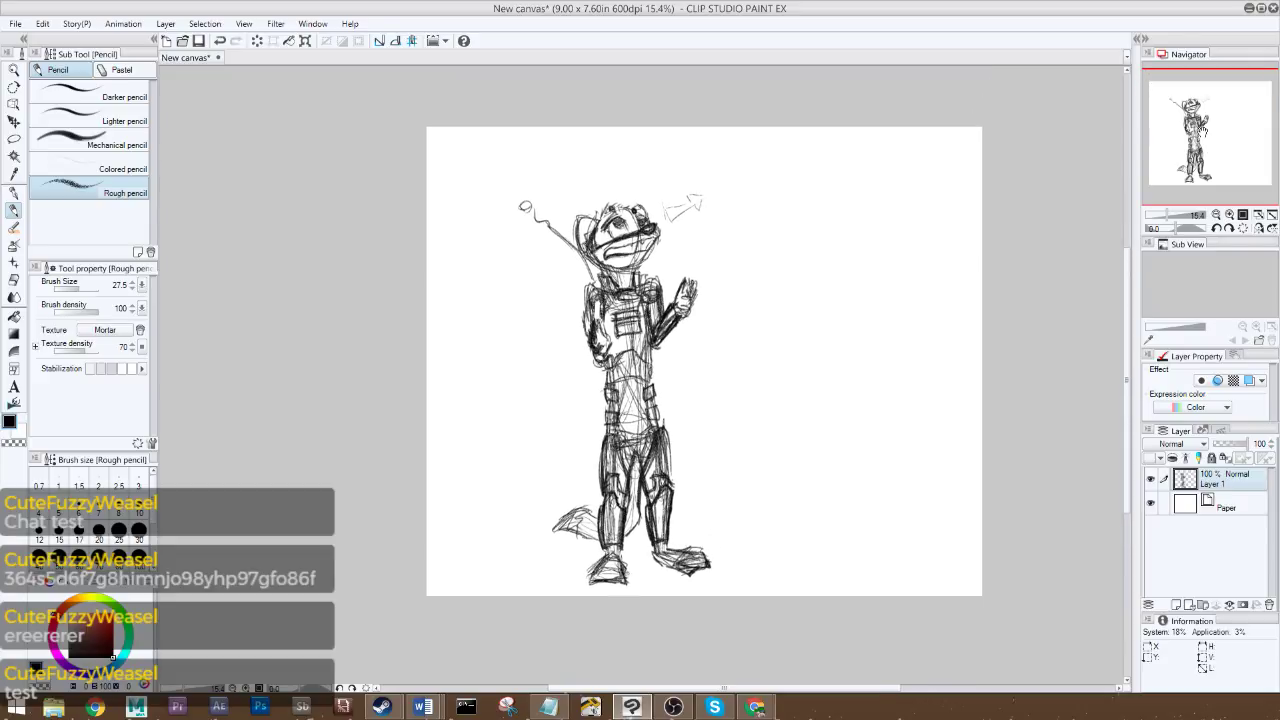